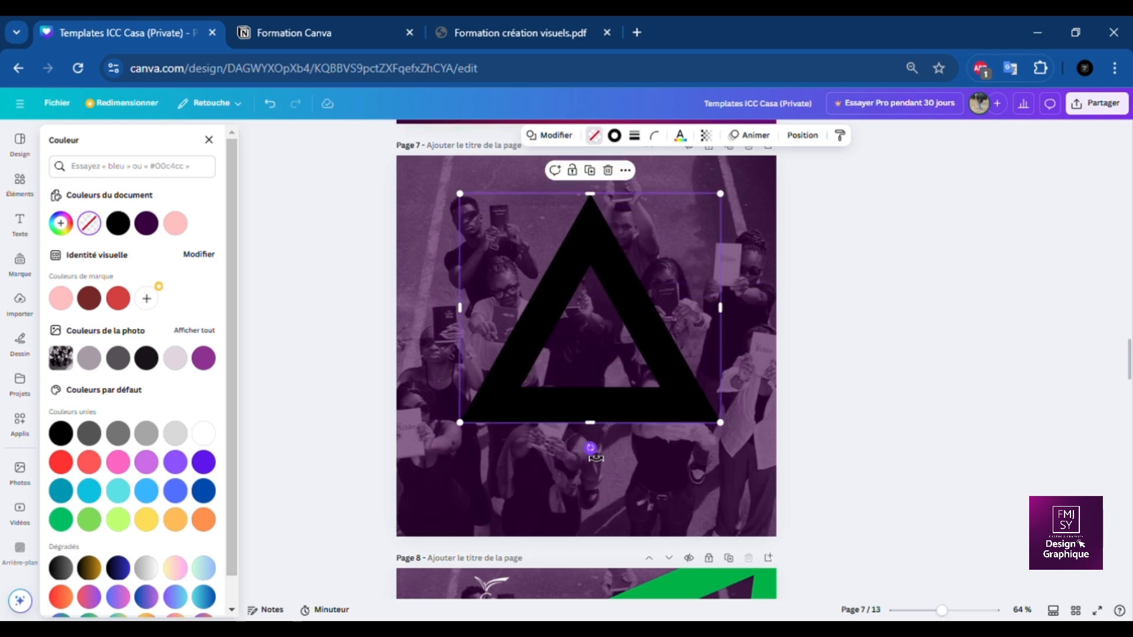
Rotate the black triangle outline on page 7 so one tip points left, and enlarge it well past the page's right edge.
left_click_drag(590, 447, 479, 435)
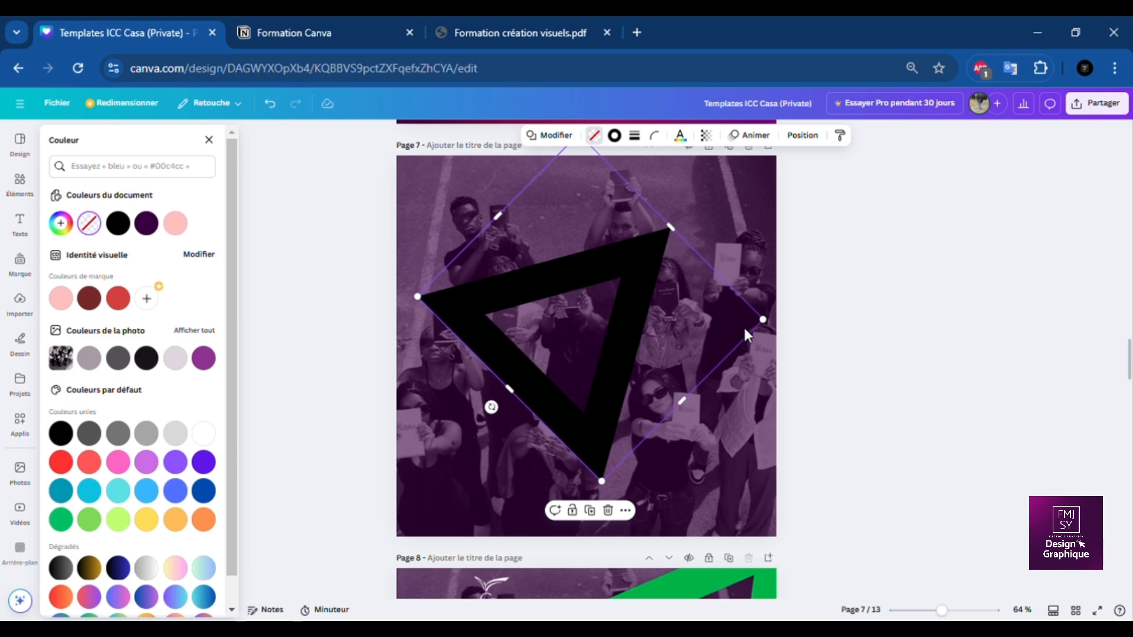
left_click_drag(772, 332, 1062, 508)
left_click_drag(1130, 502, 1124, 495)
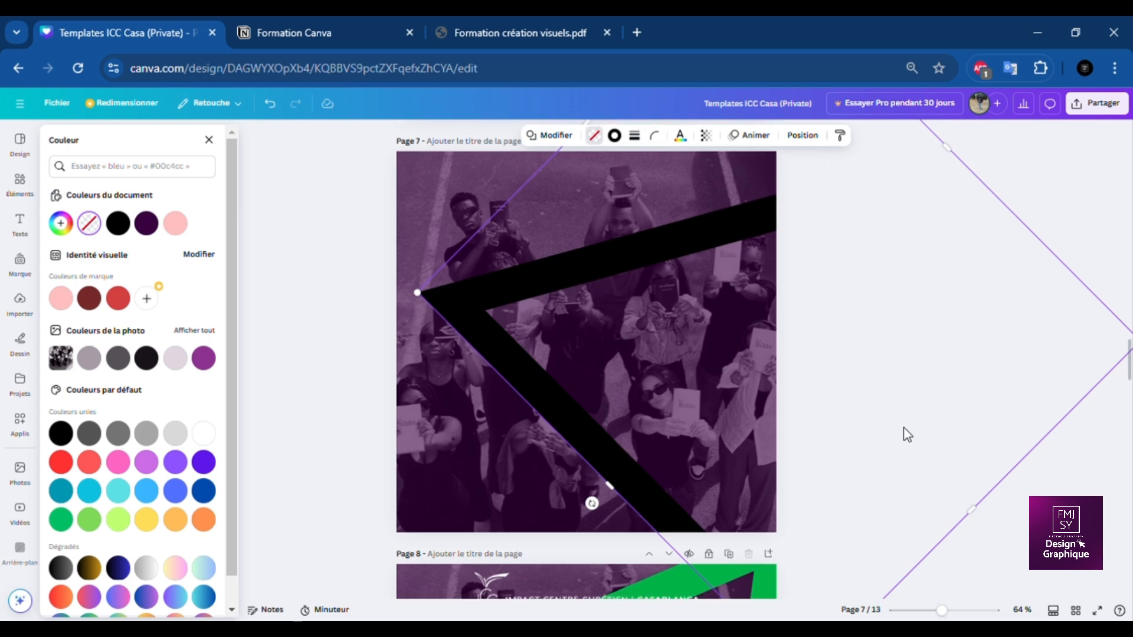
Reposition and scale down the triangle outline on page 7 and adjust its rotation, using the green frame on page 6 as reference.
scroll(902, 427, "up", 5)
scroll(904, 427, "down", 1)
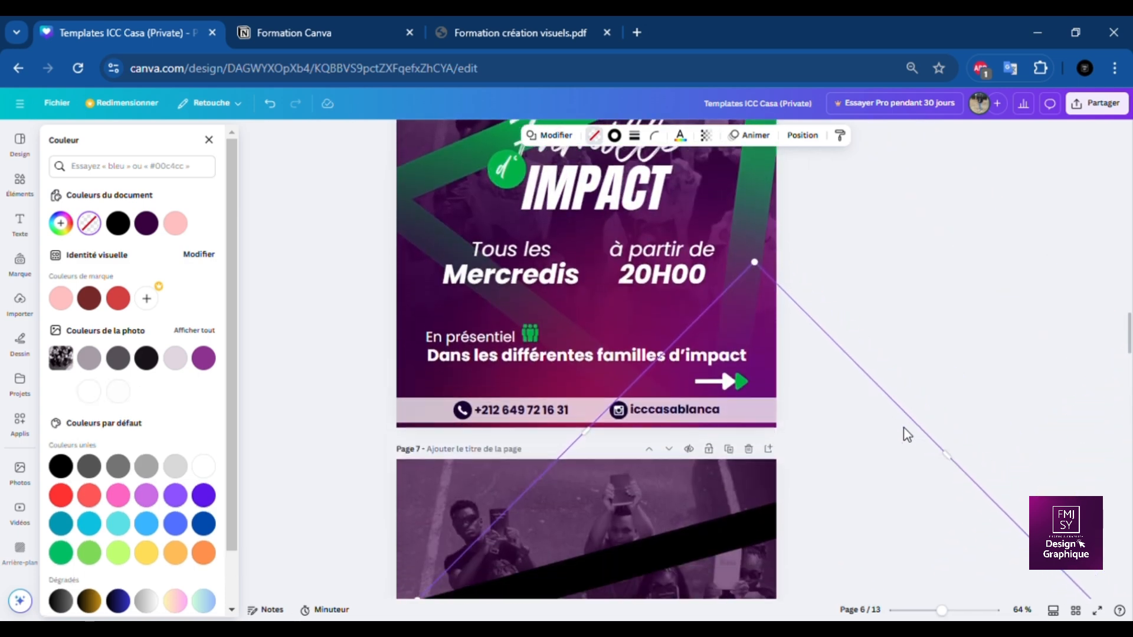
scroll(904, 428, "up", 2)
scroll(904, 427, "up", 2)
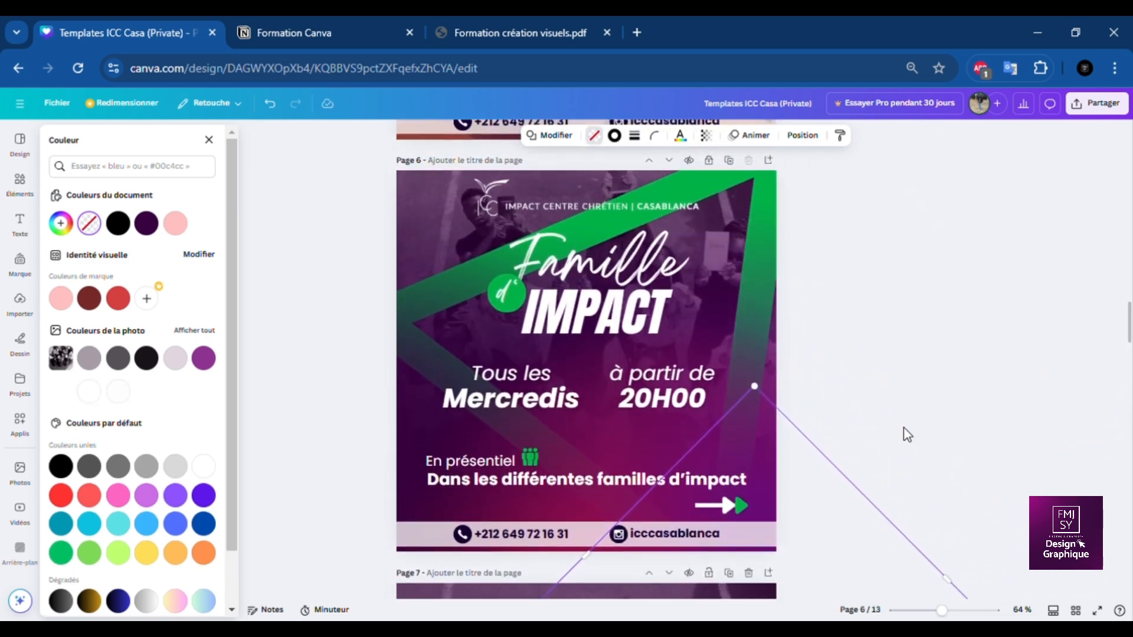
scroll(904, 427, "down", 1)
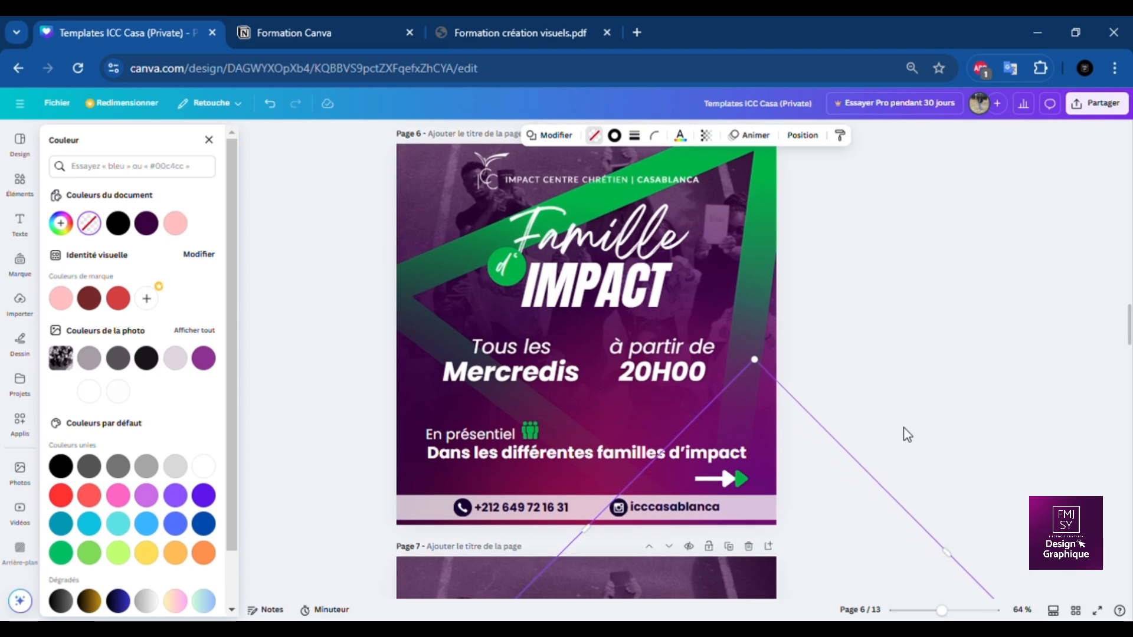
scroll(904, 428, "down", 3)
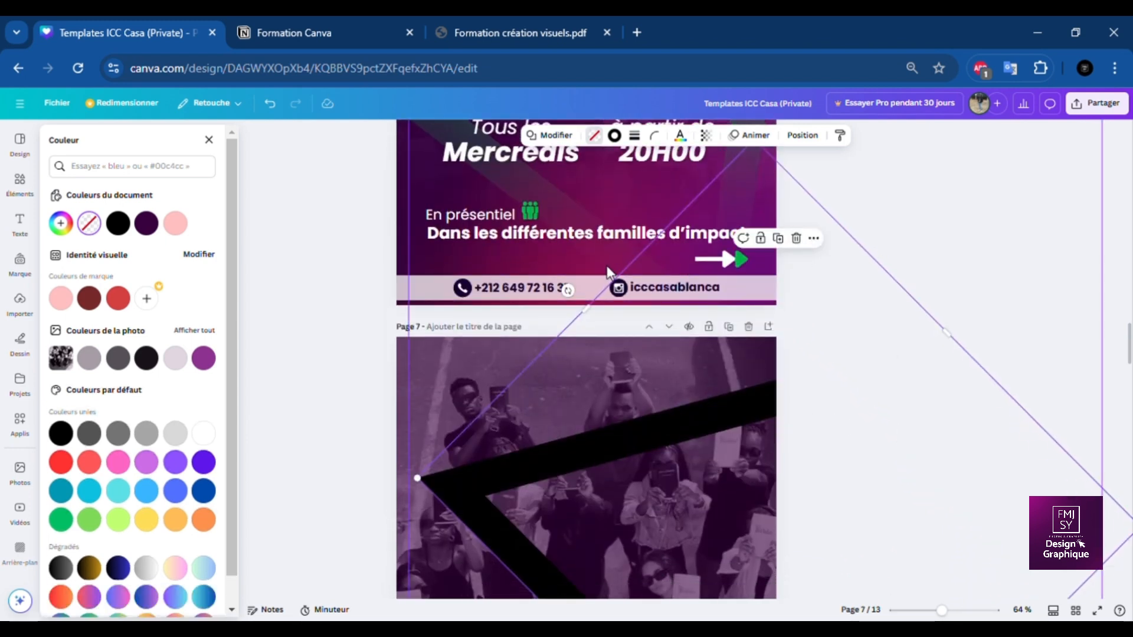
left_click_drag(579, 297, 496, 328)
left_click_drag(738, 455, 679, 443)
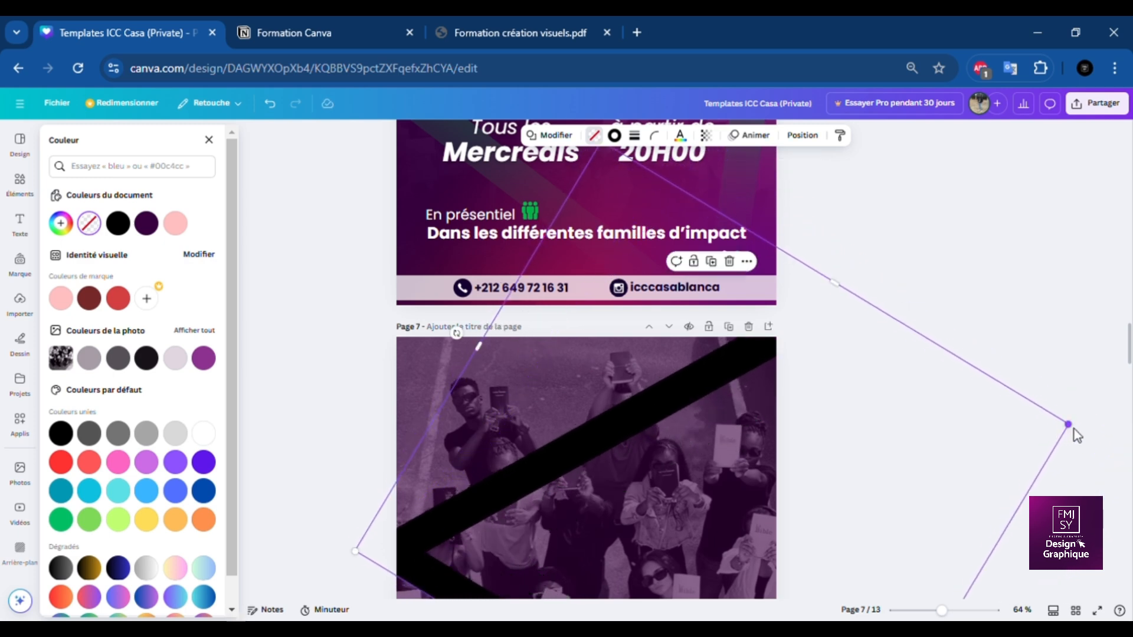
left_click_drag(1077, 435, 956, 455)
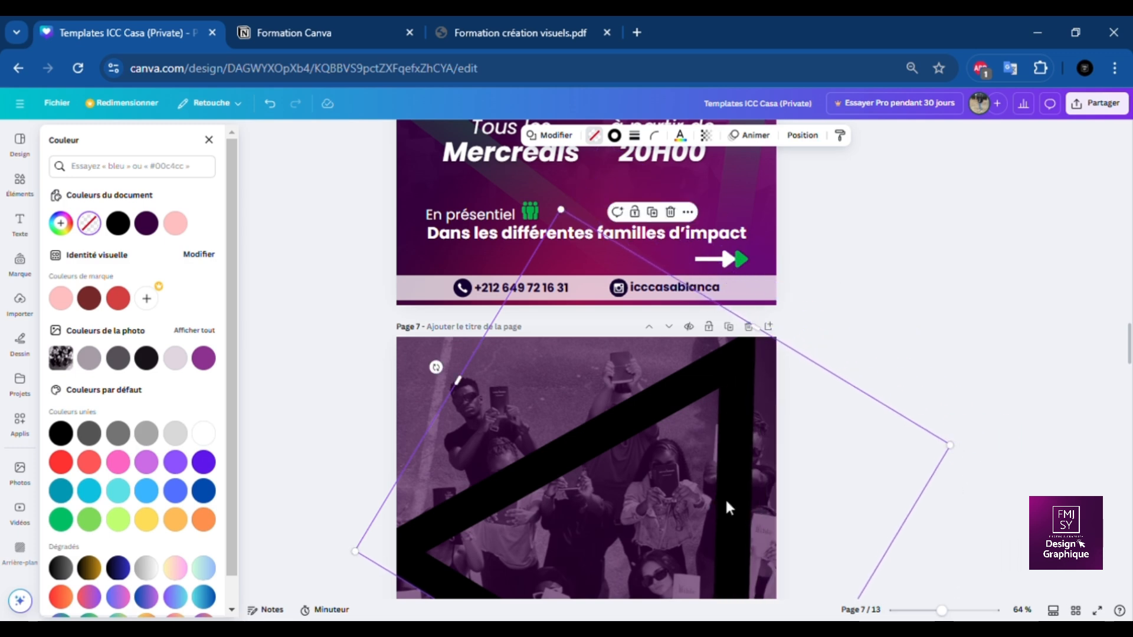
left_click_drag(443, 378, 520, 370)
Move the triangle outline toward page 7's upper-right corner and enlarge it slightly so its edges run off the page like page 6's frame.
scroll(938, 264, "up", 5)
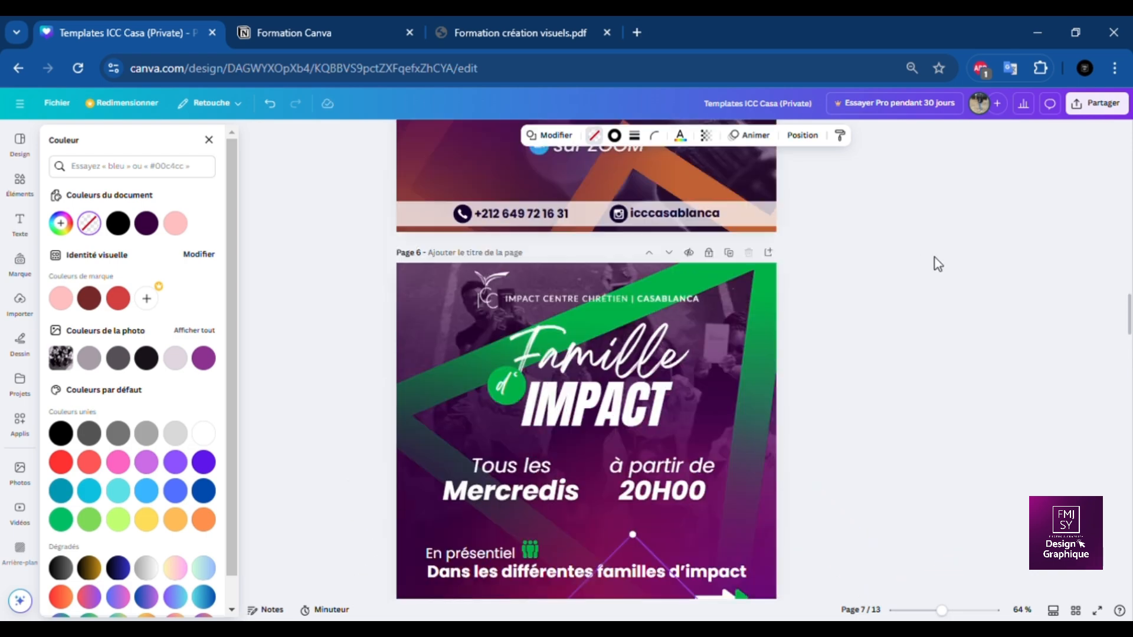
scroll(935, 261, "down", 4)
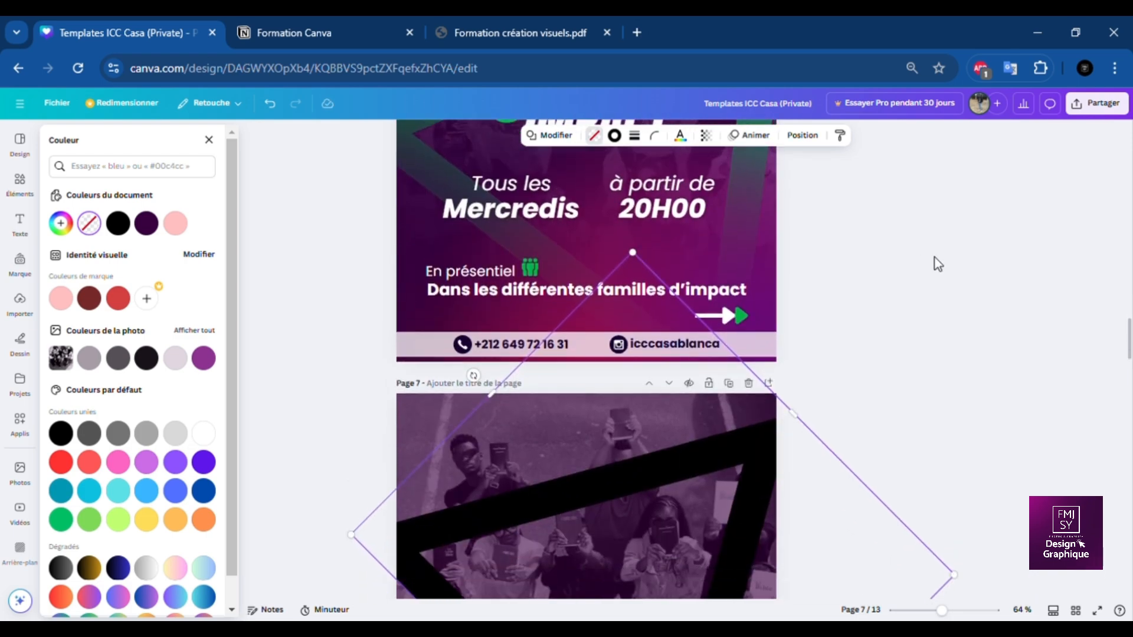
scroll(936, 262, "up", 4)
scroll(879, 458, "down", 8)
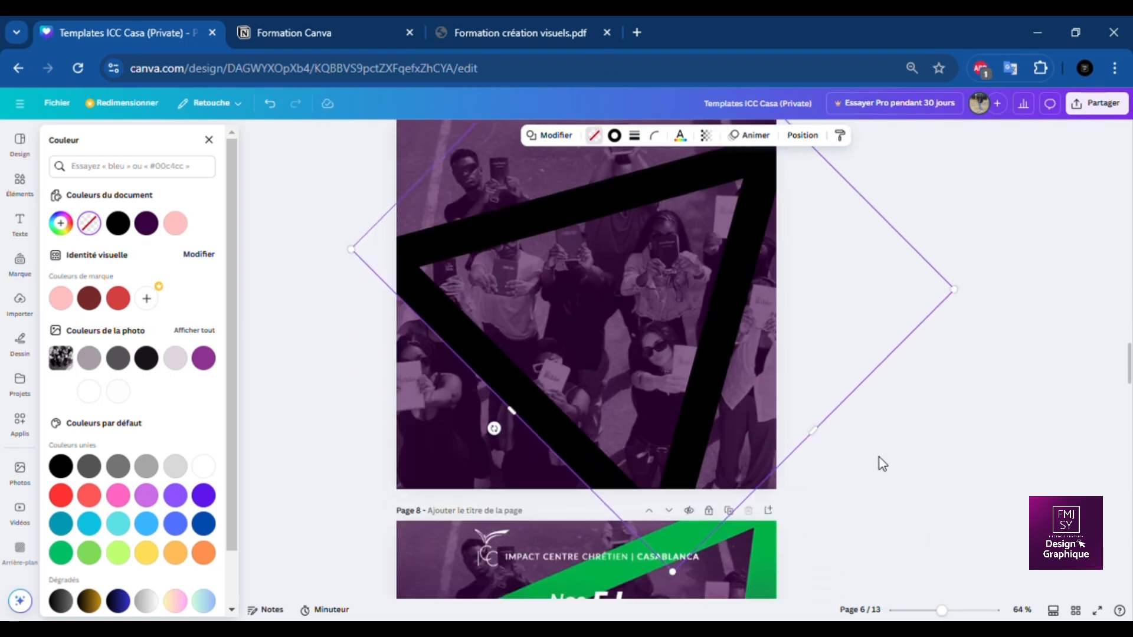
scroll(947, 314, "up", 1)
scroll(952, 324, "down", 2)
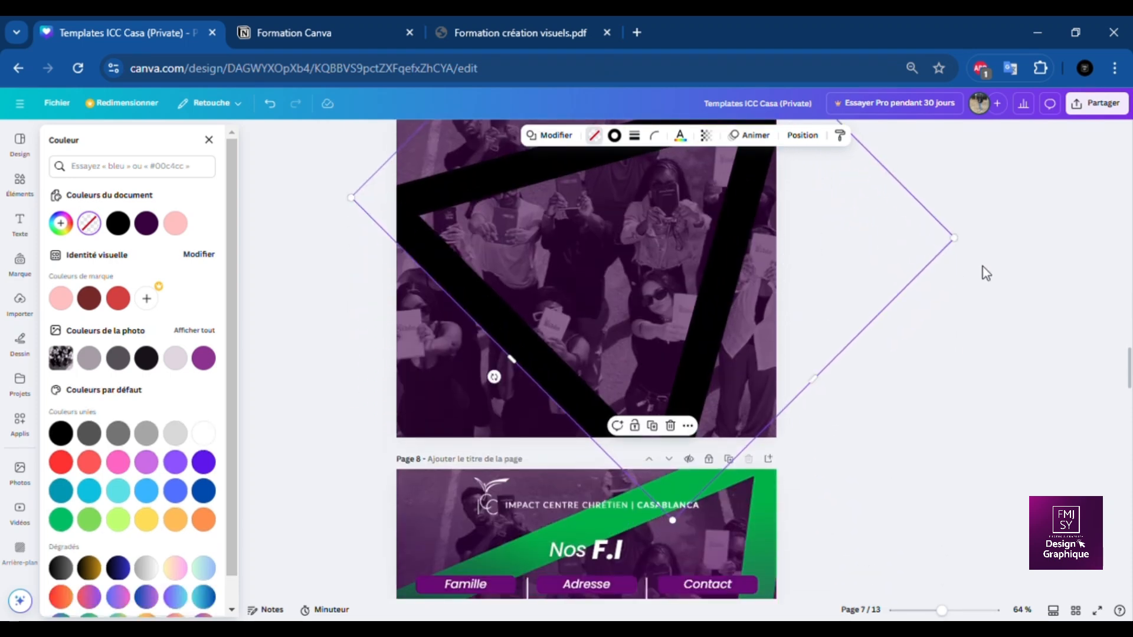
scroll(982, 266, "up", 3)
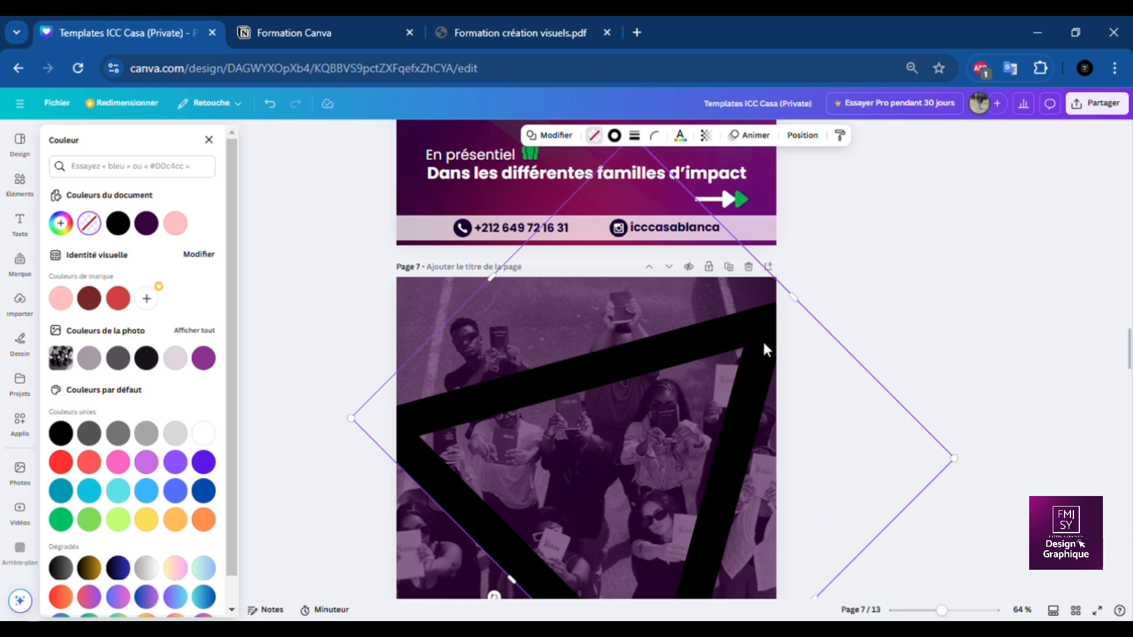
left_click_drag(757, 328, 751, 304)
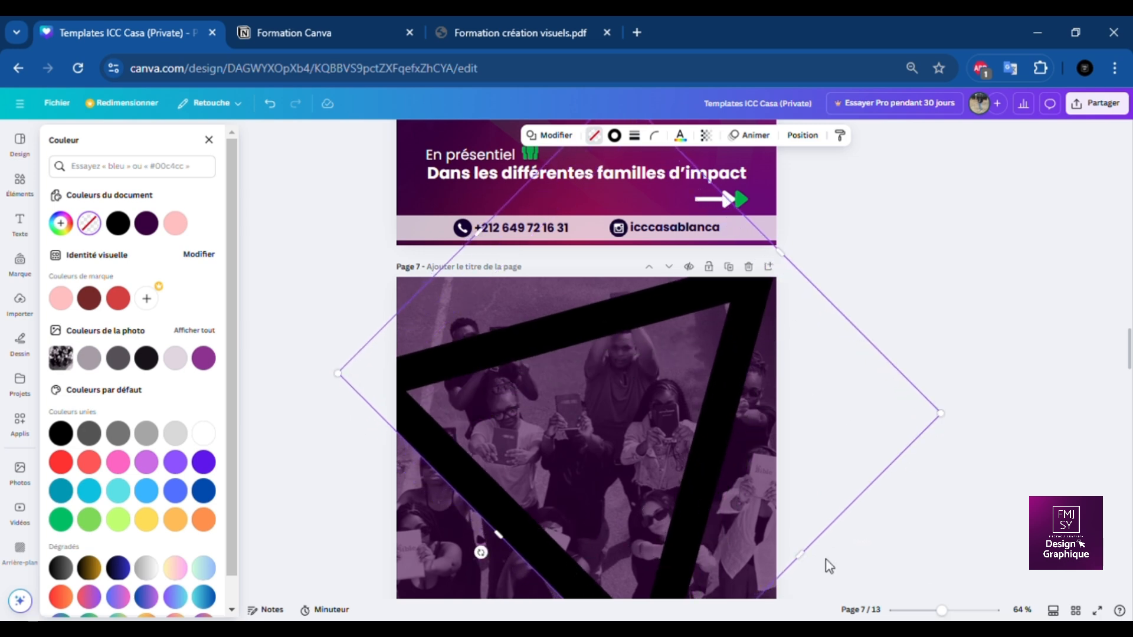
left_click_drag(951, 419, 986, 429)
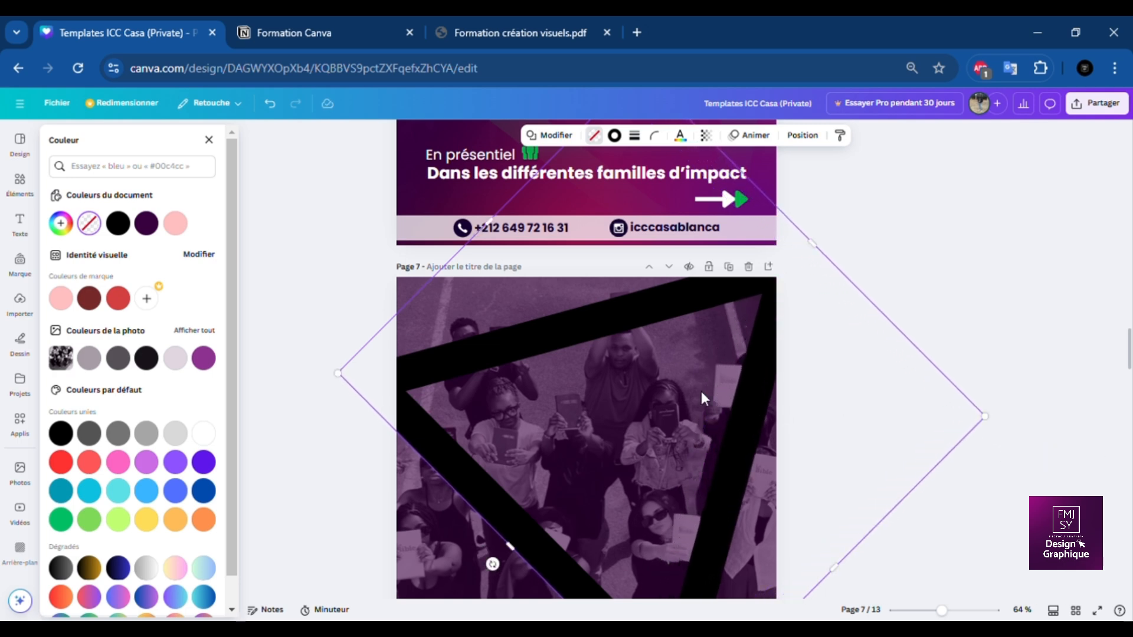
left_click_drag(700, 391, 714, 415)
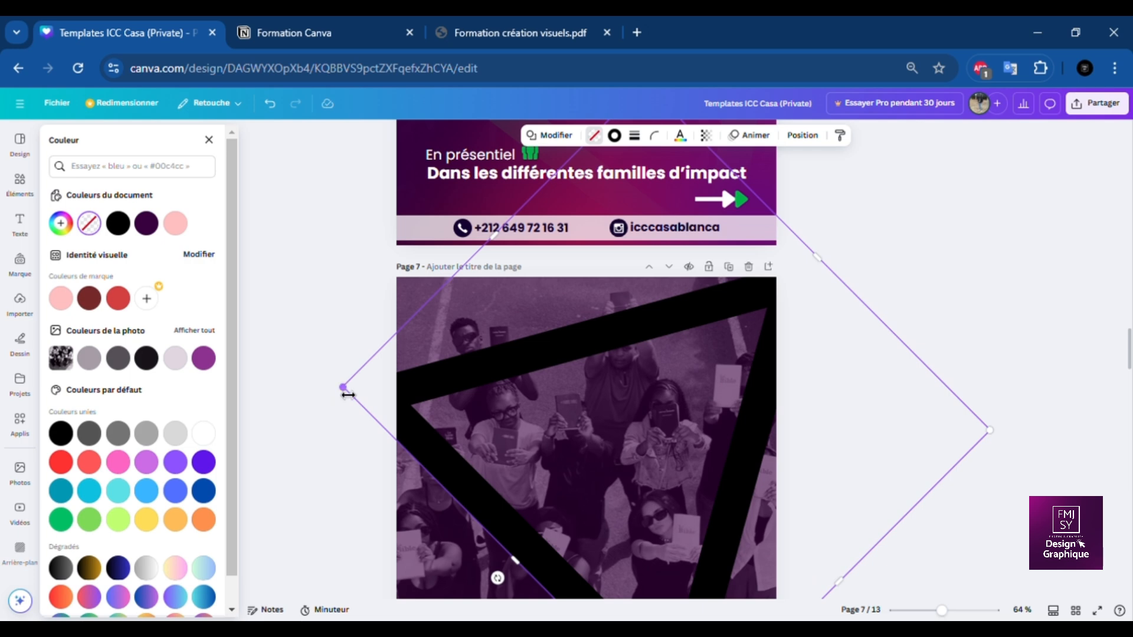
left_click_drag(350, 395, 293, 397)
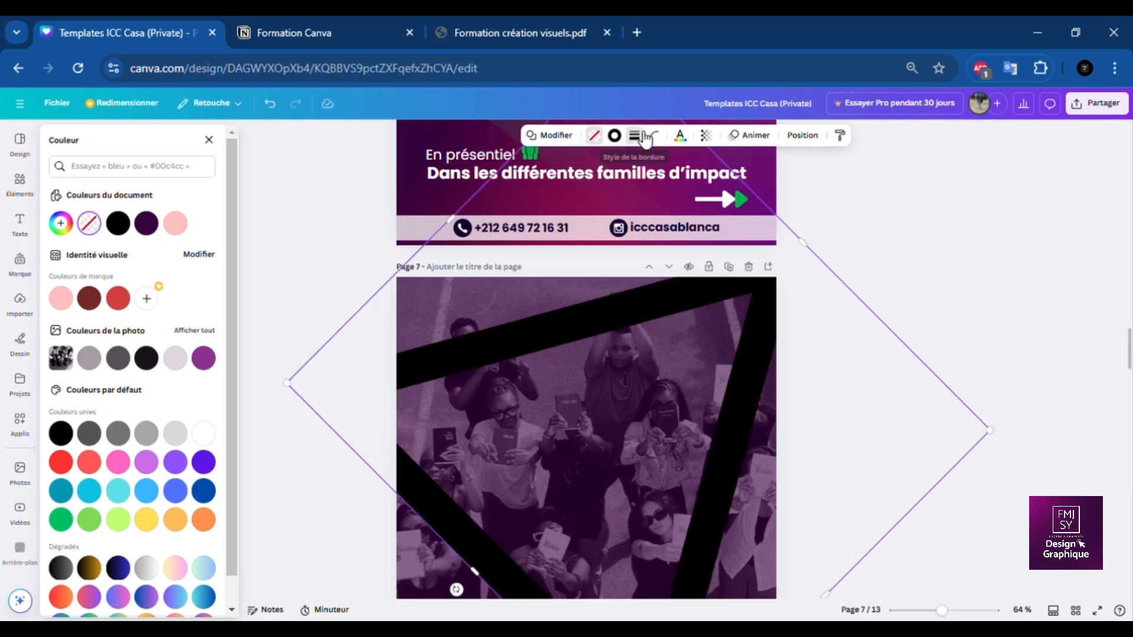
Tilt the triangle outline's upper side more steeply, then scale it down slightly and align it with page 7's upper-right corner.
left_click(635, 136)
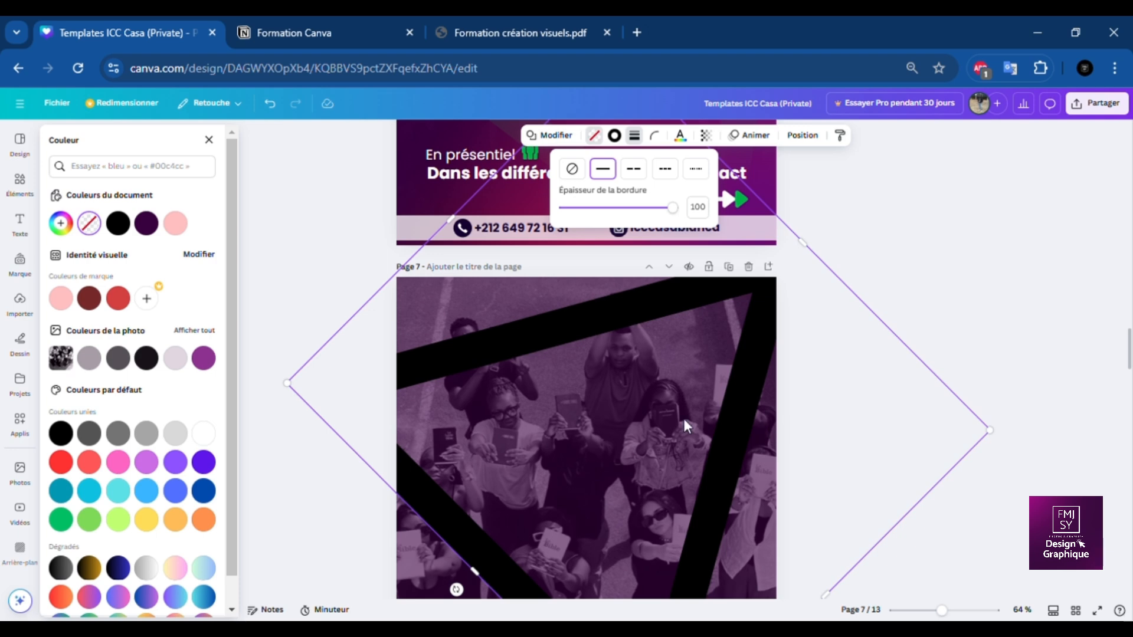
left_click_drag(683, 419, 731, 436)
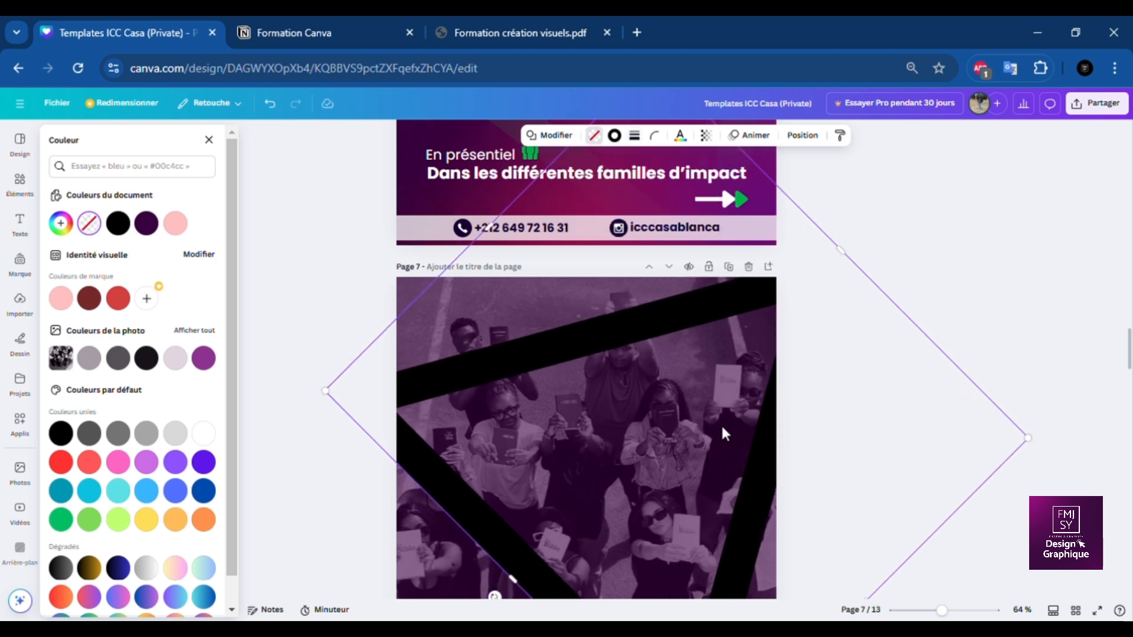
scroll(905, 313, "up", 5)
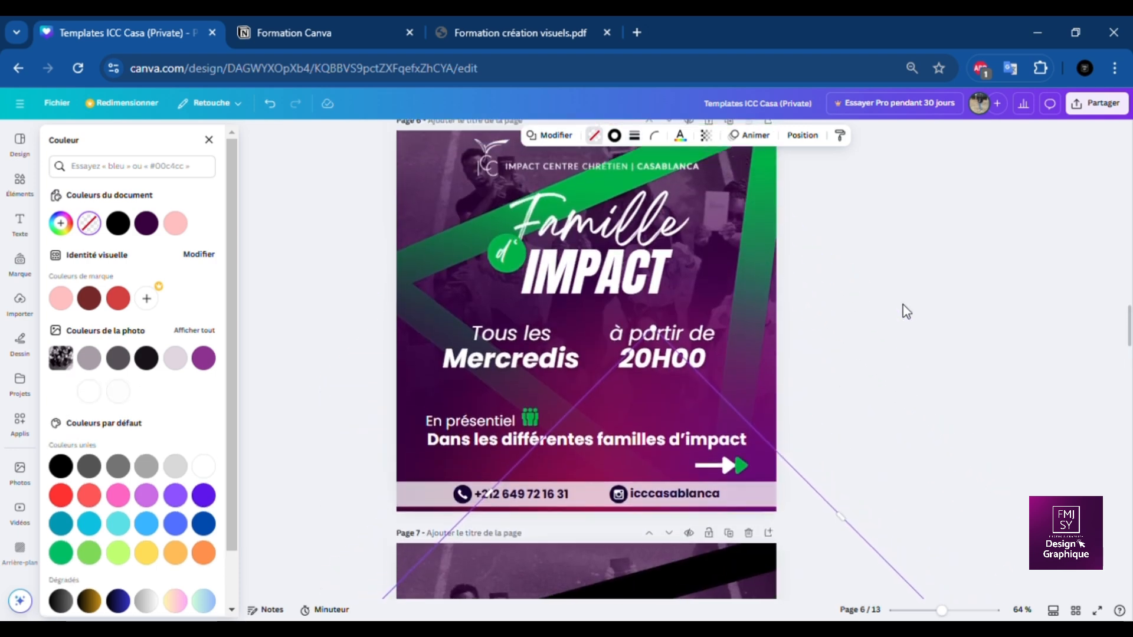
scroll(907, 311, "down", 3)
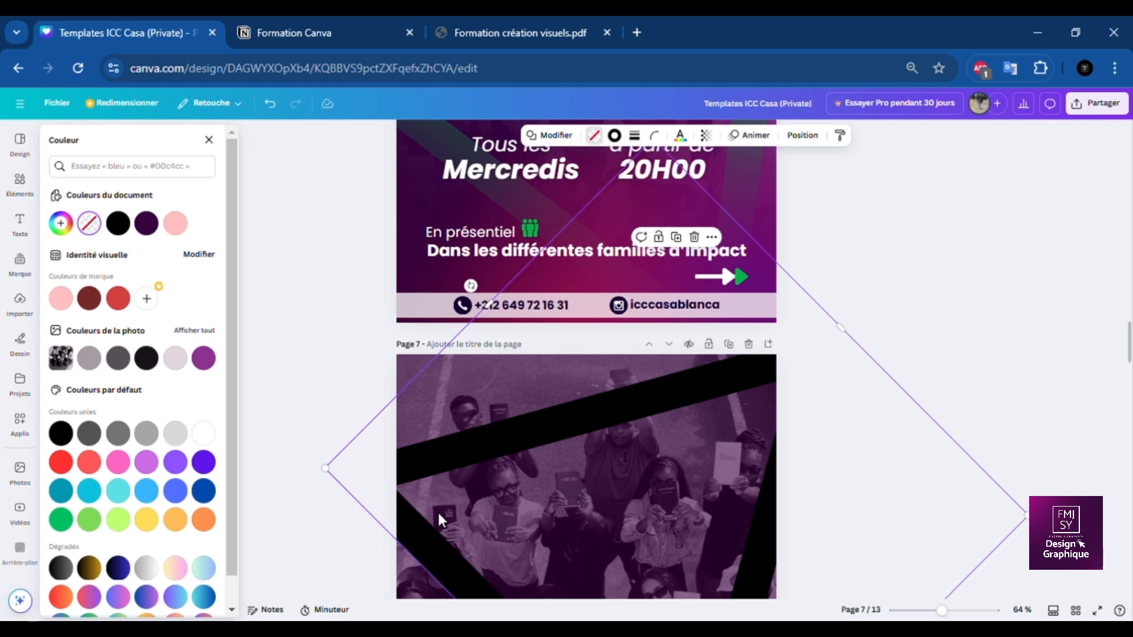
left_click_drag(470, 286, 437, 327)
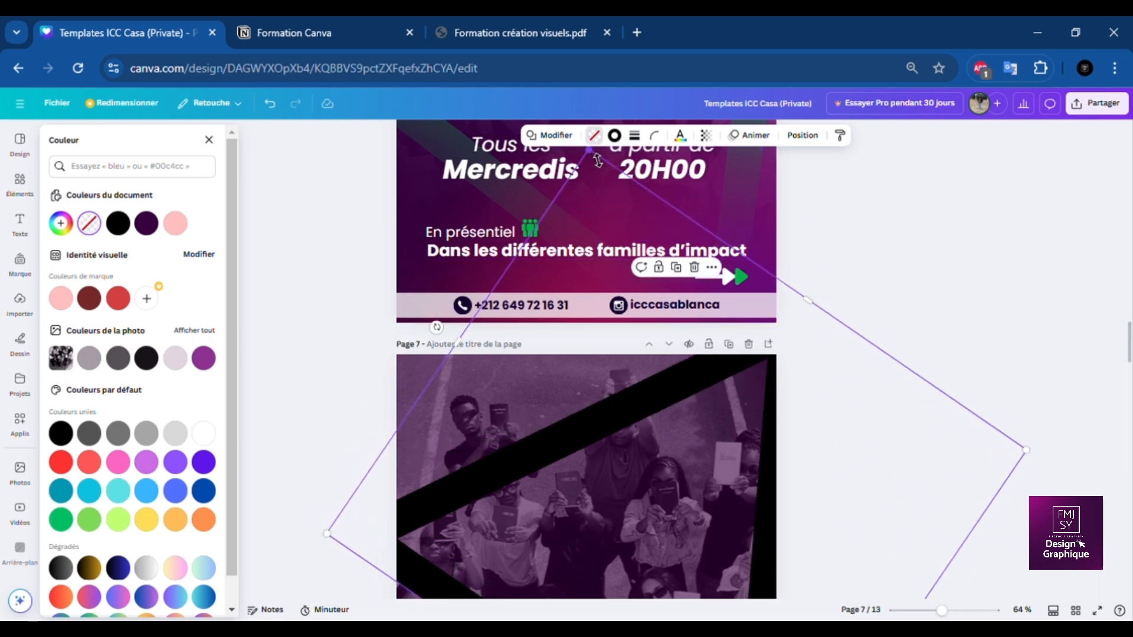
left_click_drag(597, 158, 602, 201)
left_click_drag(667, 452, 656, 444)
scroll(1012, 327, "down", 4)
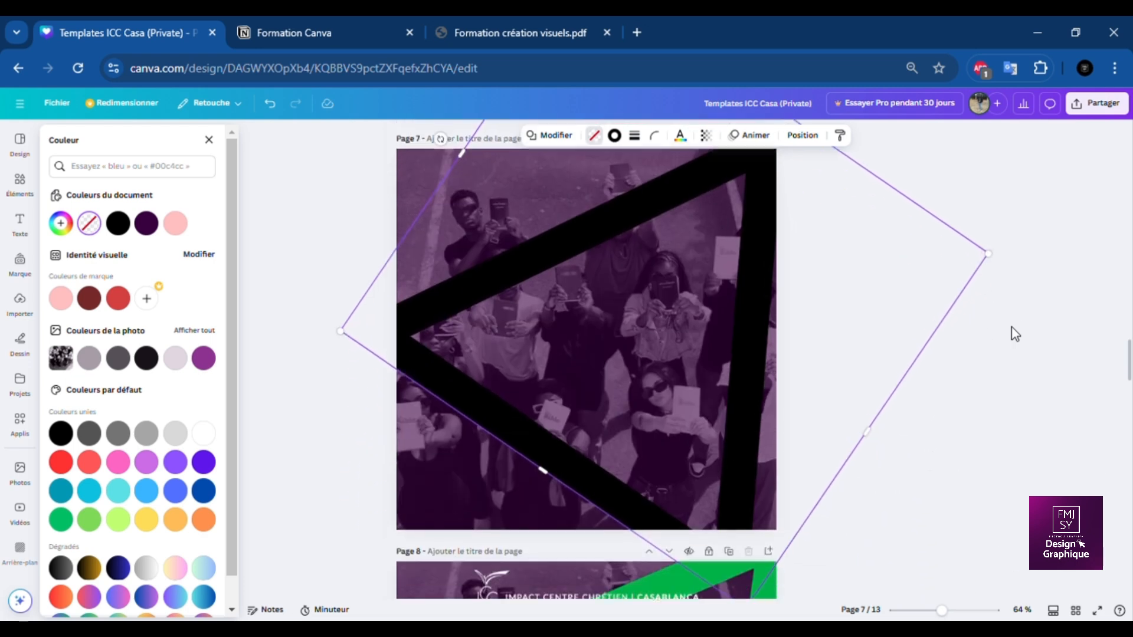
Change the triangle outline's border colour from black to the document's green, matching the frame on page 6.
scroll(1011, 326, "up", 3)
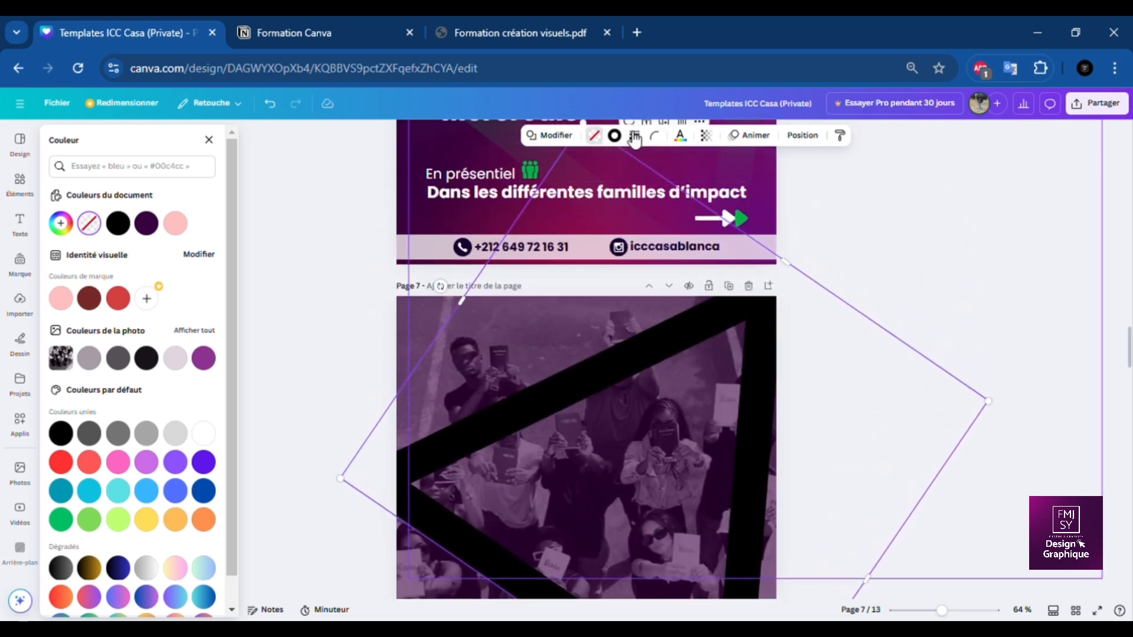
left_click(614, 136)
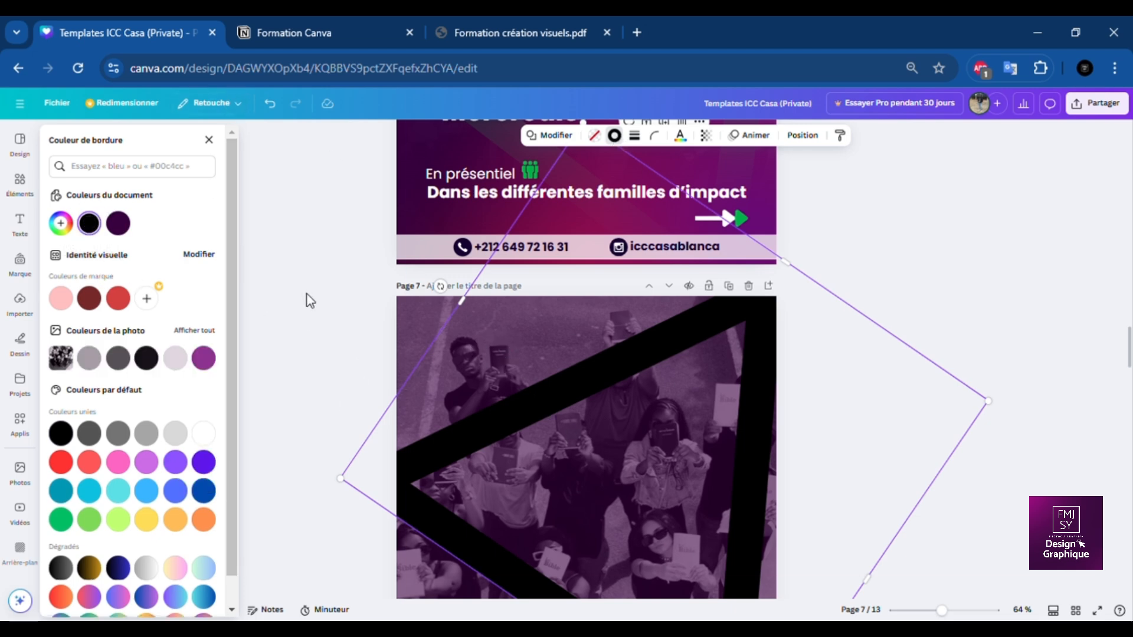
scroll(326, 278, "up", 3)
scroll(327, 278, "up", 2)
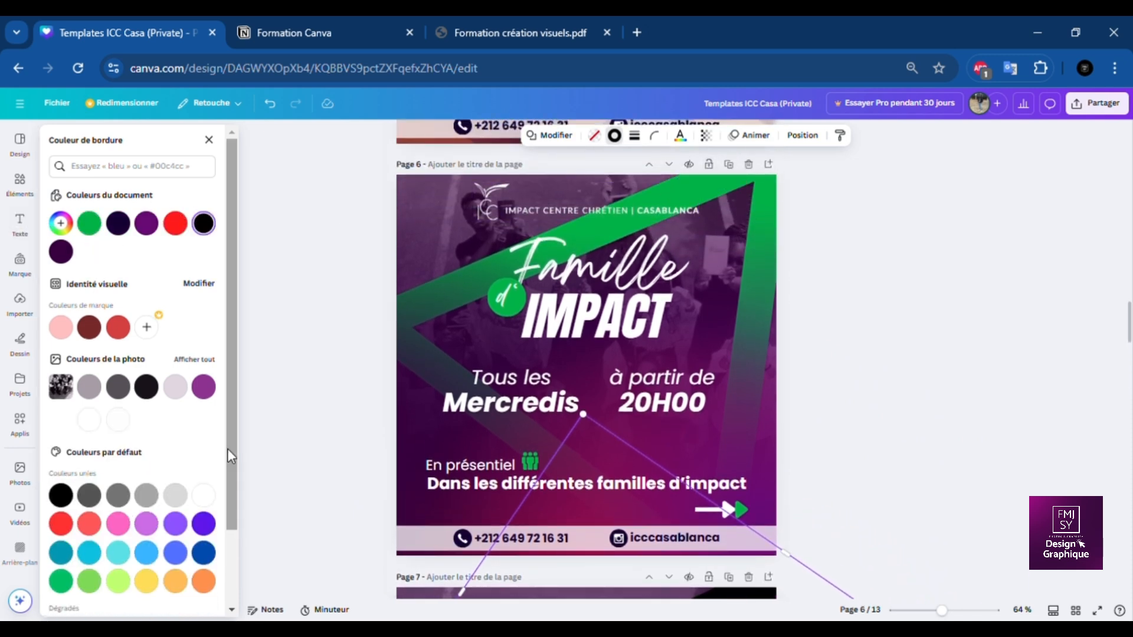
scroll(274, 459, "down", 6)
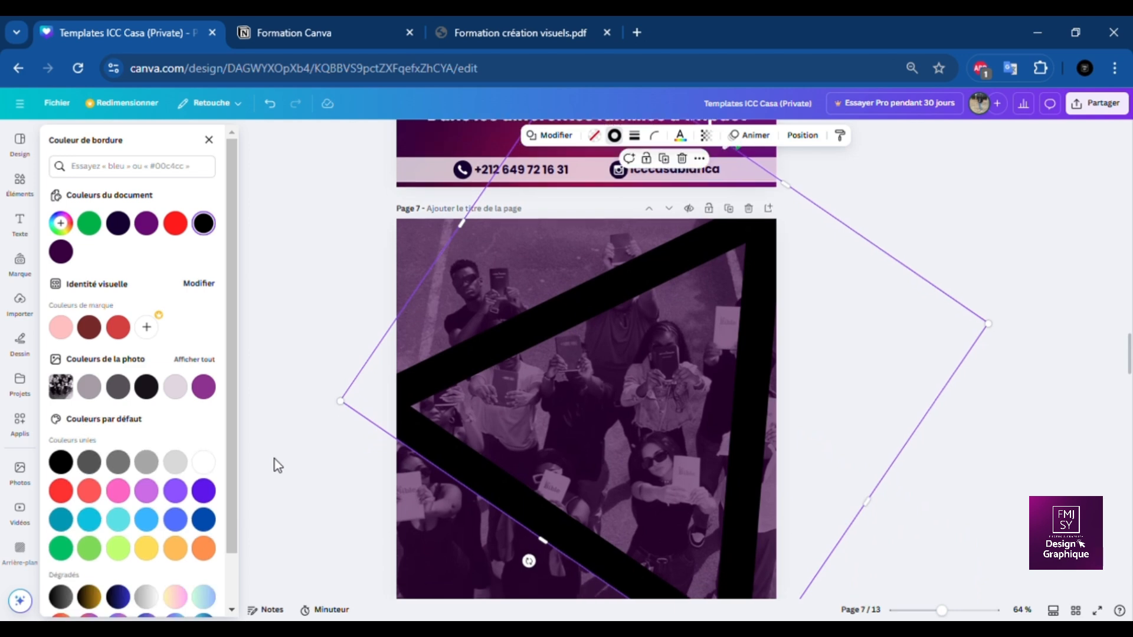
left_click(90, 223)
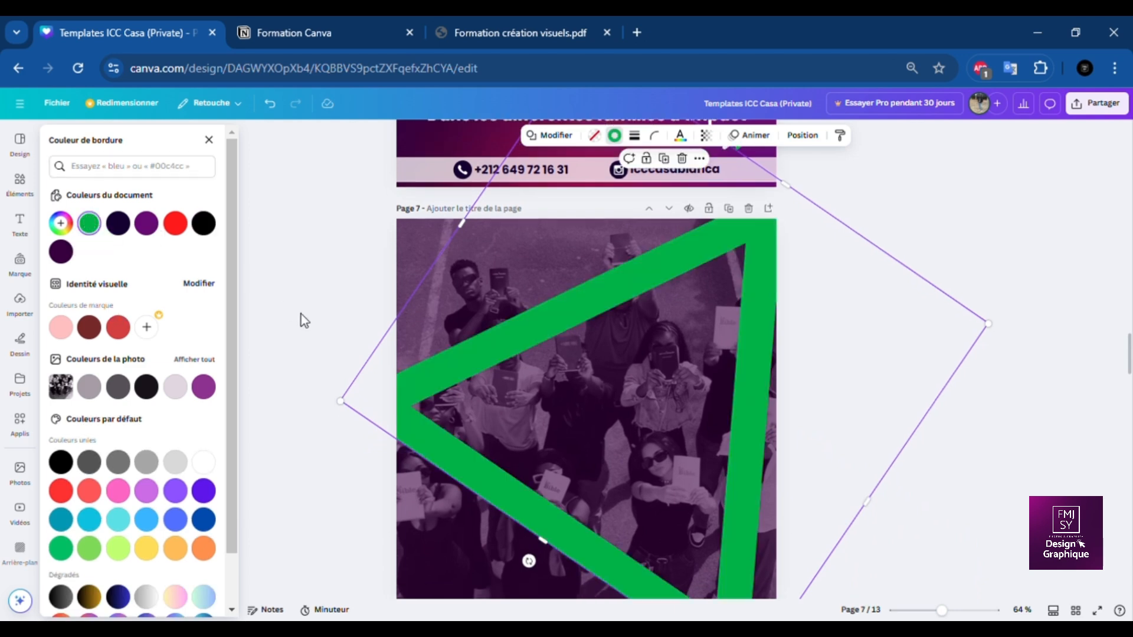
scroll(339, 315, "up", 6)
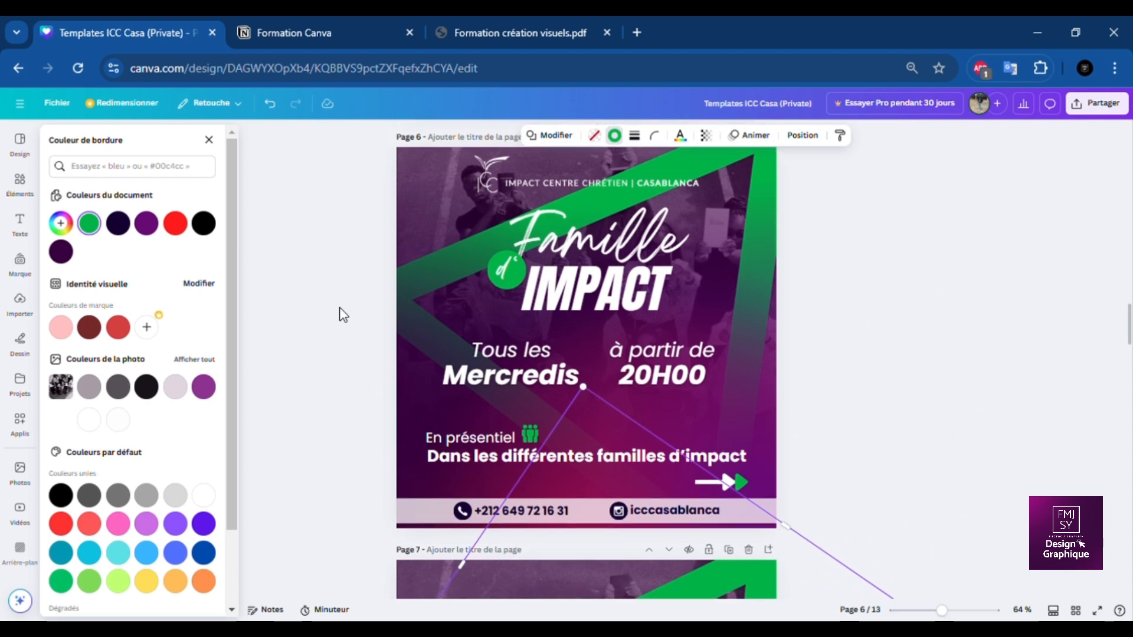
scroll(344, 315, "down", 1)
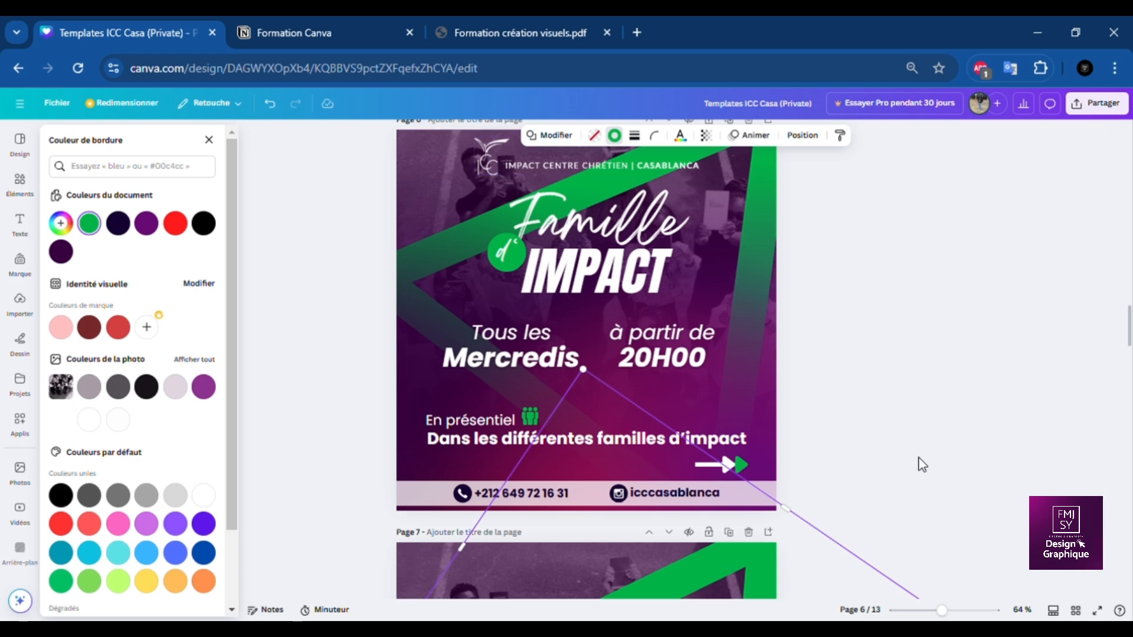
scroll(922, 465, "down", 3)
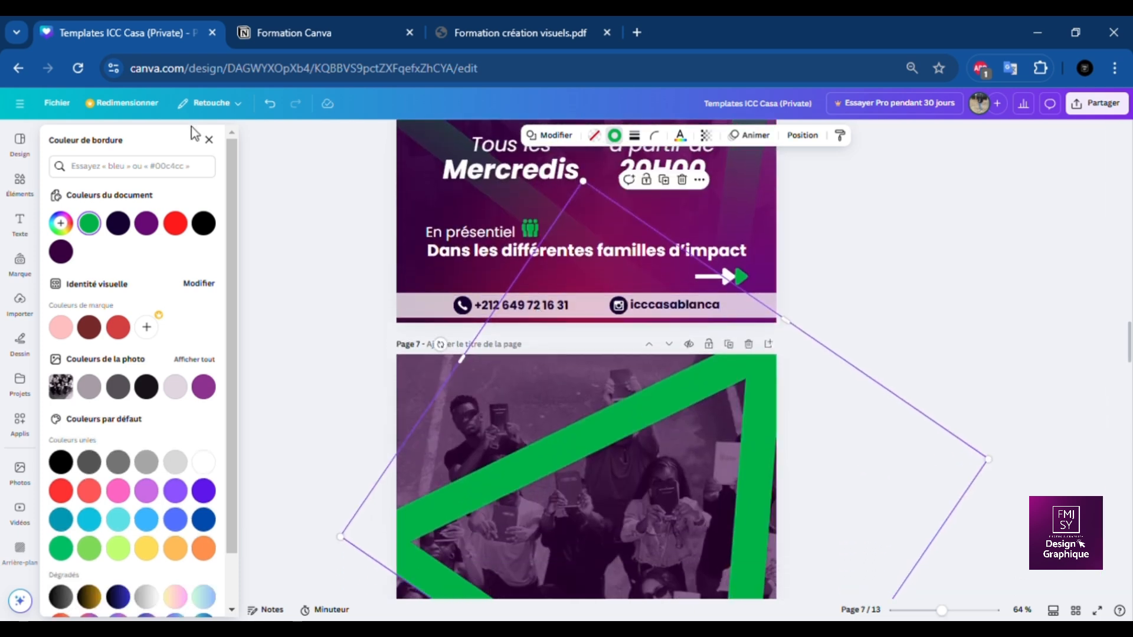
Insert the white "Impact Centre Chrétien | Casablanca" logo from the uploaded images and place it centred near page 7's upper edge.
left_click(24, 312)
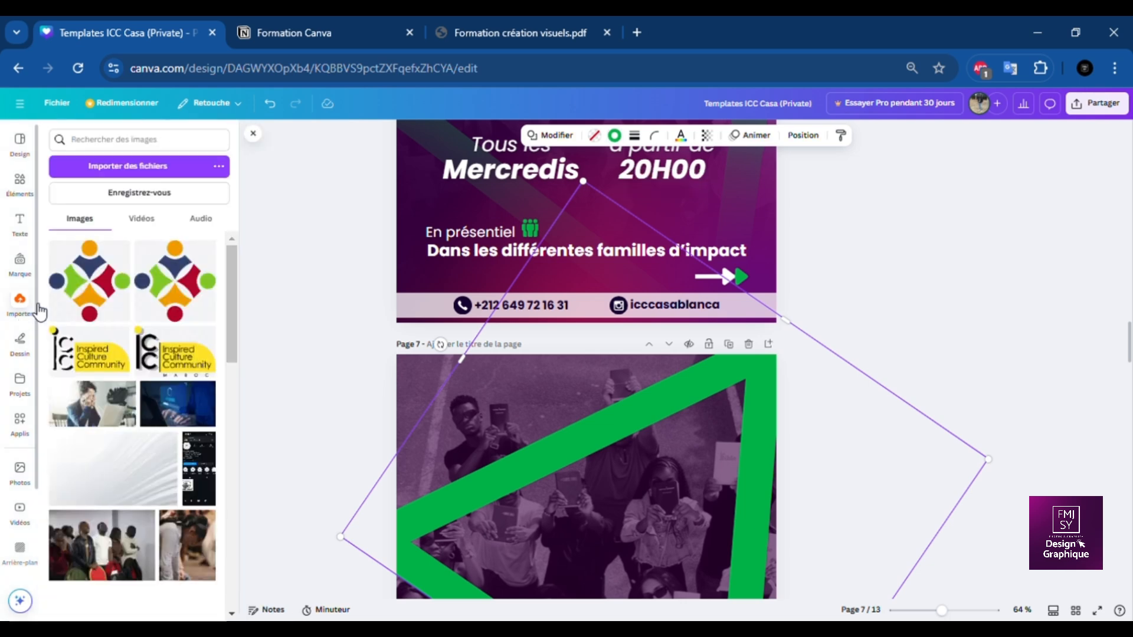
scroll(185, 439, "down", 1)
scroll(185, 439, "down", 10)
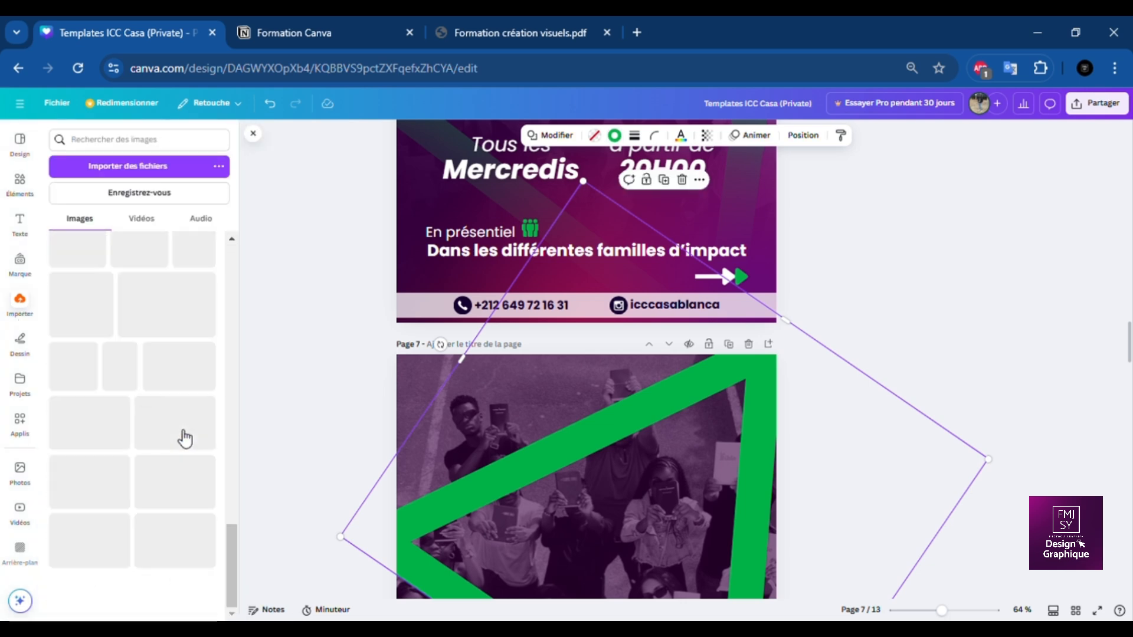
scroll(185, 438, "down", 12)
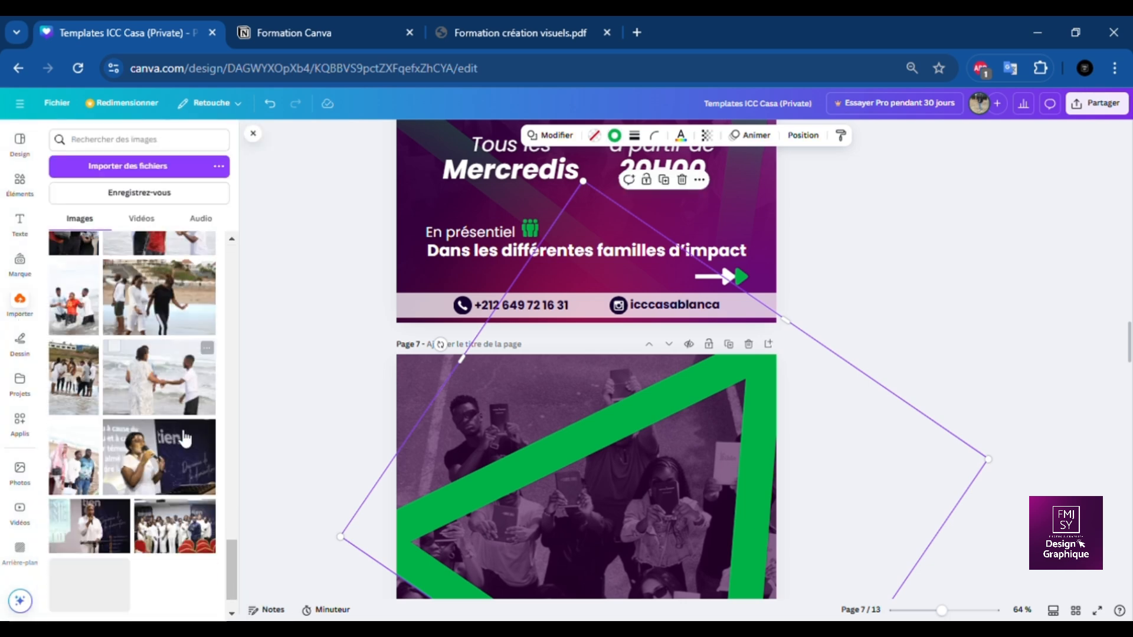
scroll(185, 439, "down", 10)
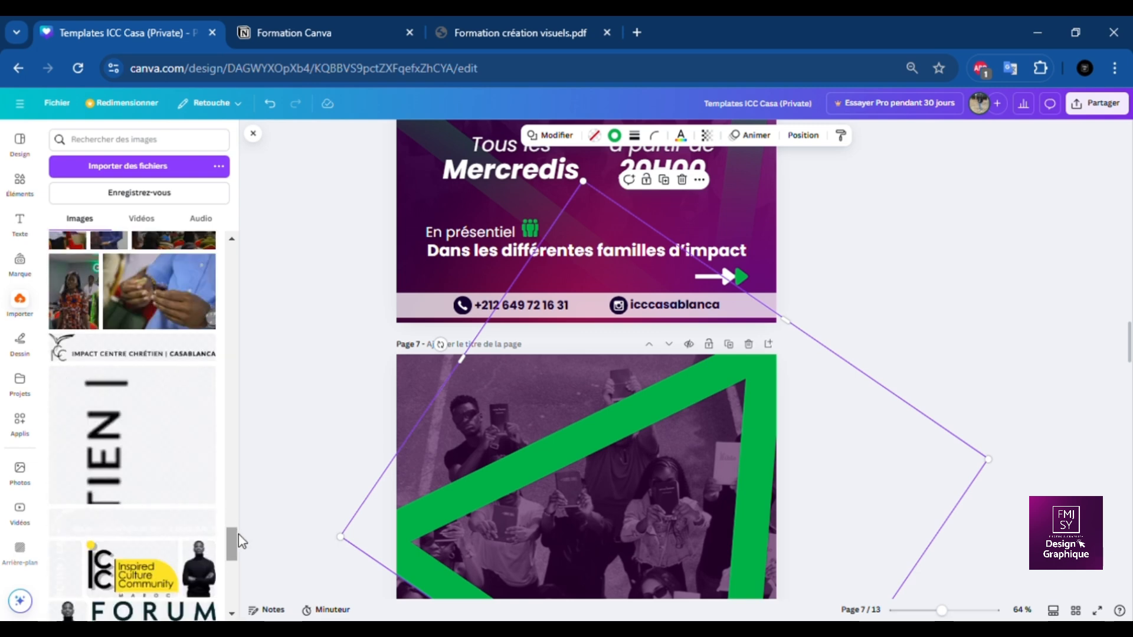
left_click(168, 529)
left_click_drag(610, 545, 618, 395)
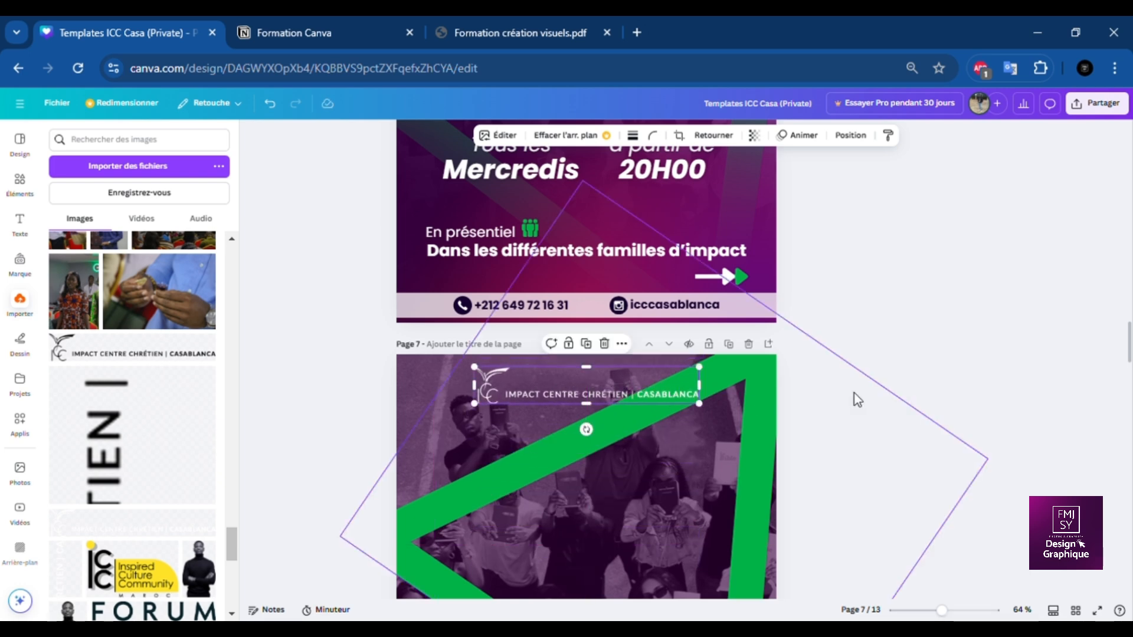
left_click(932, 391)
Compare page 7 with page 6, then search the elements for "dégradé" and show all illustration results.
scroll(976, 327, "up", 3)
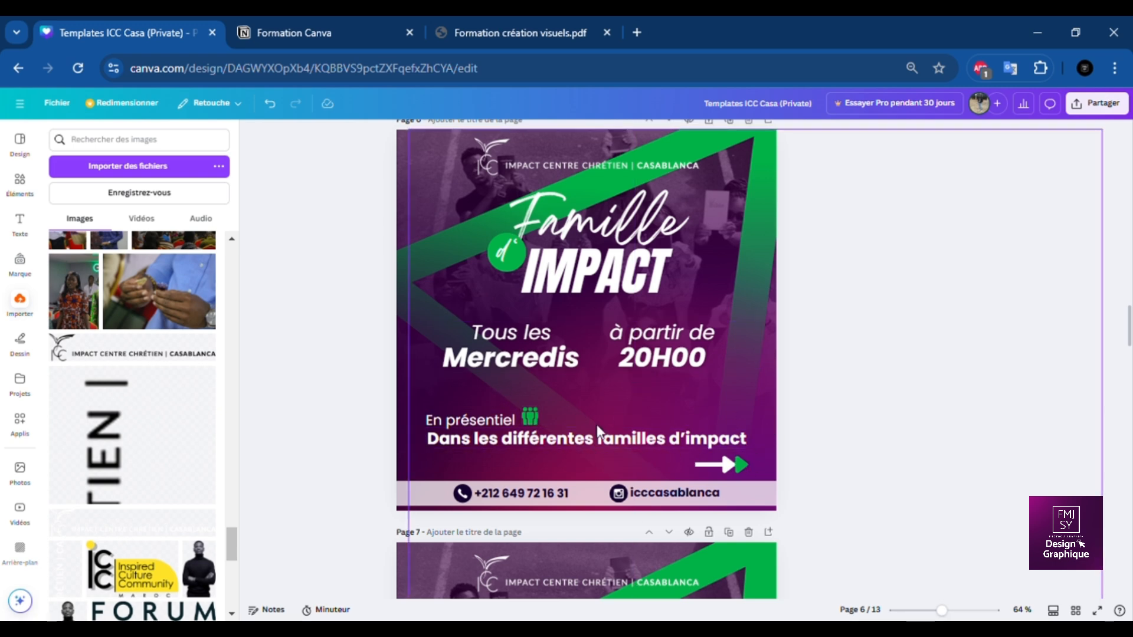
scroll(975, 341, "down", 8)
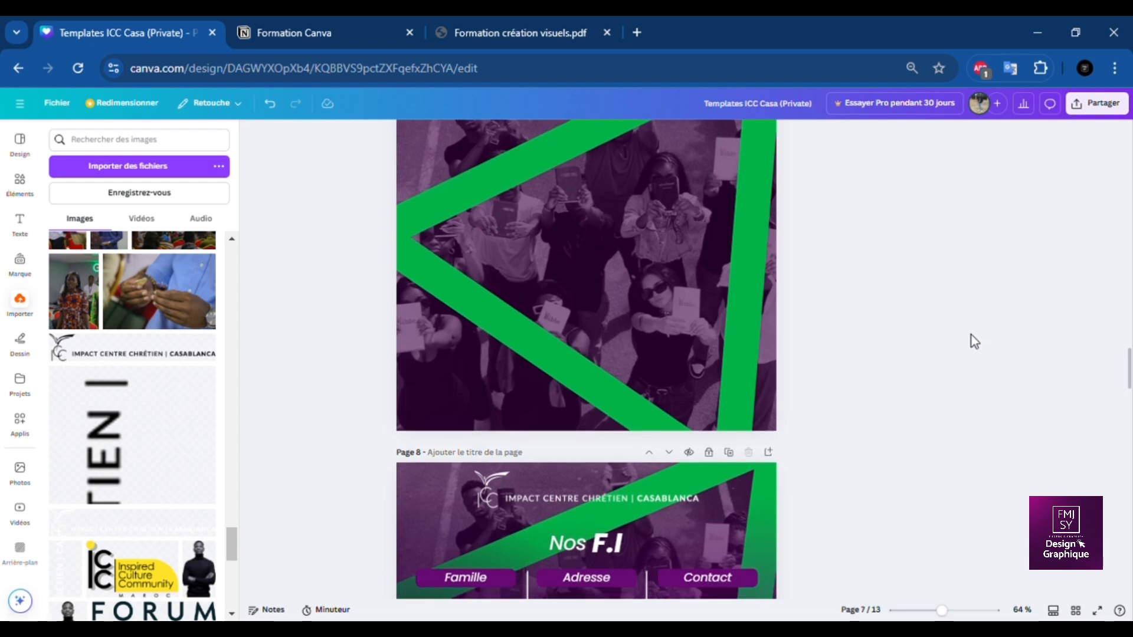
scroll(975, 341, "up", 2)
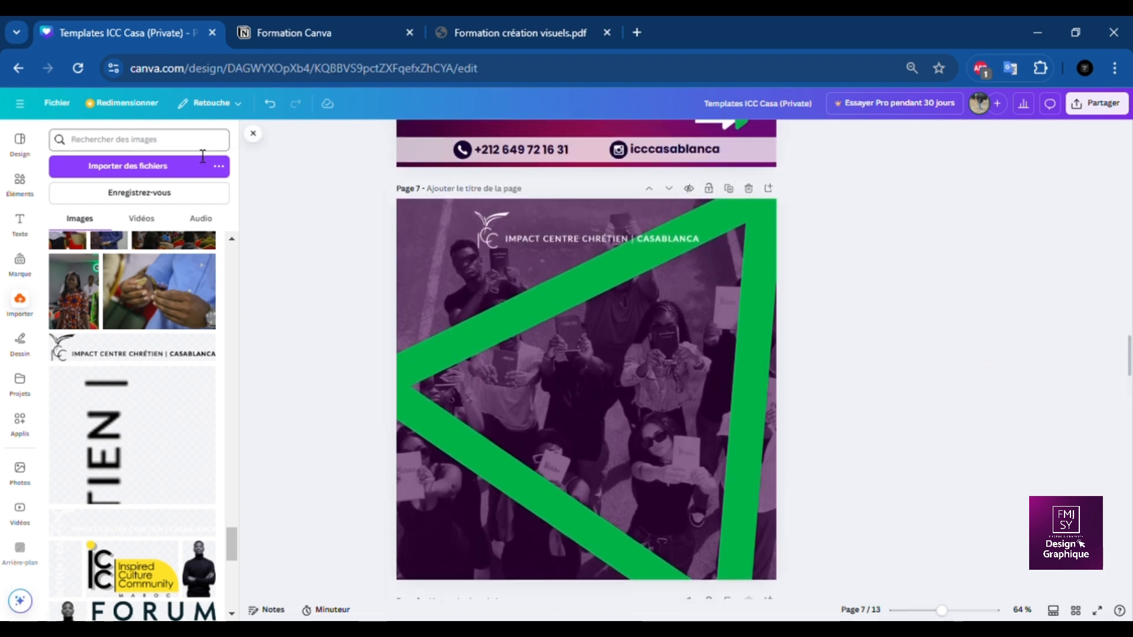
left_click(21, 184)
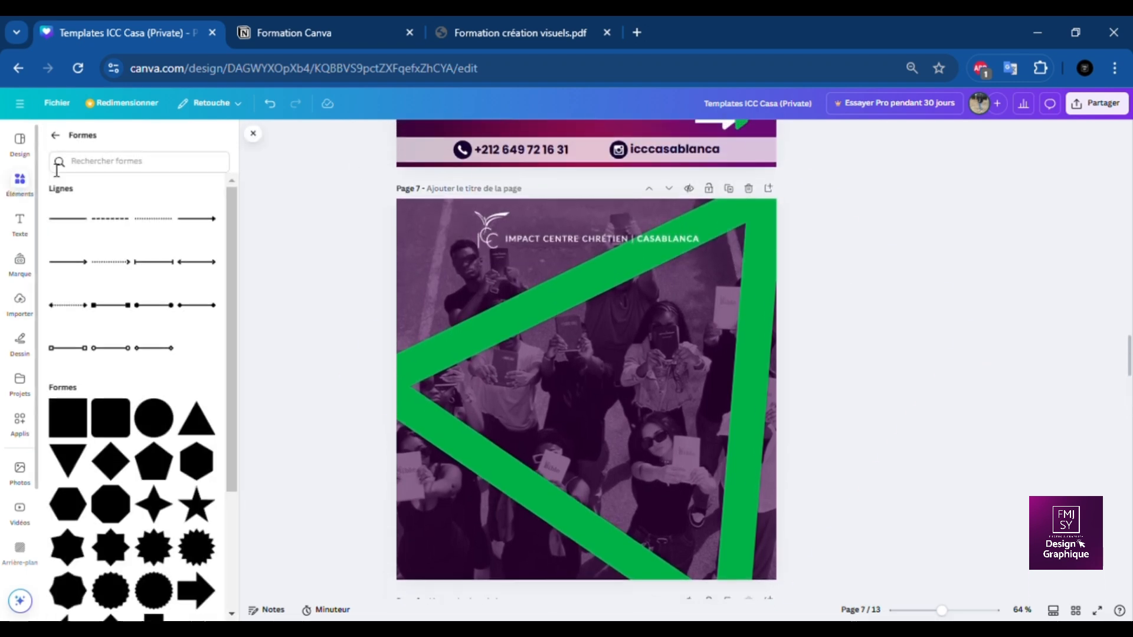
left_click(133, 169)
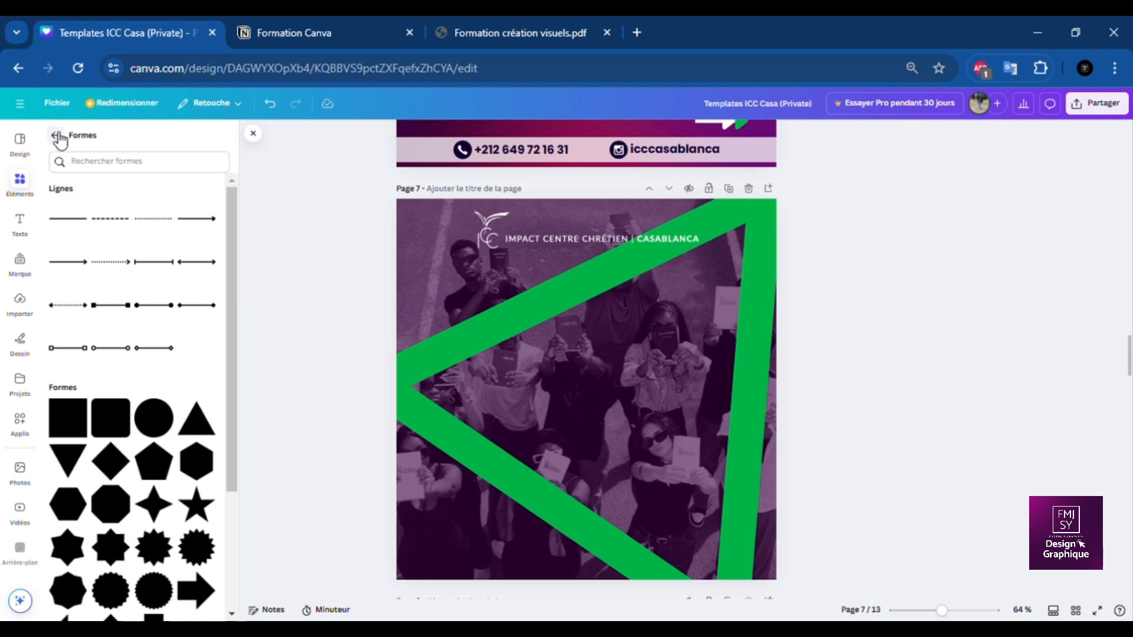
left_click(57, 136)
left_click(110, 156)
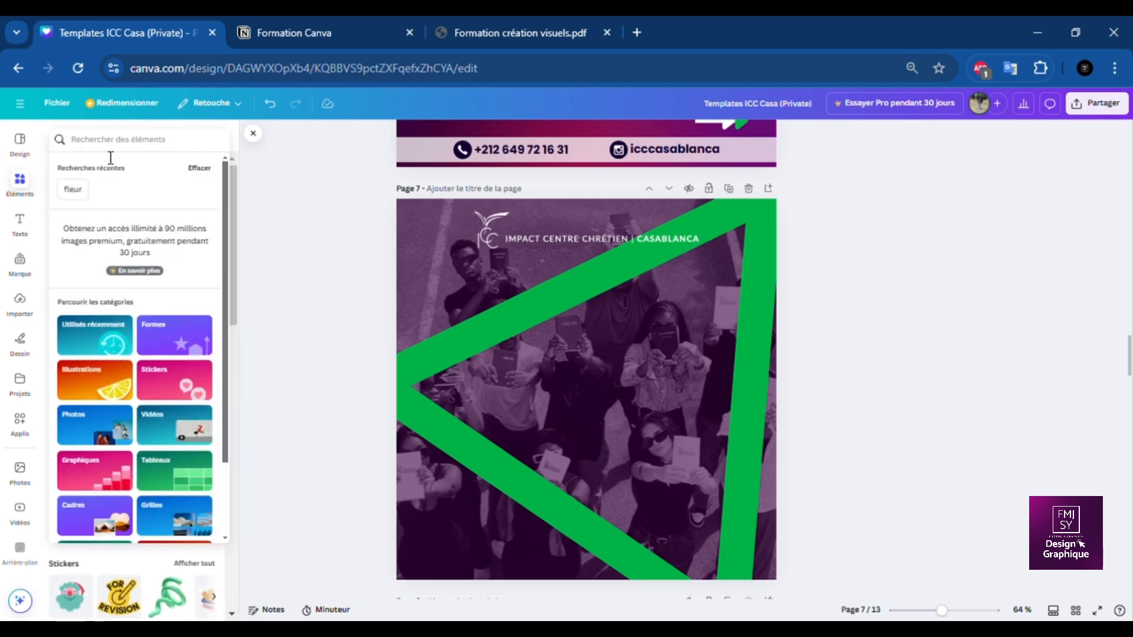
type("dégradé")
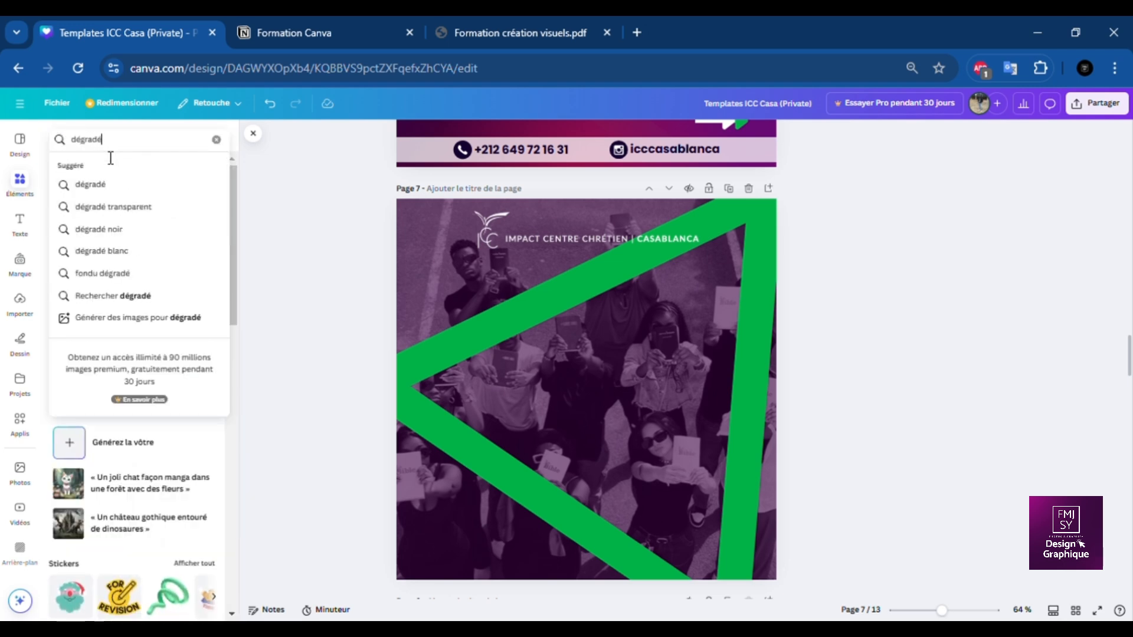
key("Return")
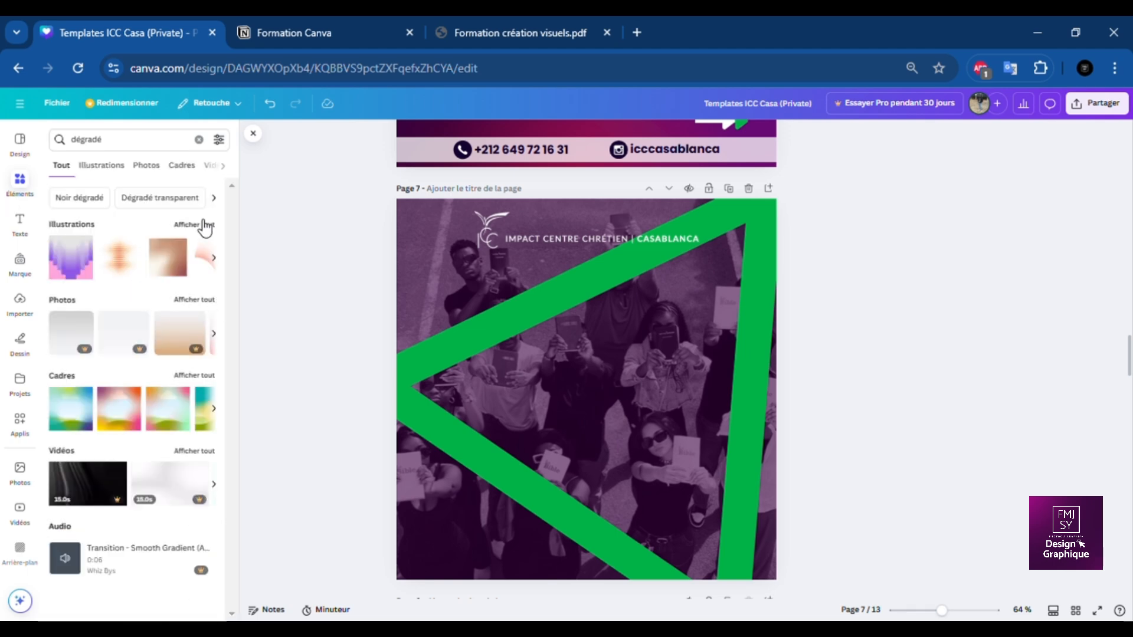
left_click(205, 227)
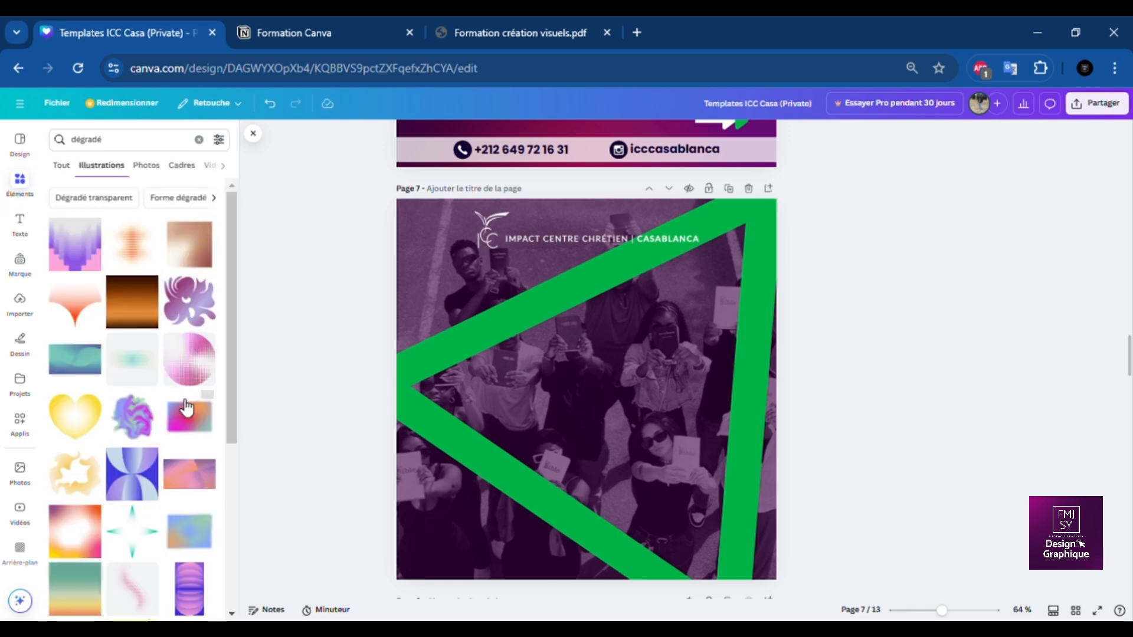
Insert the round orange blurred gradient illustration onto page 7.
scroll(164, 499, "down", 7)
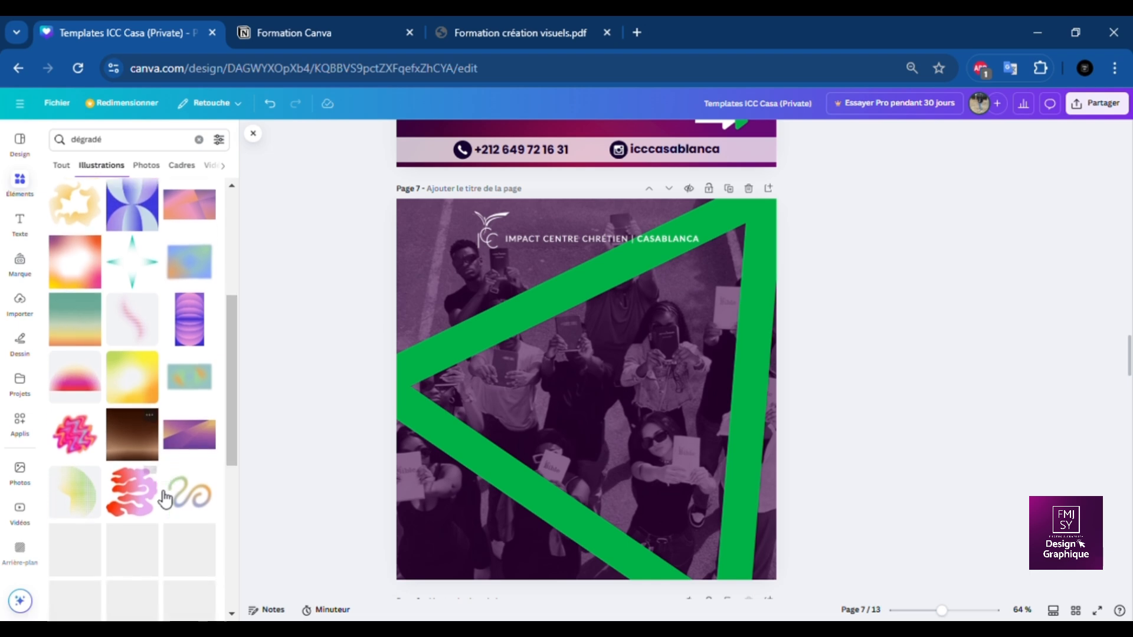
scroll(162, 498, "down", 2)
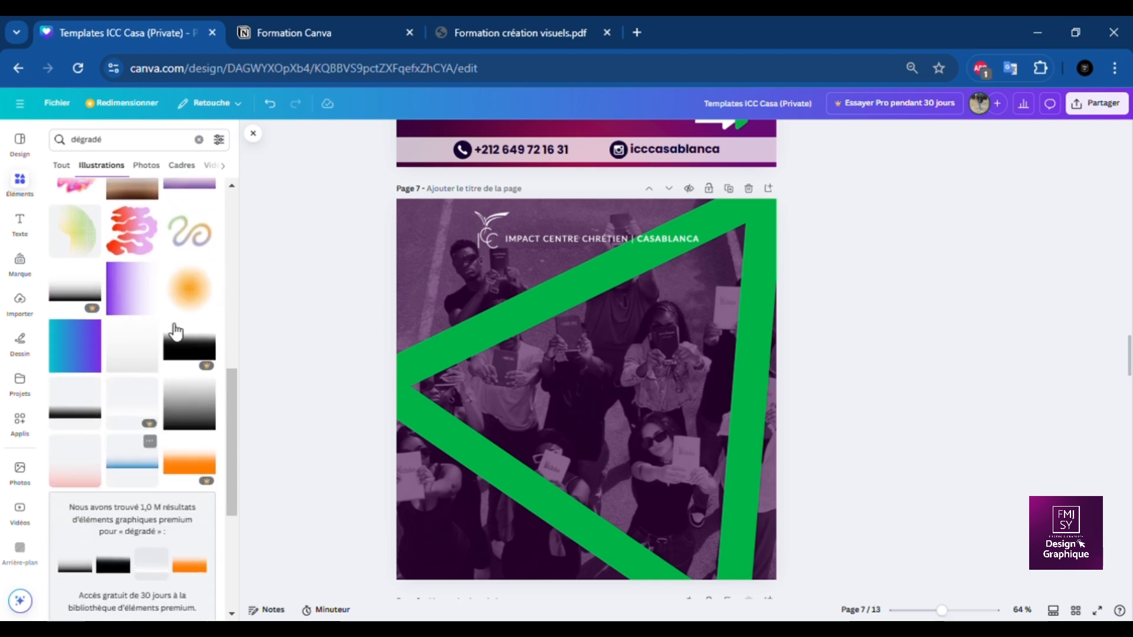
left_click(200, 288)
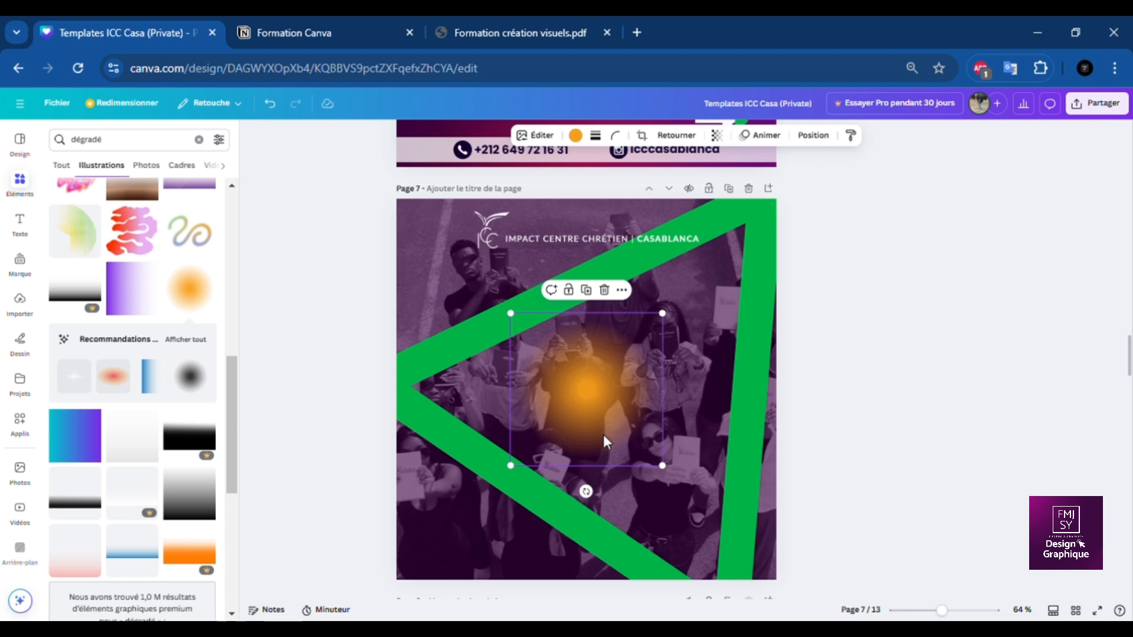
Enlarge the orange gradient over page 7's lower-right corner and recolour it with the document's purple.
scroll(1022, 351, "up", 5)
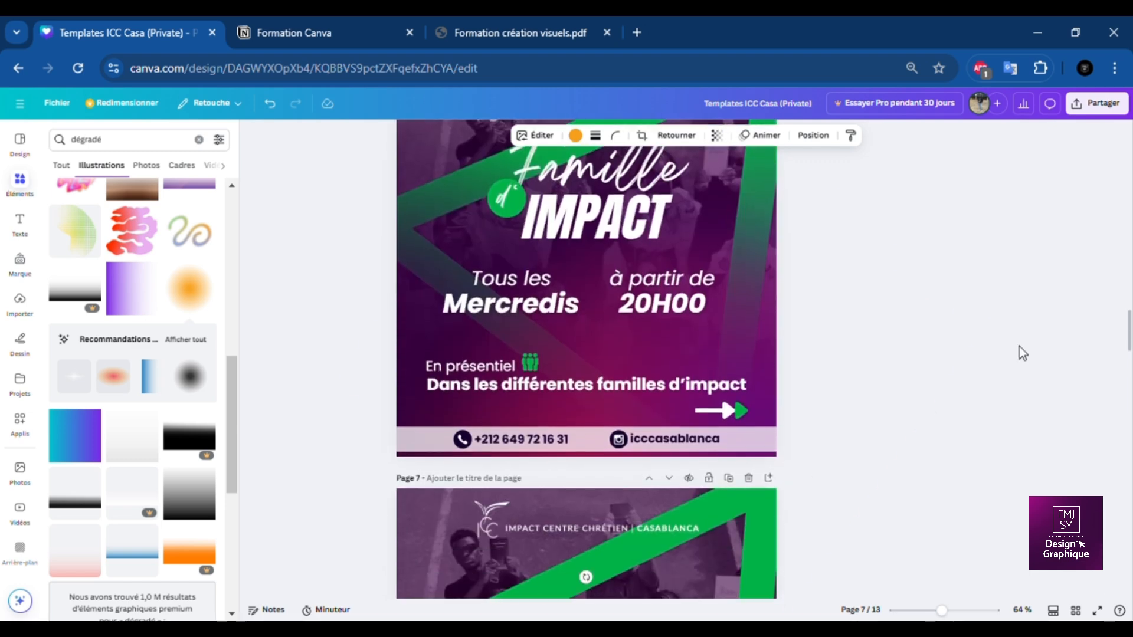
scroll(1023, 352, "down", 10)
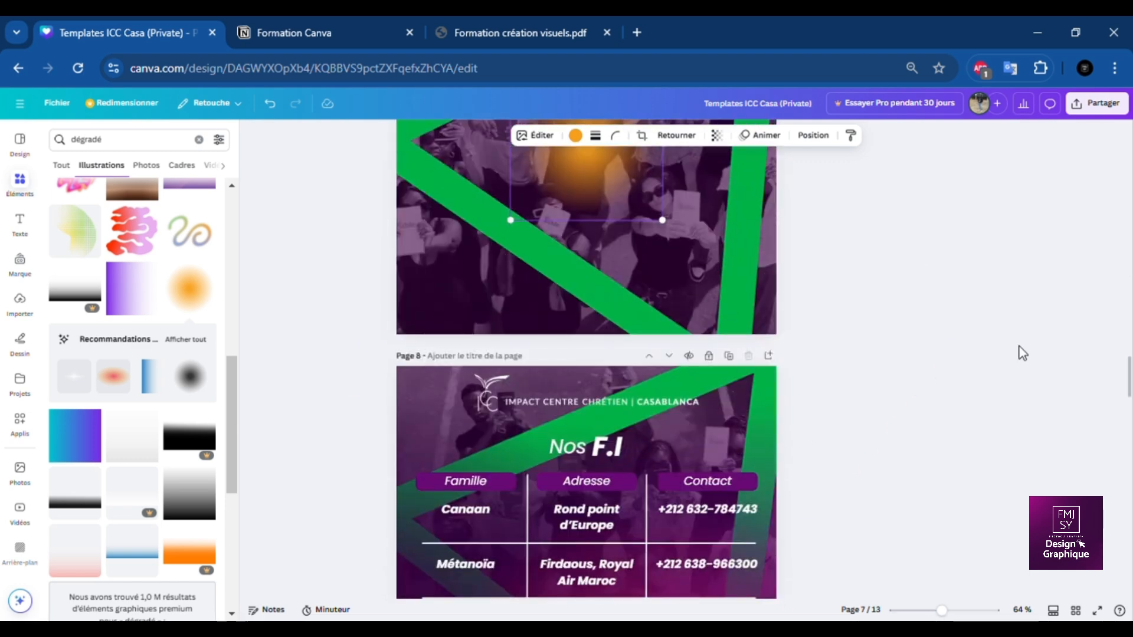
scroll(1023, 353, "up", 3)
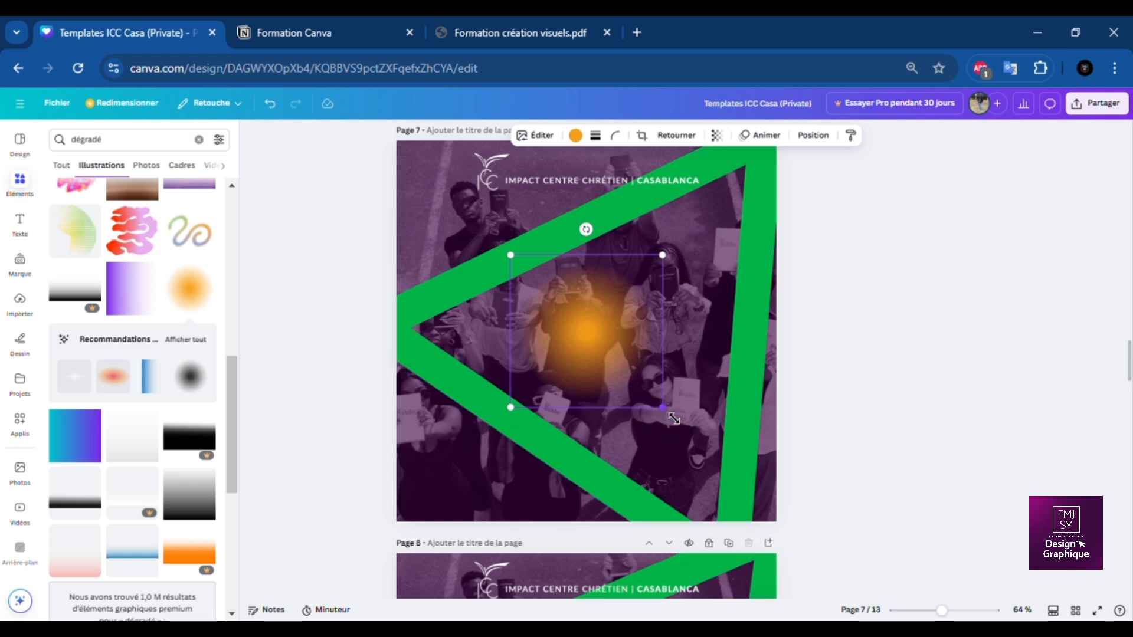
left_click_drag(671, 417, 1005, 620)
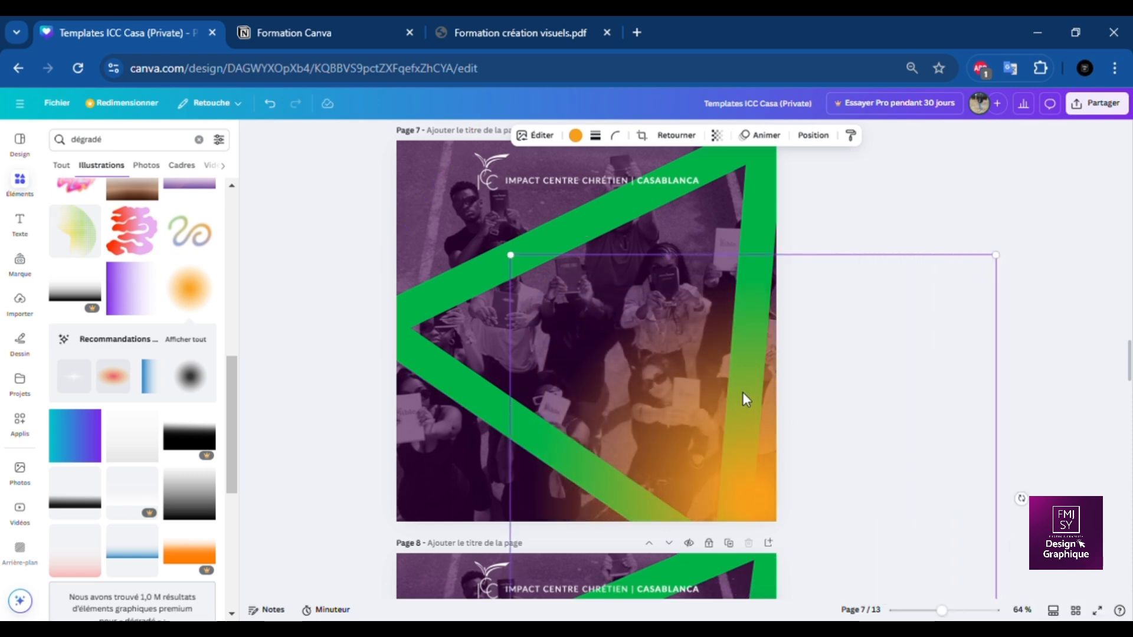
left_click_drag(742, 392, 749, 358)
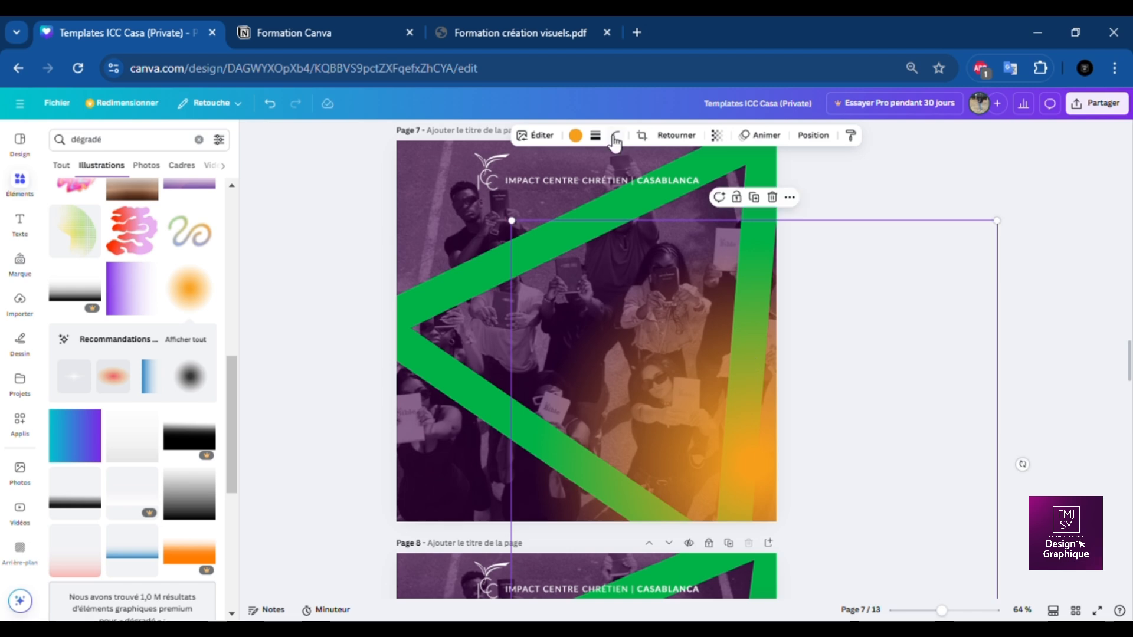
left_click(589, 142)
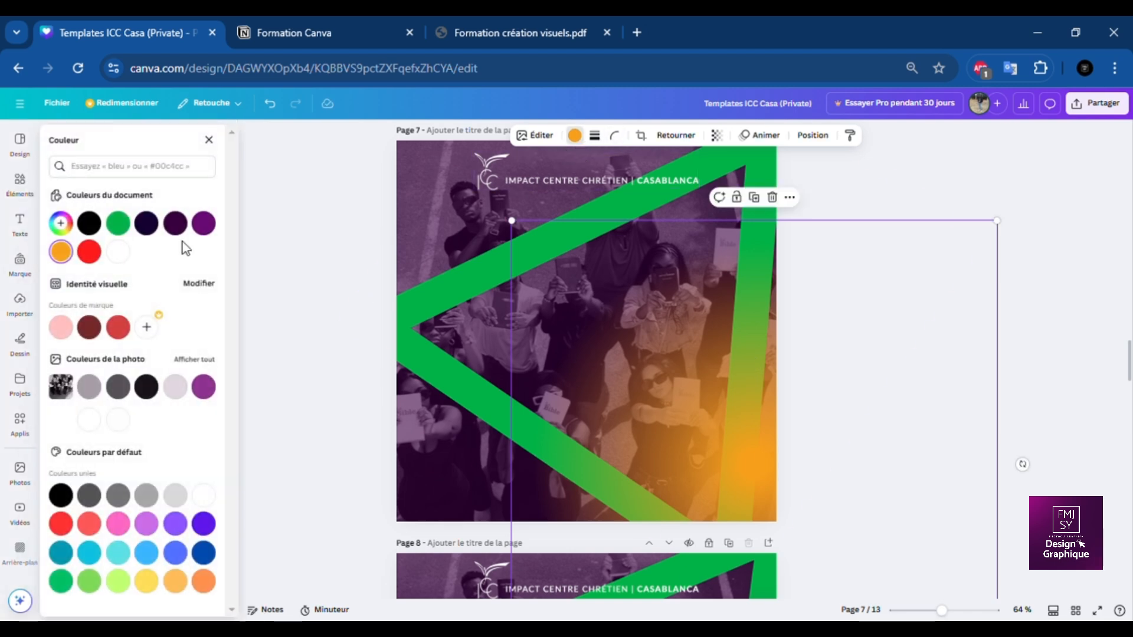
left_click(212, 230)
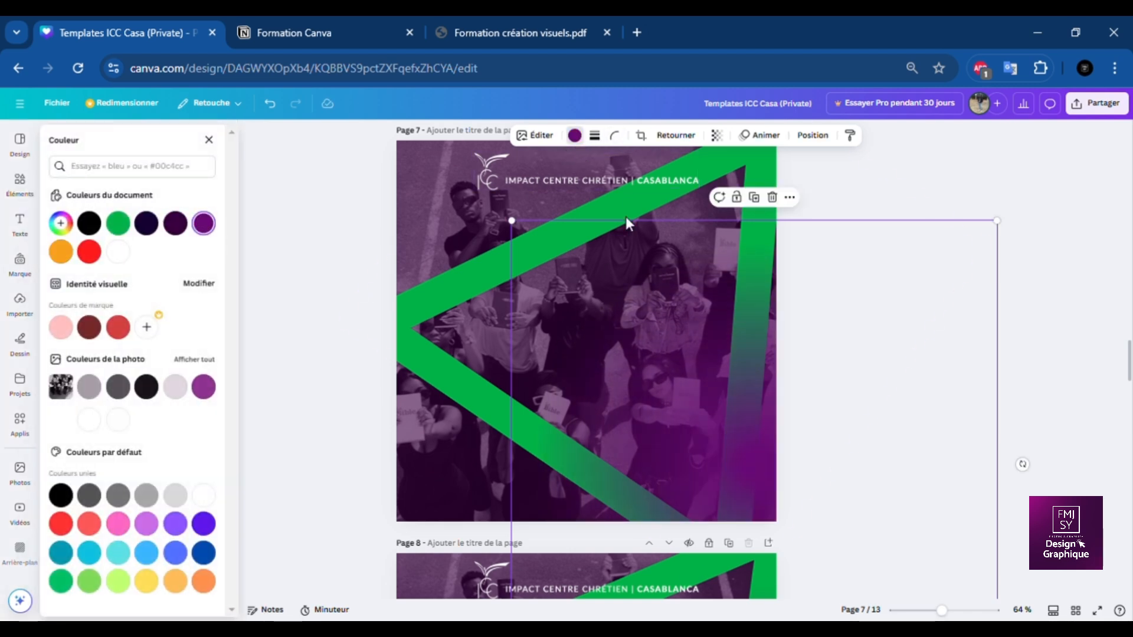
Duplicate the purple gradient, place the copy over page 7's lower-left corner and enlarge it to about 1618 px wide.
left_click(754, 200)
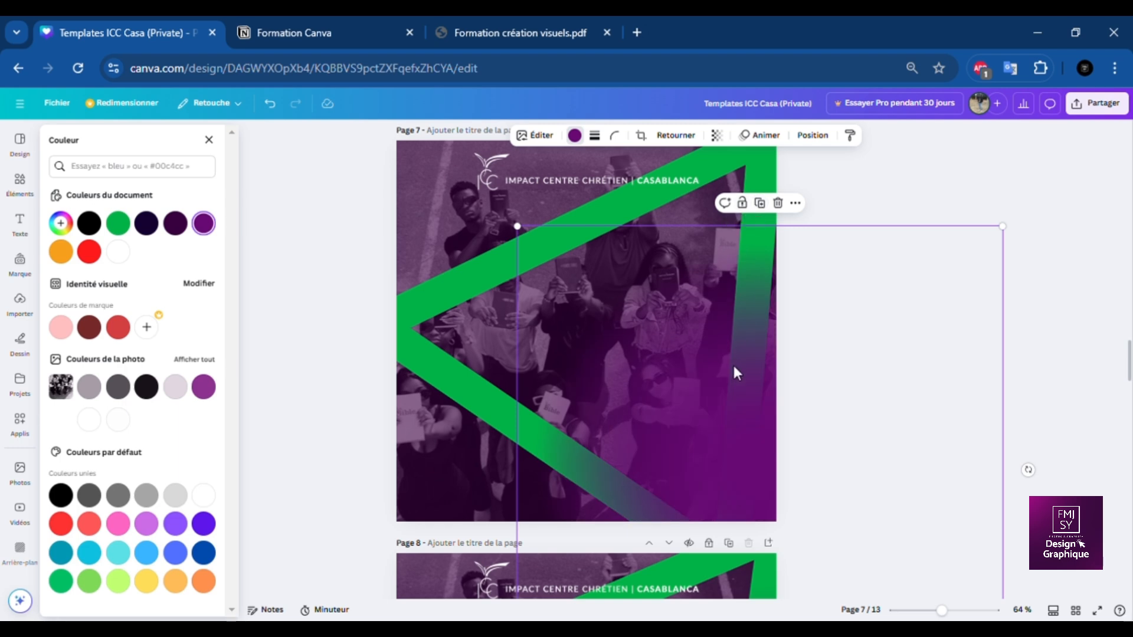
left_click_drag(731, 363, 444, 389)
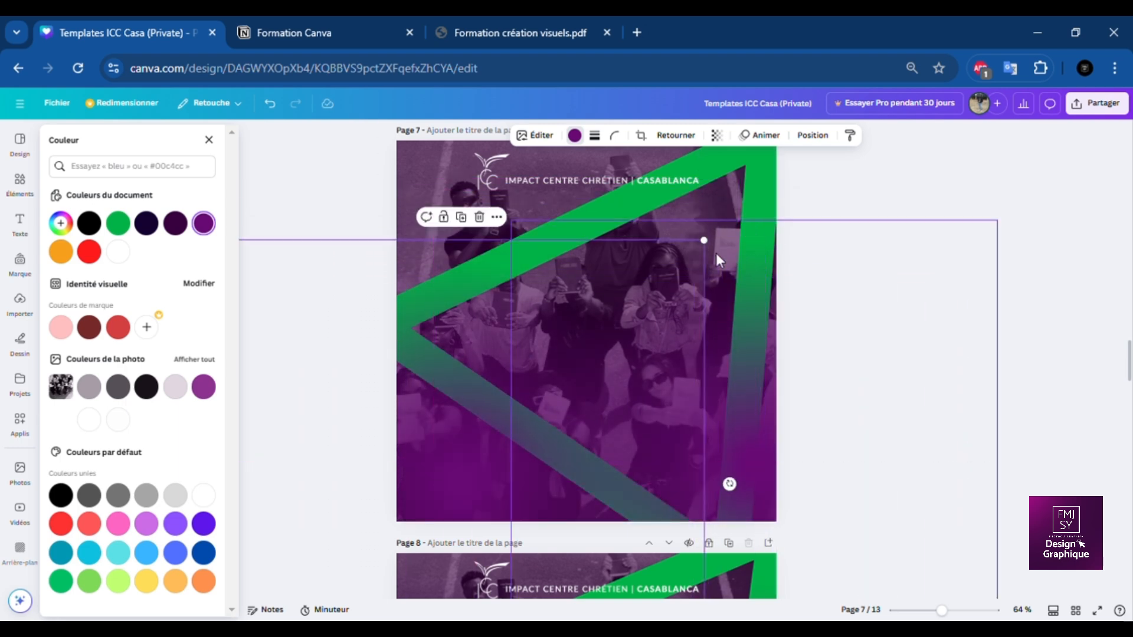
left_click_drag(705, 241, 800, 169)
left_click_drag(537, 330, 454, 357)
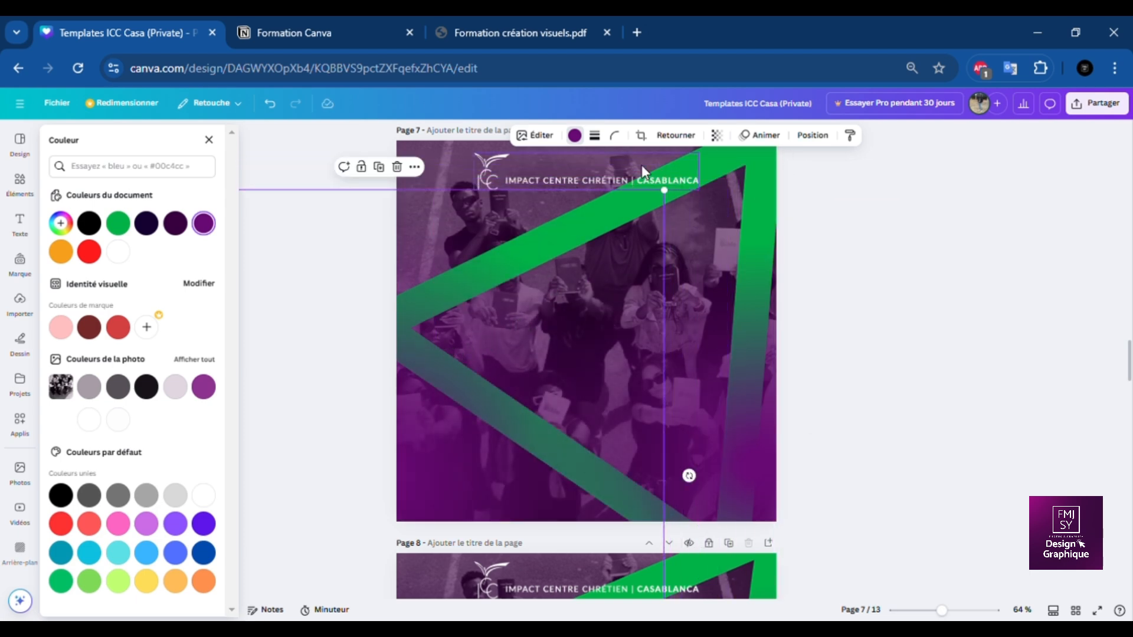
Duplicate the lower-left purple gradient, place the copy at the middle of page 7's lower edge and recolour it with the document's red.
left_click(379, 168)
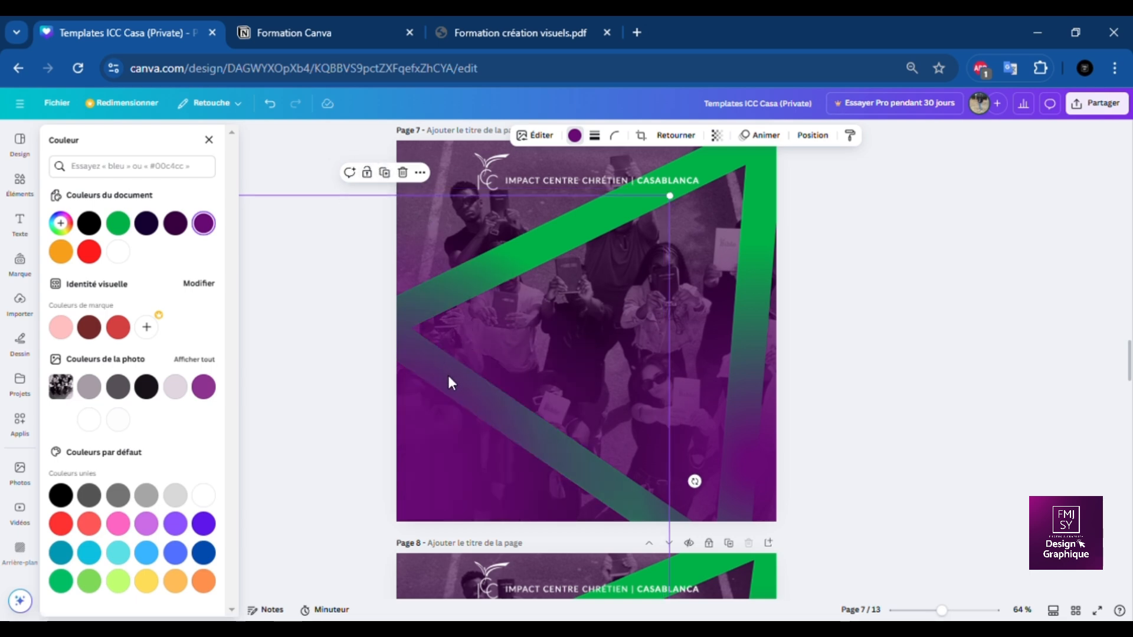
left_click_drag(448, 375, 649, 357)
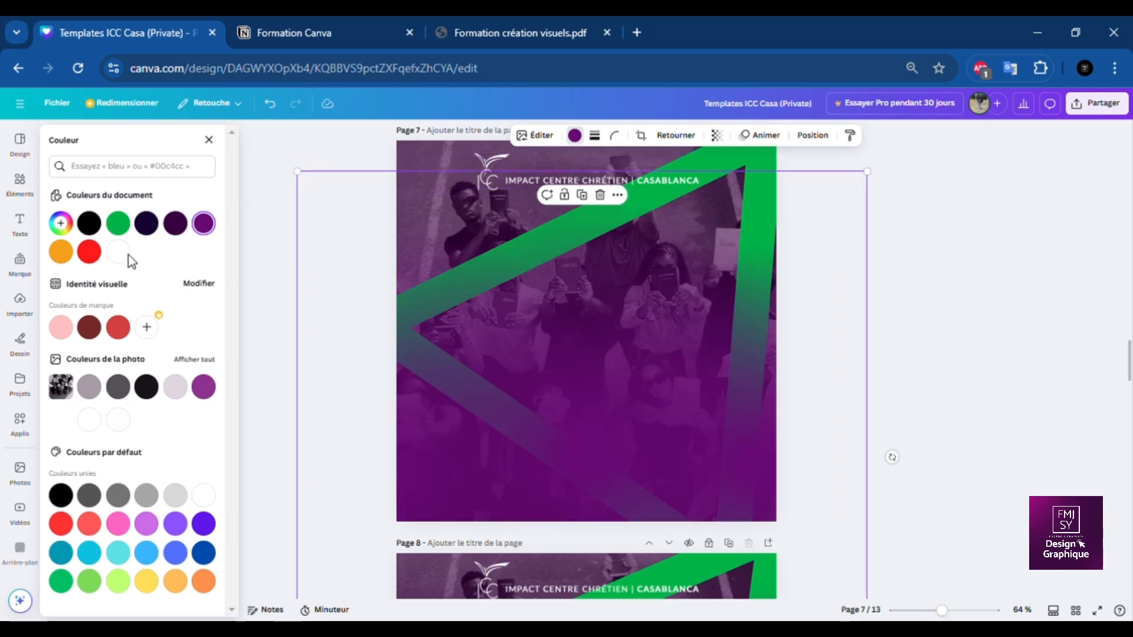
left_click(89, 252)
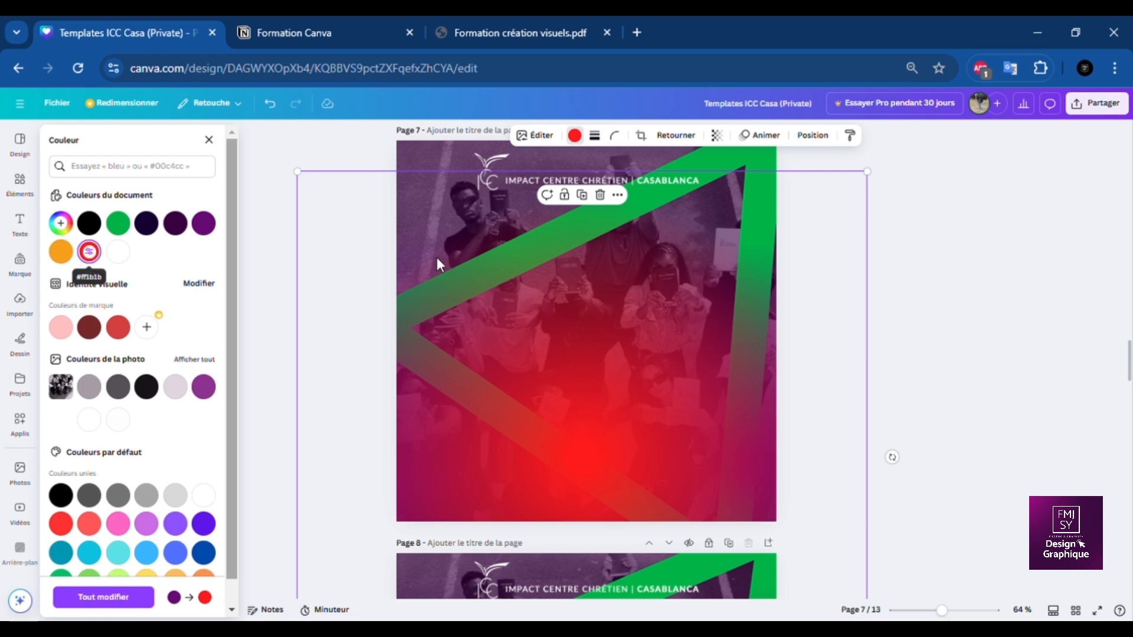
left_click_drag(635, 371, 656, 379)
Move the red gradient behind both purple gradients in page 7's layer order and compare the result with page 6.
left_click(813, 136)
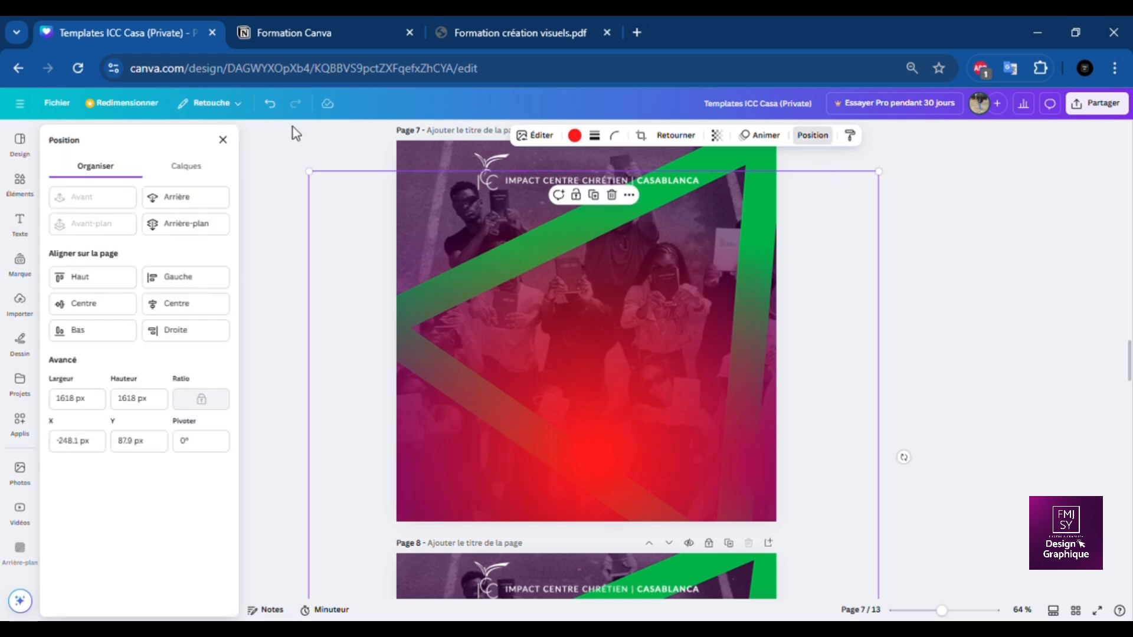
left_click(201, 207)
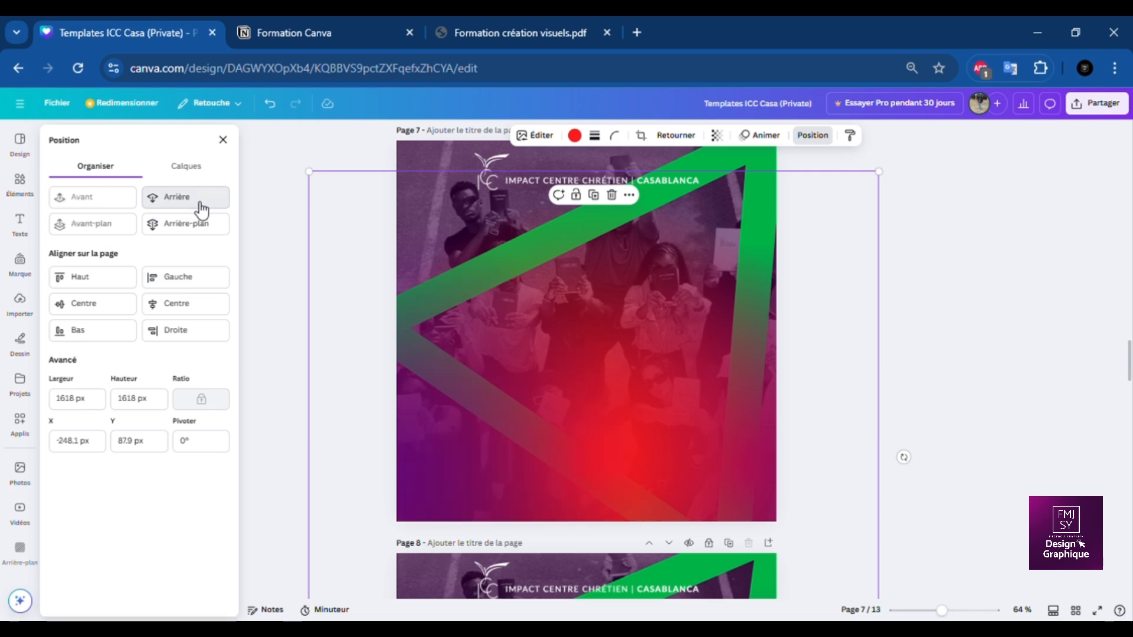
left_click(207, 171)
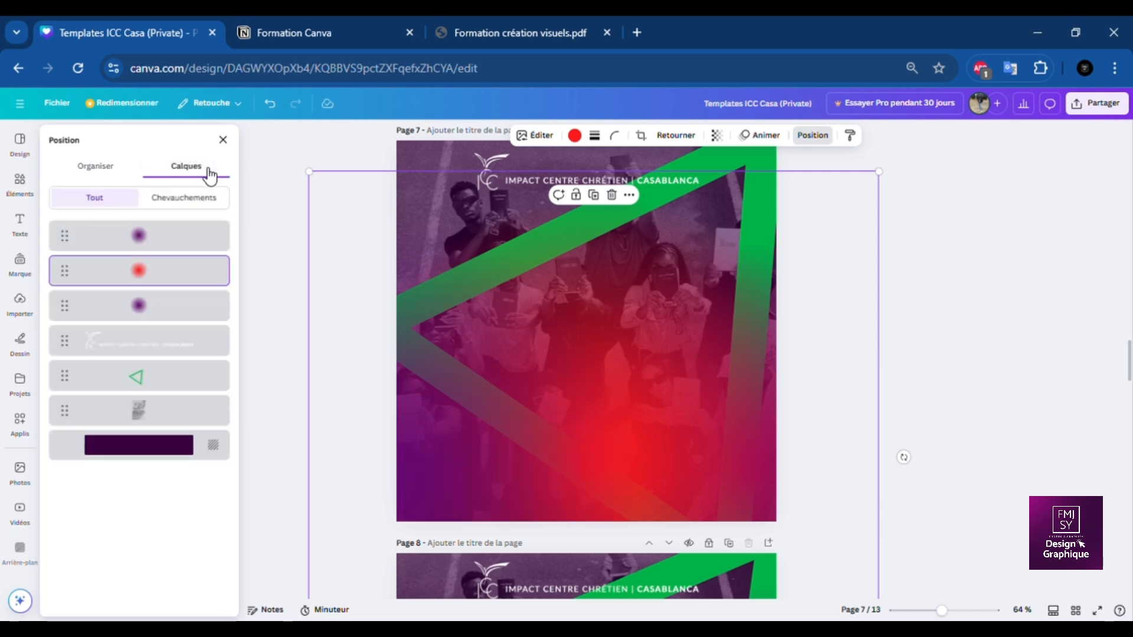
left_click_drag(71, 282, 66, 337)
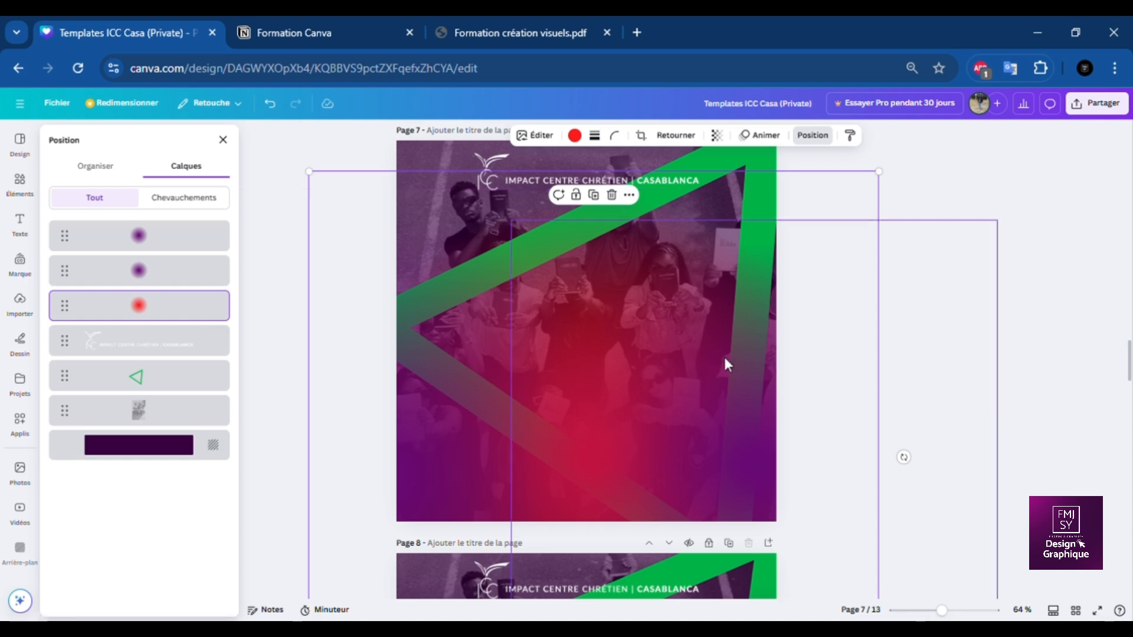
scroll(1007, 241, "up", 5)
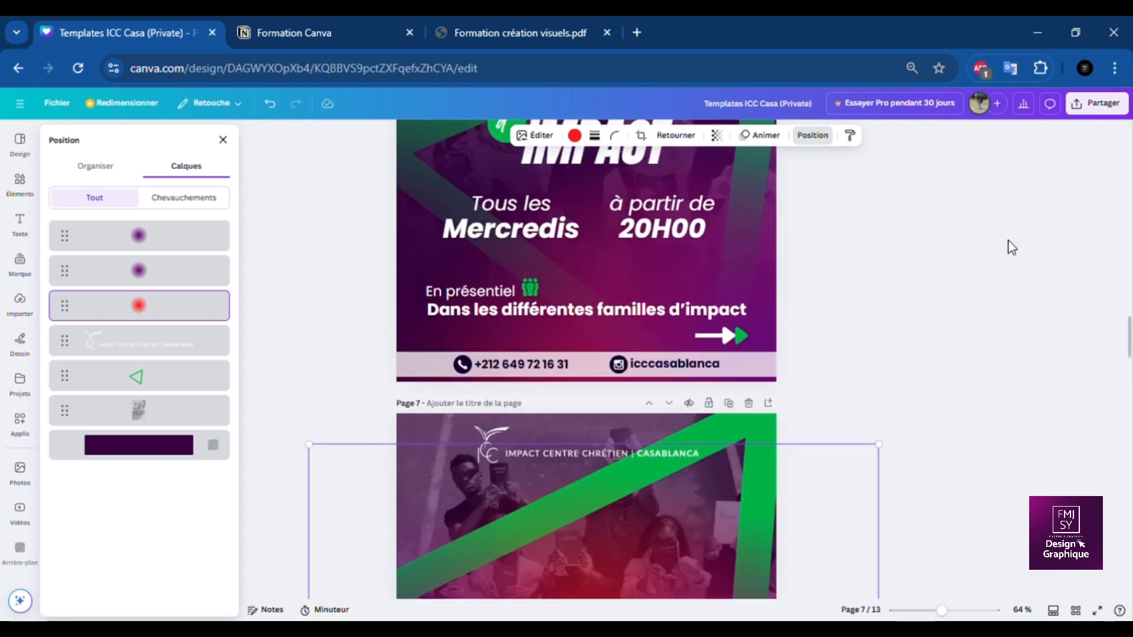
Enlarge the lower-right purple gradient on page 7 and shift it down and slightly to the right.
scroll(1008, 242, "down", 2)
scroll(1009, 245, "down", 2)
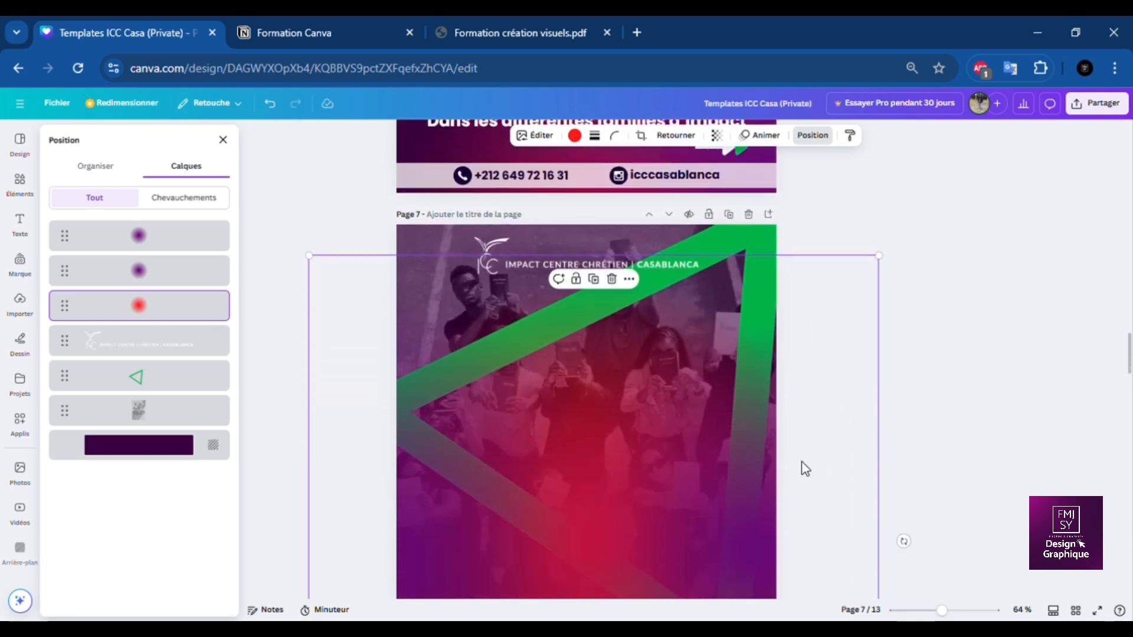
left_click(766, 499)
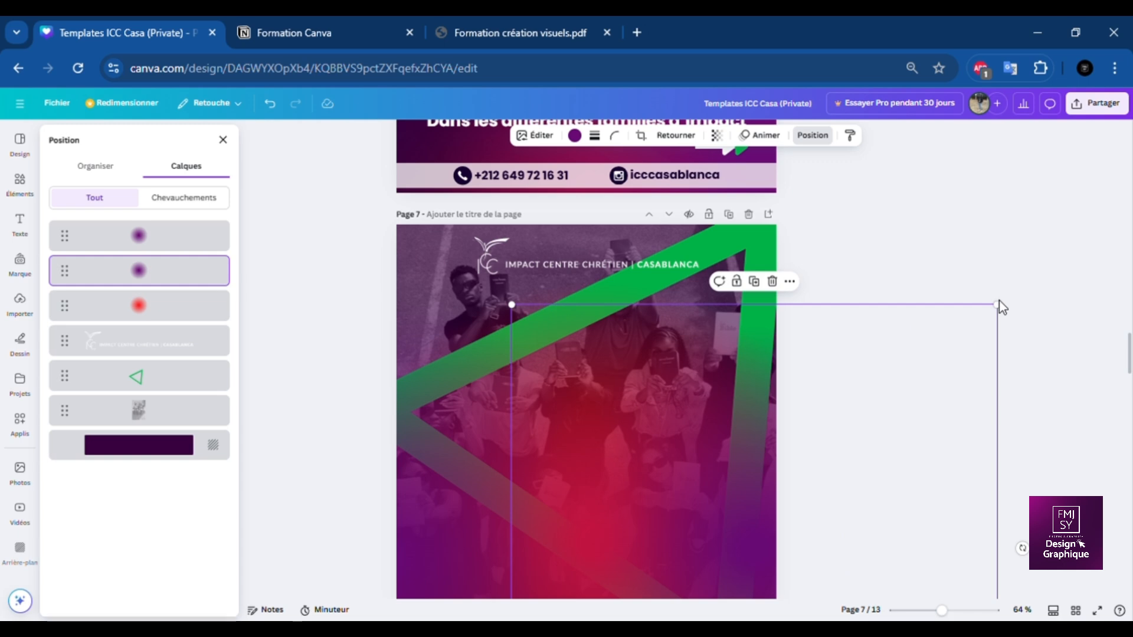
left_click_drag(1011, 314, 1117, 206)
scroll(1072, 371, "down", 3)
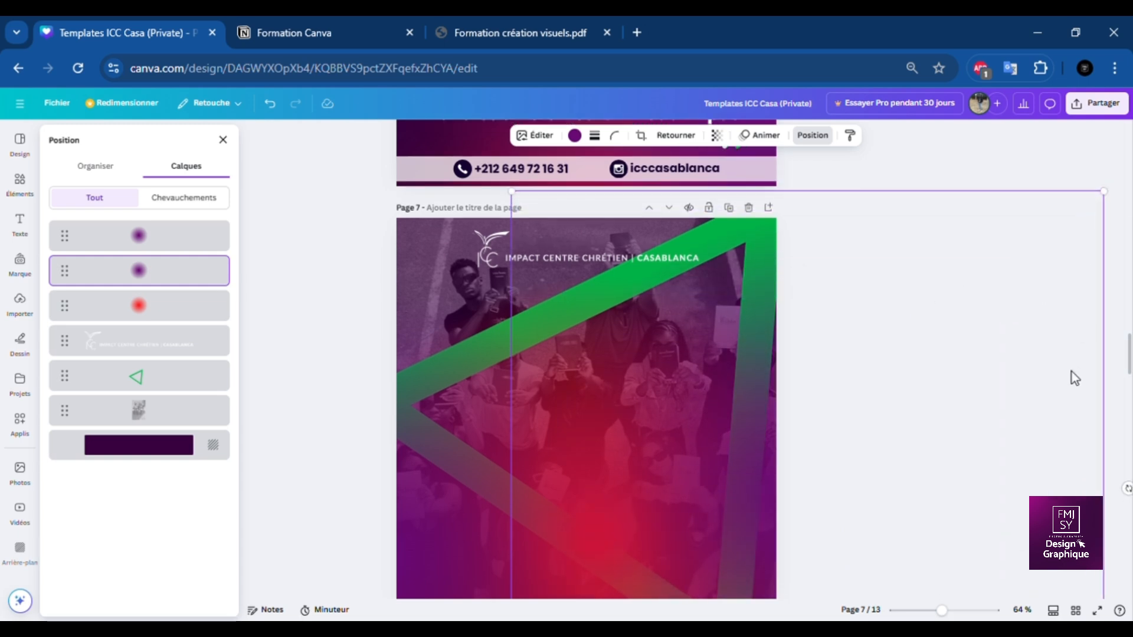
left_click_drag(733, 271, 754, 389)
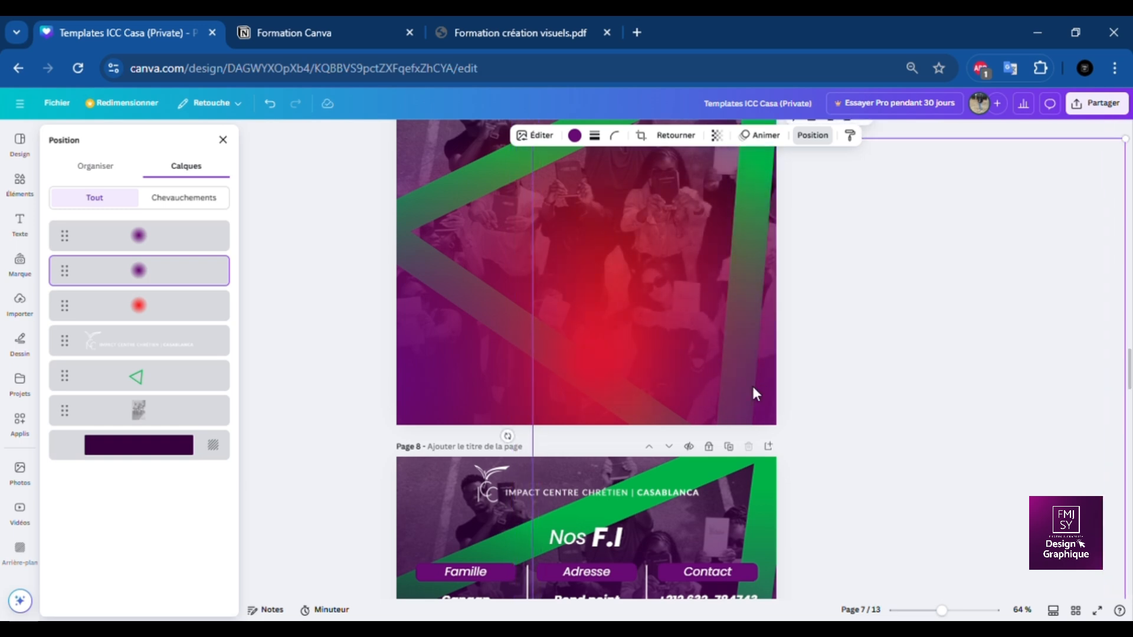
Recolour both purple gradients on page 7 with the document's darker purple, #37003e.
left_click(574, 137)
left_click(186, 229)
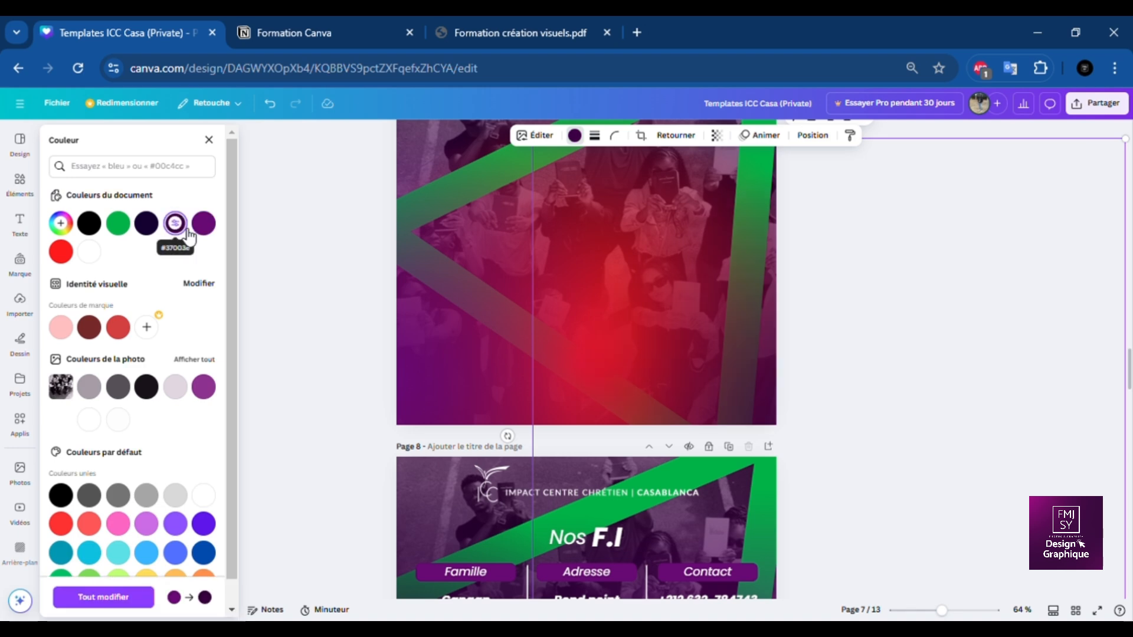
left_click(446, 345)
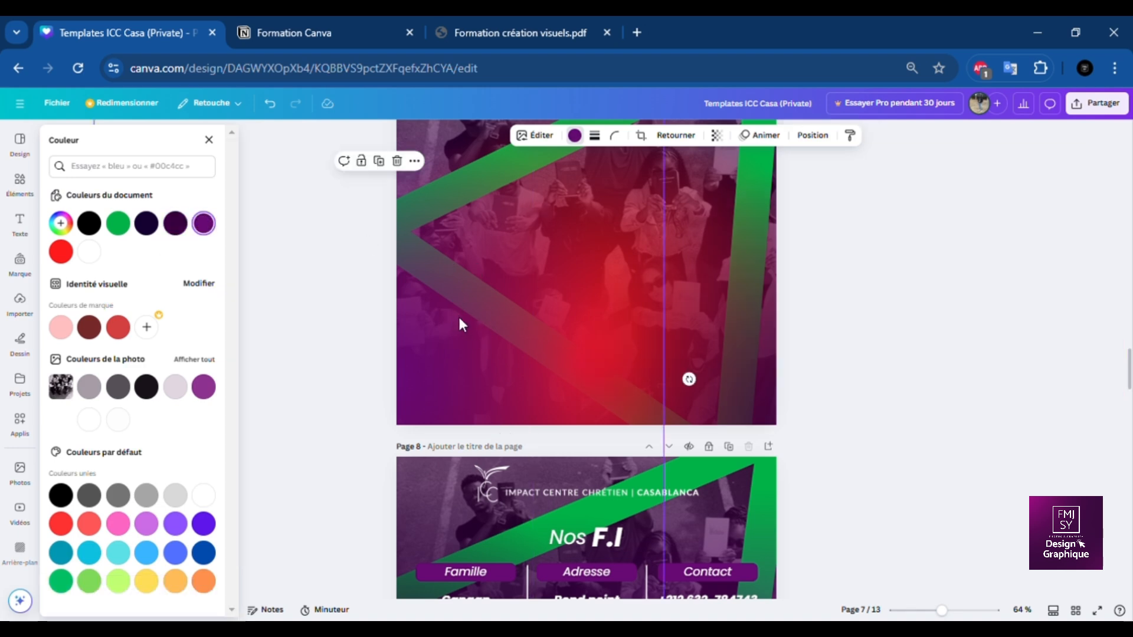
left_click(175, 223)
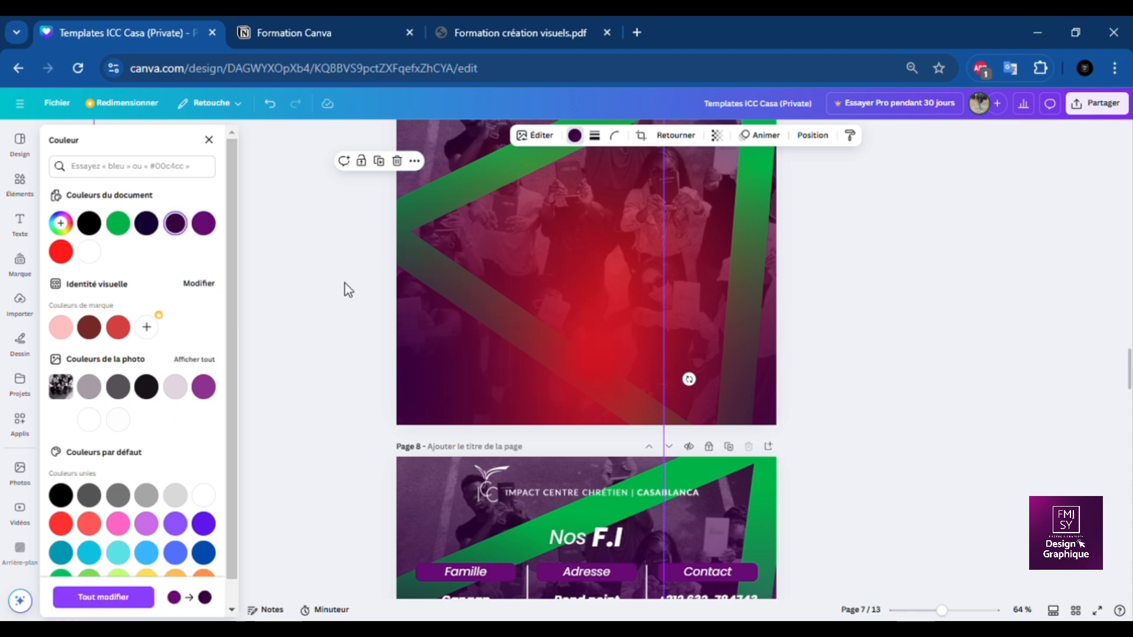
Enlarge page 7's red gradient and position it so its centre glows at the middle of the page's lower edge.
scroll(345, 282, "up", 7)
scroll(345, 282, "down", 3)
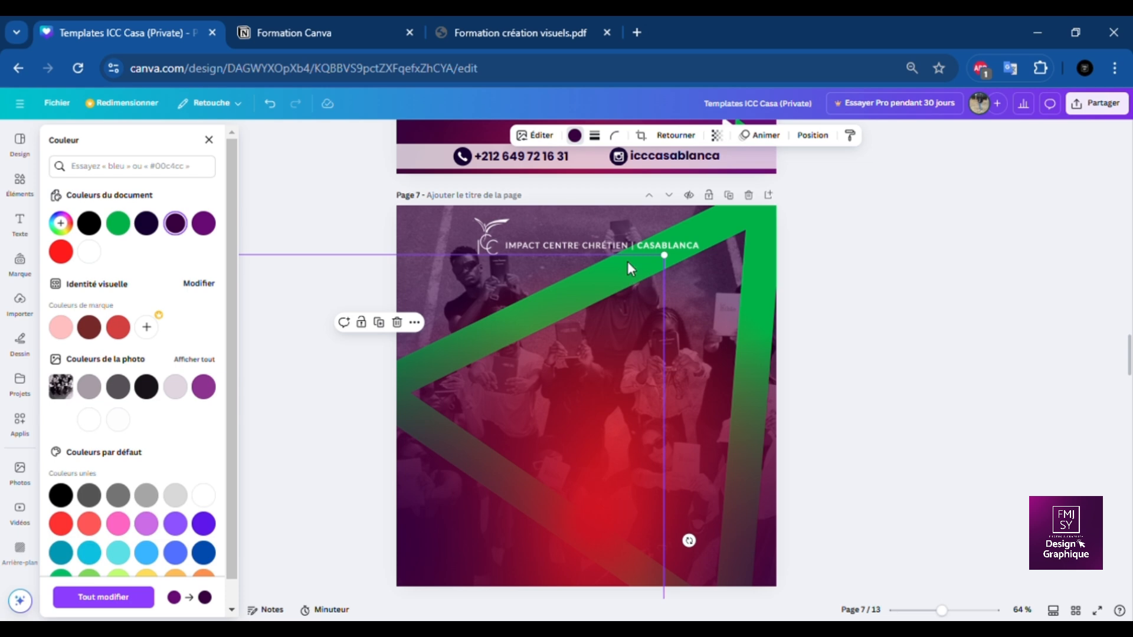
left_click(618, 241)
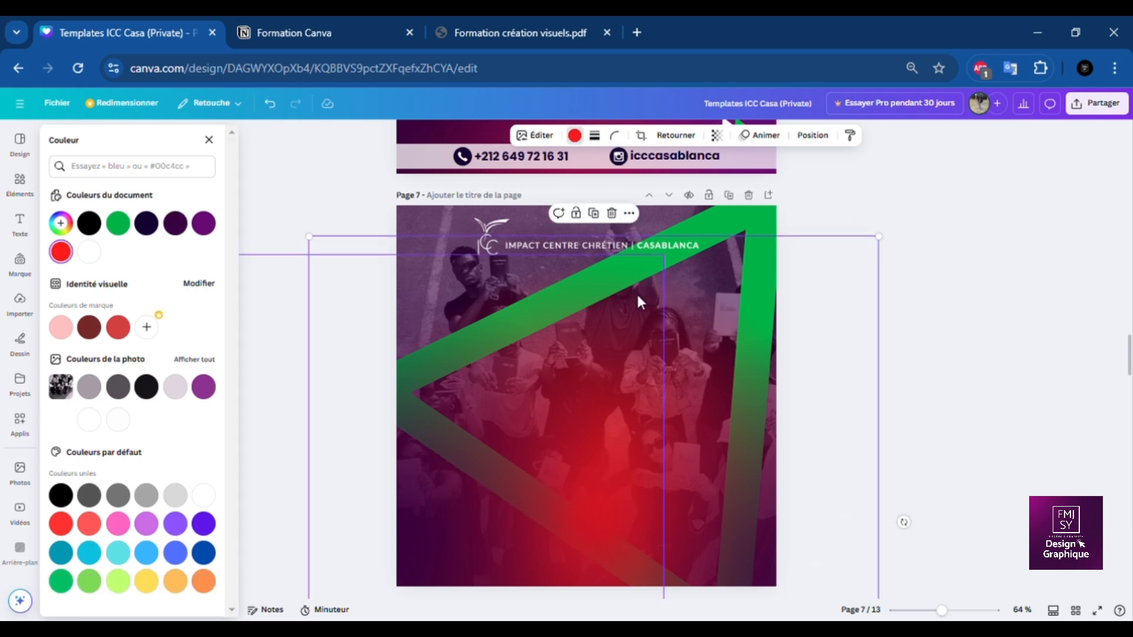
left_click_drag(646, 301, 634, 425)
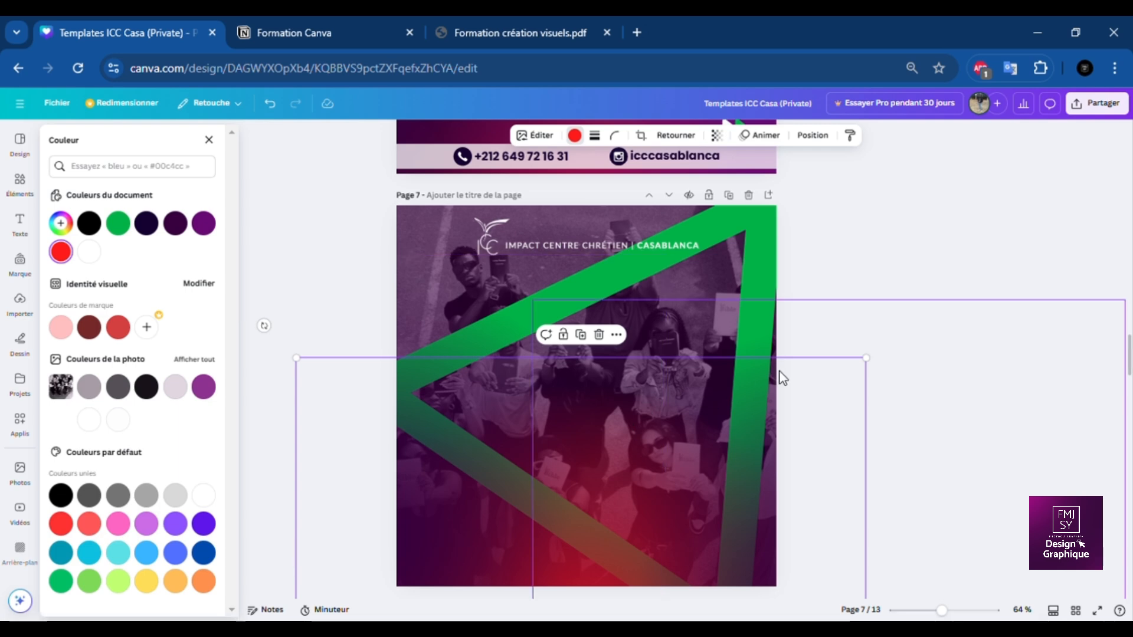
left_click_drag(878, 366, 1045, 263)
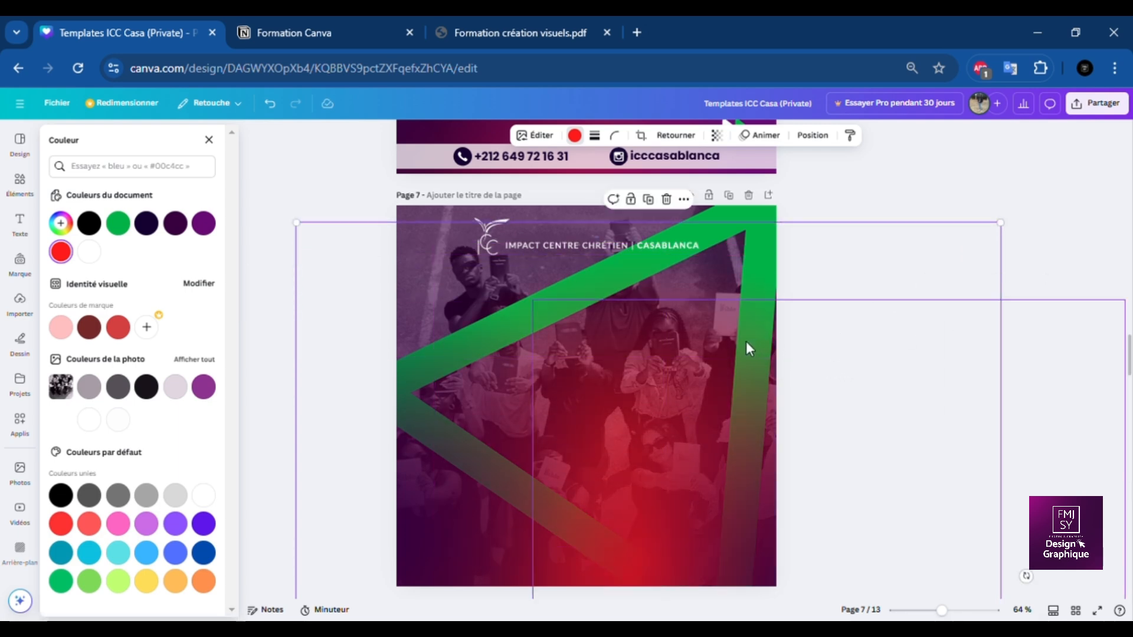
left_click_drag(746, 342, 710, 446)
Compare page 7 with page 6, shift the right-hand dark purple gradient up and left over the red glow, and try to enlarge it.
scroll(976, 263, "up", 4)
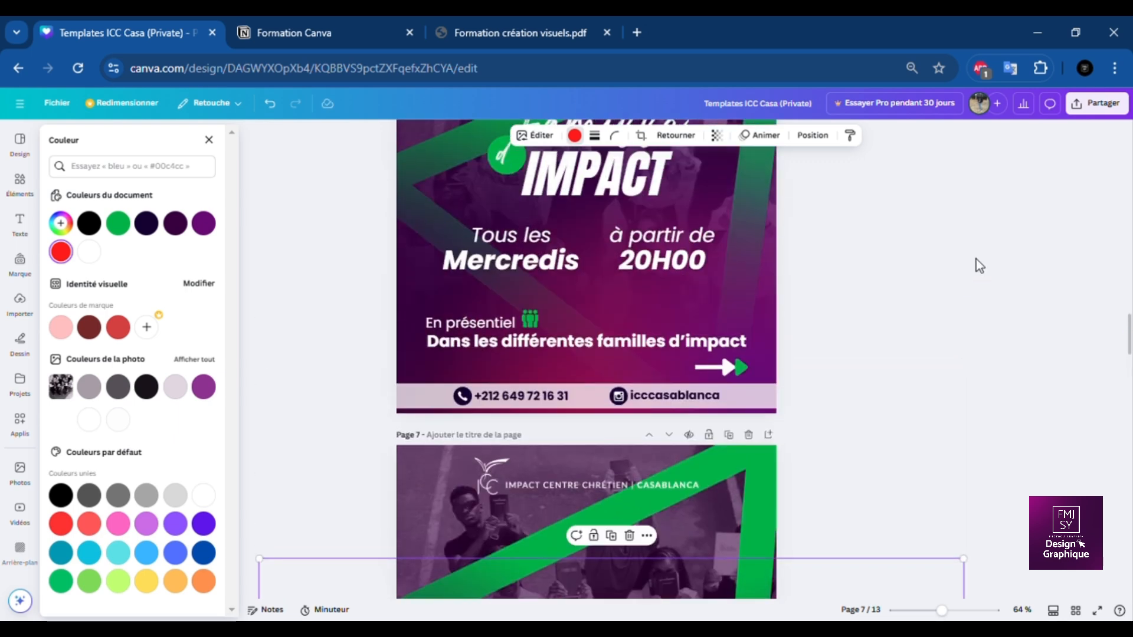
scroll(976, 263, "down", 1)
scroll(976, 264, "down", 2)
scroll(976, 263, "down", 1)
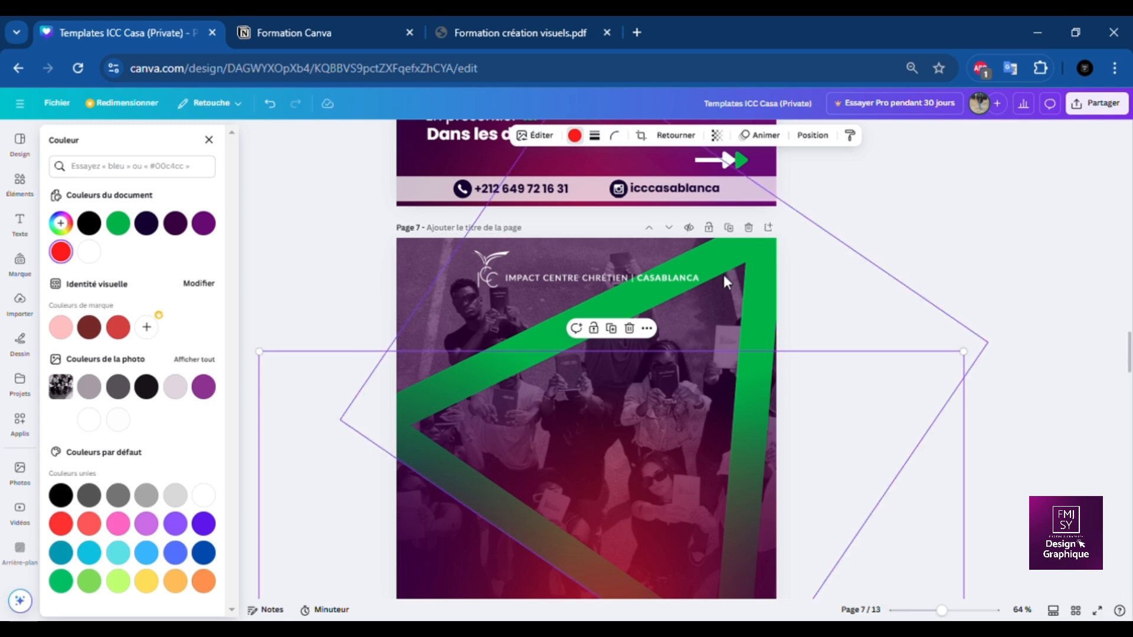
scroll(871, 302, "down", 1)
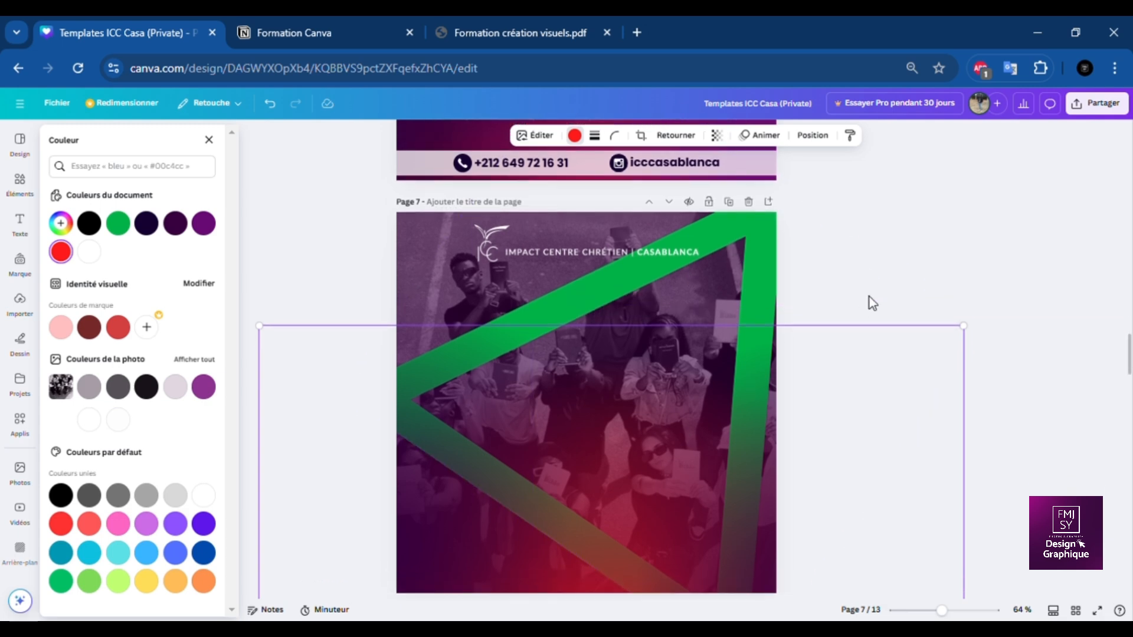
left_click(818, 140)
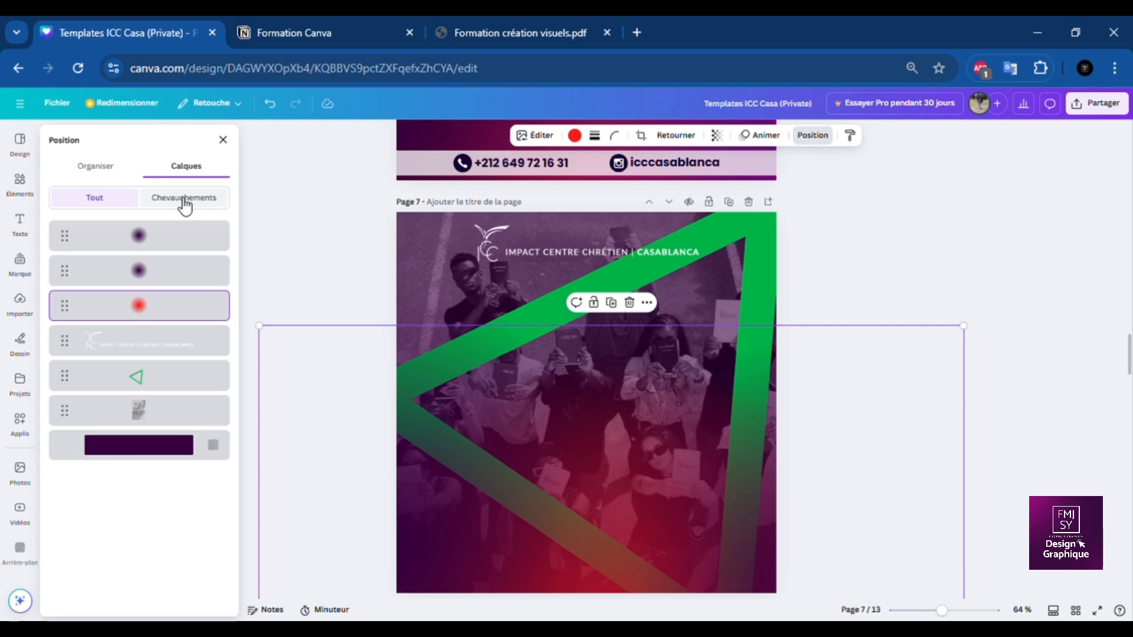
left_click(110, 273)
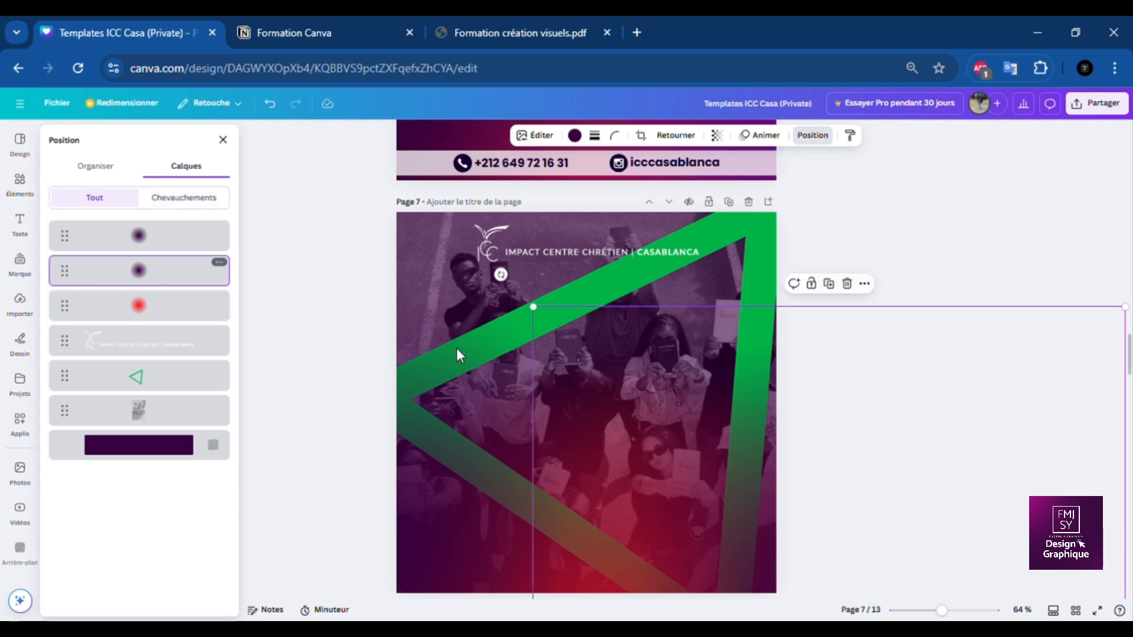
left_click_drag(867, 460, 765, 399)
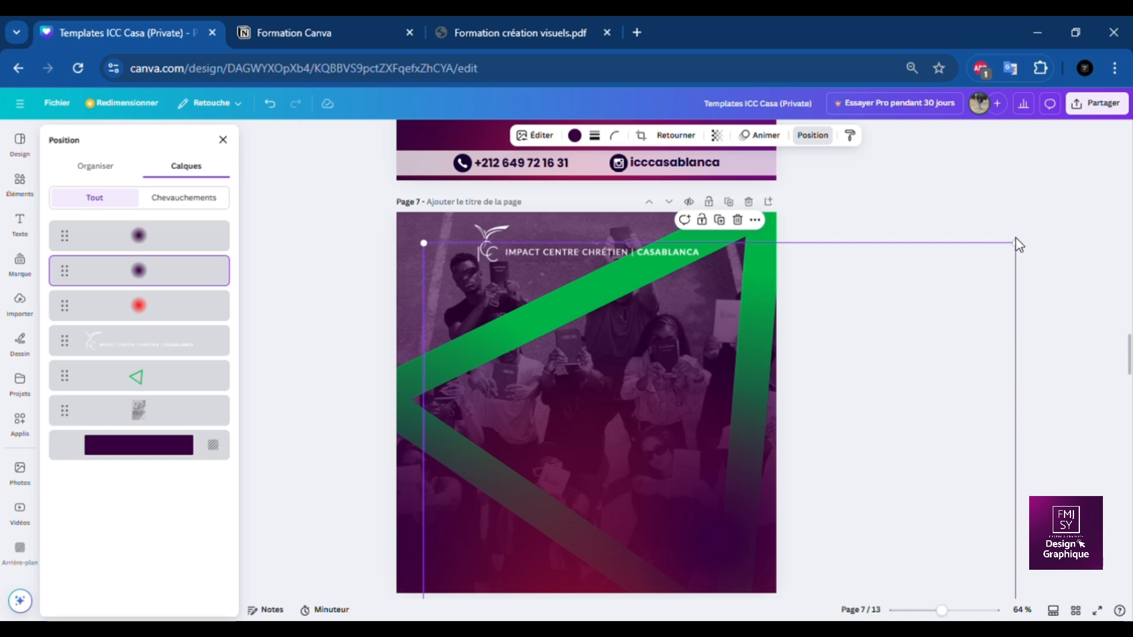
left_click_drag(1024, 249, 1127, 80)
Shrink page 7's right-hand dark purple gradient and move it up and to the right, using page 6 as reference.
scroll(1031, 413, "down", 5)
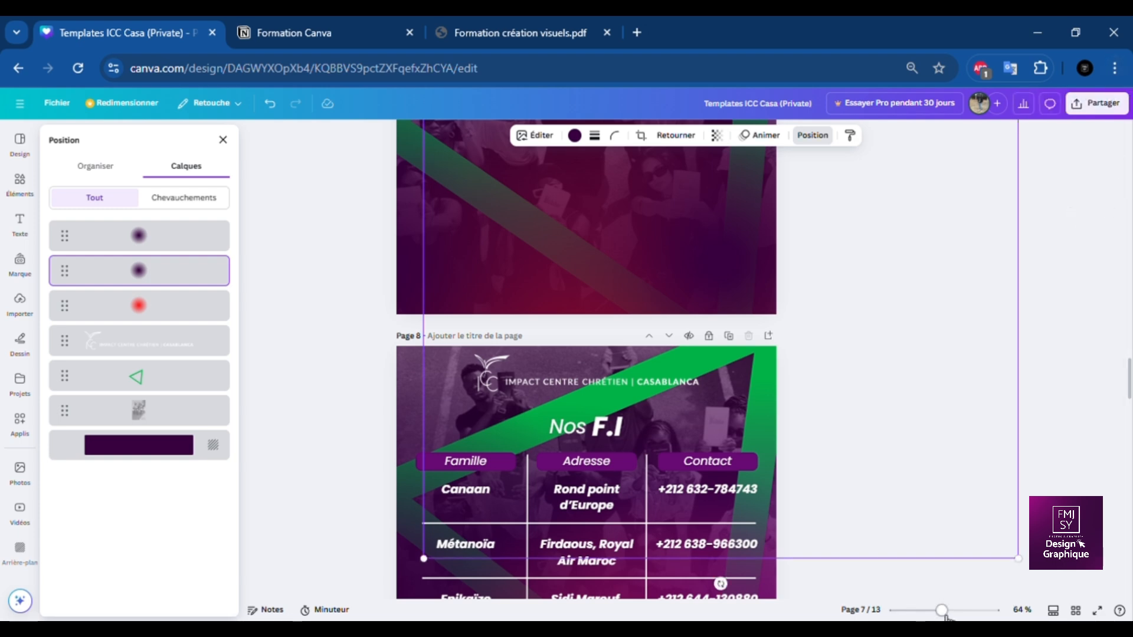
left_click_drag(947, 615, 913, 485)
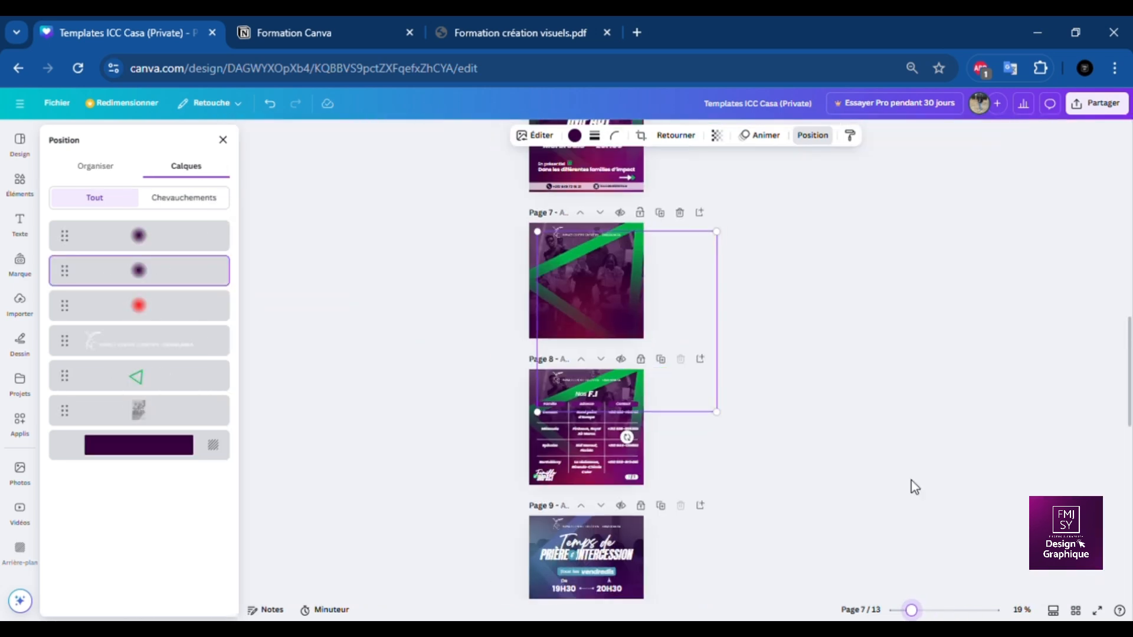
left_click(921, 613)
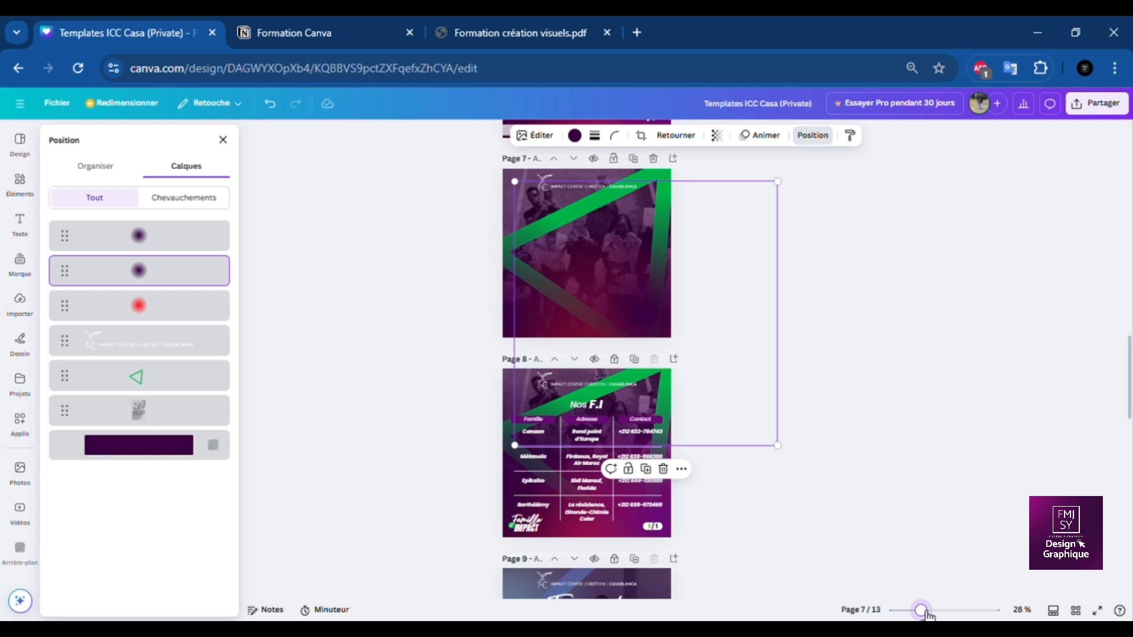
scroll(907, 392, "up", 3)
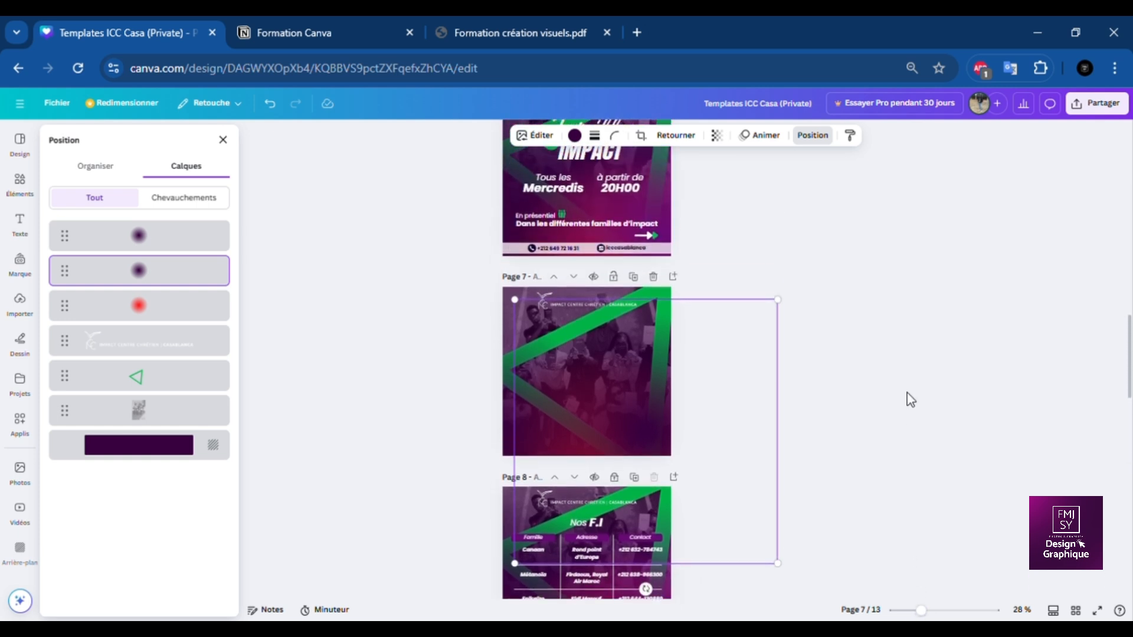
scroll(908, 392, "up", 2)
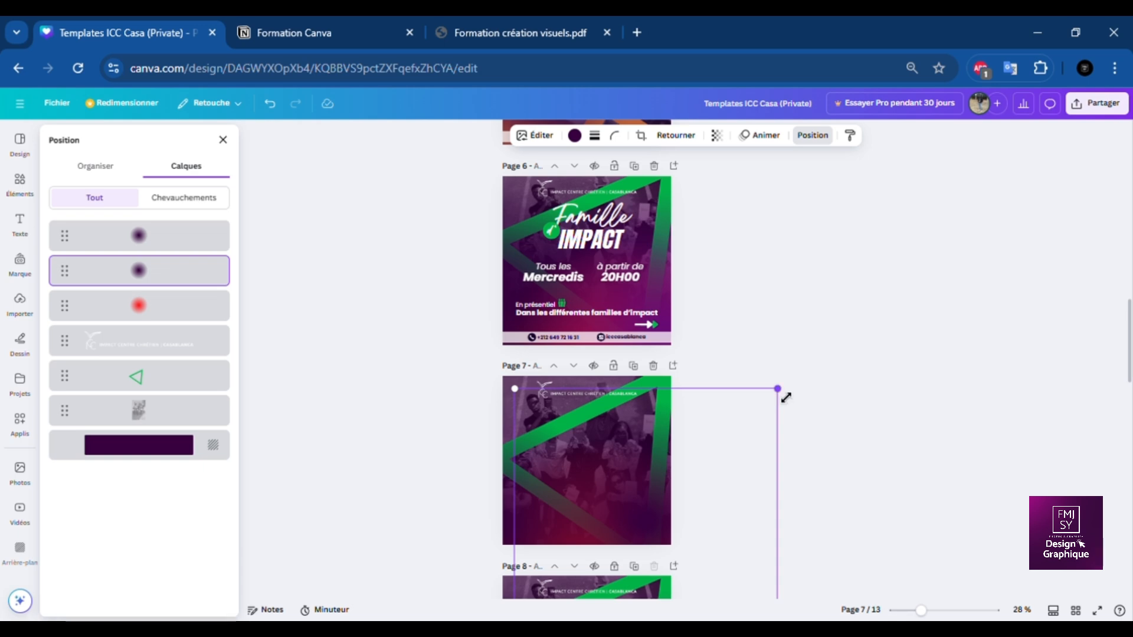
left_click_drag(779, 390, 750, 430)
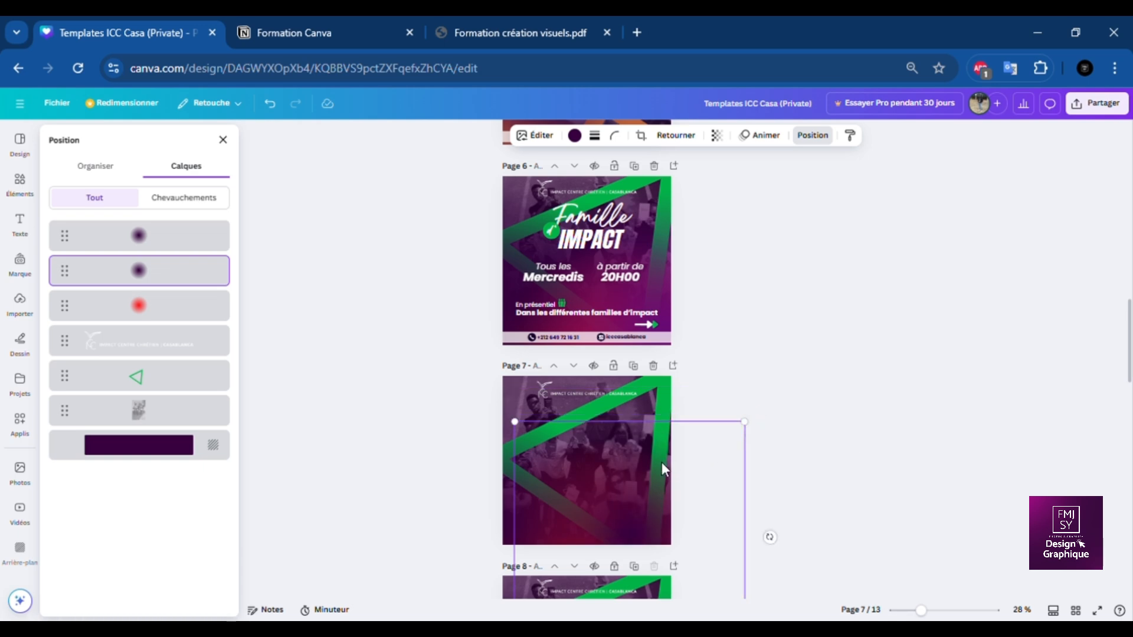
left_click_drag(685, 470, 690, 443)
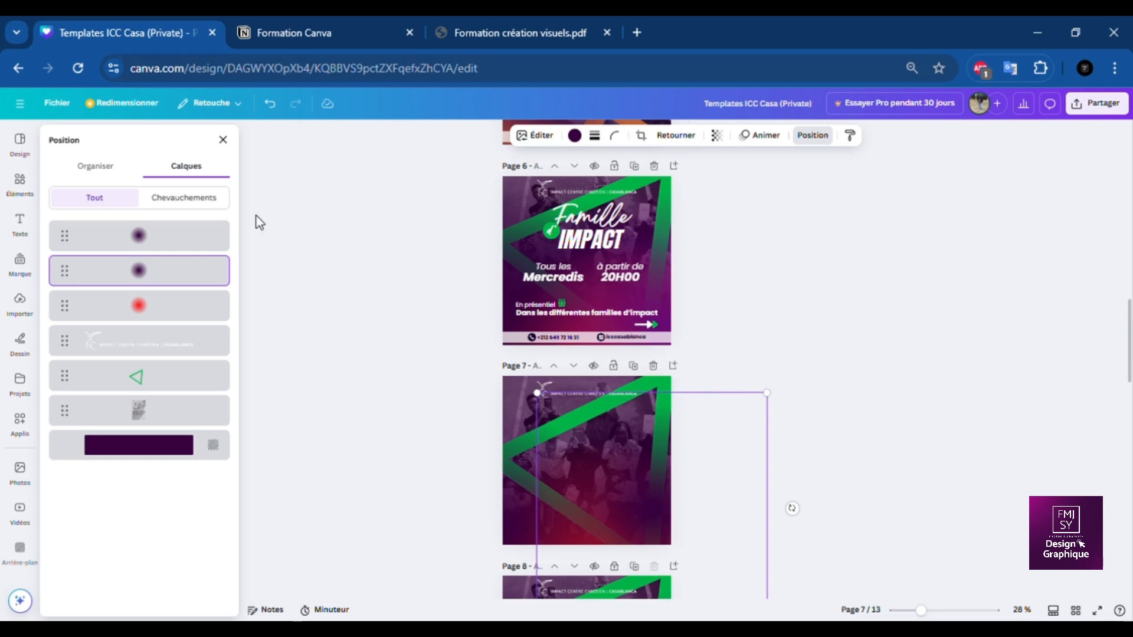
Duplicate the right-hand dark purple gradient and place the copy just below the original over page 7's lower-right corner.
left_click(739, 484)
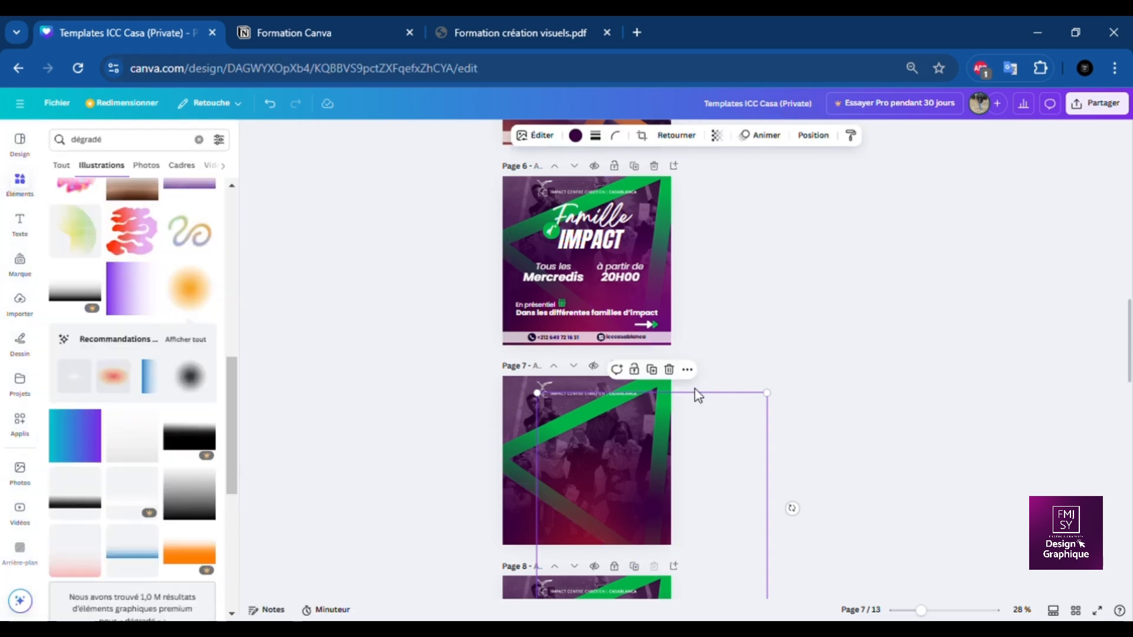
left_click(655, 370)
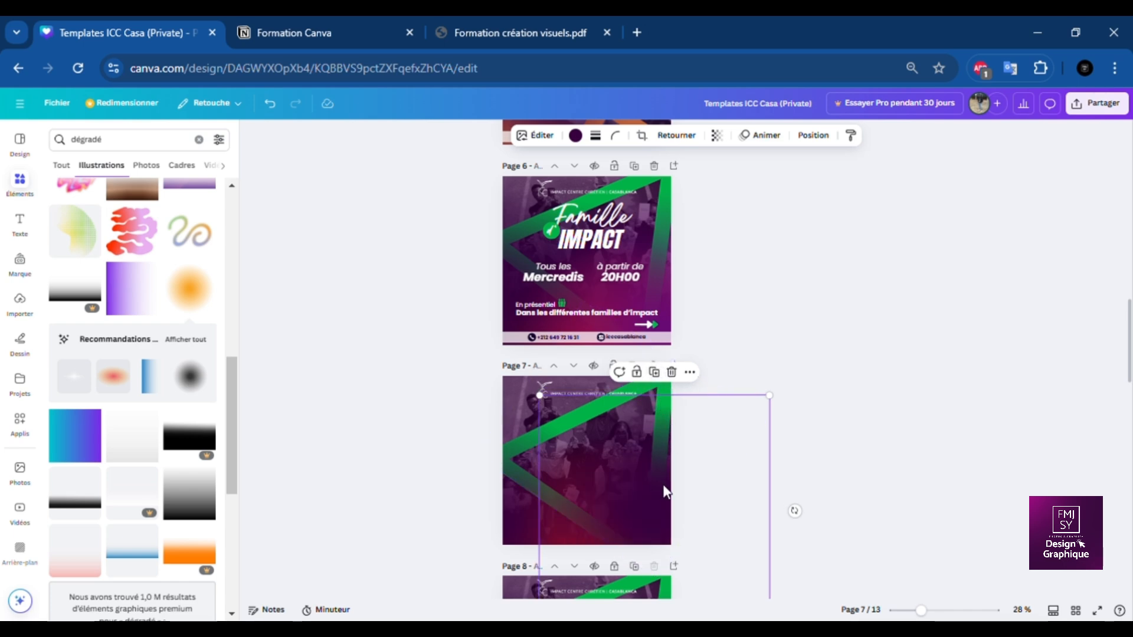
left_click_drag(665, 491, 641, 525)
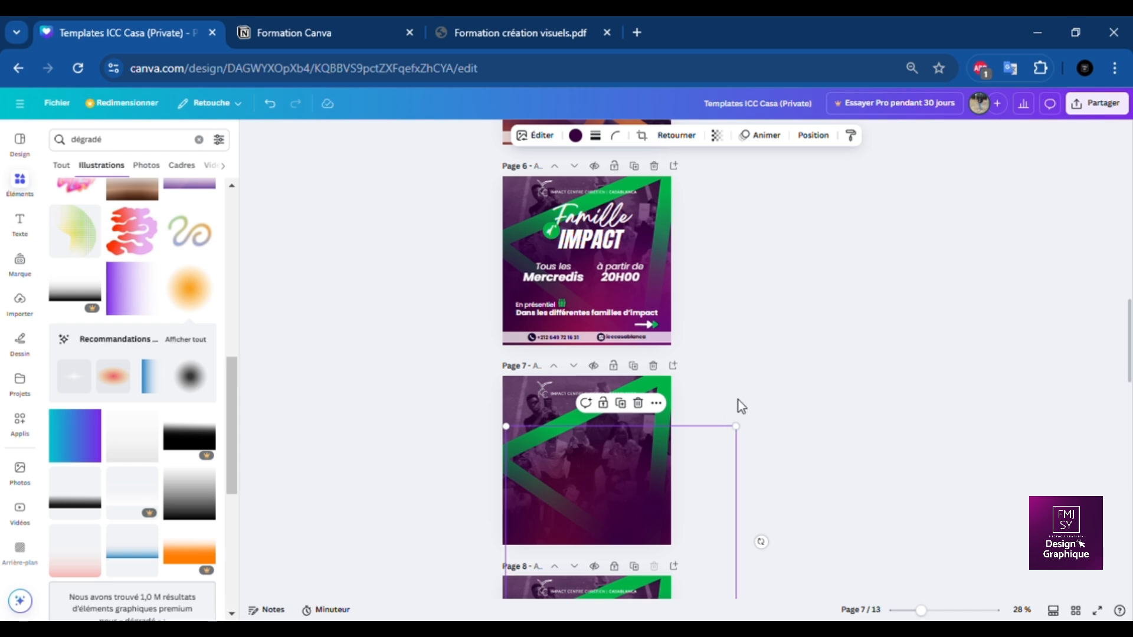
left_click_drag(691, 452, 727, 462)
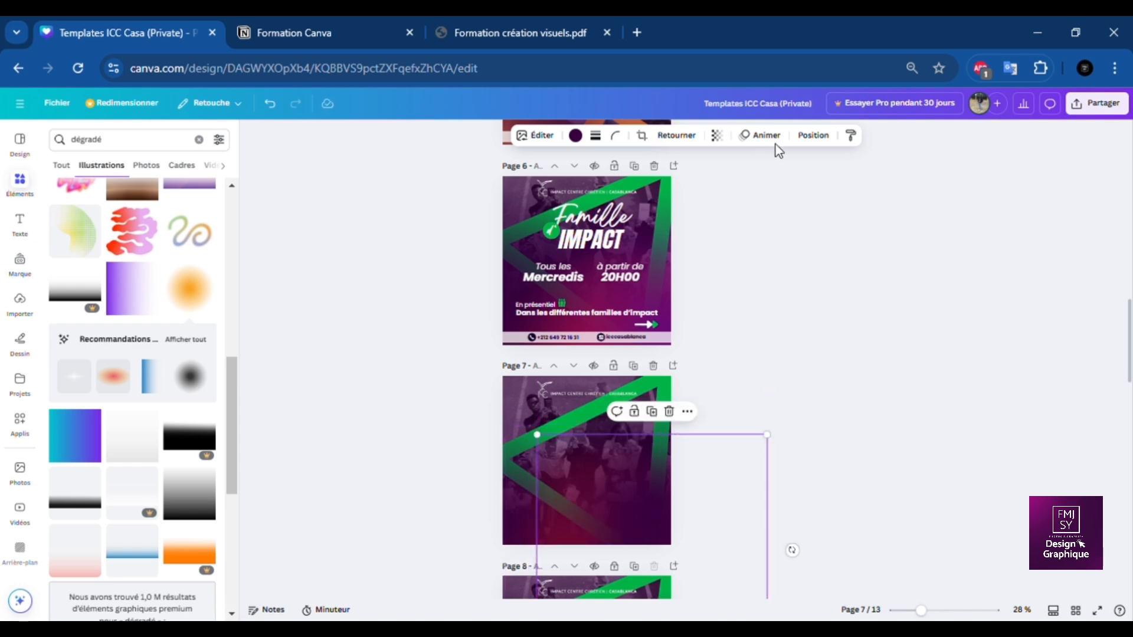
Select the left-hand dark purple gradient in page 7's layers and shift it up and further left.
left_click(813, 136)
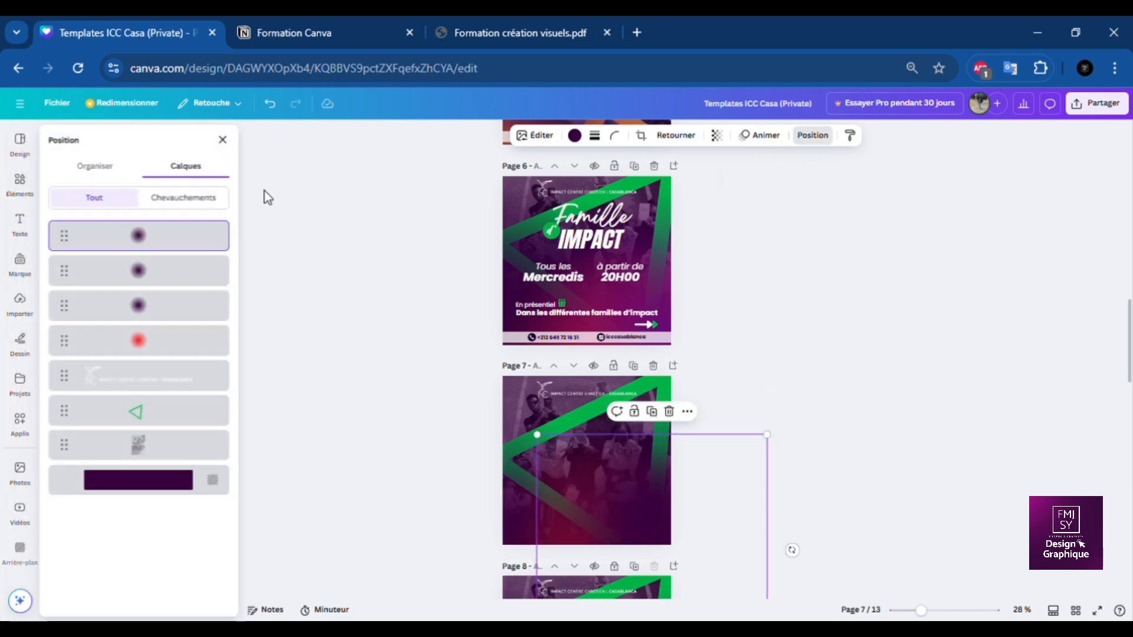
left_click(161, 278)
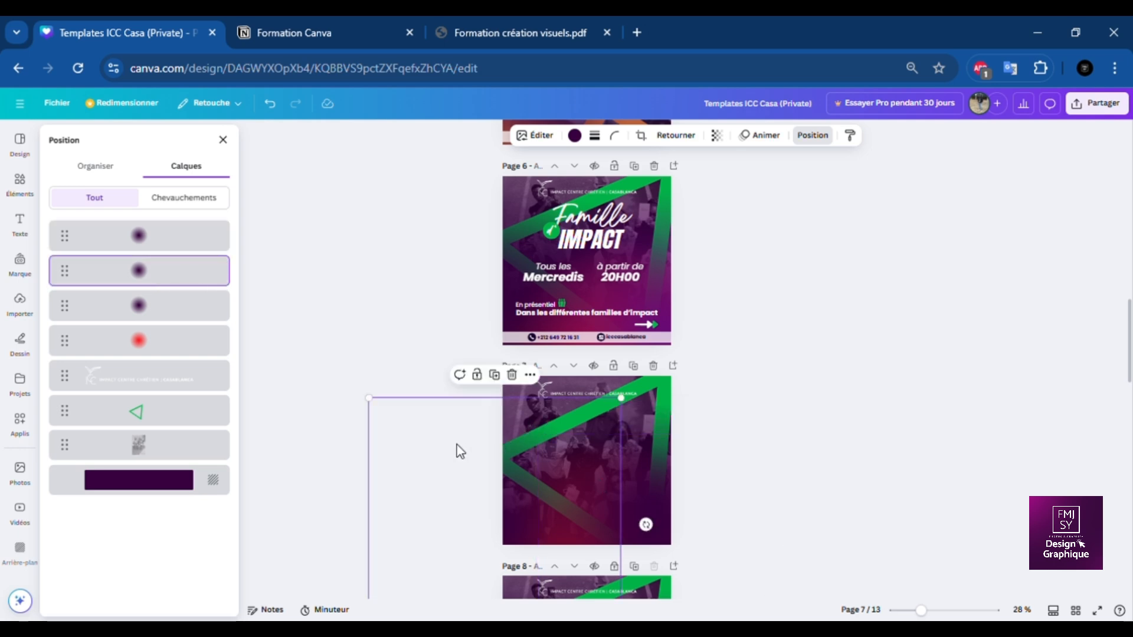
left_click_drag(456, 445, 423, 420)
Move the original right-hand dark purple gradient up and outward, and position the red gradient at page 7's lower edge.
left_click(195, 313)
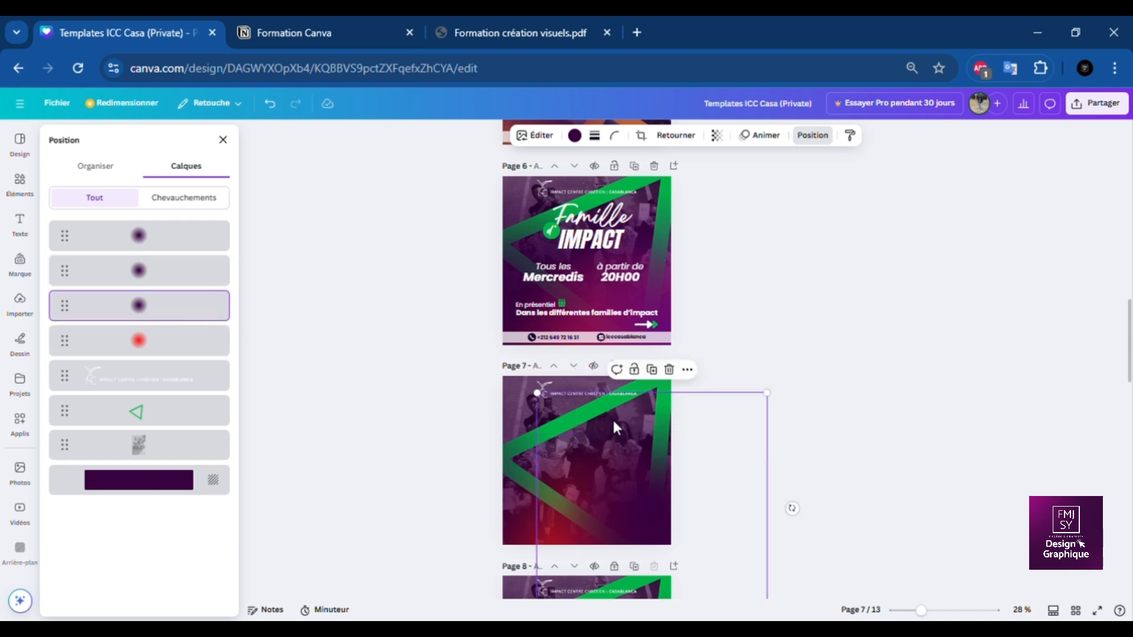
left_click_drag(614, 426, 667, 412)
left_click(192, 352)
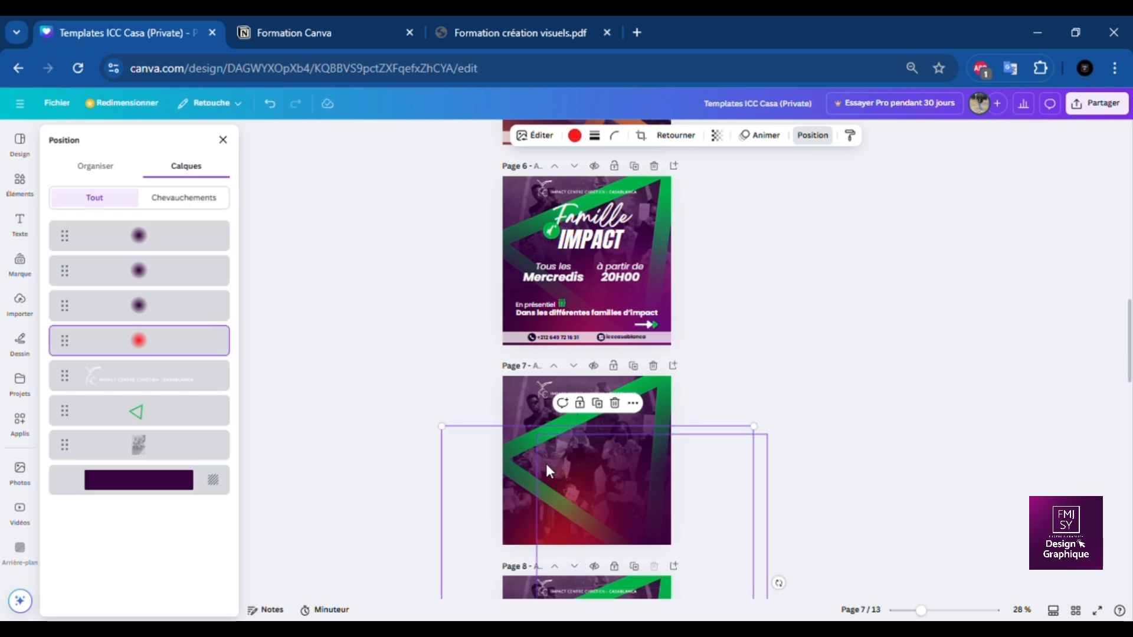
left_click_drag(556, 452, 531, 413)
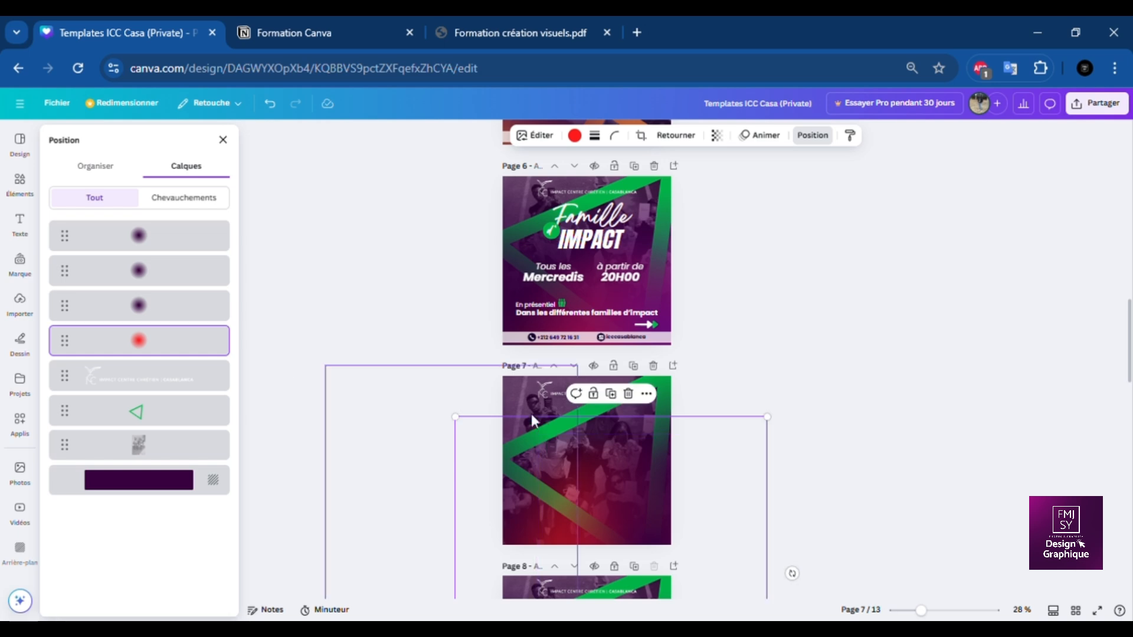
Duplicate page 7's right-hand dark purple gradient, place the copy over the lower centre and layer it beneath the red gradient.
left_click(164, 304)
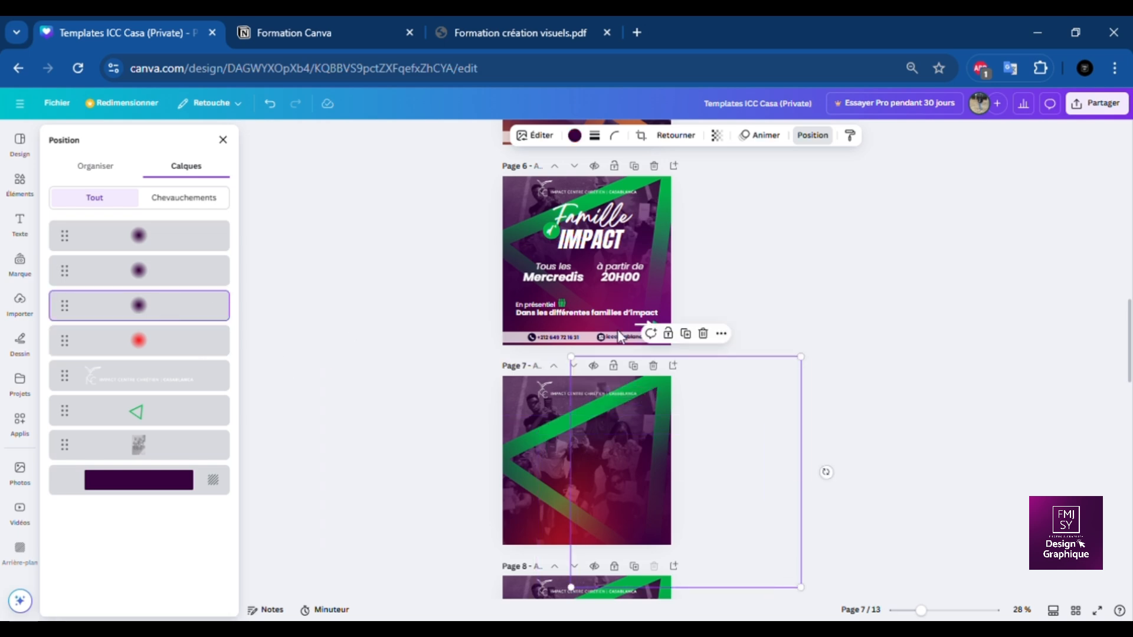
left_click(685, 334)
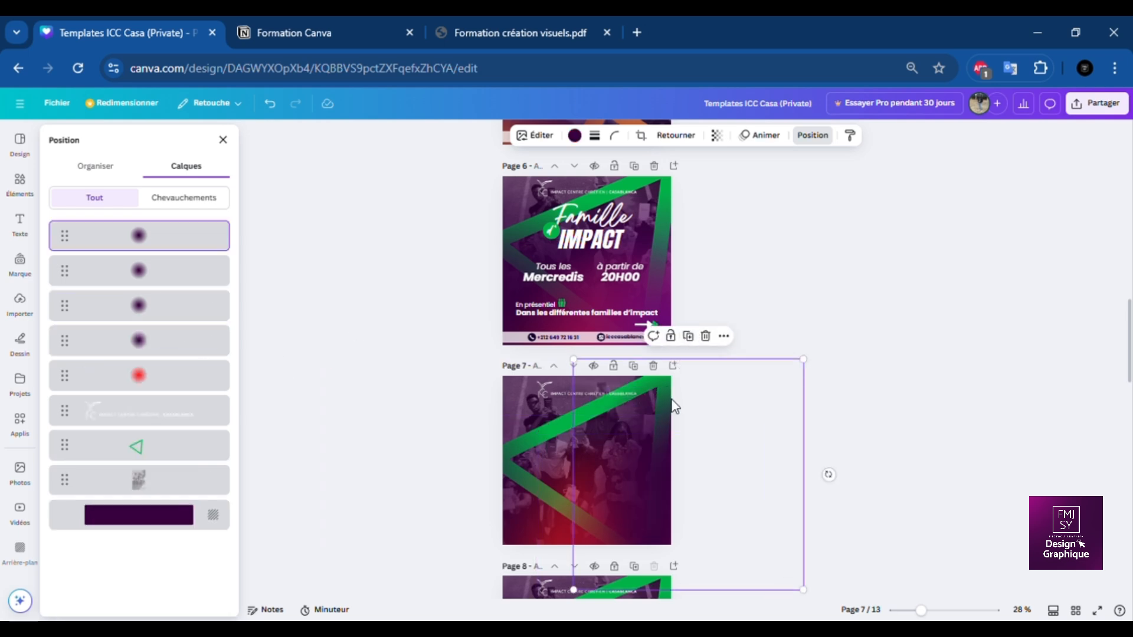
left_click_drag(628, 432, 569, 470)
left_click_drag(159, 239, 154, 393)
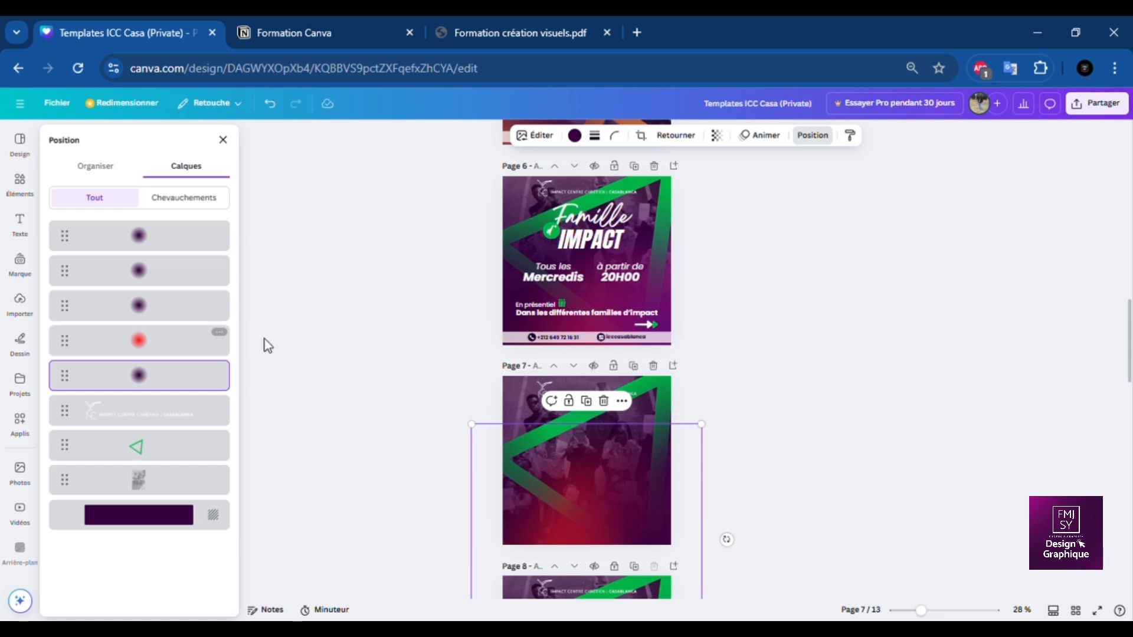
Set the transparency of page 7's red gradient to 51.
left_click(176, 344)
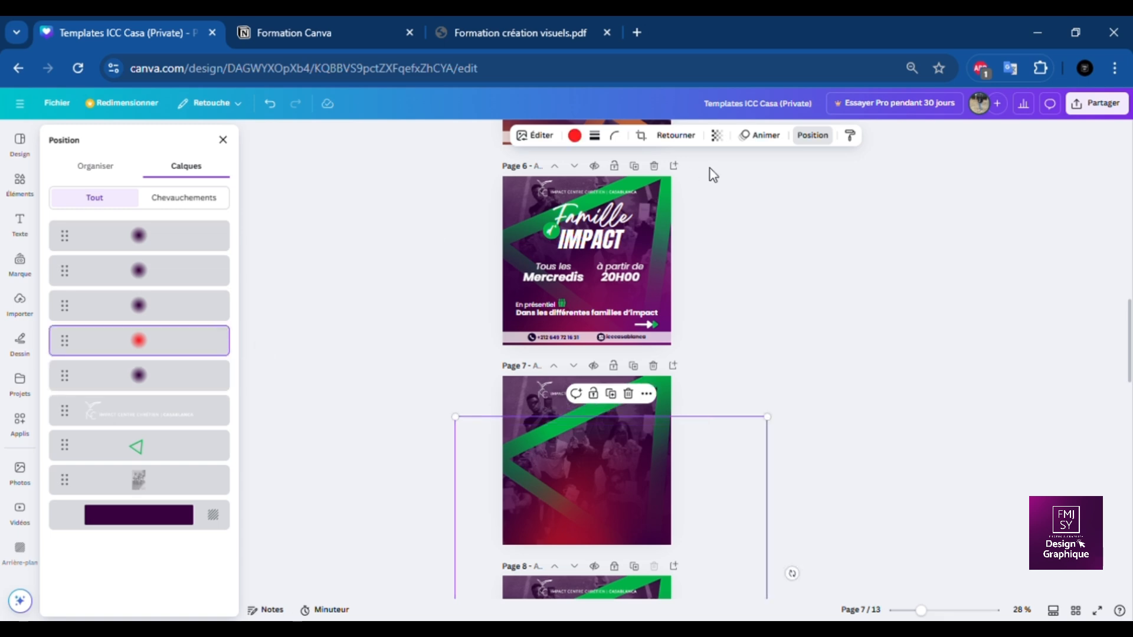
left_click(717, 135)
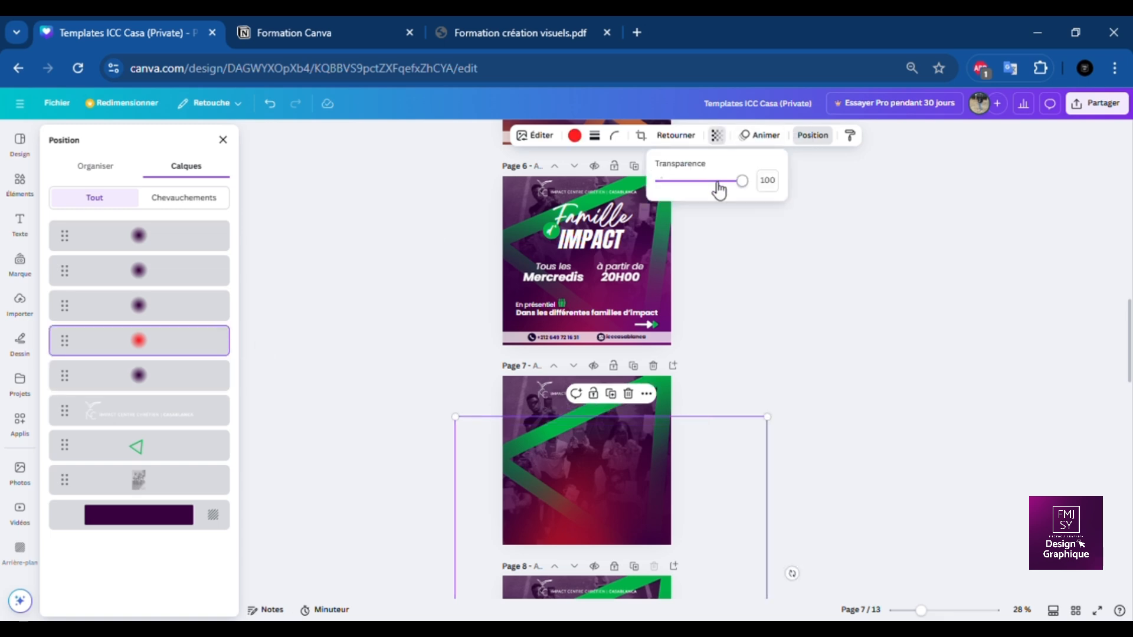
mouse_move(717, 188)
left_mouse_down()
mouse_move(698, 187)
mouse_move(710, 190)
left_mouse_up()
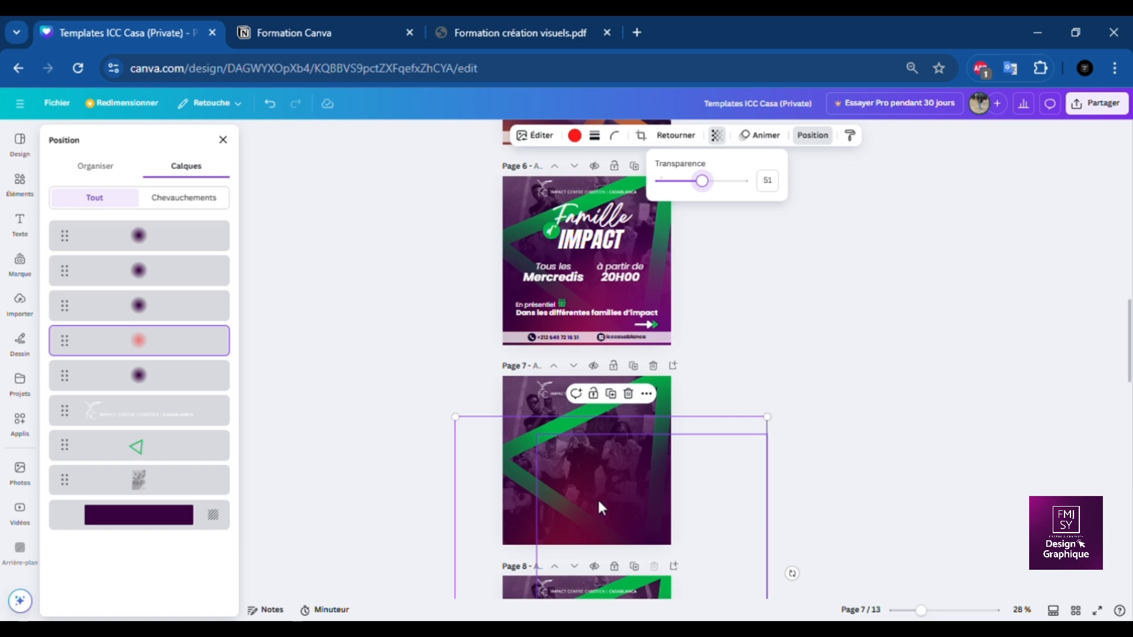
Shift page 7's lower-right dark purple gradient left, then enlarge the upper right-hand one and move it down and slightly left.
left_click_drag(628, 496, 587, 491)
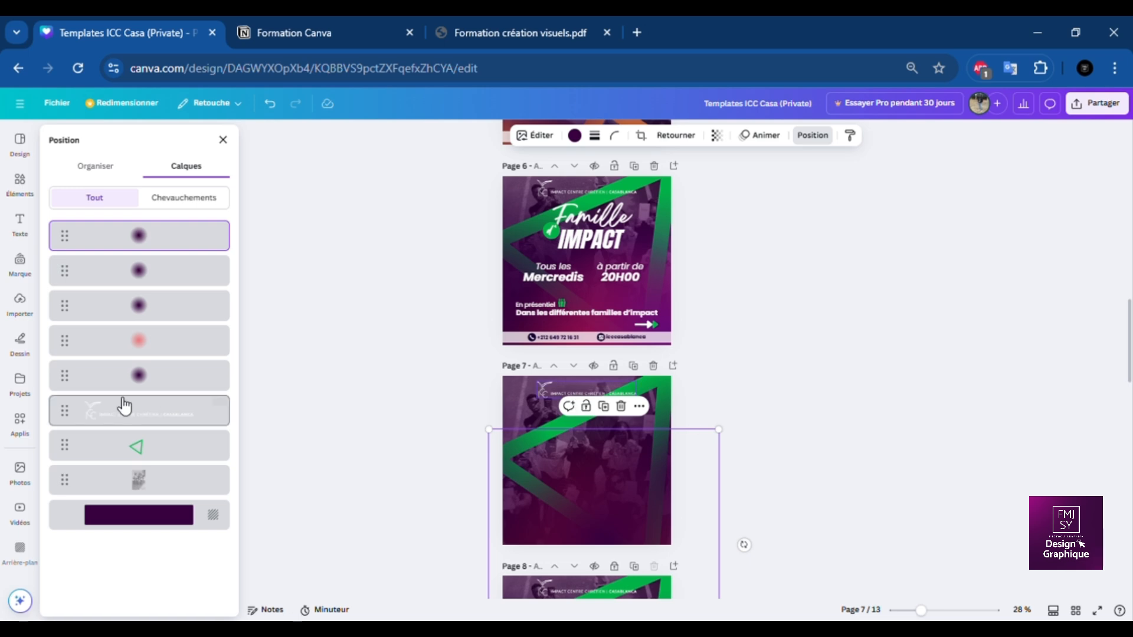
left_click(101, 306)
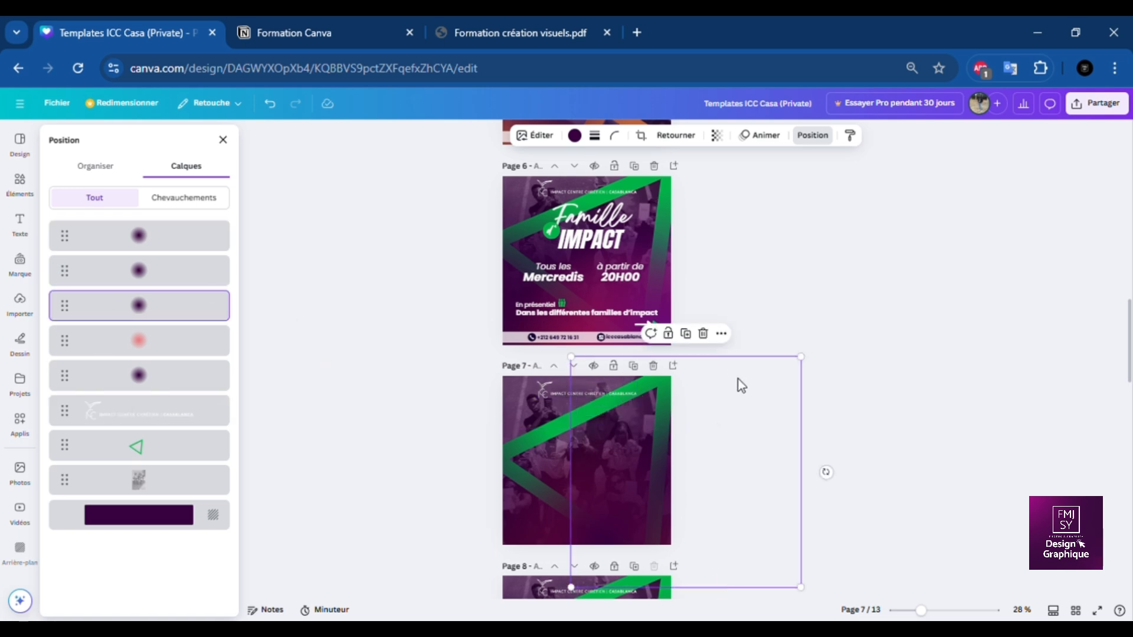
mouse_move(730, 408)
left_mouse_down()
mouse_move(751, 463)
mouse_move(732, 418)
left_mouse_up()
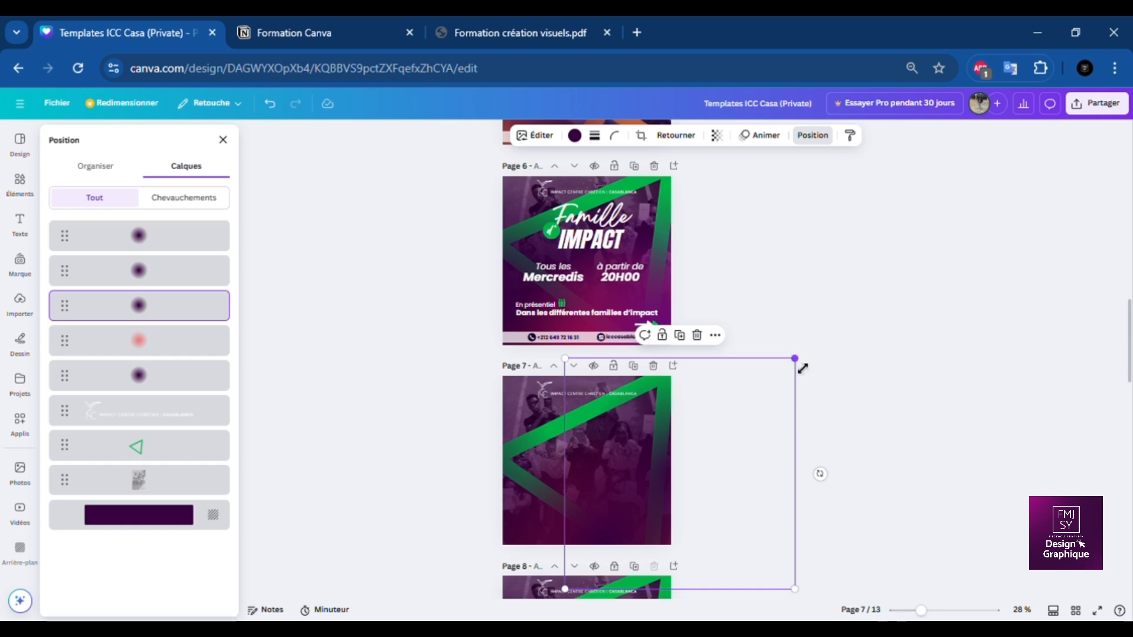
left_click_drag(864, 352, 865, 354)
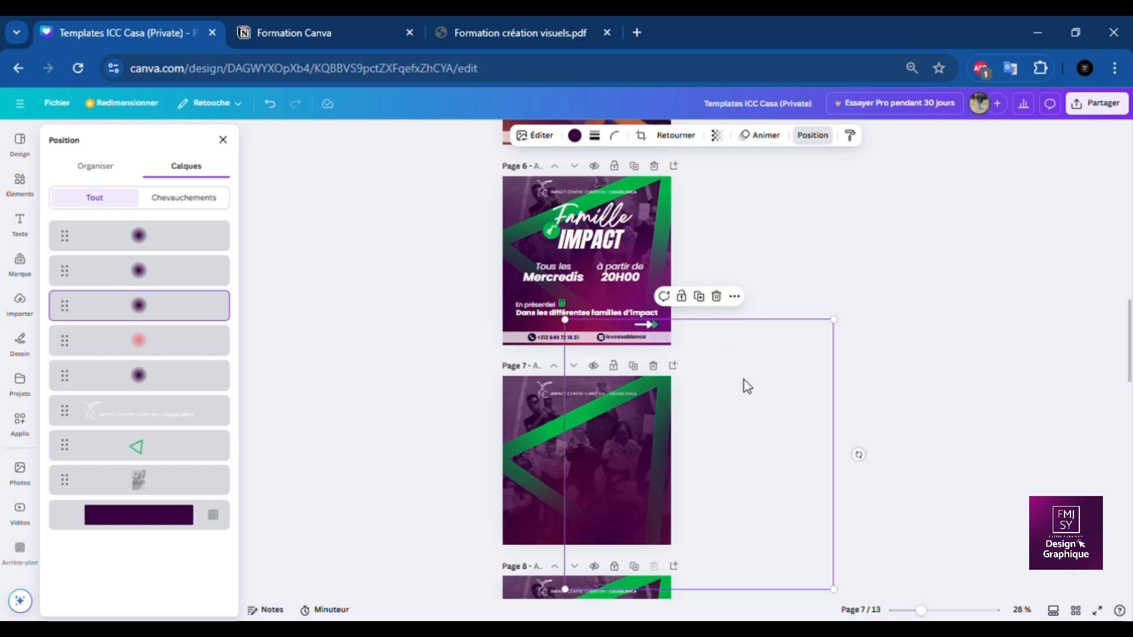
left_click_drag(744, 380, 739, 447)
mouse_move(750, 439)
left_mouse_down()
mouse_move(756, 422)
mouse_move(742, 437)
left_mouse_up()
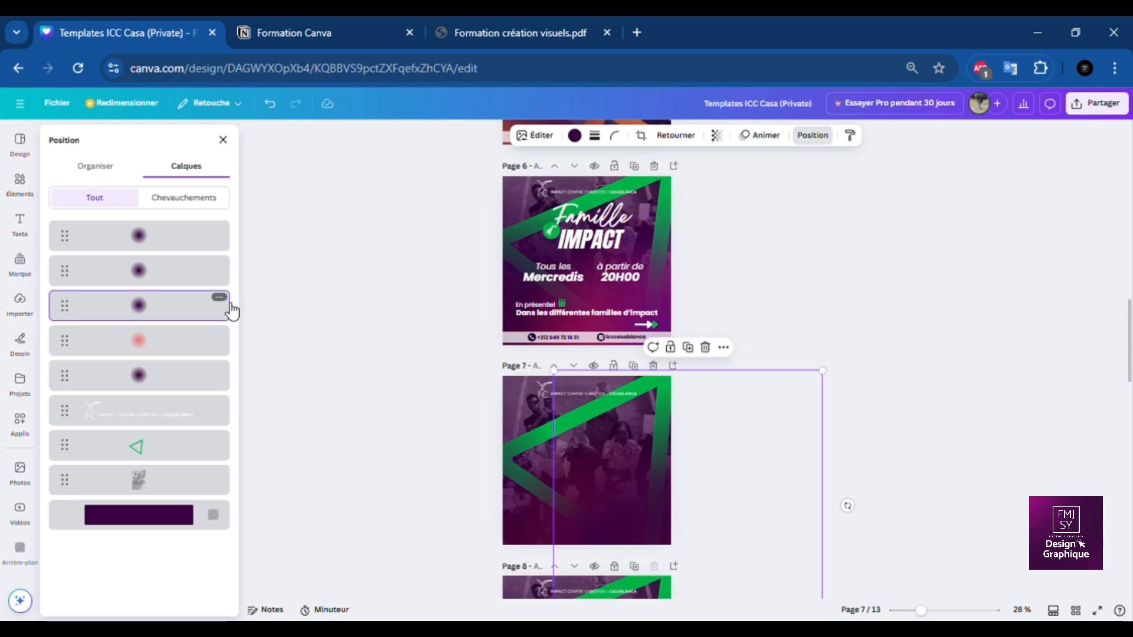
Move the dark purple gradient beneath the red one down and left, and enlarge the red gradient, shifting it slightly up and left.
left_click(167, 374)
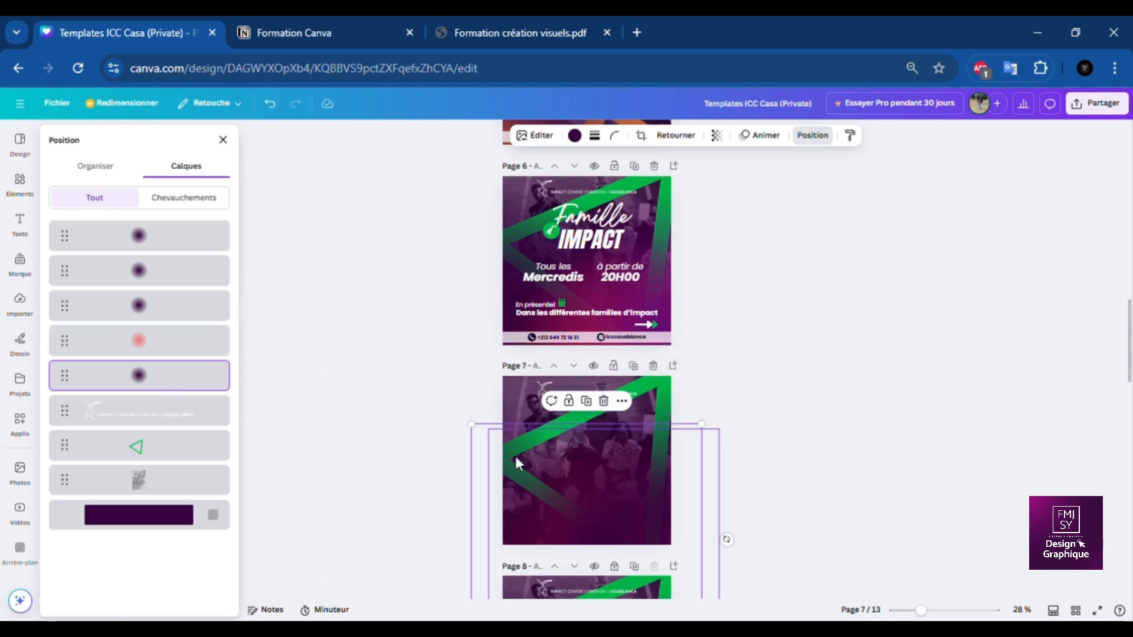
left_click_drag(488, 443, 481, 482)
left_click(214, 345)
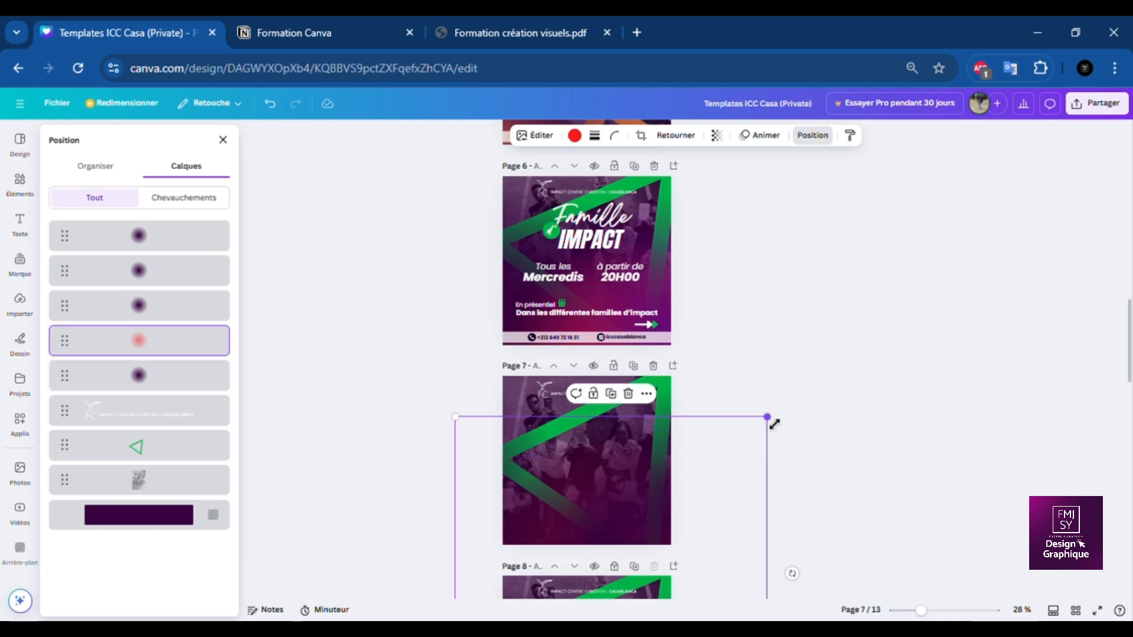
left_click_drag(774, 423, 808, 408)
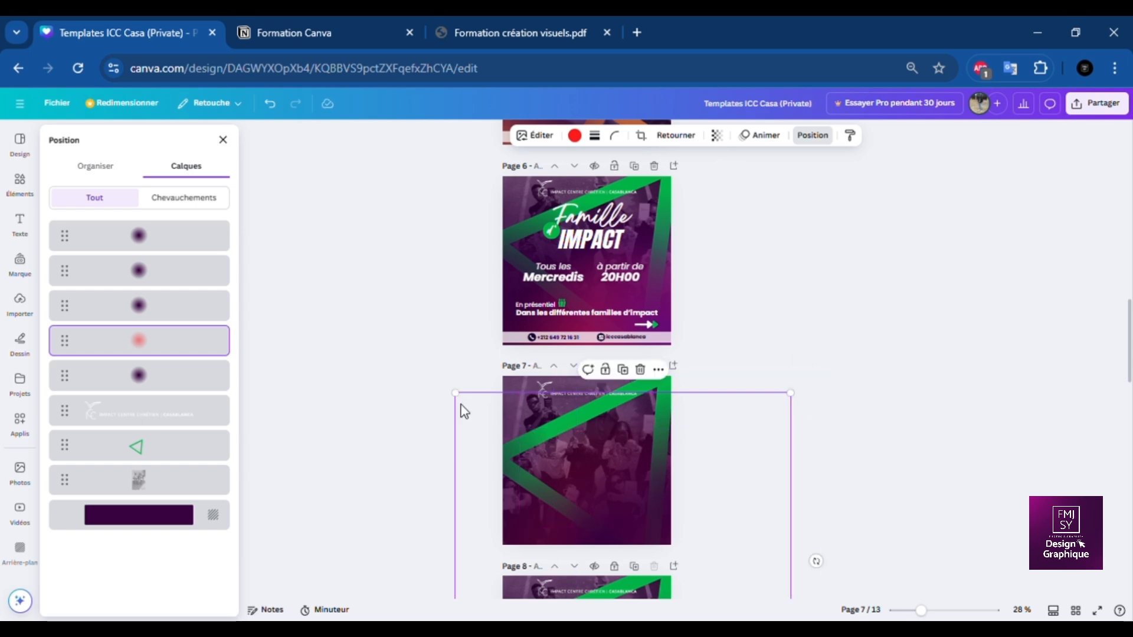
left_click_drag(479, 413, 466, 407)
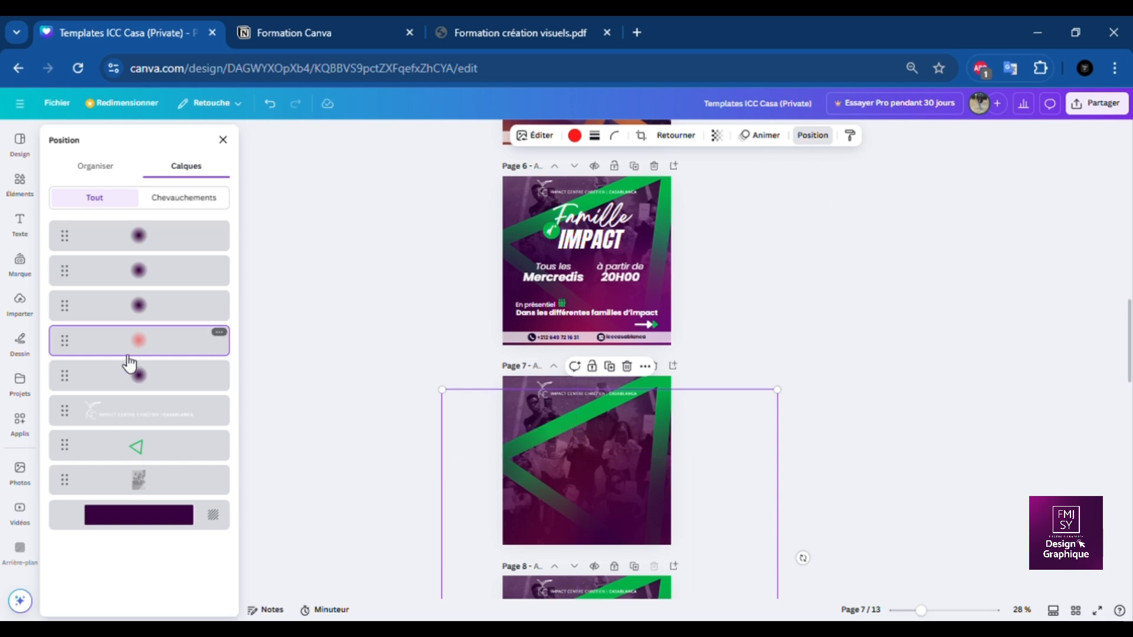
Set the transparency of page 7's enlarged right-hand dark purple gradient to 66.
left_click(143, 382)
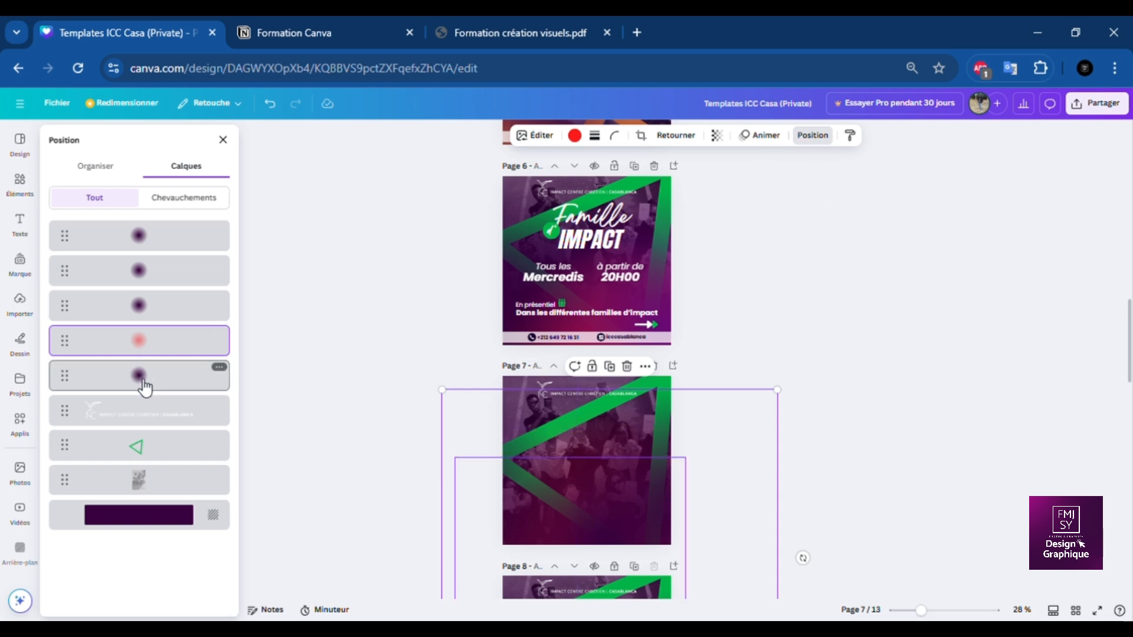
left_click(168, 315)
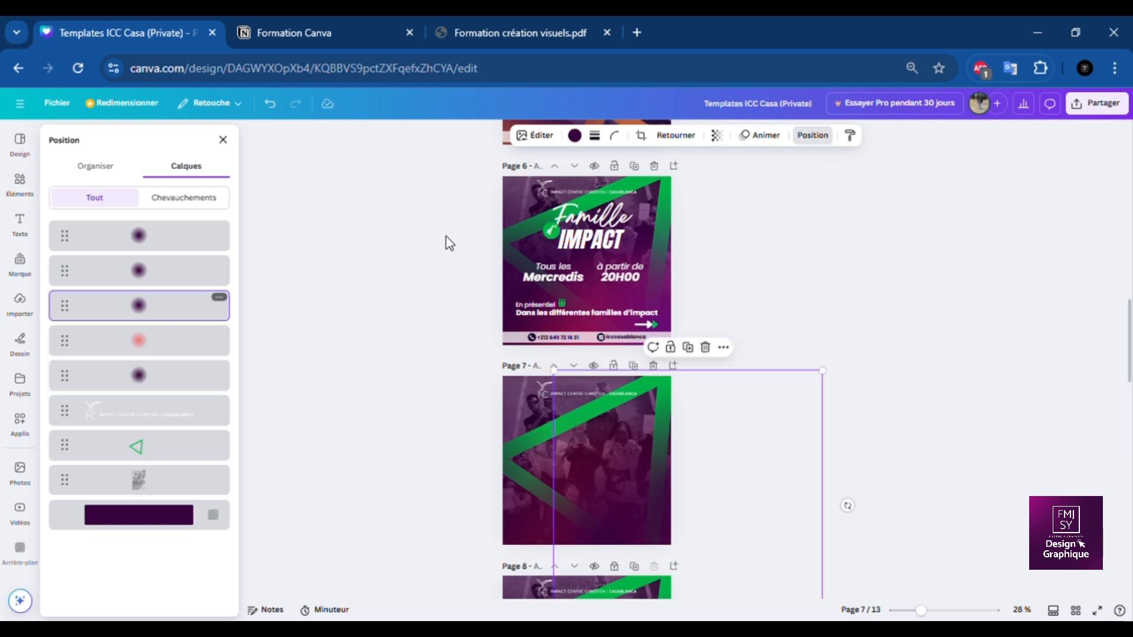
left_click(717, 135)
left_click_drag(728, 194, 722, 194)
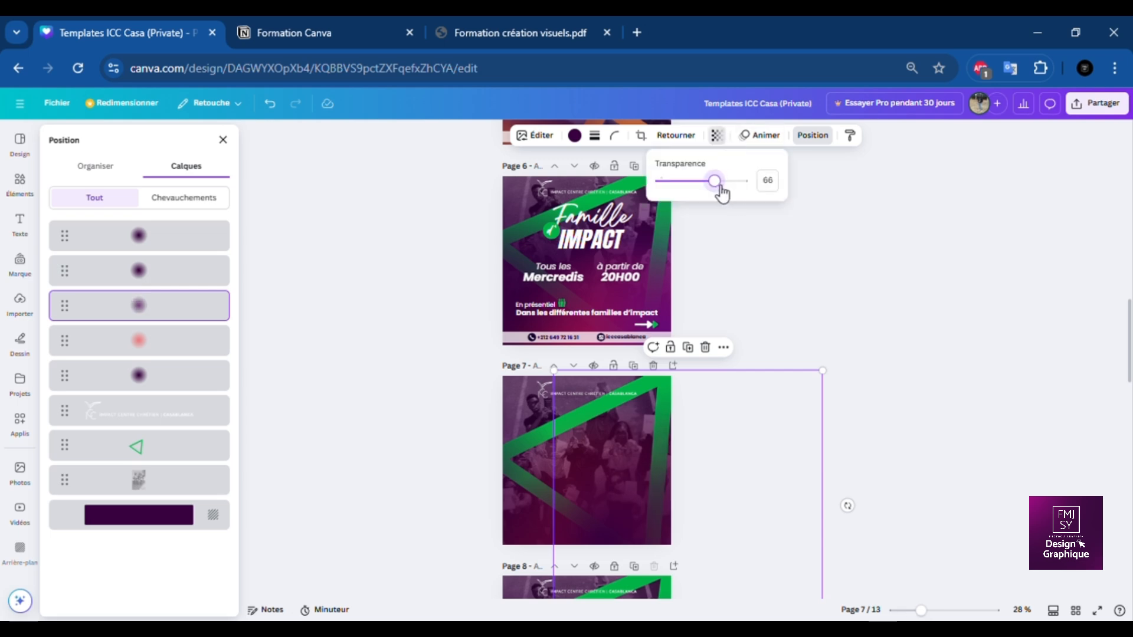
left_click(789, 304)
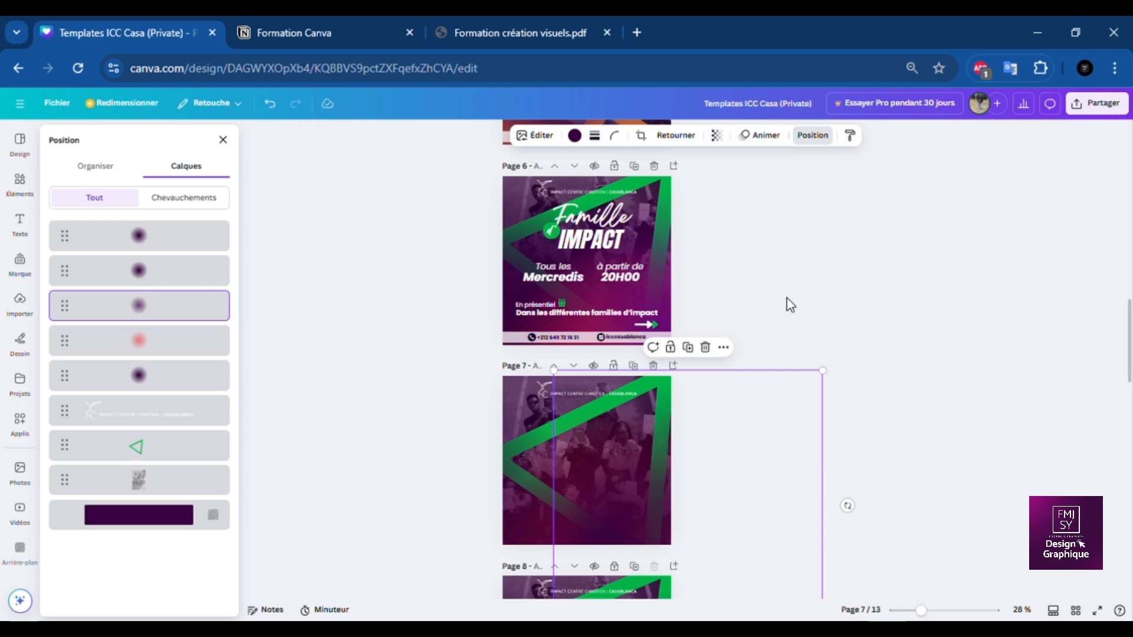
left_click(786, 298)
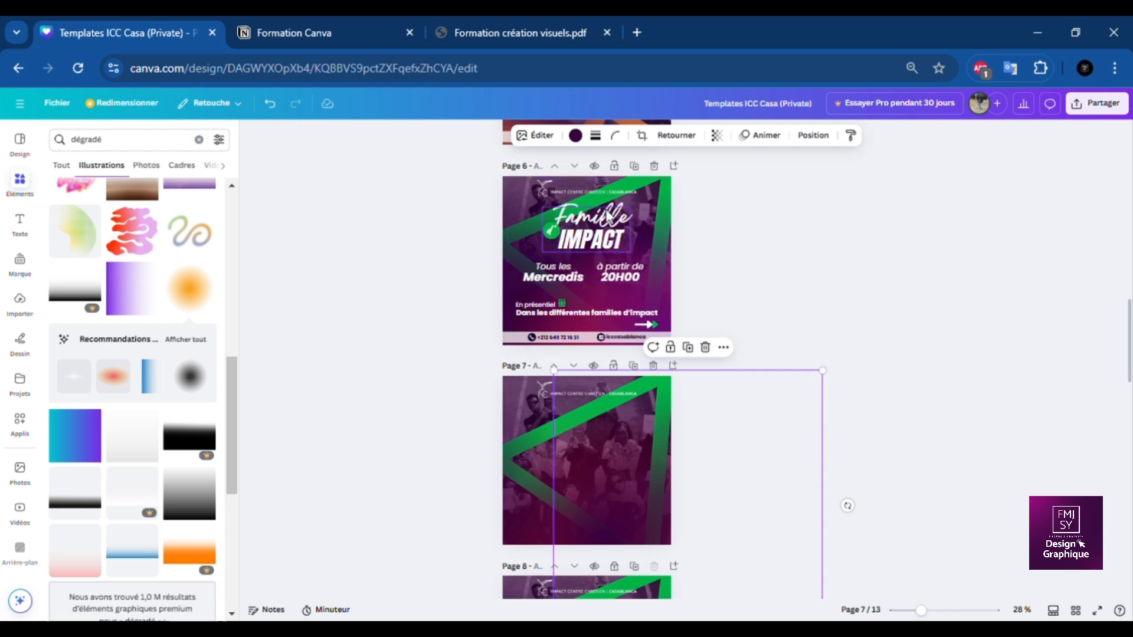
Add a heading reading "Famille" to page 7 and place it in the upper centre beneath the logo.
left_click(21, 223)
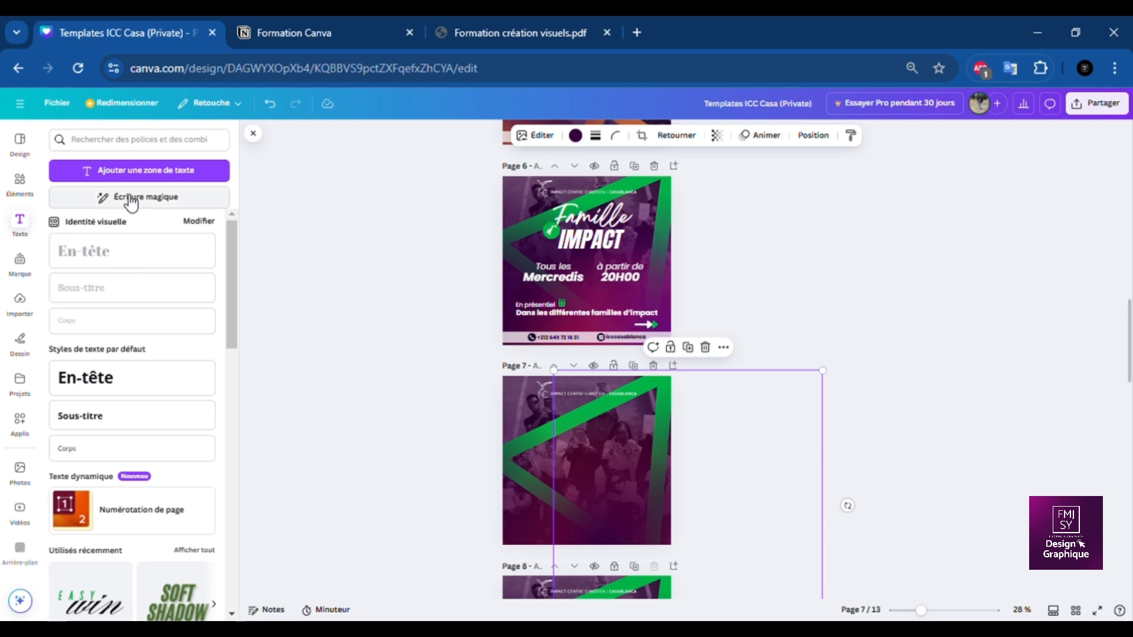
left_click(124, 379)
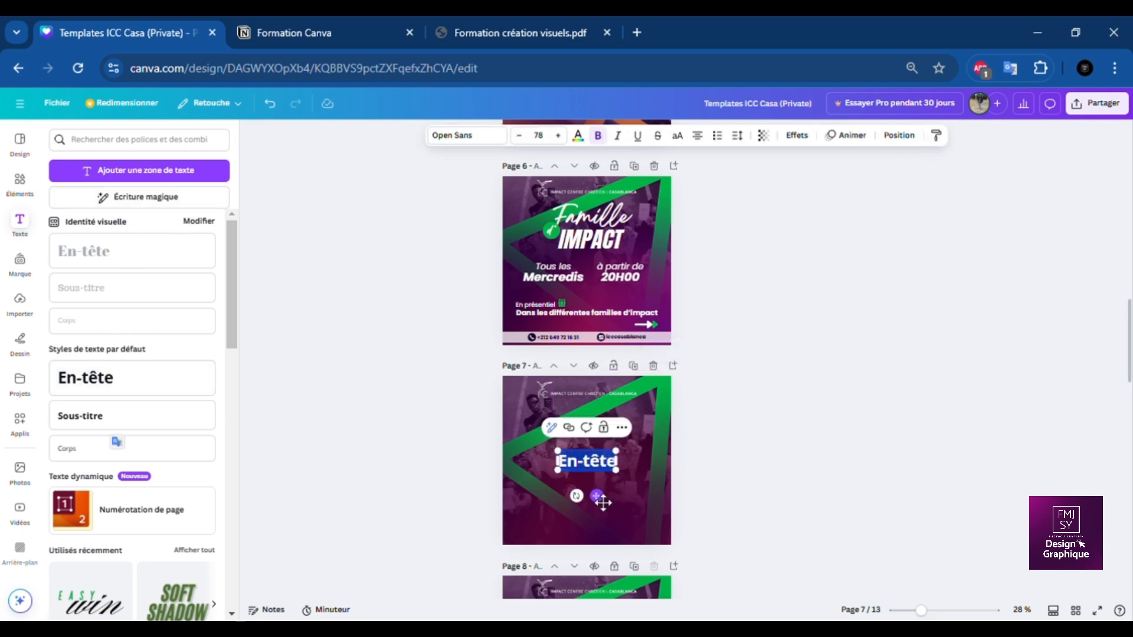
left_click_drag(602, 503, 603, 464)
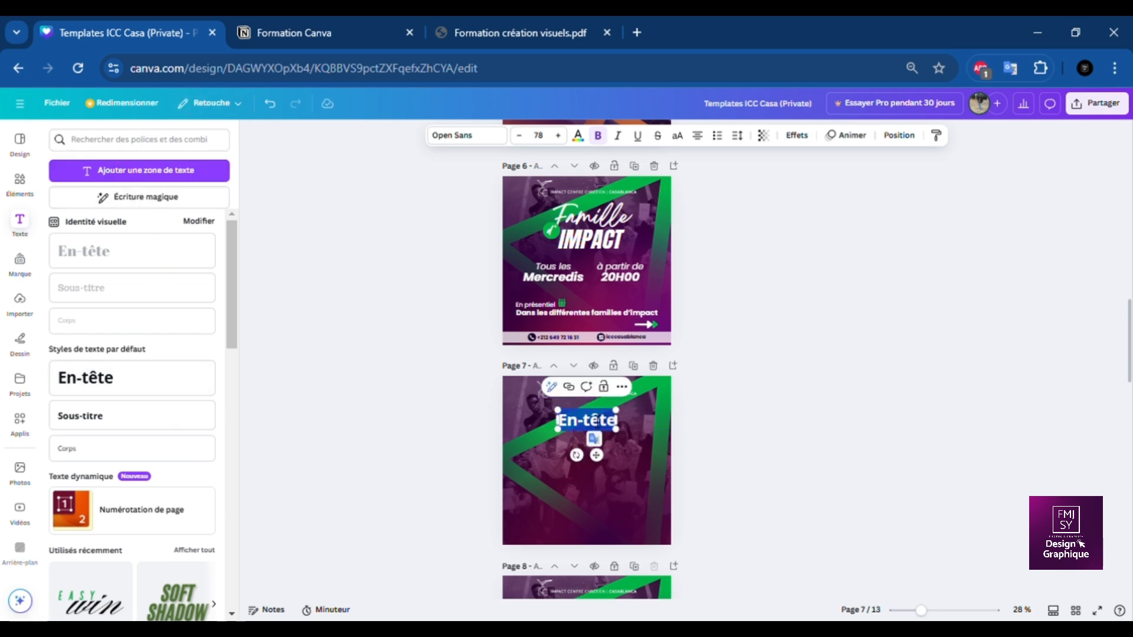
left_click_drag(557, 410, 585, 410)
type("Famille")
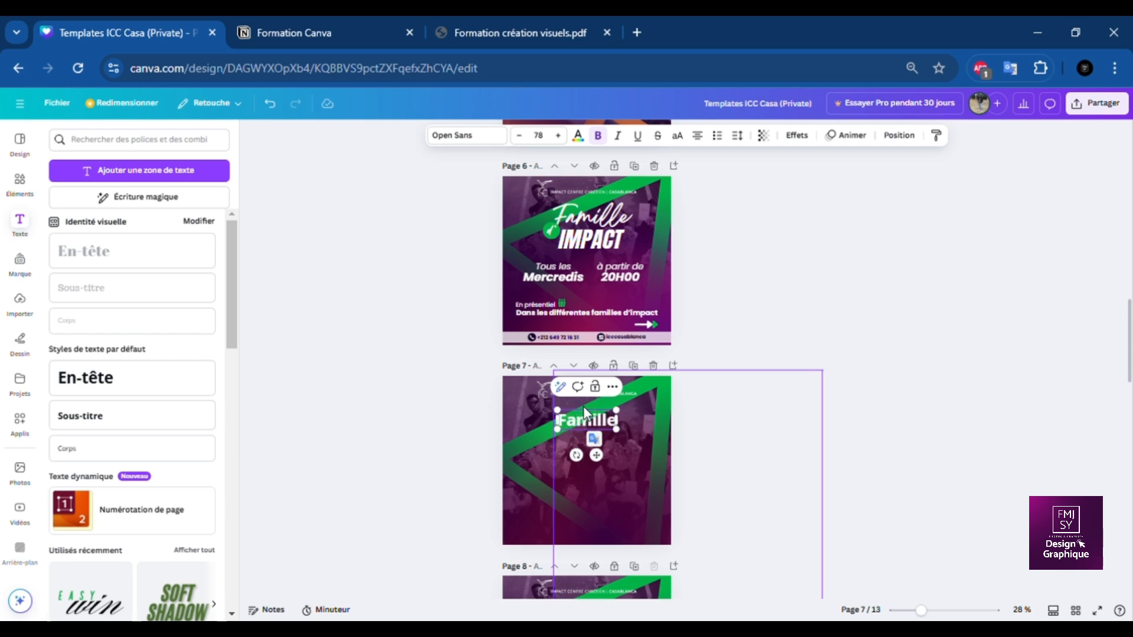
left_click(782, 435)
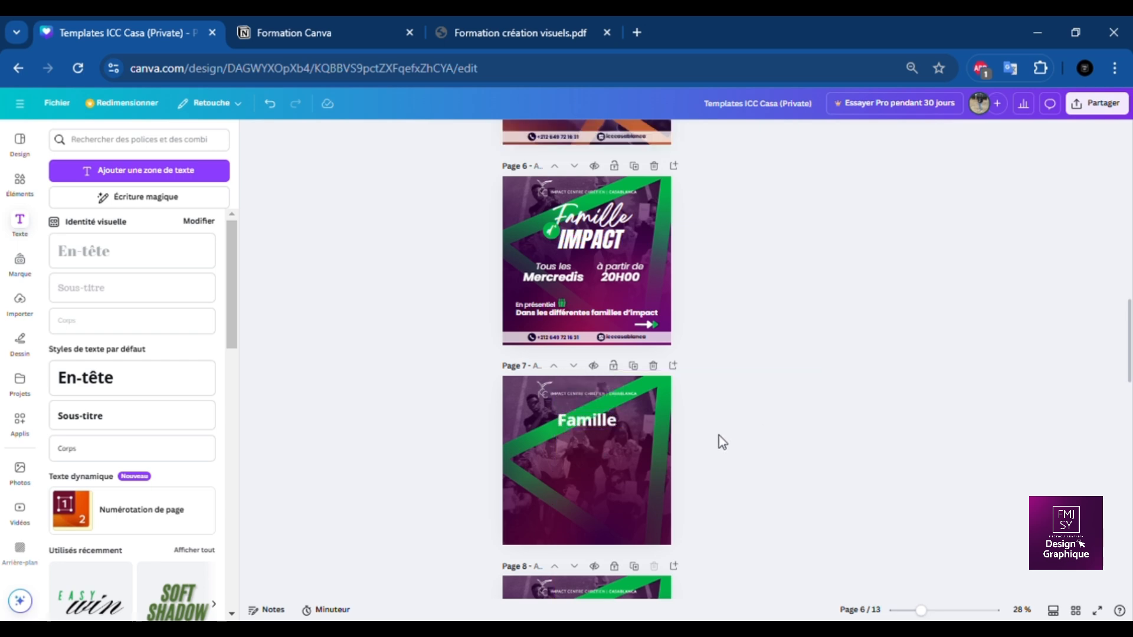
Change the font of page 7's "Famille" heading to Breathing.
left_click(616, 419)
left_click(604, 418)
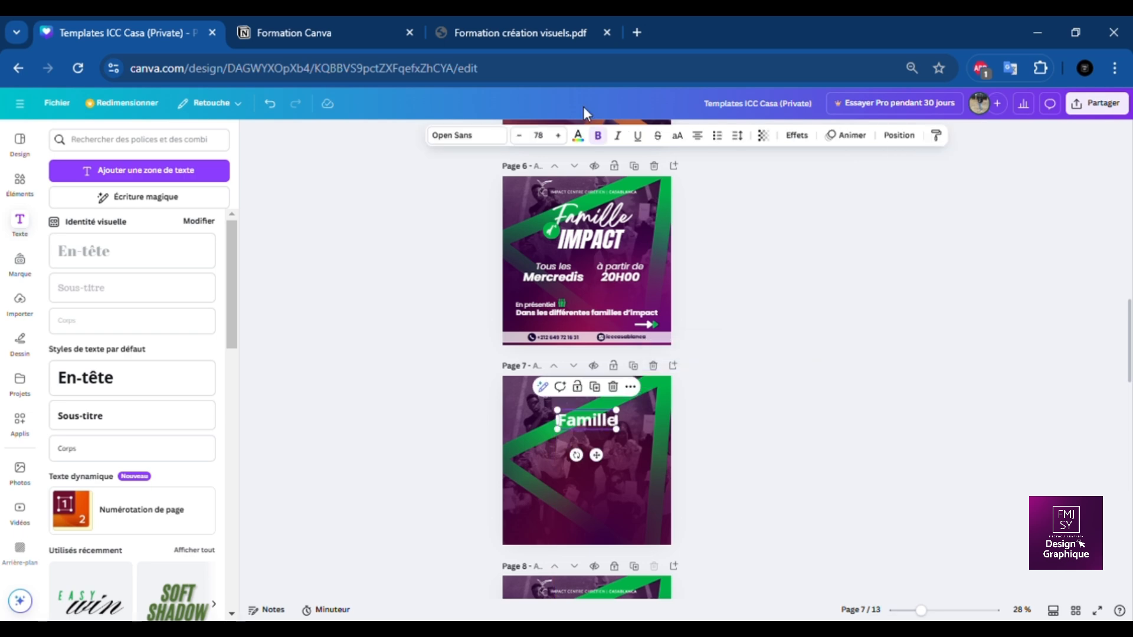
left_click(498, 137)
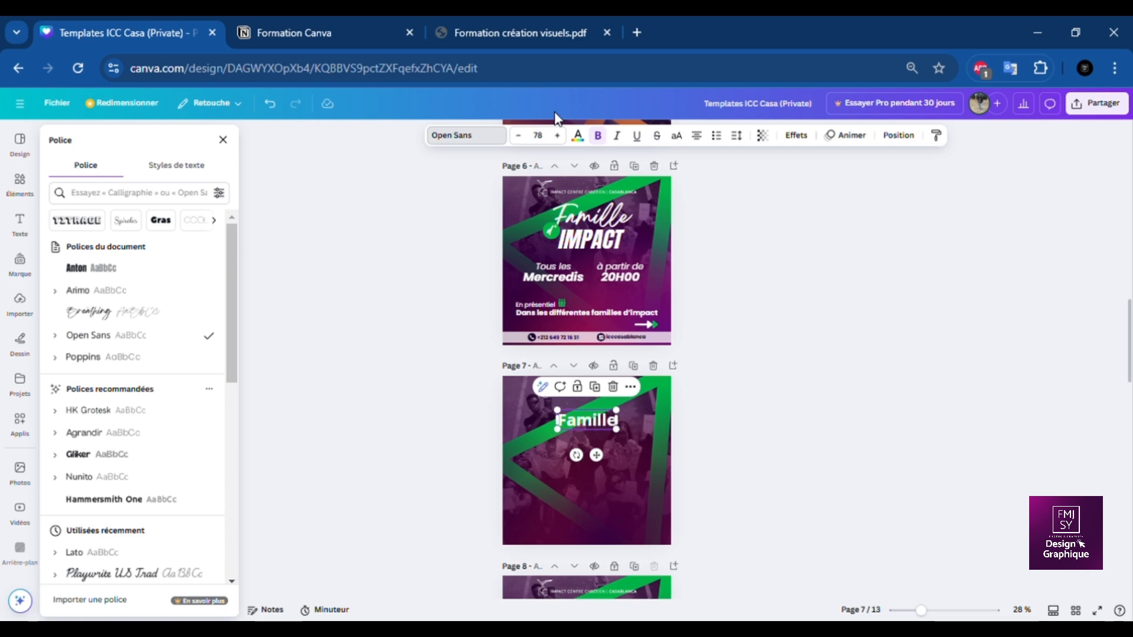
left_click(128, 322)
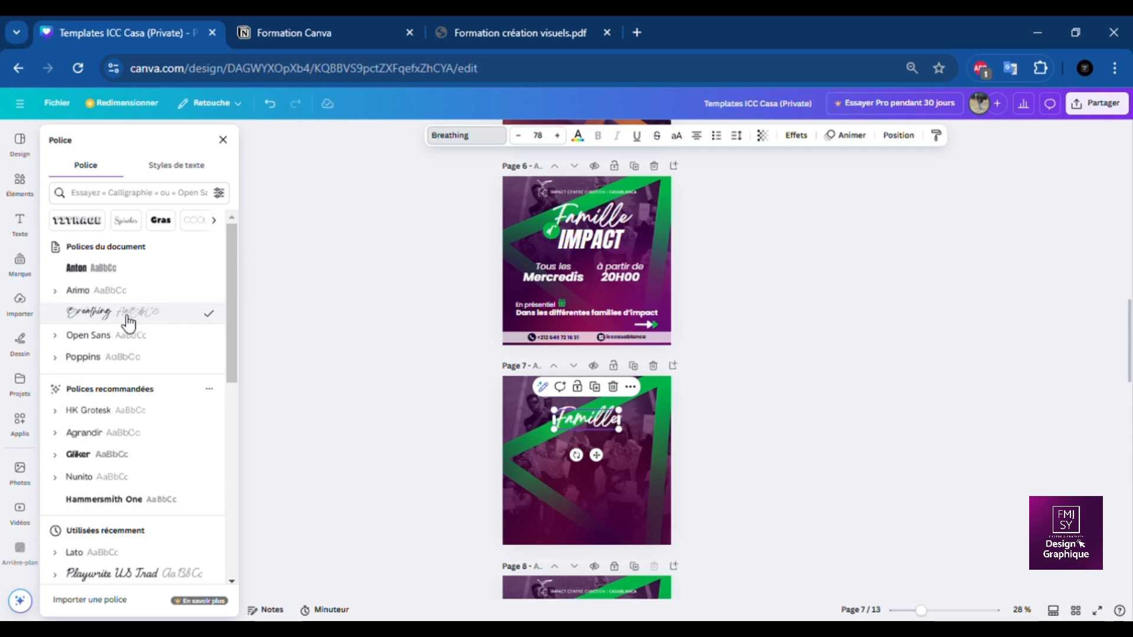
Duplicate the "Famille" heading, move the copy just below it and change its text to "IMPACT".
left_click(597, 388)
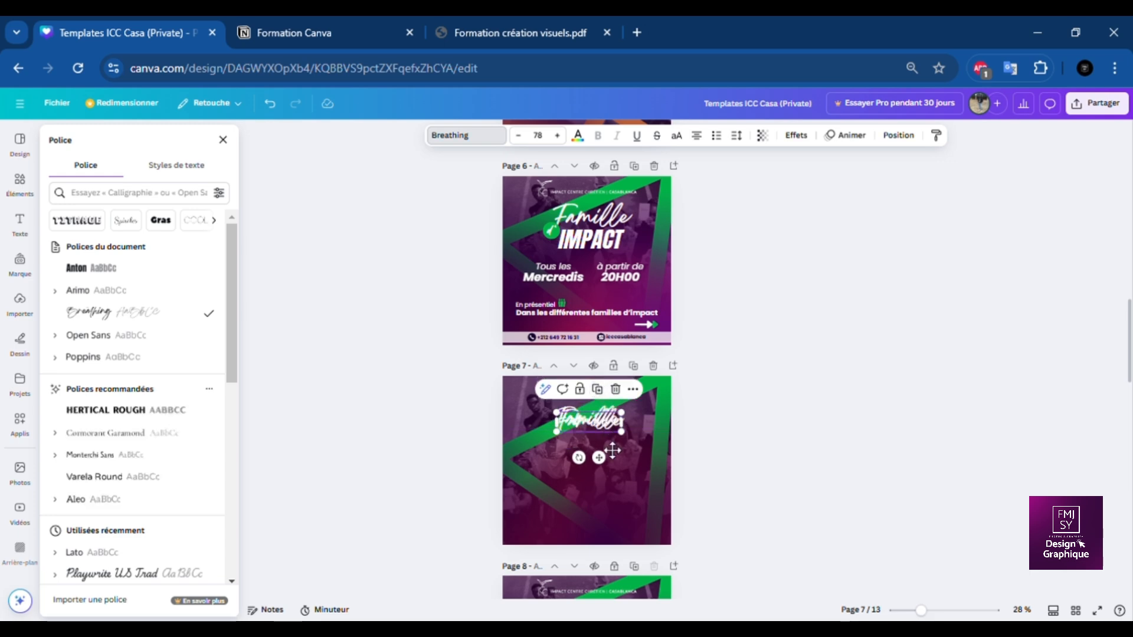
left_click_drag(613, 428, 613, 447)
double_click(603, 437)
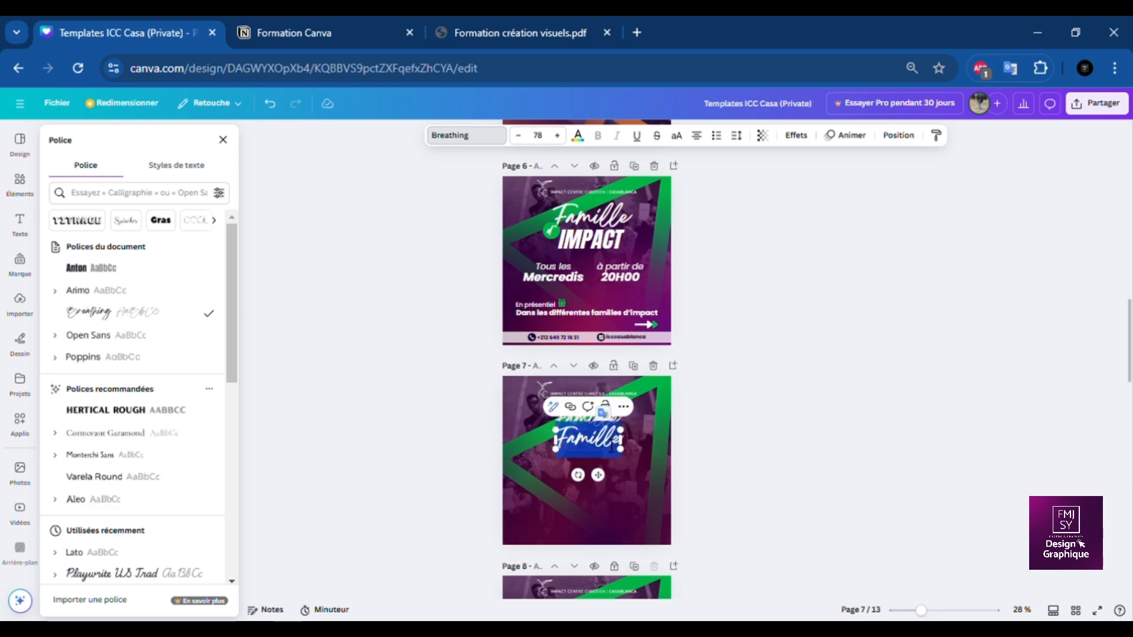
type("IMPACT")
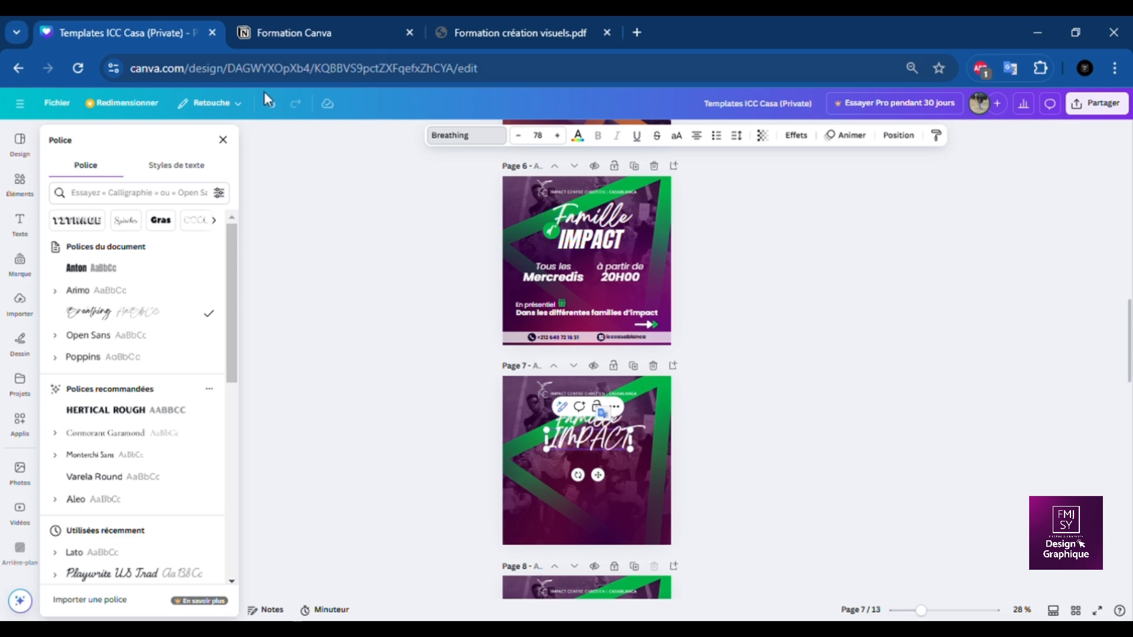
Format the "IMPACT" heading in italic Anton and enlarge it to size 122.
left_click(144, 277)
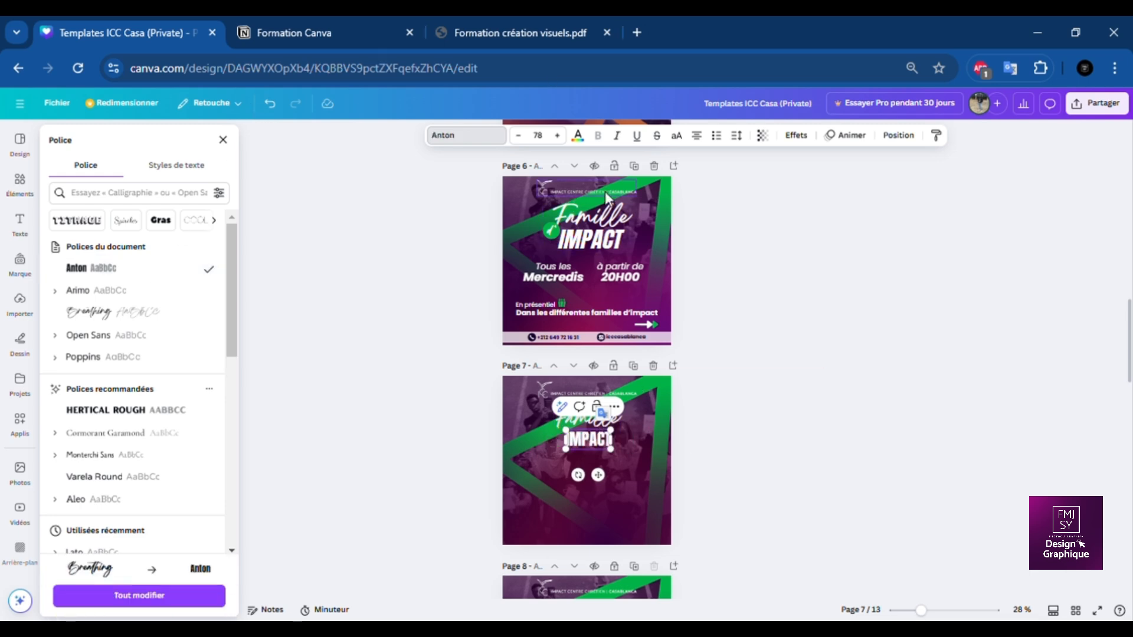
left_click(618, 137)
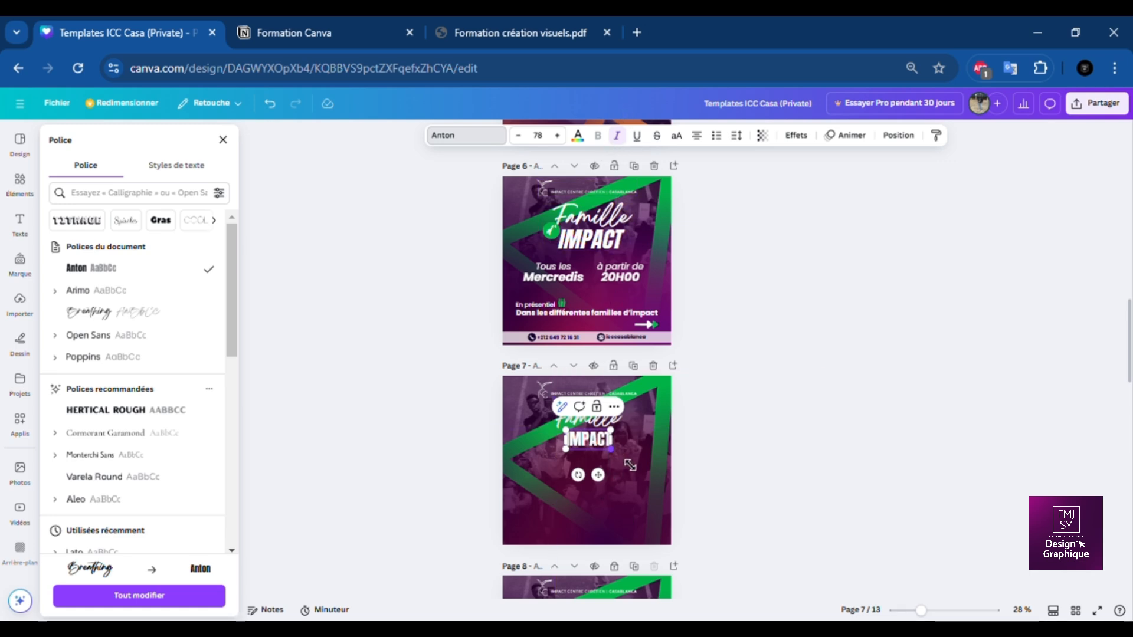
left_click_drag(630, 466, 647, 473)
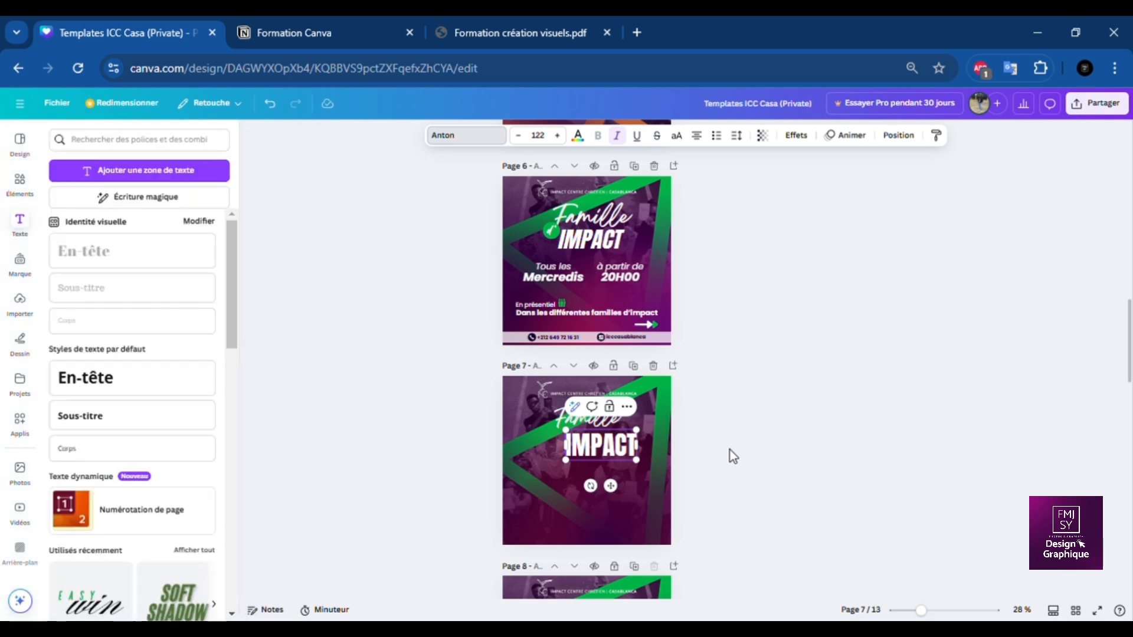
left_click(789, 432)
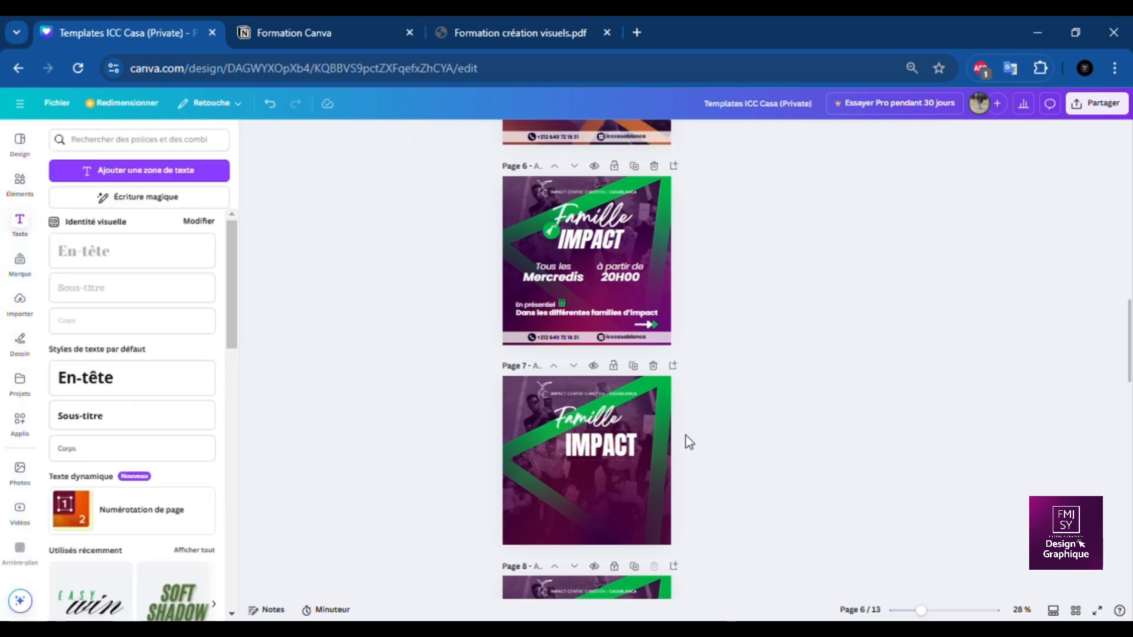
Italicize page 7's "IMPACT" heading and shift it so it sits directly beneath "Famille".
left_click(631, 449)
left_click(618, 136)
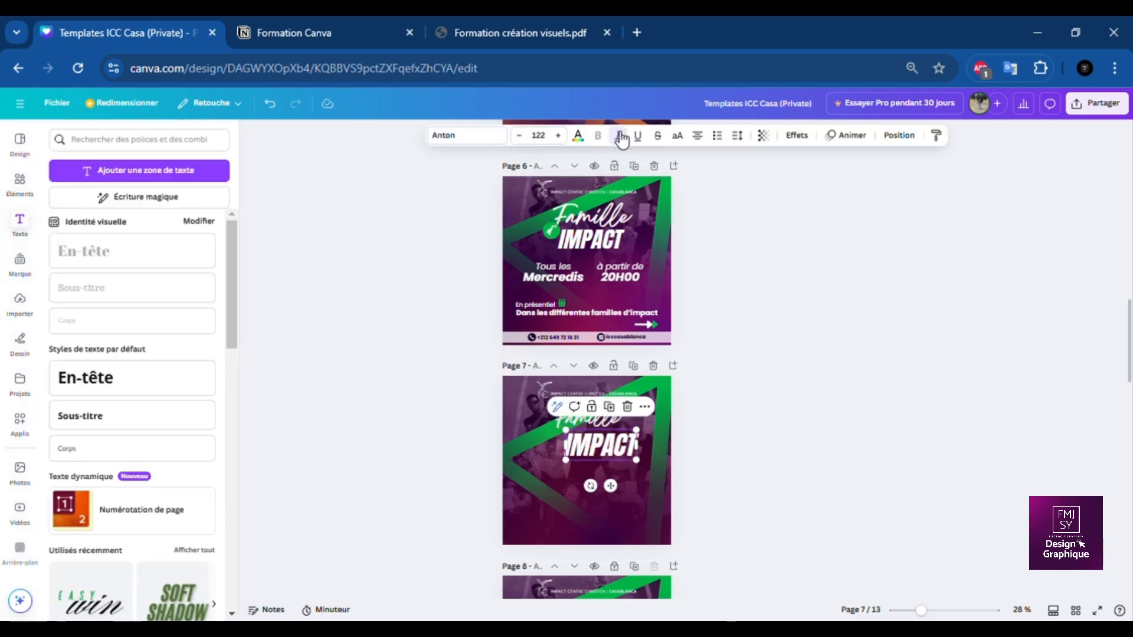
left_click_drag(613, 448, 611, 453)
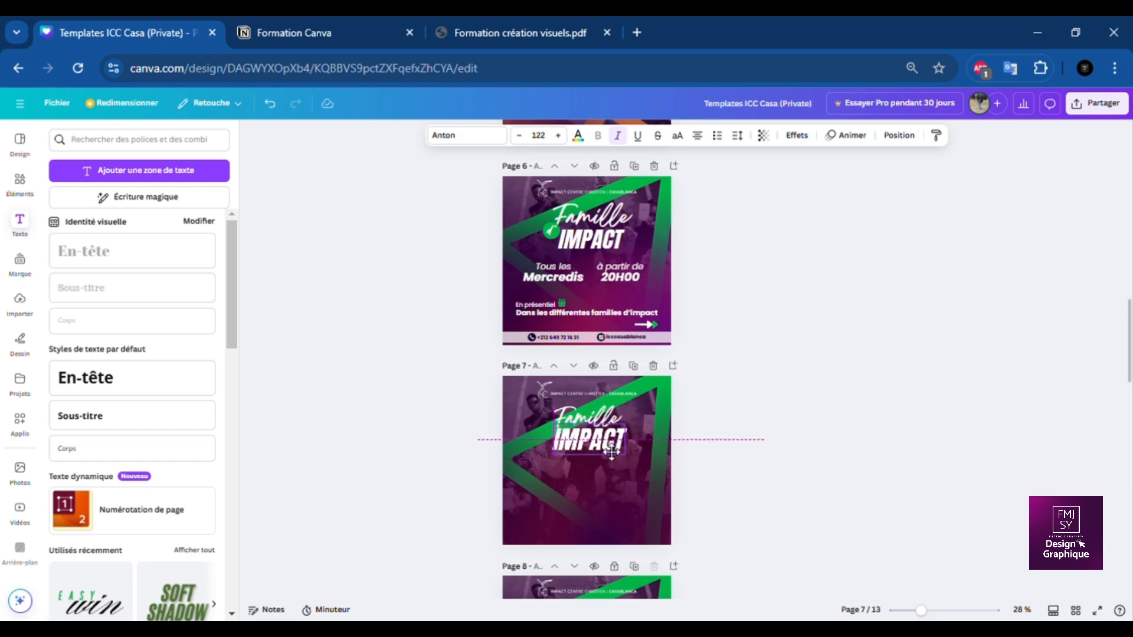
left_click_drag(611, 452, 603, 450)
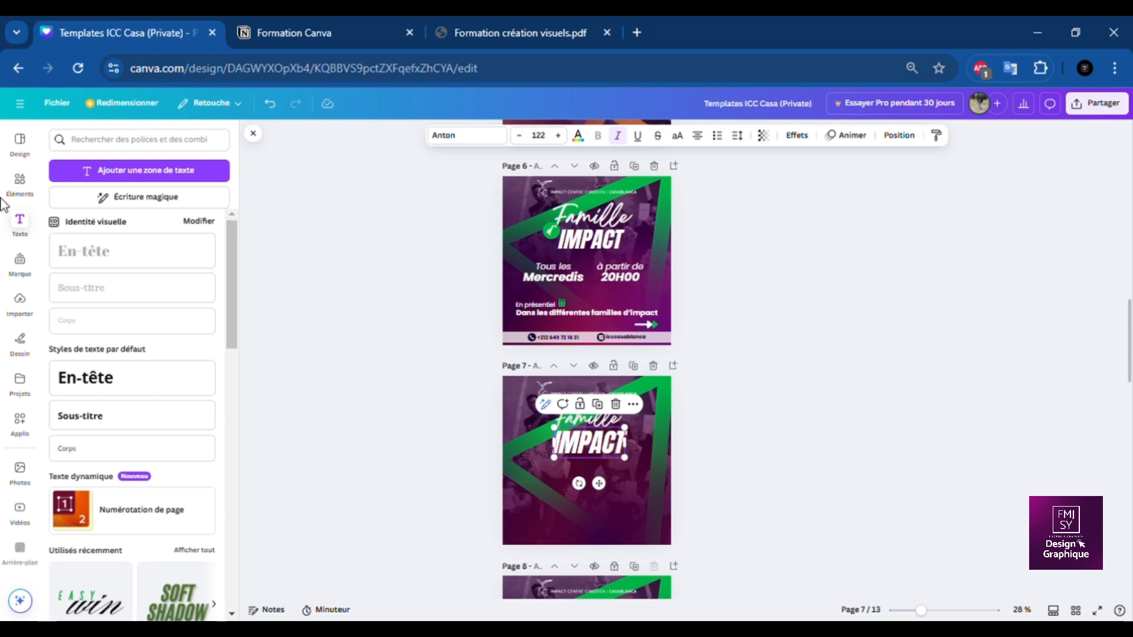
Add a circle shape to page 7 and place it against the left side of the "Famille IMPACT" title.
left_click(33, 189)
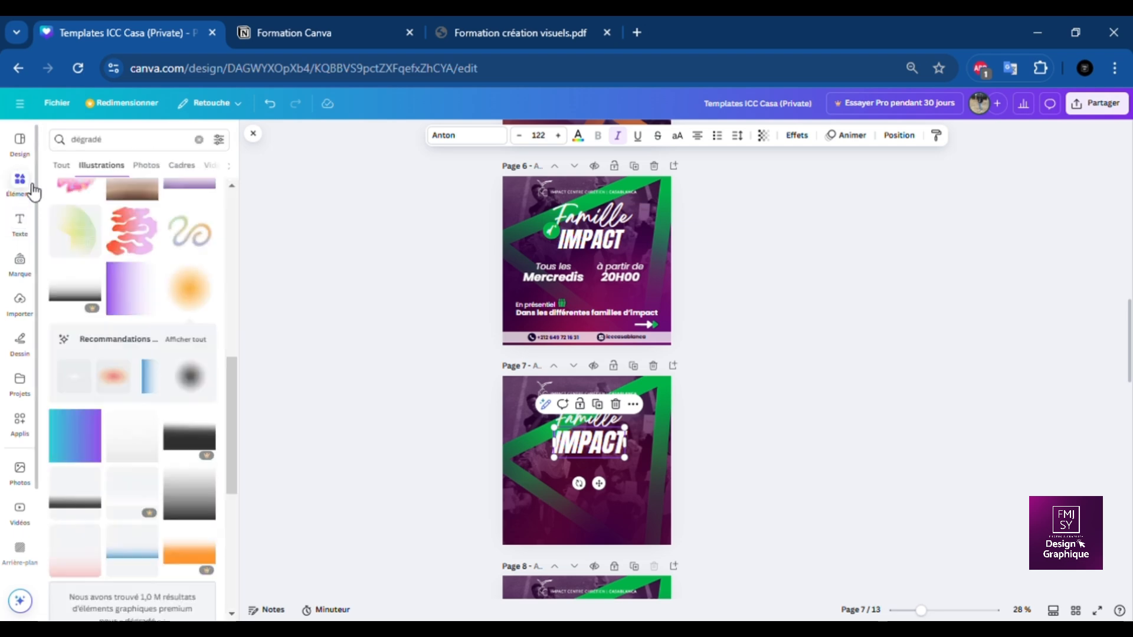
left_click(200, 141)
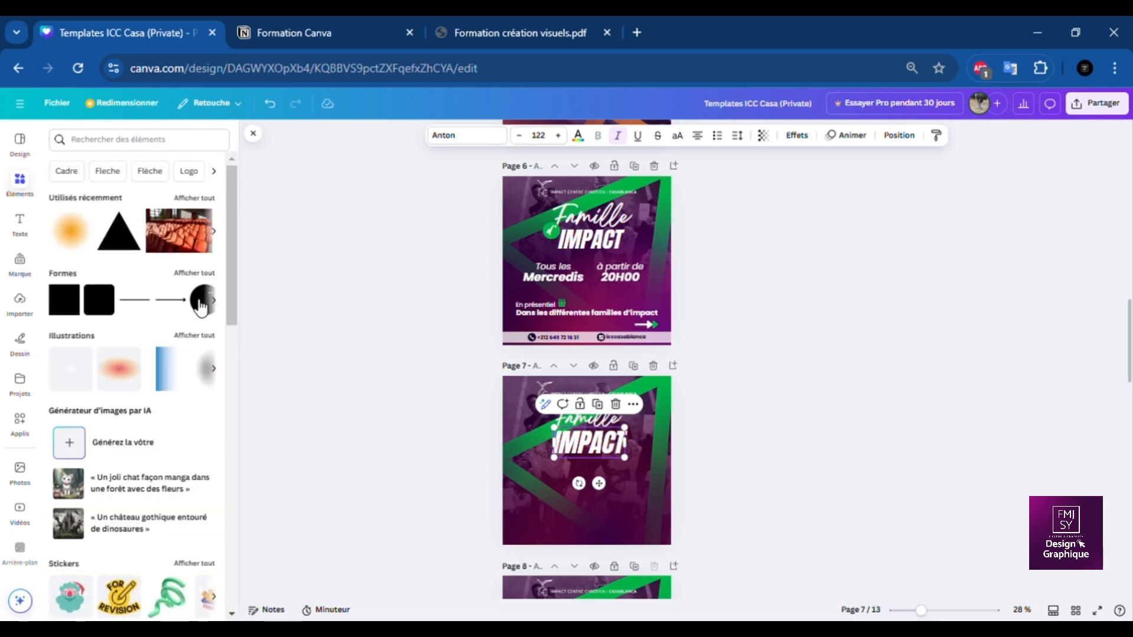
left_click(203, 307)
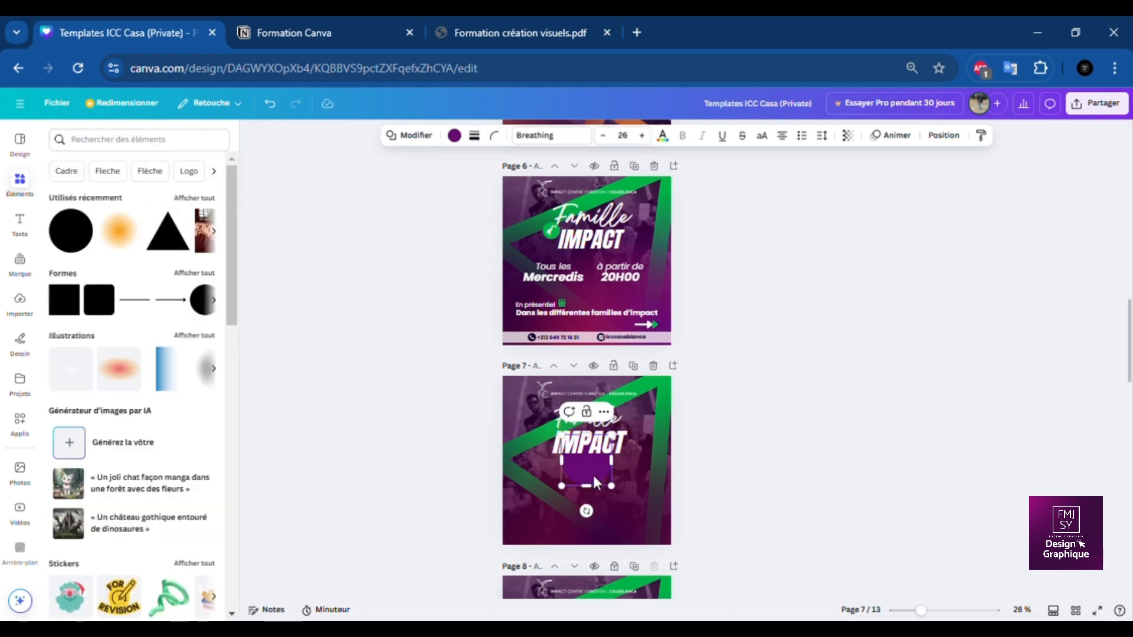
left_click_drag(593, 473, 549, 452)
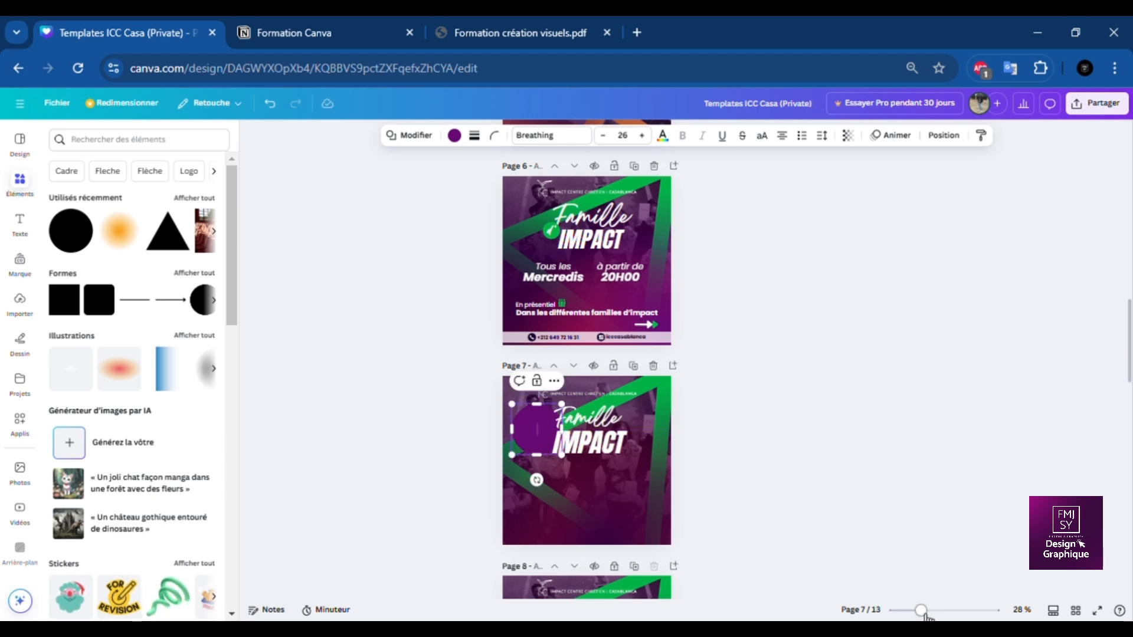
left_click_drag(925, 616, 942, 616)
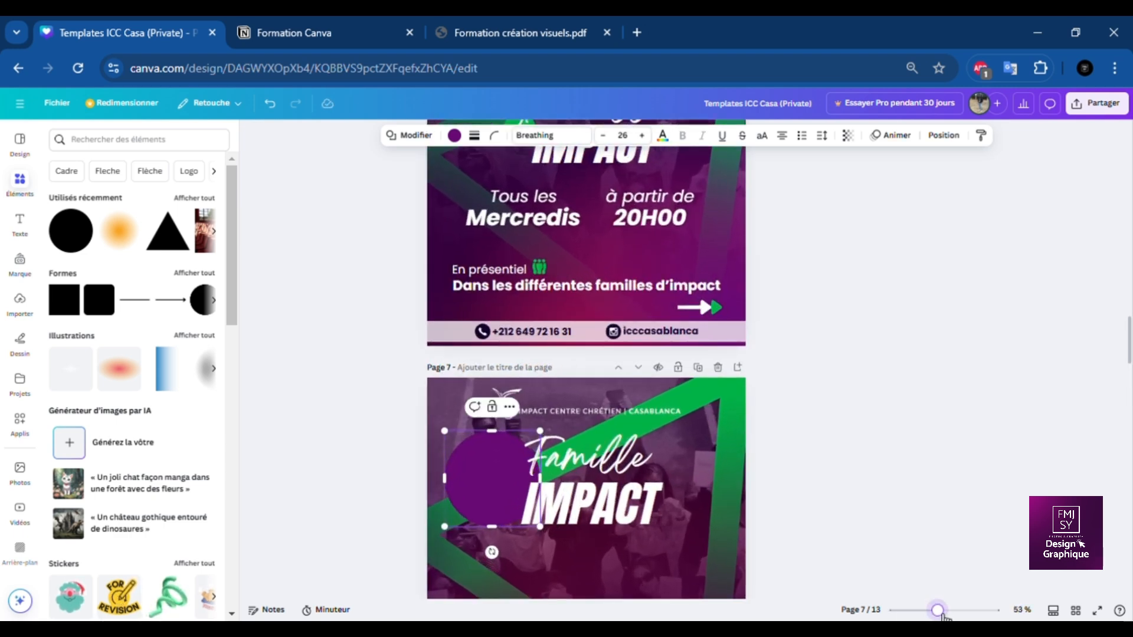
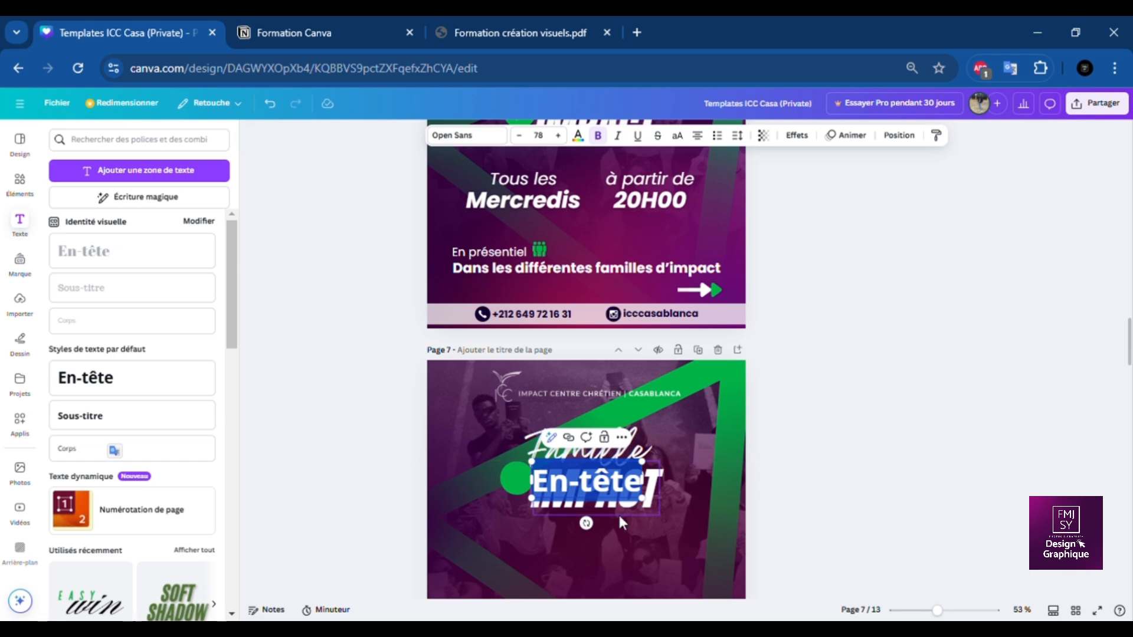
Replace the new heading's placeholder text with "d'" and move it just below "IMPACT" on page 7.
key("Delete")
left_click(602, 465)
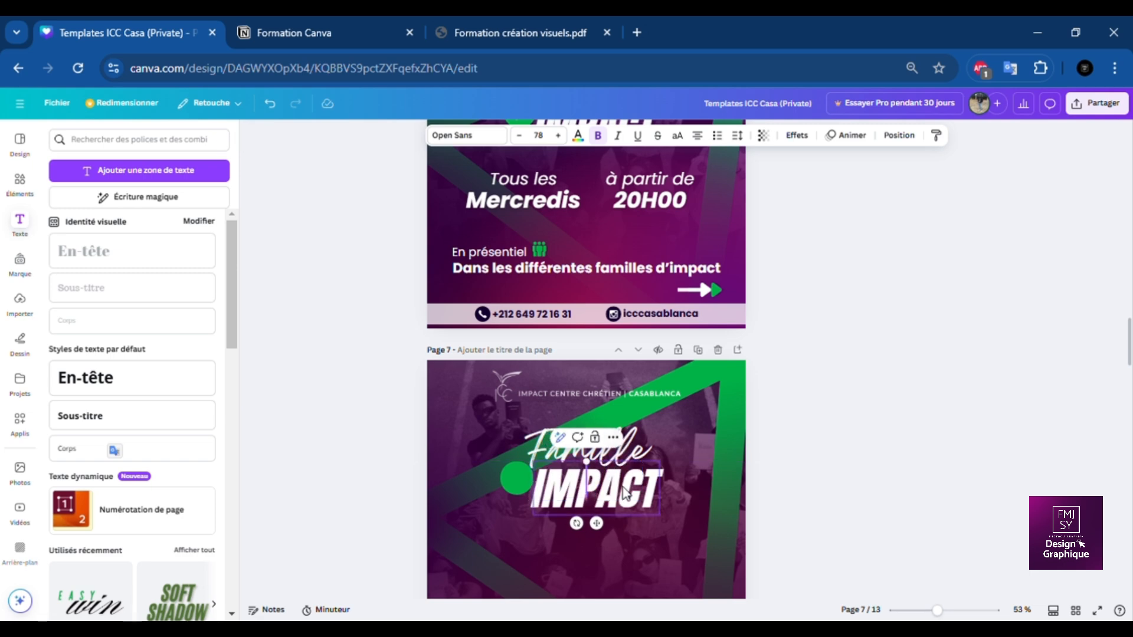
left_click_drag(596, 523, 558, 579)
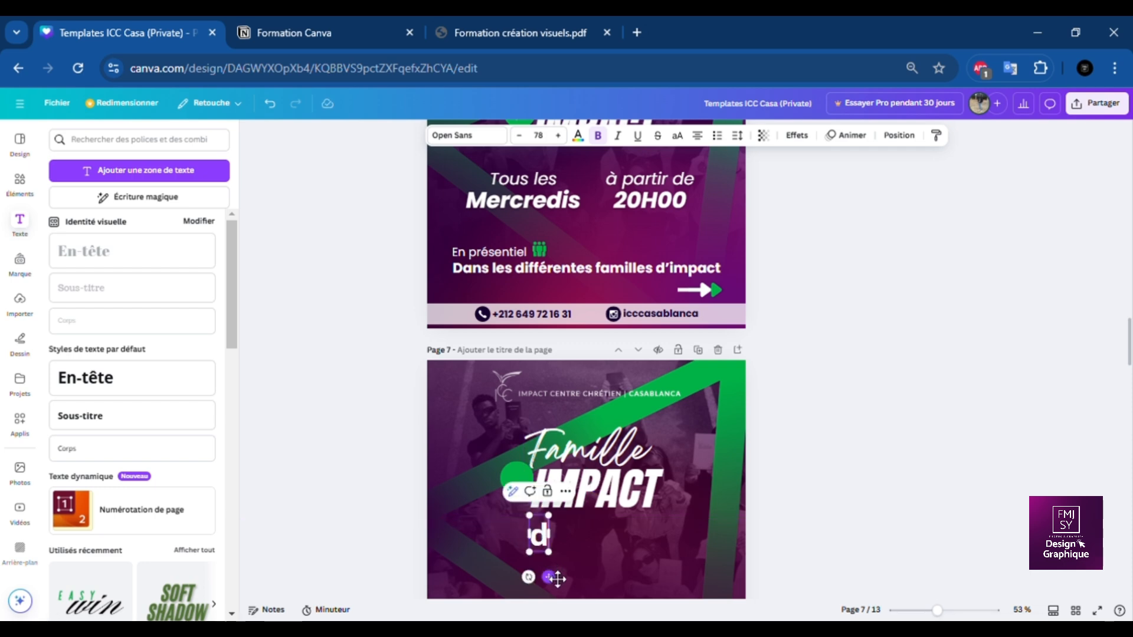
Change the "d'" text to the Breathing font and reduce it to size 55,4.
left_click(499, 142)
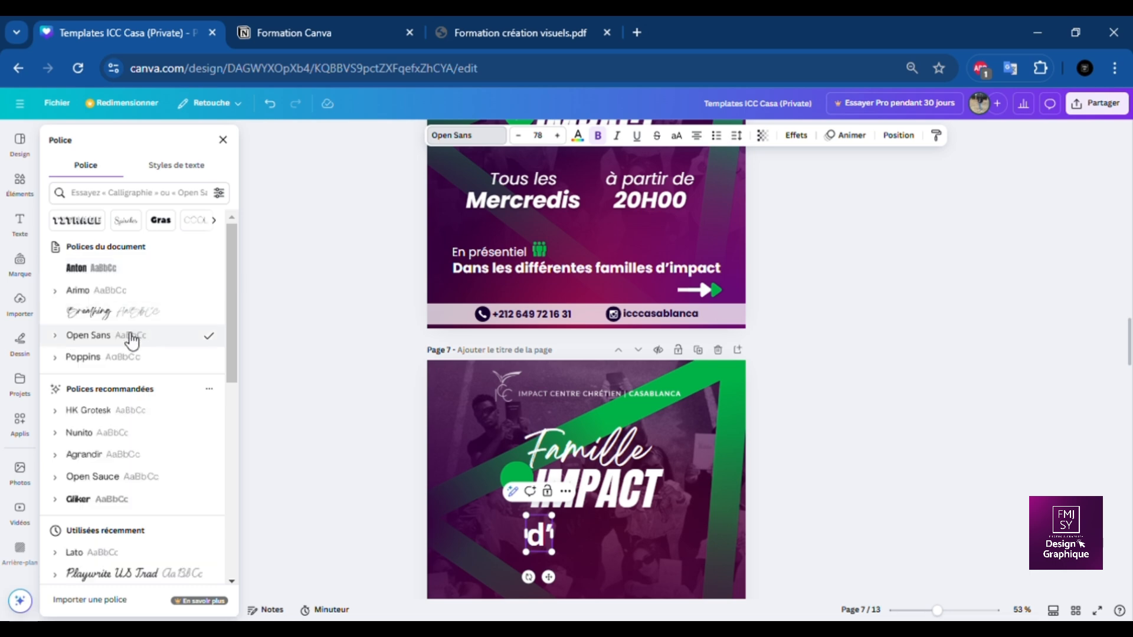
left_click(122, 315)
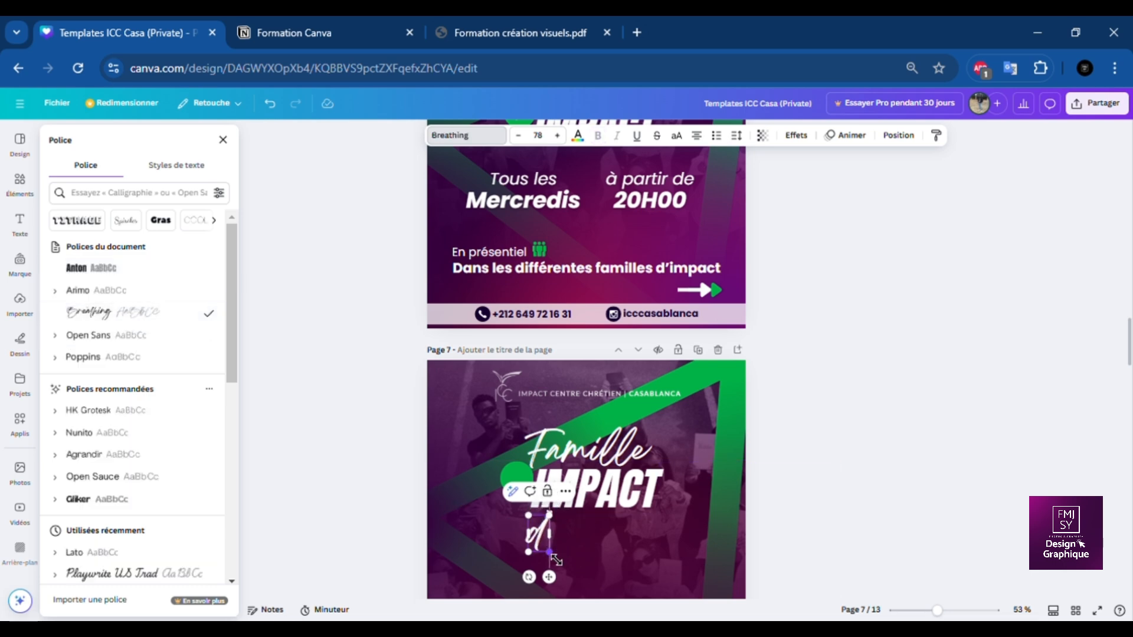
mouse_move(555, 558)
left_mouse_down()
mouse_move(534, 541)
mouse_move(554, 546)
left_mouse_up()
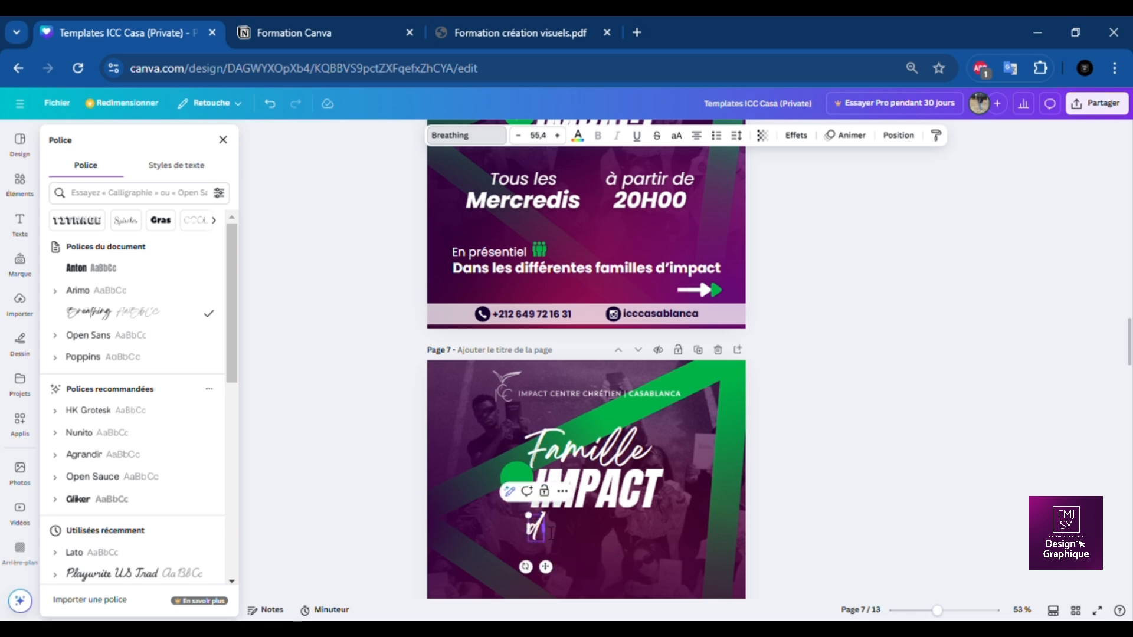
key("BackSpace")
key("Escape")
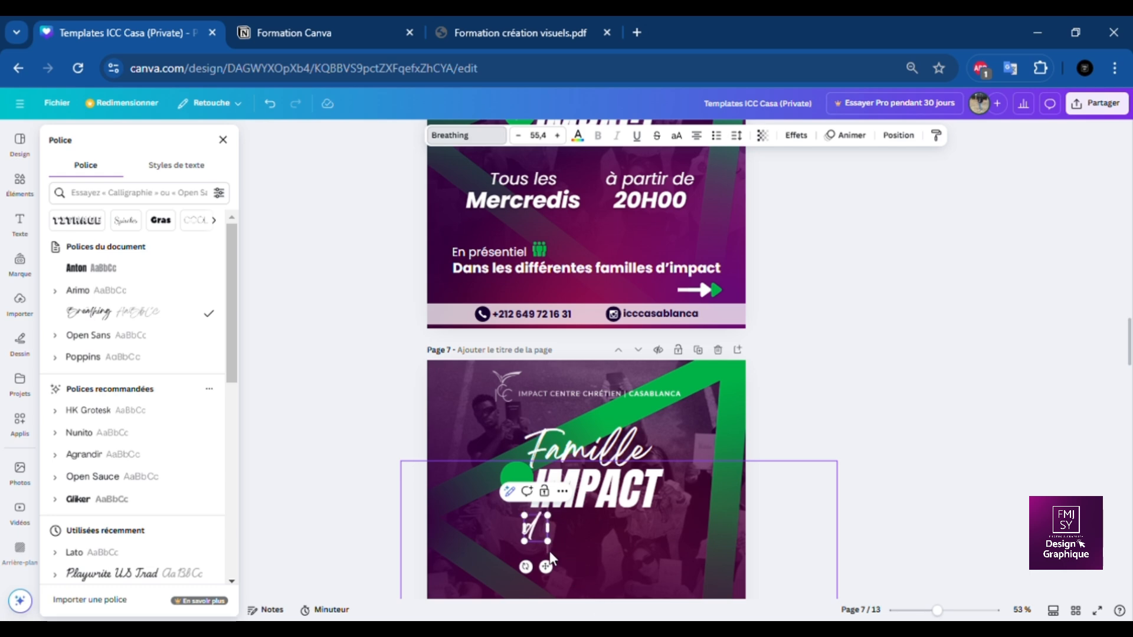
Shrink the "d'" text to size 32,9 and centre it on the green circle beside "IMPACT".
left_click_drag(546, 565, 537, 520)
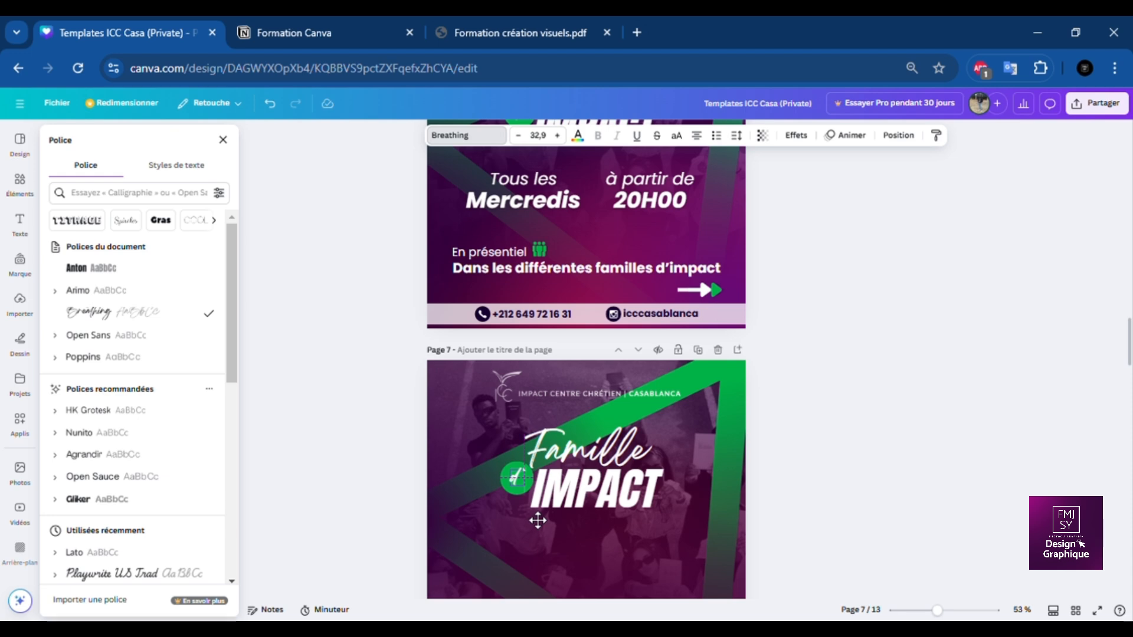
left_click_drag(538, 520, 538, 521)
left_click(483, 503)
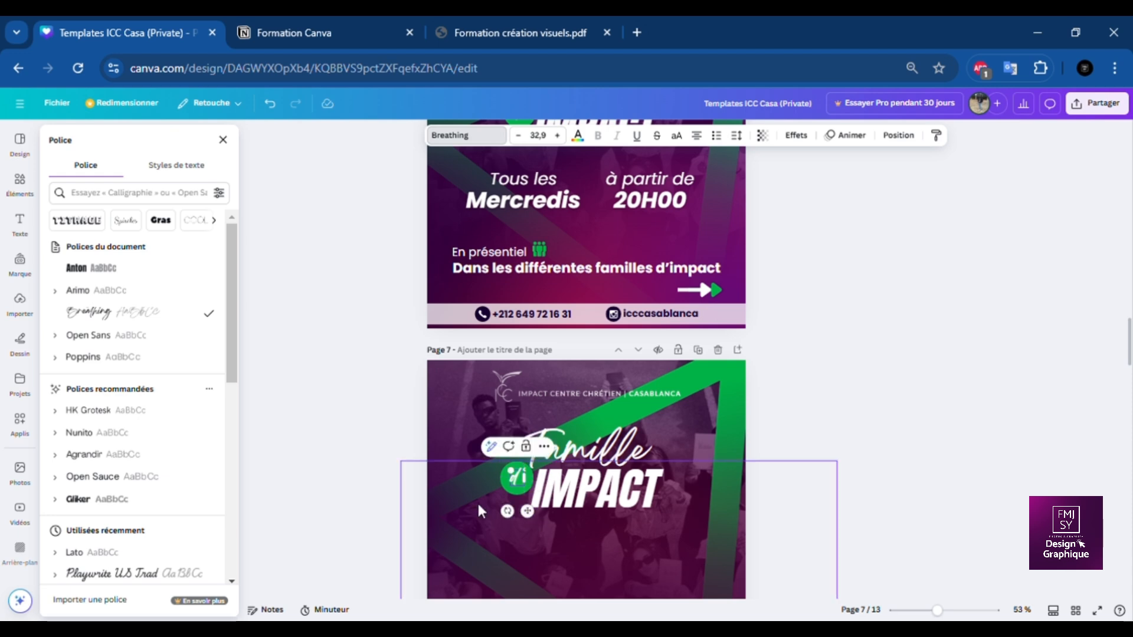
Add a new heading to page 7 and place it below the title, toward the left half of the flyer.
scroll(903, 283, "up", 3)
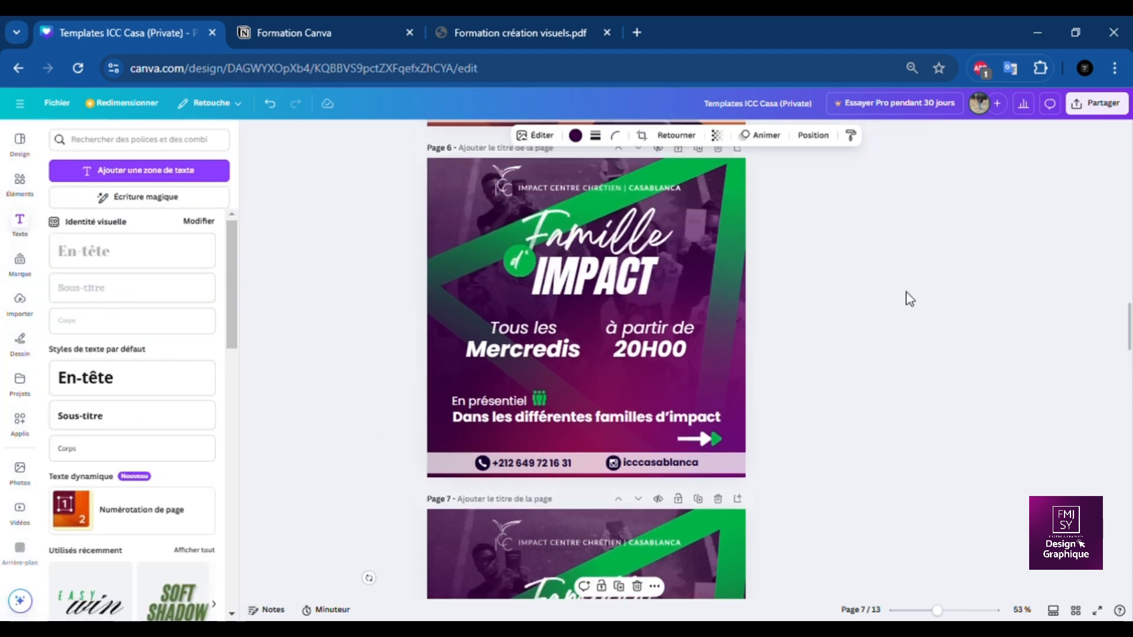
scroll(905, 292, "down", 3)
scroll(907, 298, "down", 1)
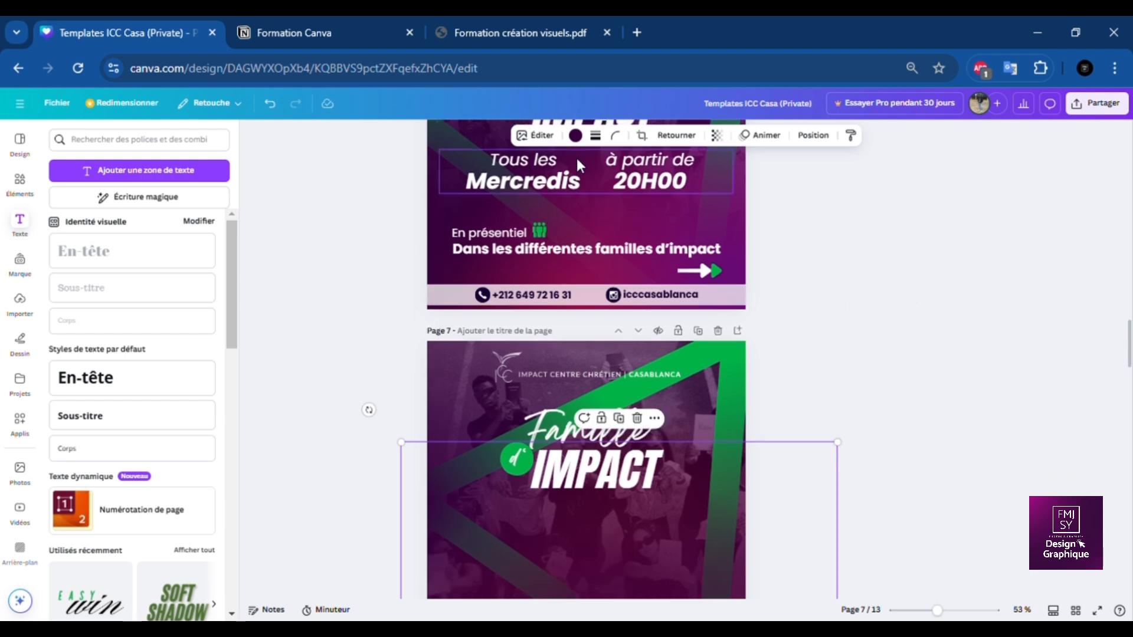
left_click(124, 380)
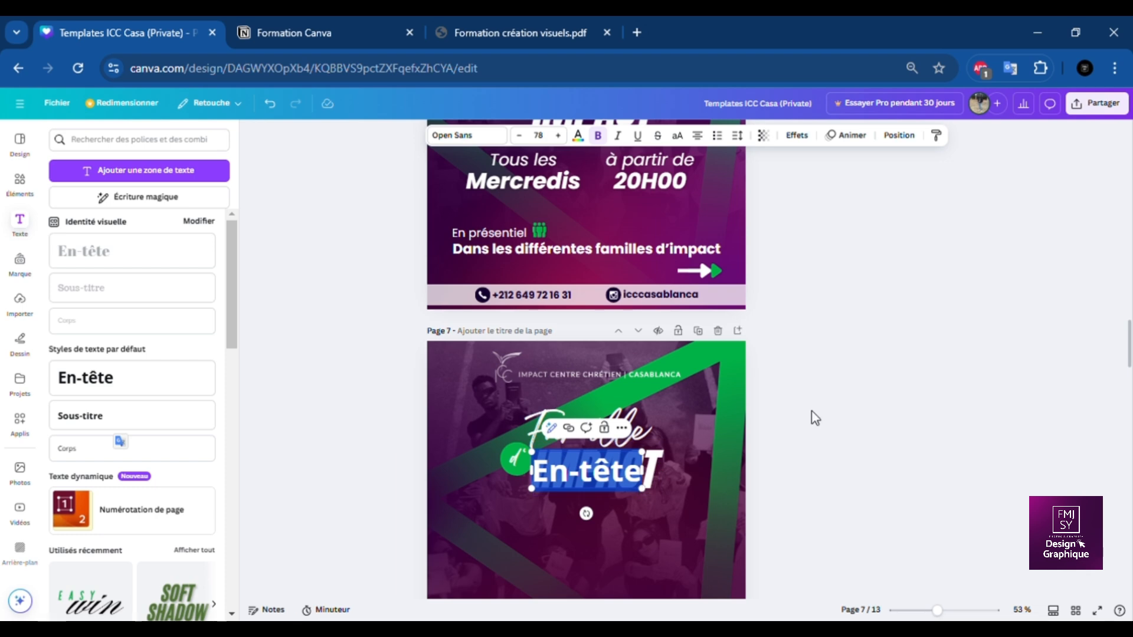
key("BackSpace")
left_click_drag(628, 534, 525, 538)
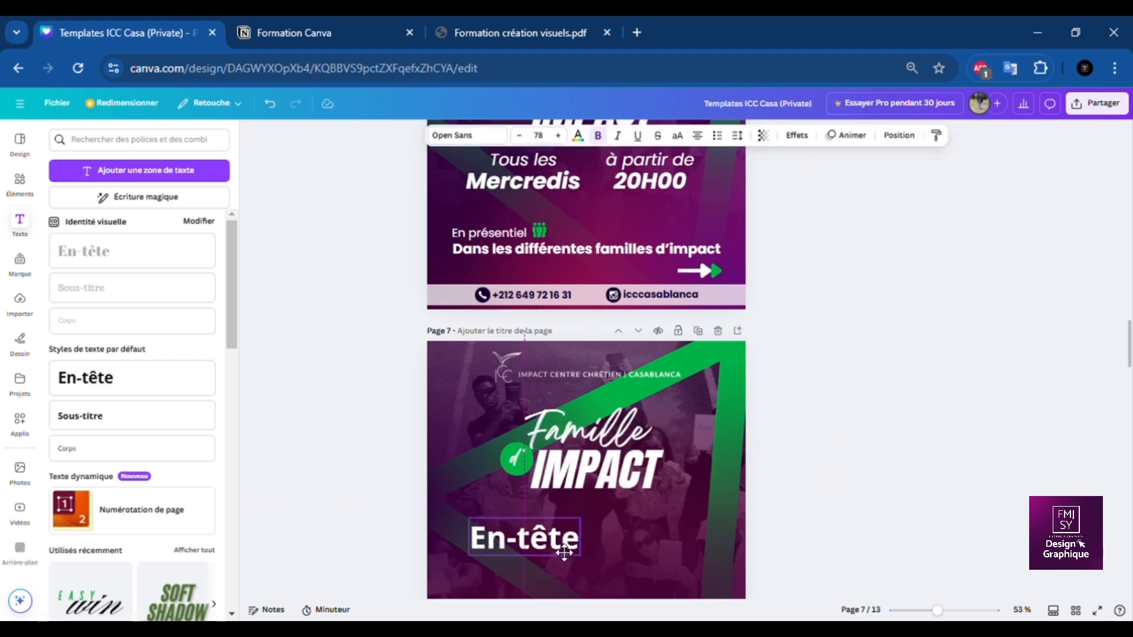
Format the new heading in Poppins, italic and without bold, to match page 6's "Tous les" text.
left_click(523, 158)
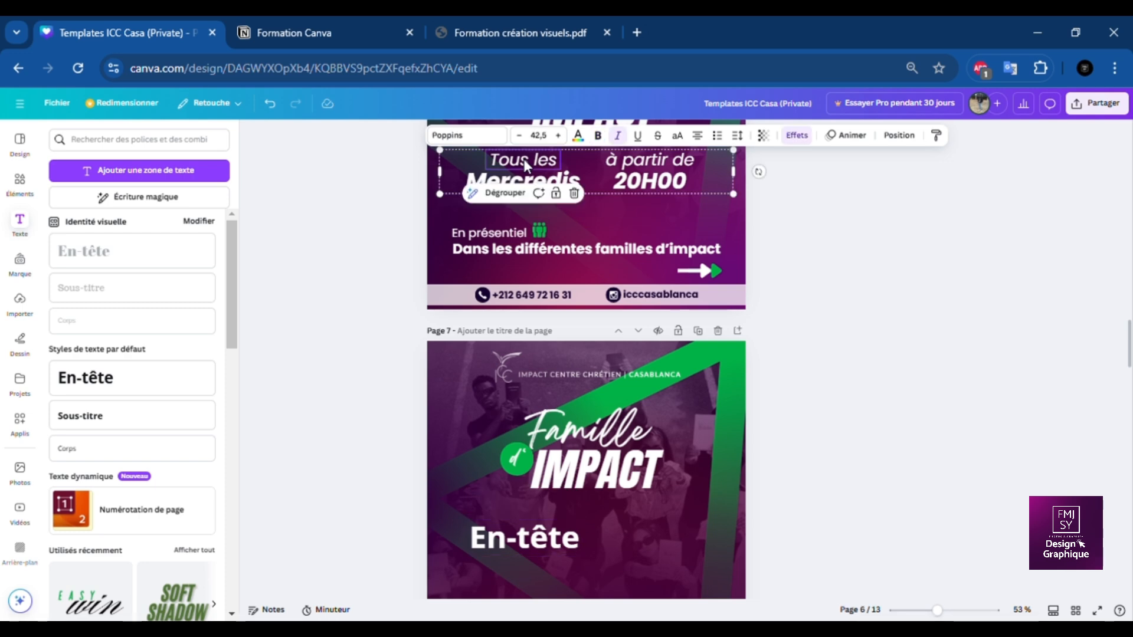
left_click(539, 541)
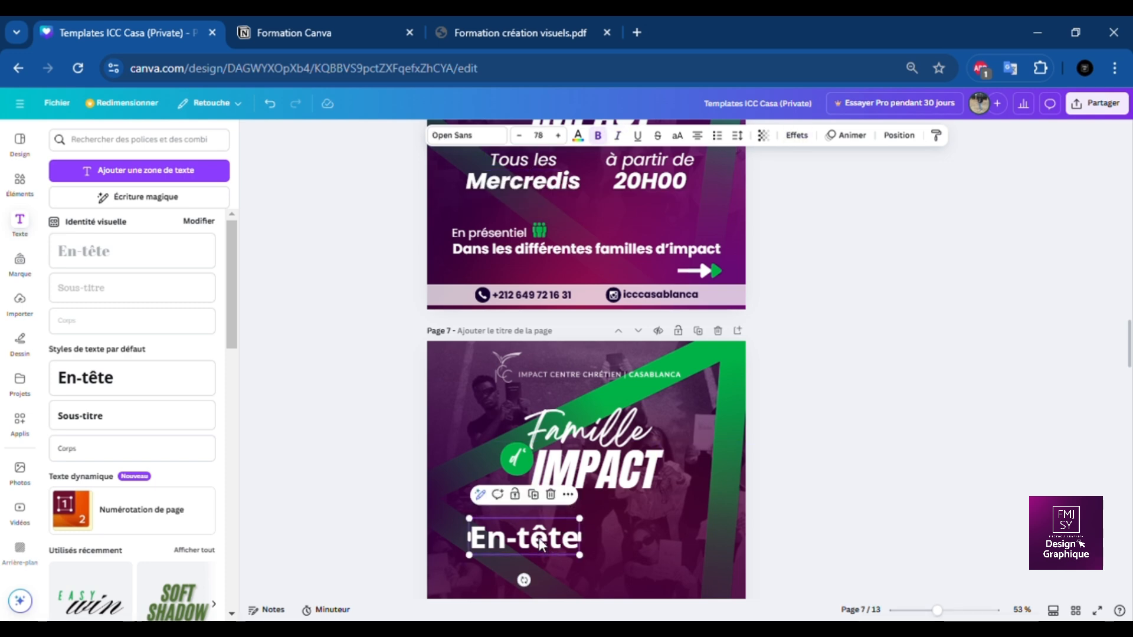
left_click(477, 137)
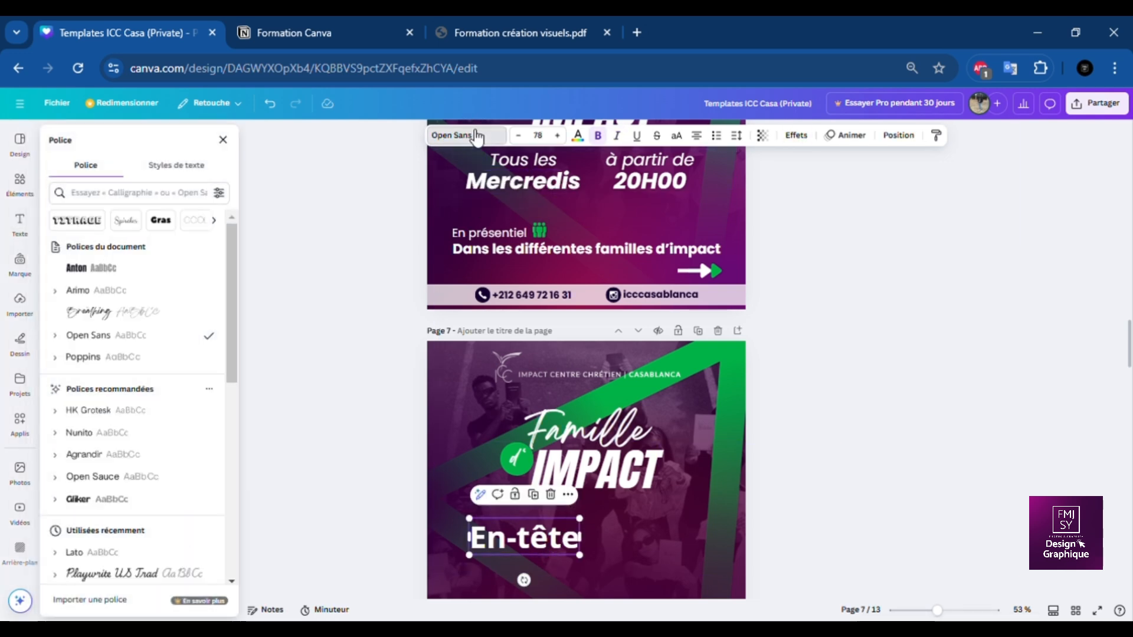
left_click(124, 367)
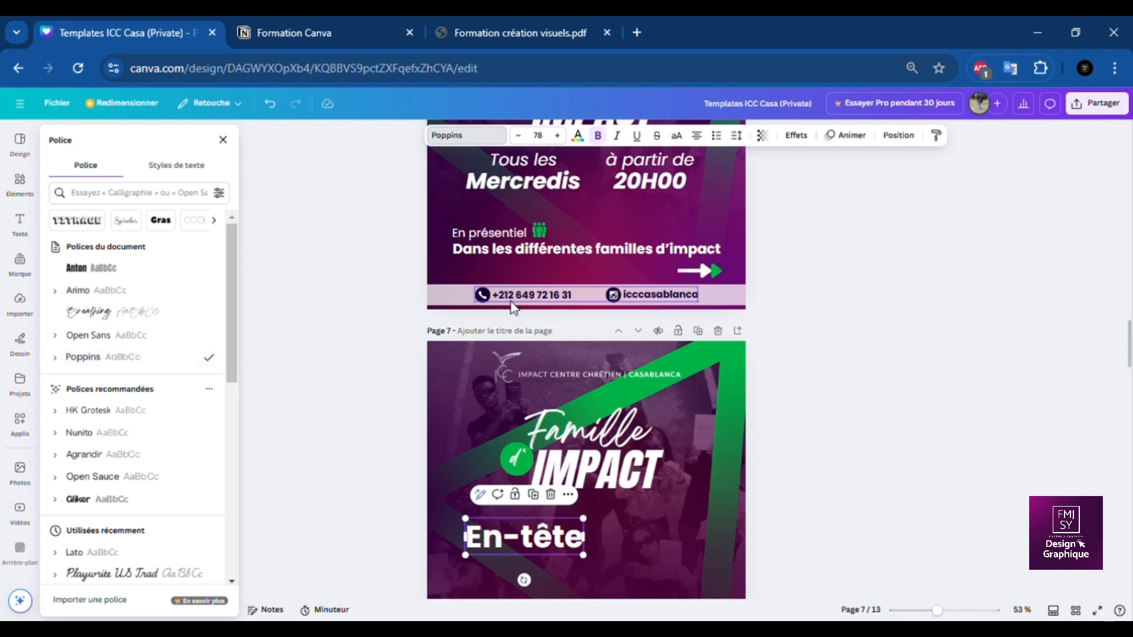
left_click(599, 136)
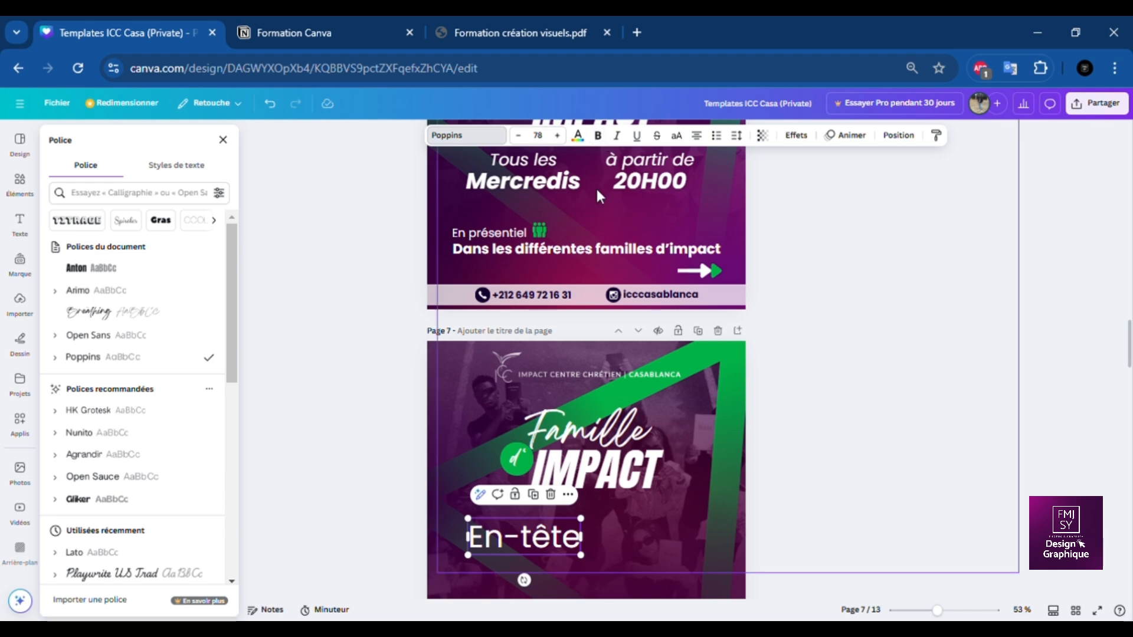
left_click(618, 136)
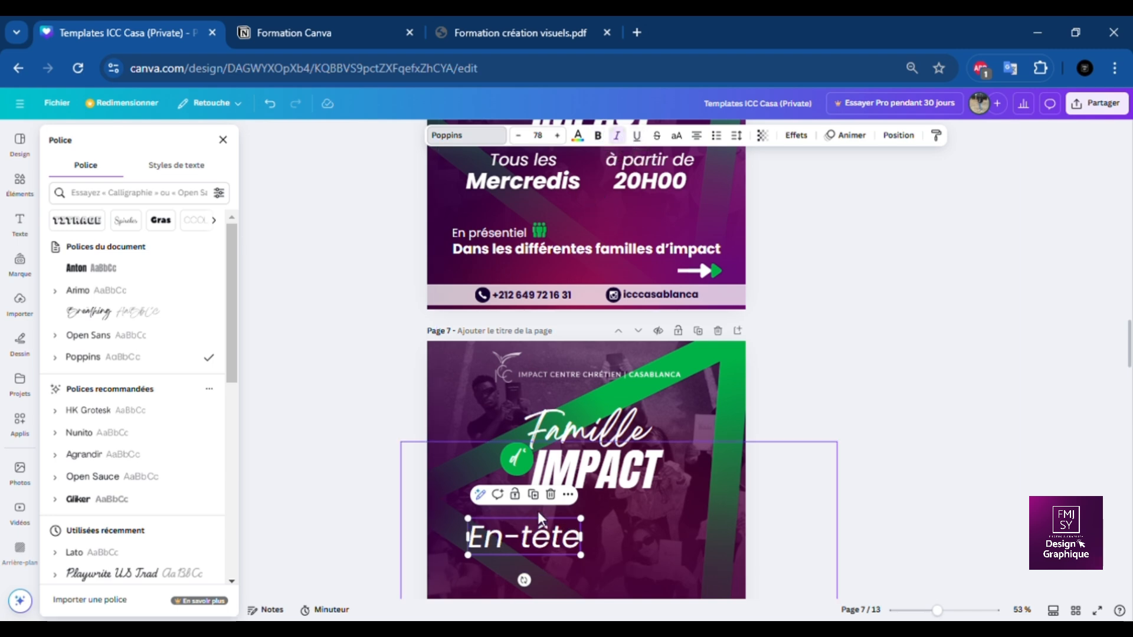
Change the new heading's text to "Tous les" and reduce it to size 50,7.
double_click(523, 542)
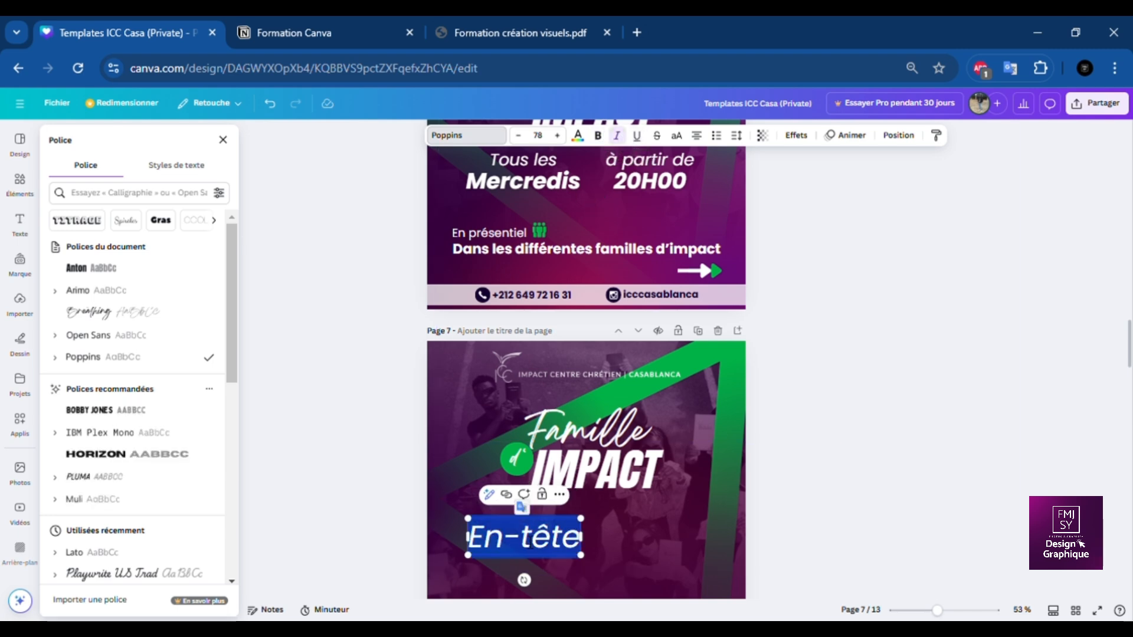
key("BackSpace")
type("Tous les")
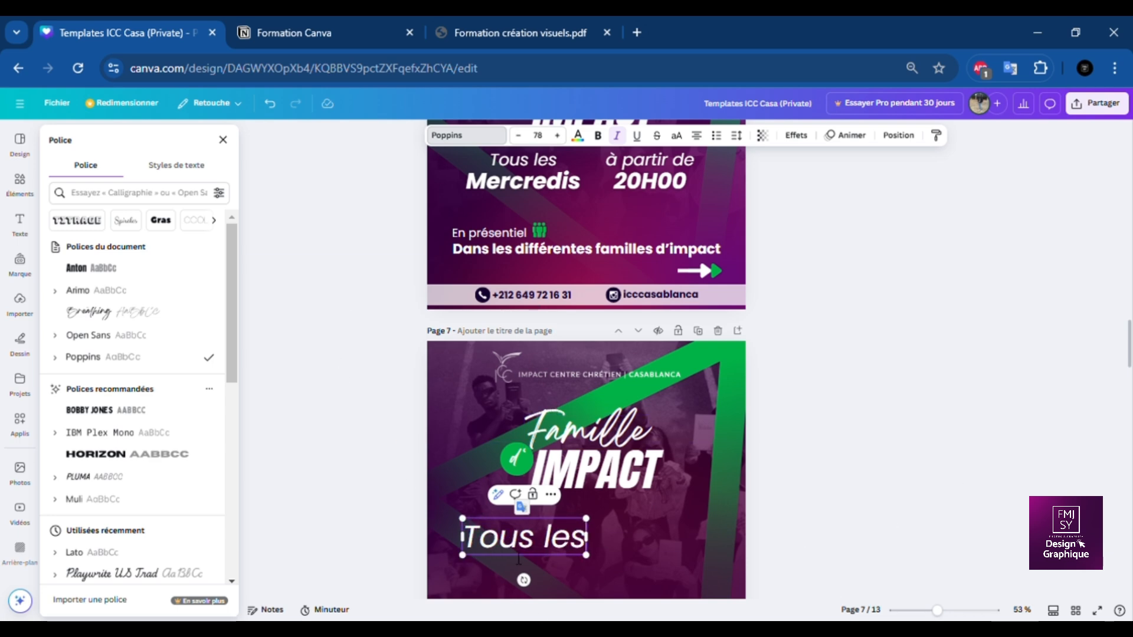
left_click_drag(586, 555, 557, 537)
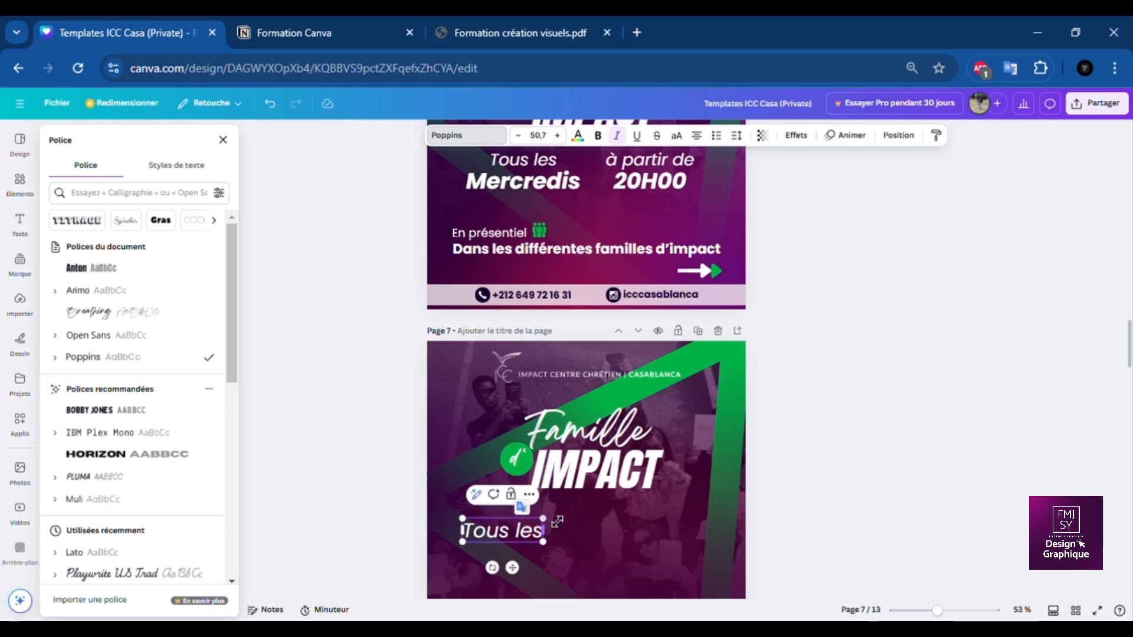
left_click(565, 538)
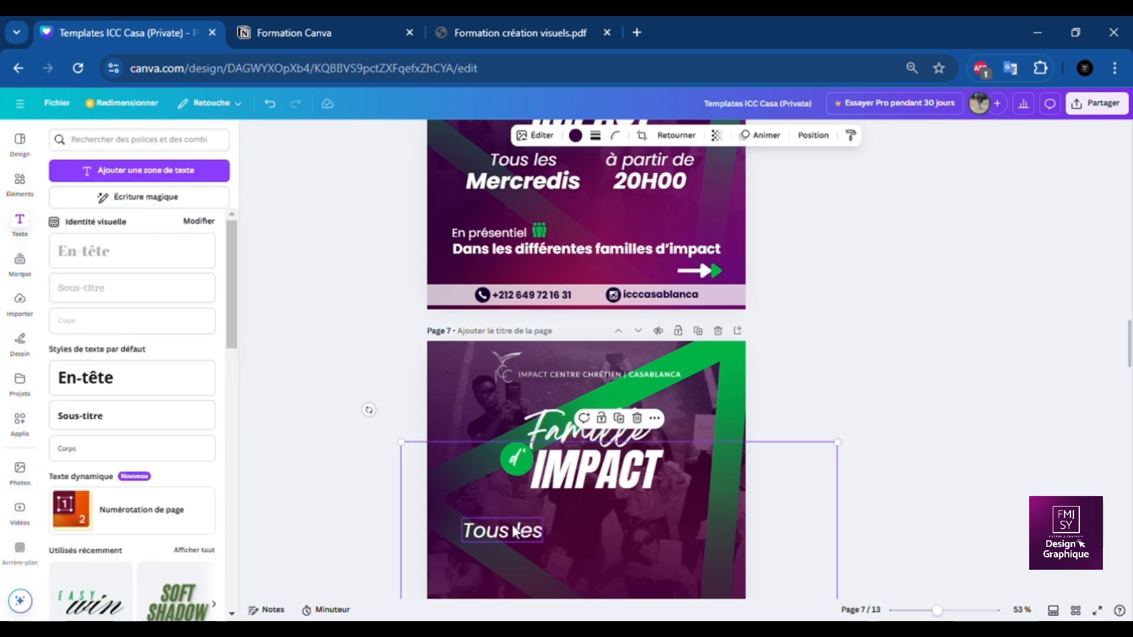
Duplicate the "Tous les" text on page 7 and place the copy directly beneath the original.
left_click(515, 531)
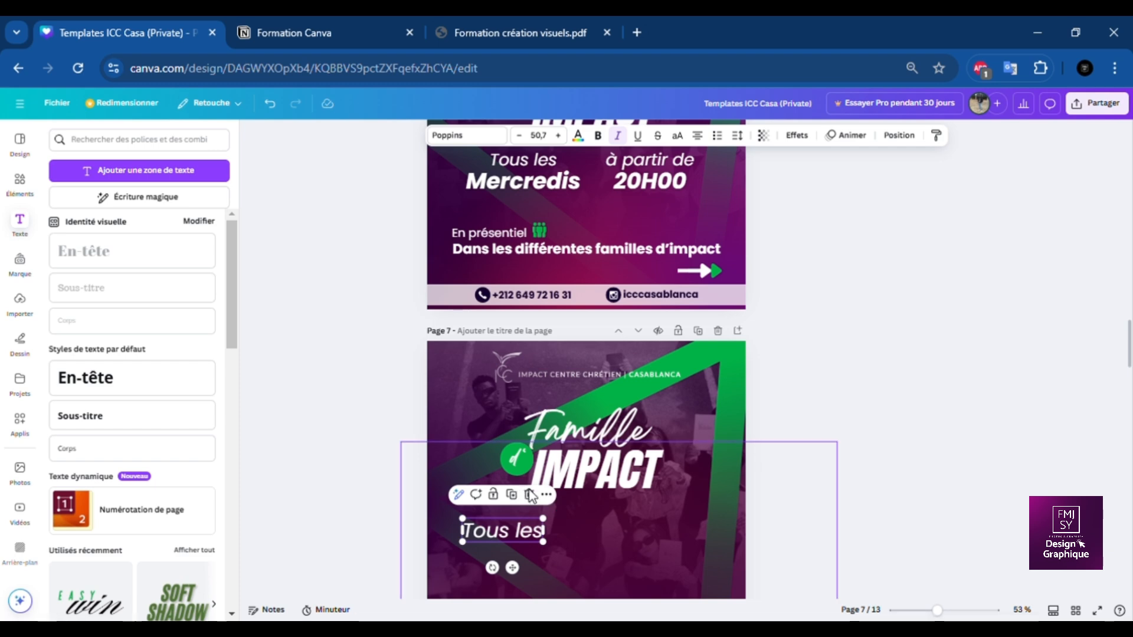
left_click(512, 495)
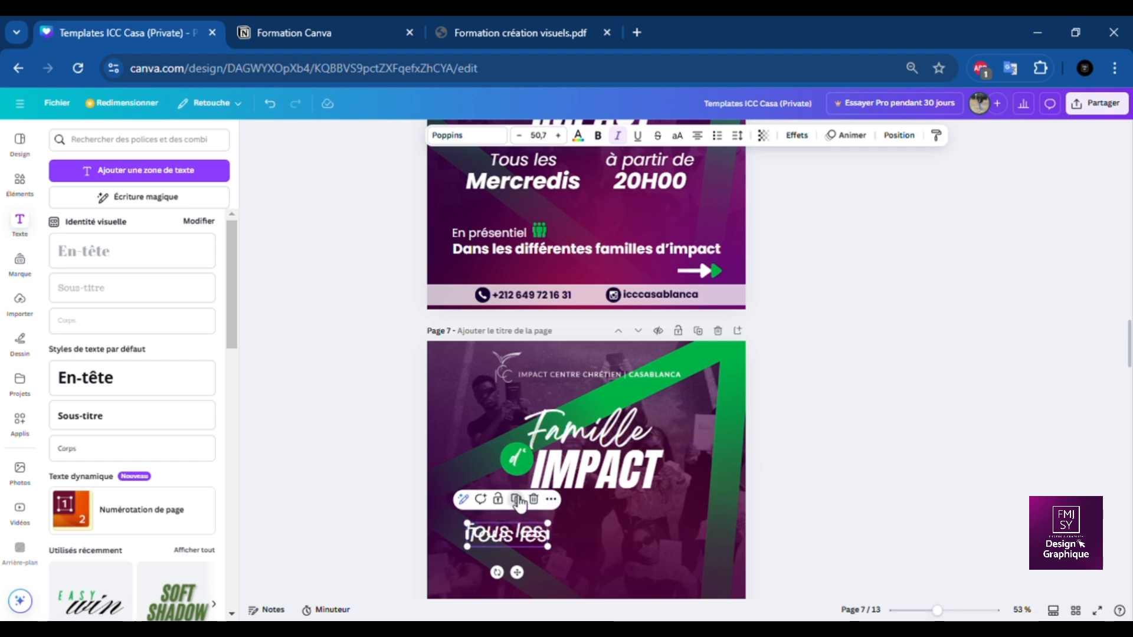
left_click_drag(528, 560, 524, 559)
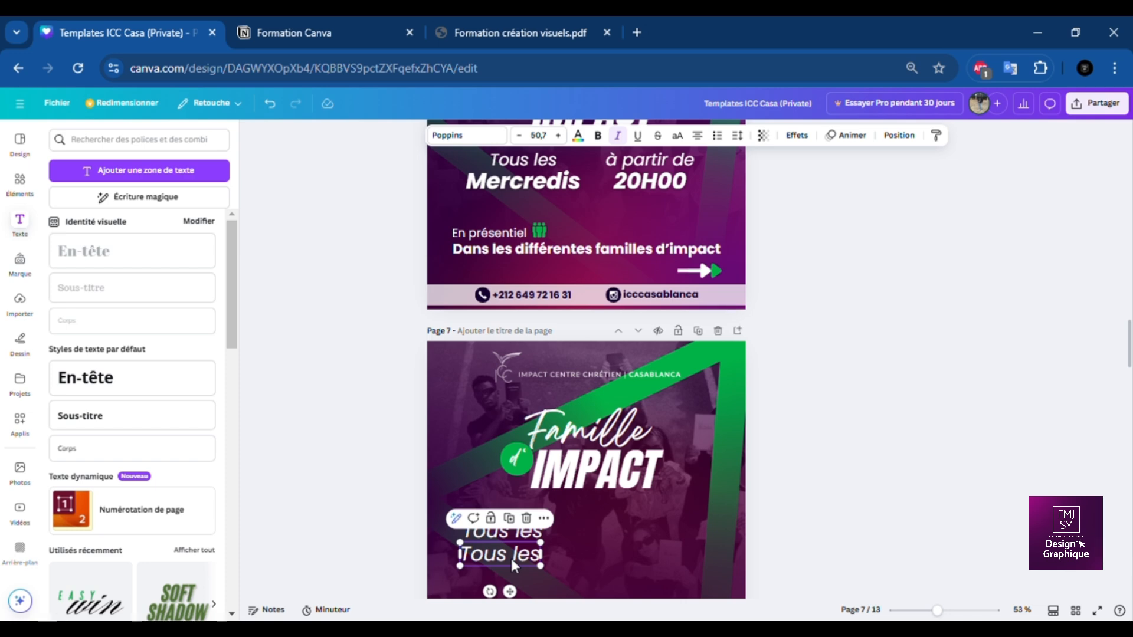
Change the lower "Tous les" copy to "Mercredis" and make it bold.
double_click(511, 558)
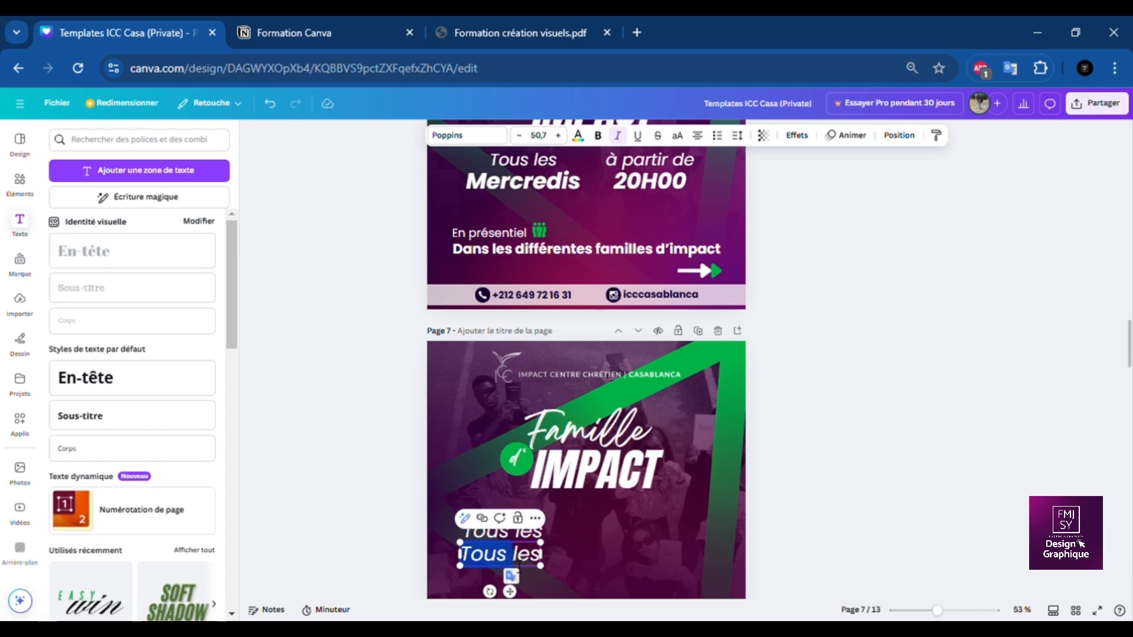
triple_click(519, 566)
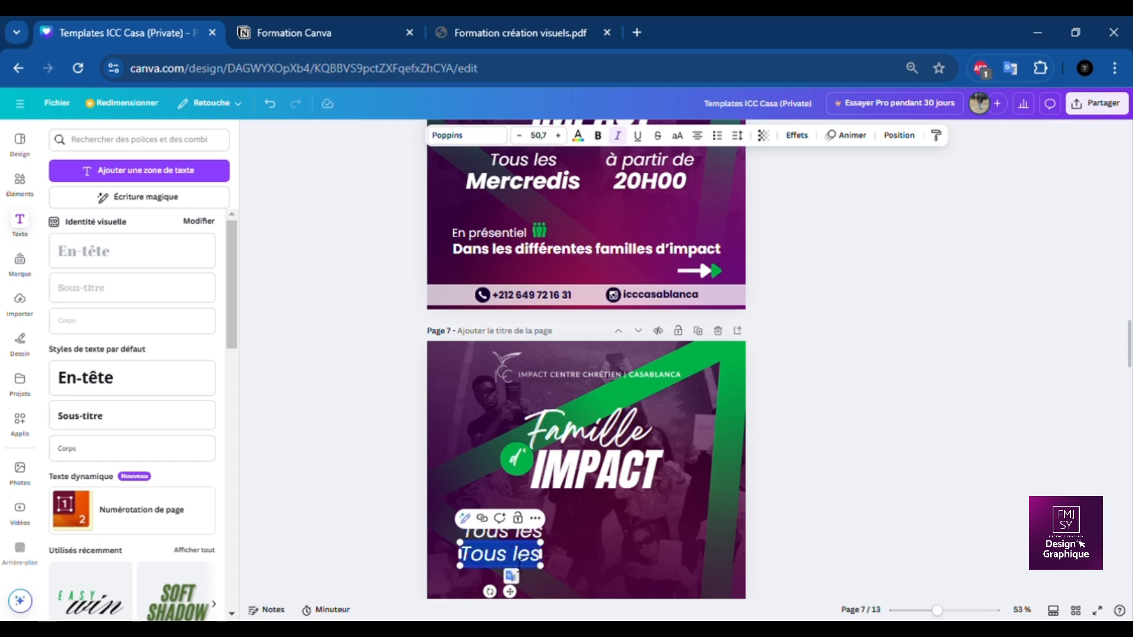
type("Merc")
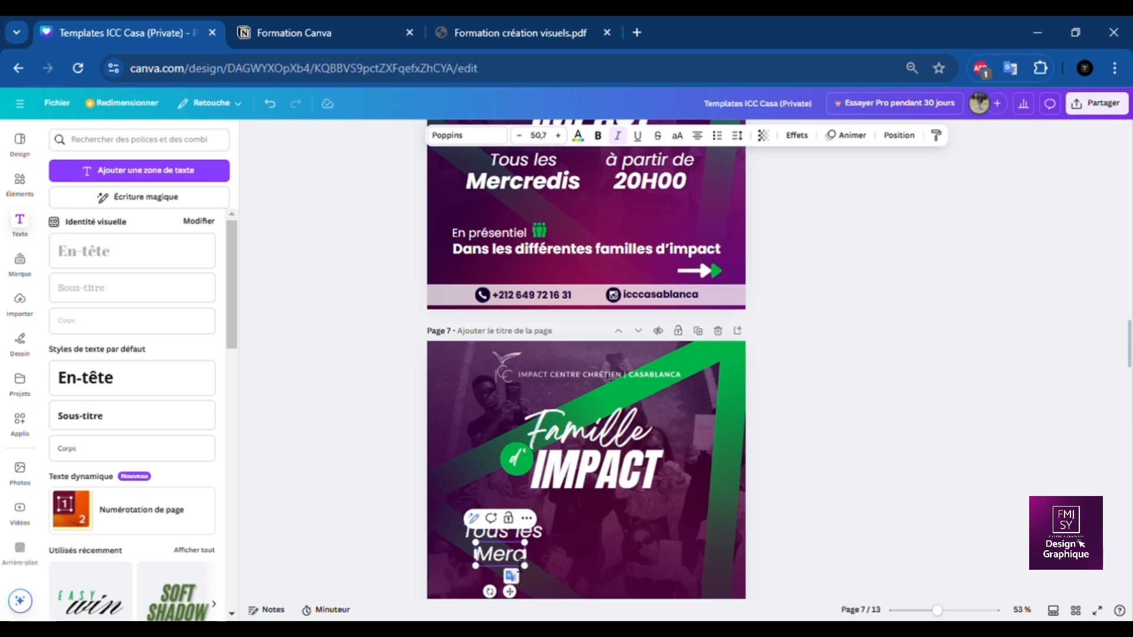
type("redis")
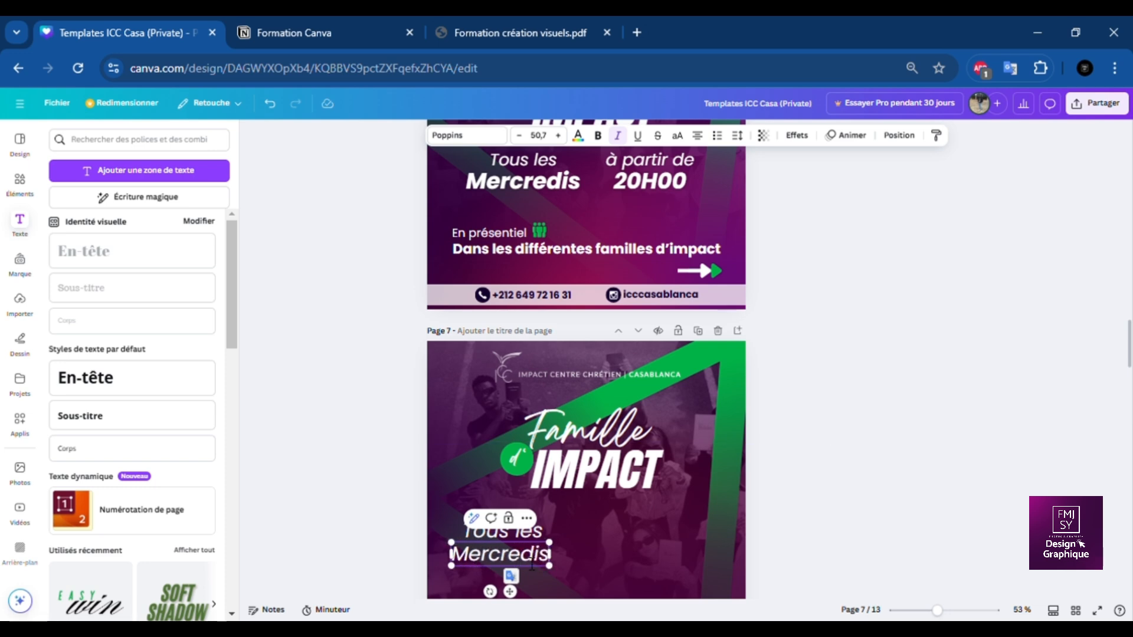
double_click(533, 566)
left_click(612, 137)
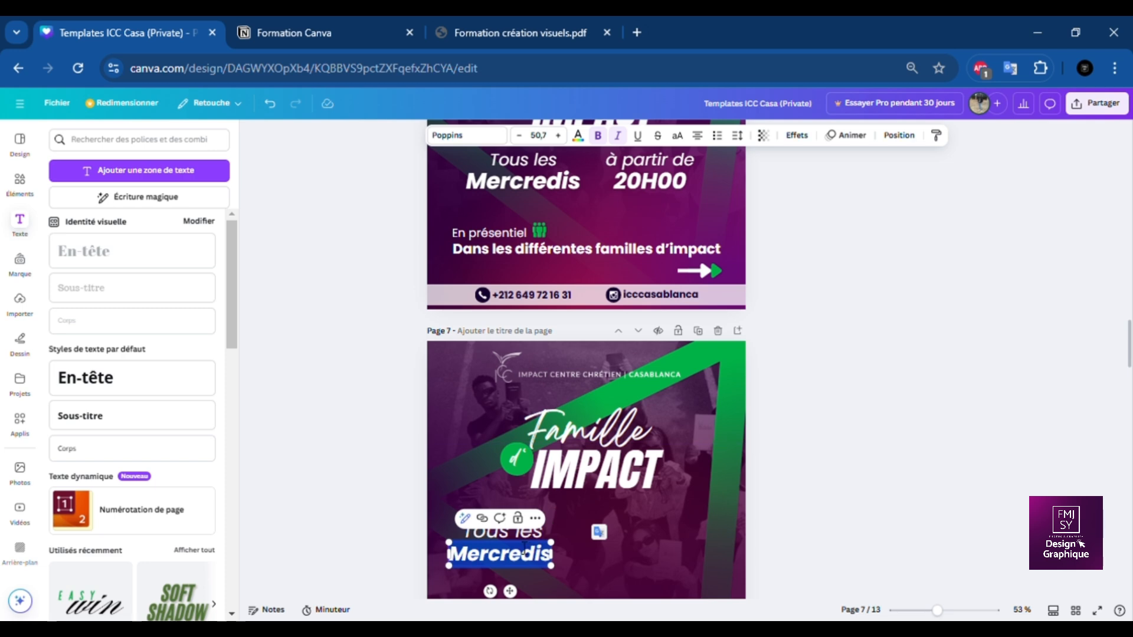
left_click(648, 525)
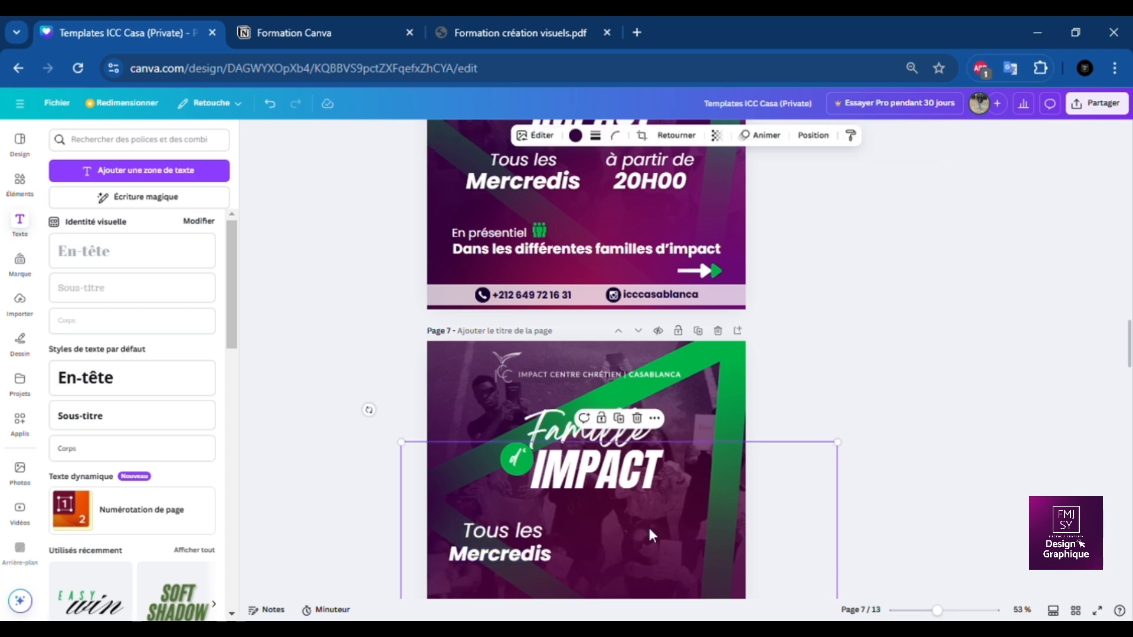
Align the centres of "Tous les" and "Mercredis" on page 7 and group the two texts.
left_click(512, 542)
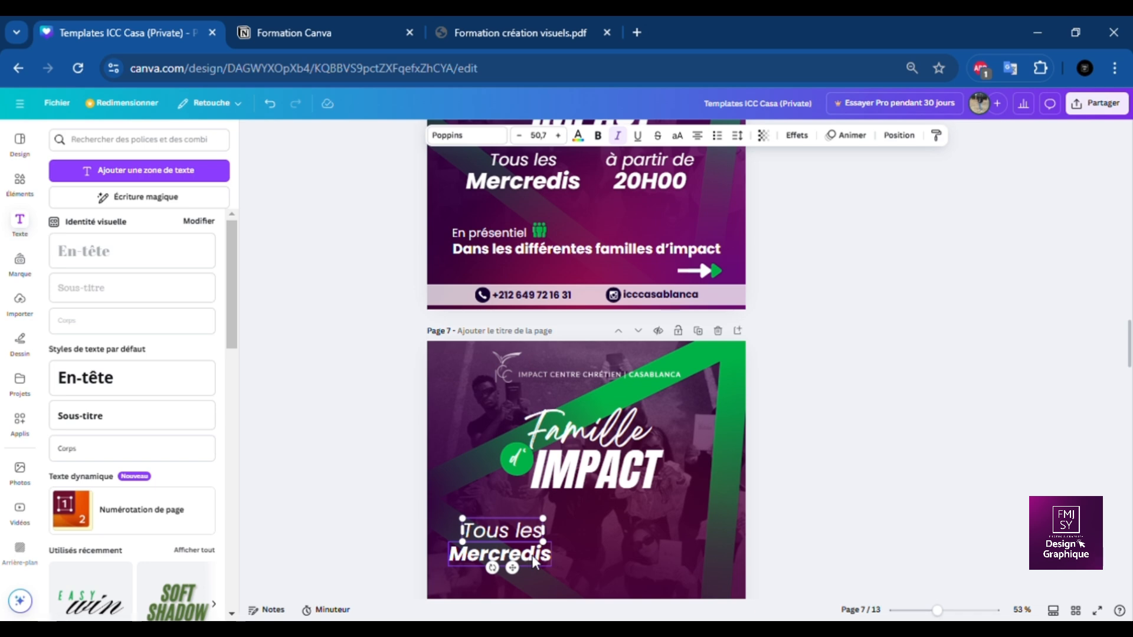
left_click(535, 550, "shift")
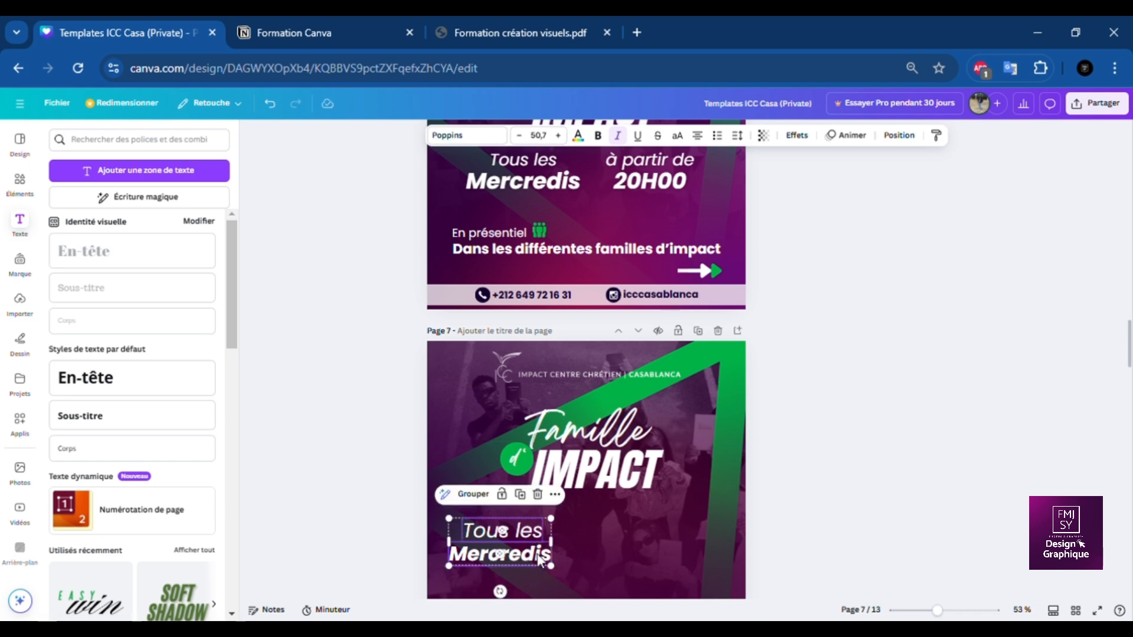
left_click(903, 138)
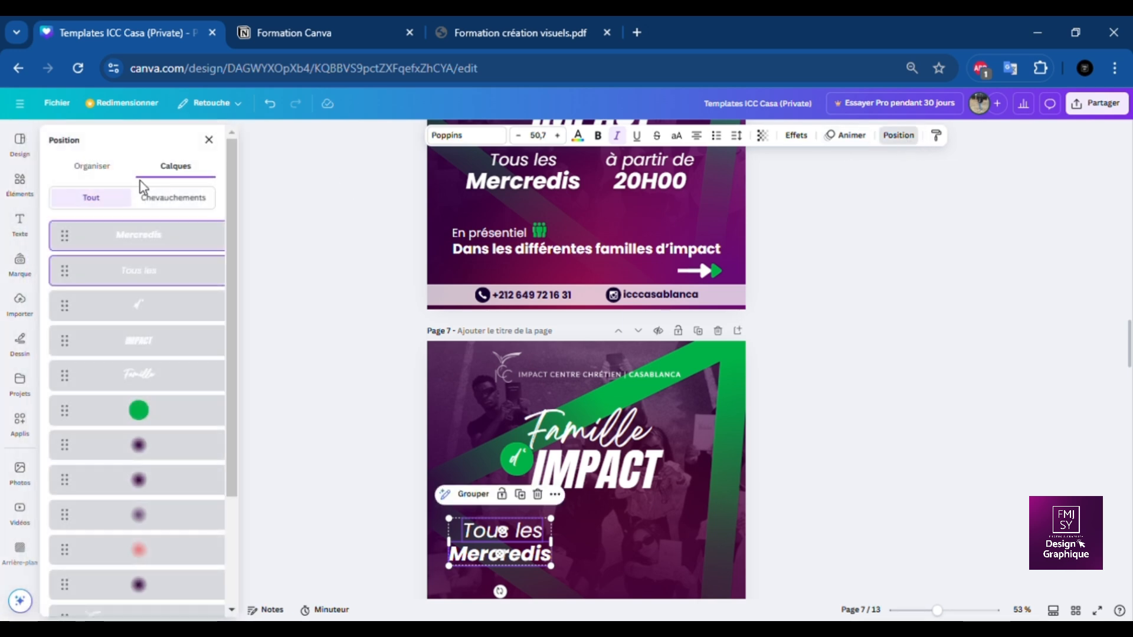
left_click(113, 174)
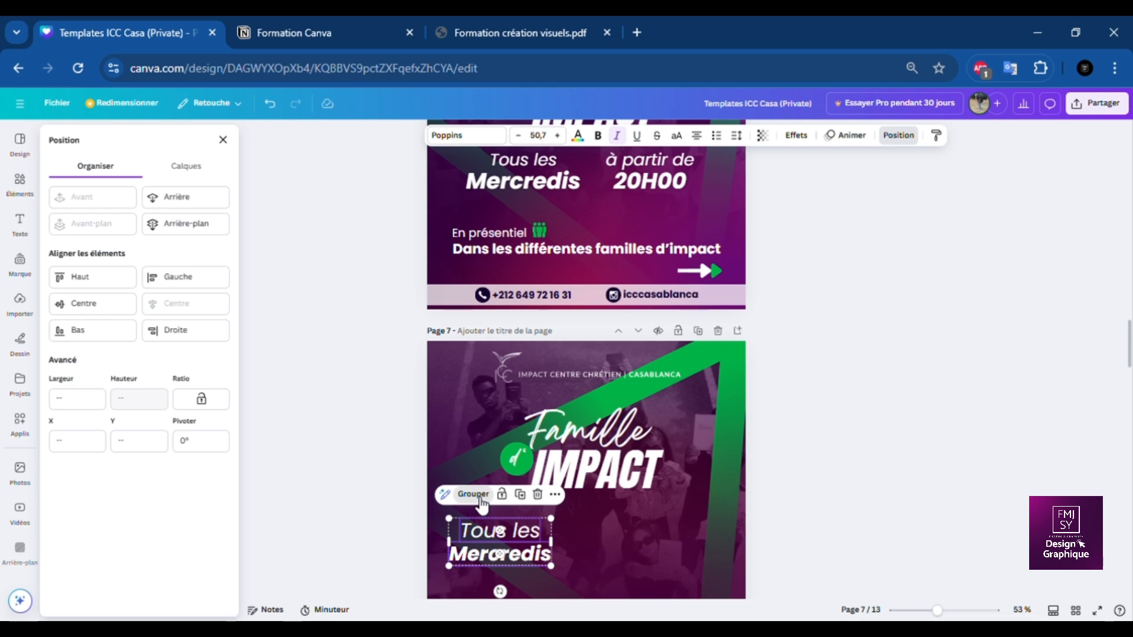
key("ctrl+g")
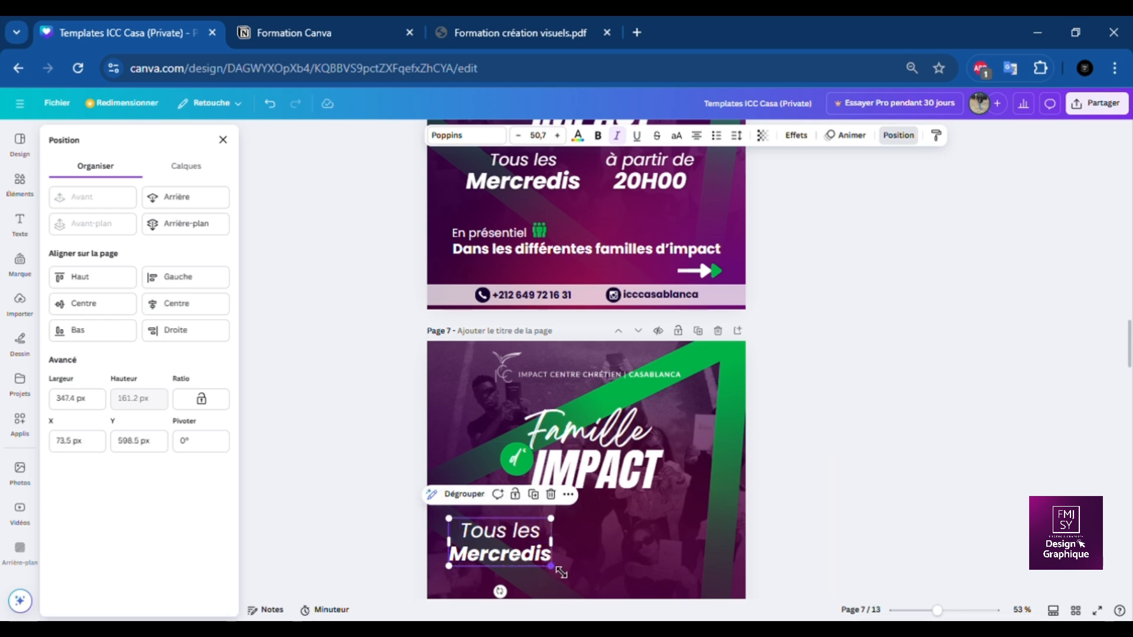
Enlarge the "Tous les Mercredis" group to text size 52,8 and place a duplicate beside it in the flyer's right half.
left_click_drag(561, 574, 692, 542)
left_click(546, 491)
Change the duplicated group's lines to "à partir de" and "20H00", widening the group so the first line fits on one line.
triple_click(663, 526)
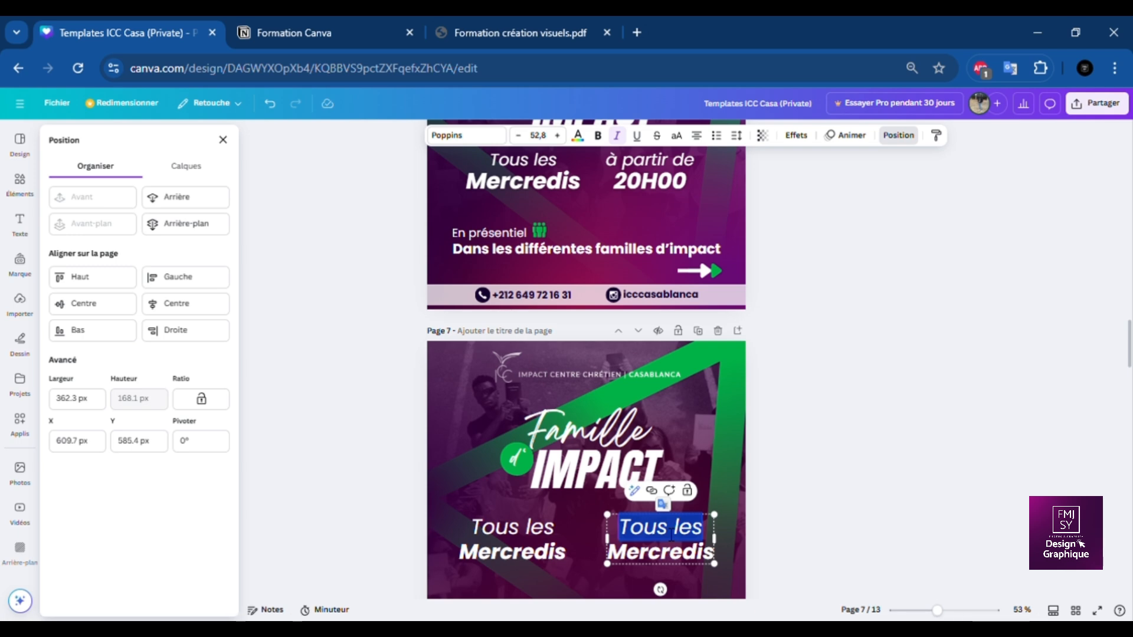
type("à partir")
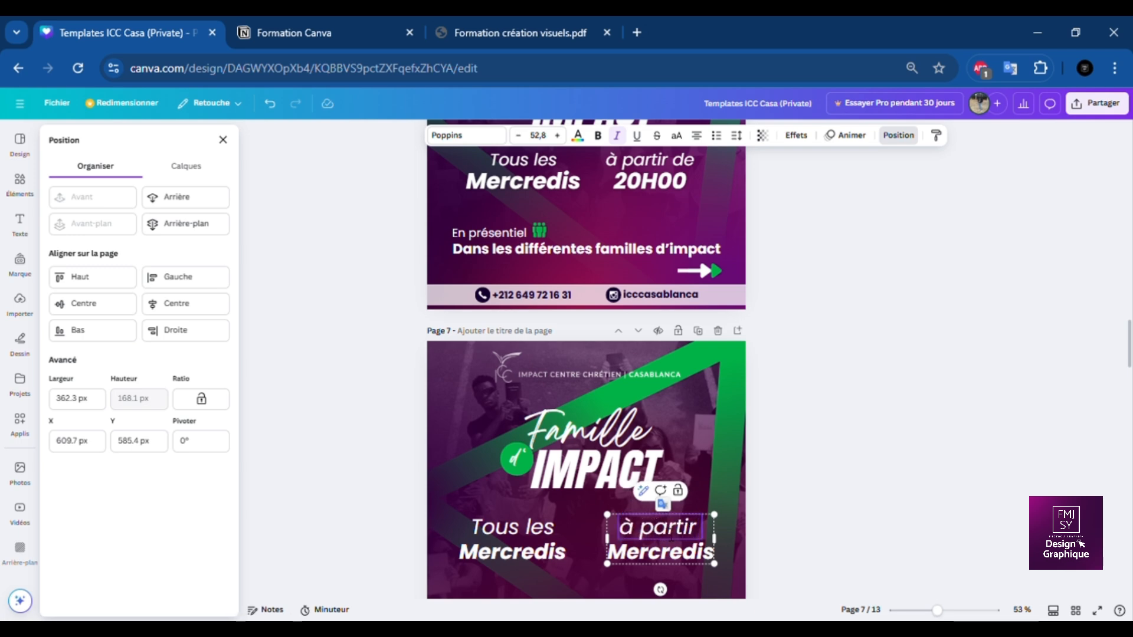
type(" de")
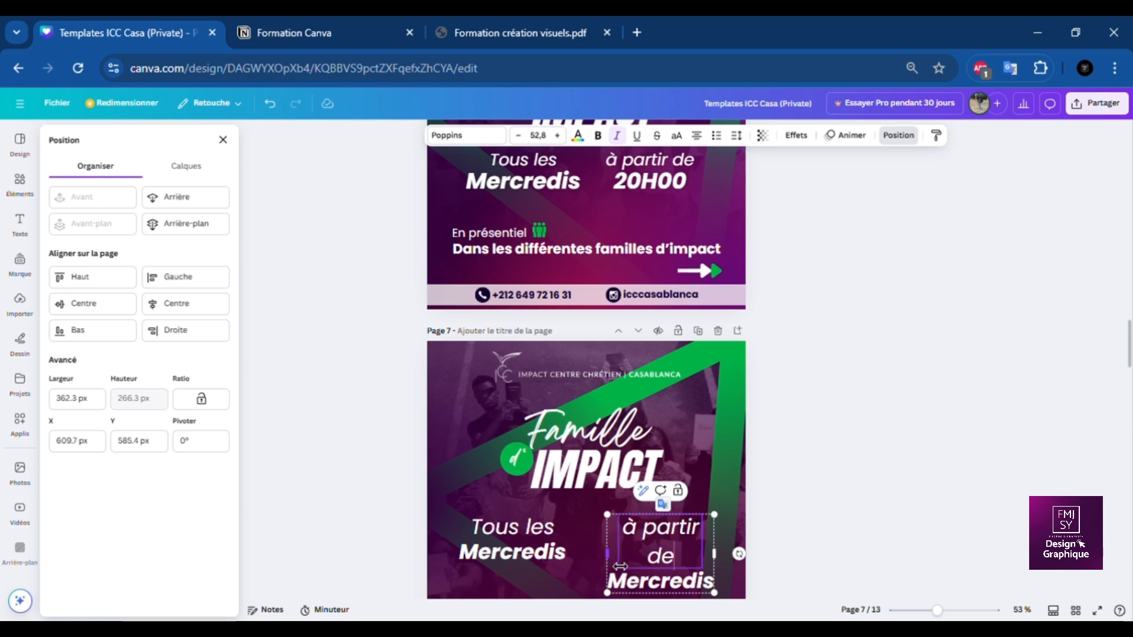
left_click_drag(608, 554, 565, 552)
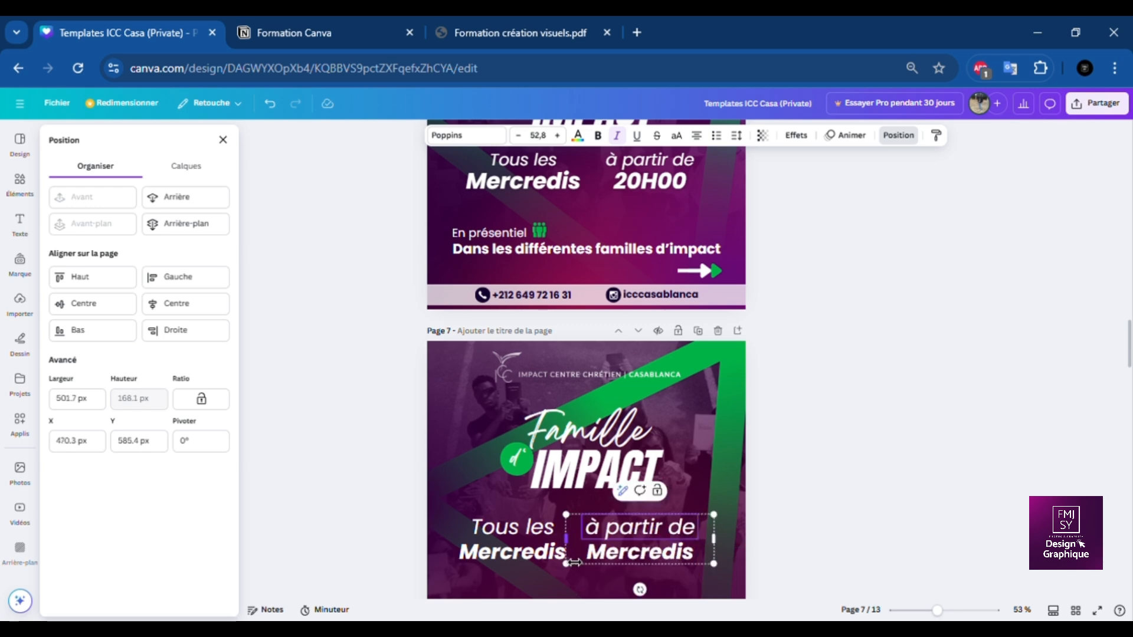
double_click(647, 551)
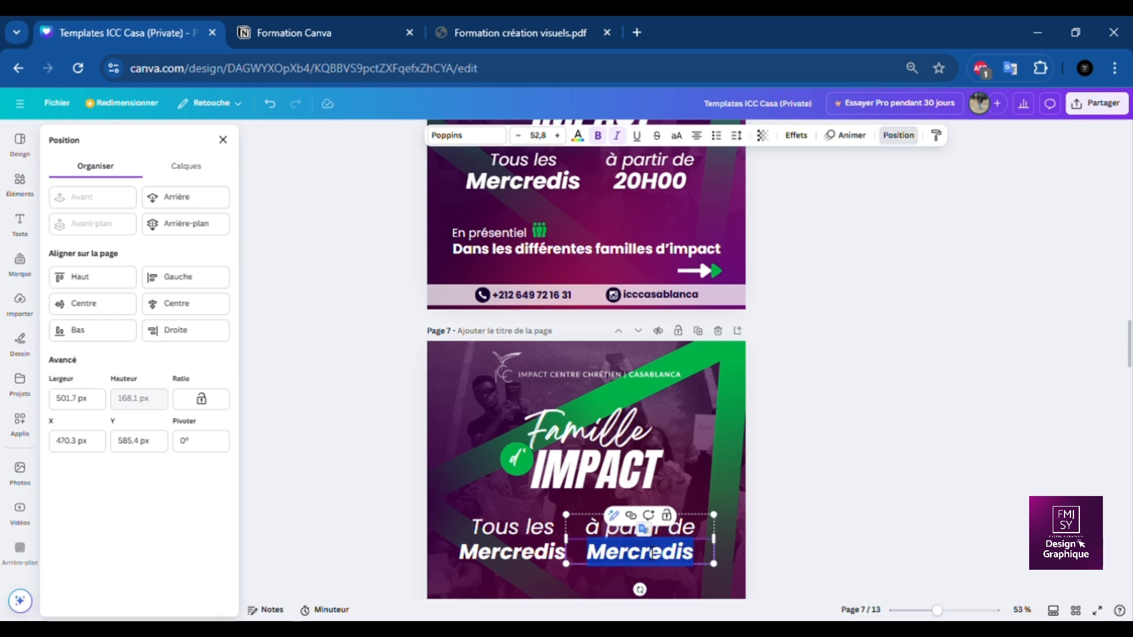
type("20H00")
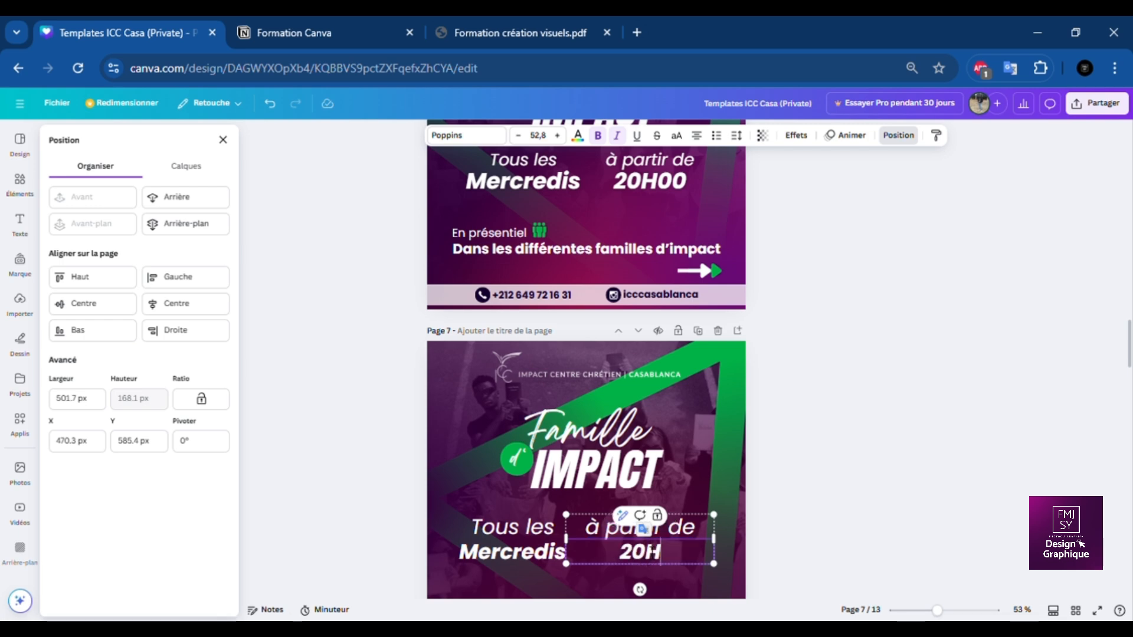
Group the day and time blocks, shrink them to text size 47,1 and centre the group horizontally on page 7.
left_click(537, 542, "shift")
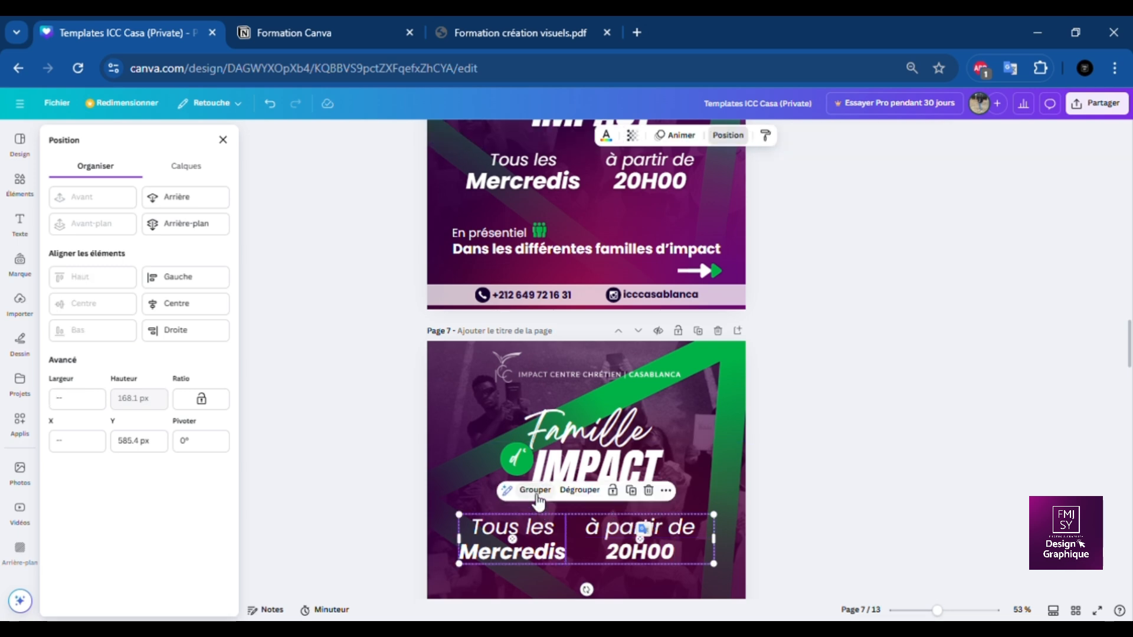
left_click(535, 491)
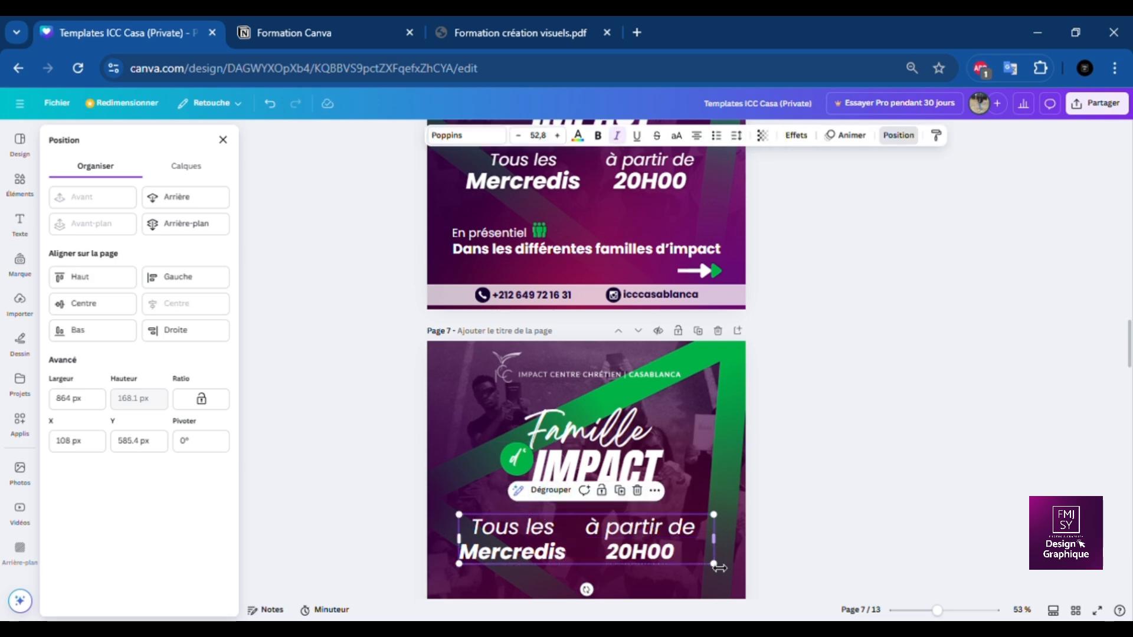
left_click_drag(715, 565, 685, 561)
left_click_drag(573, 537, 593, 538)
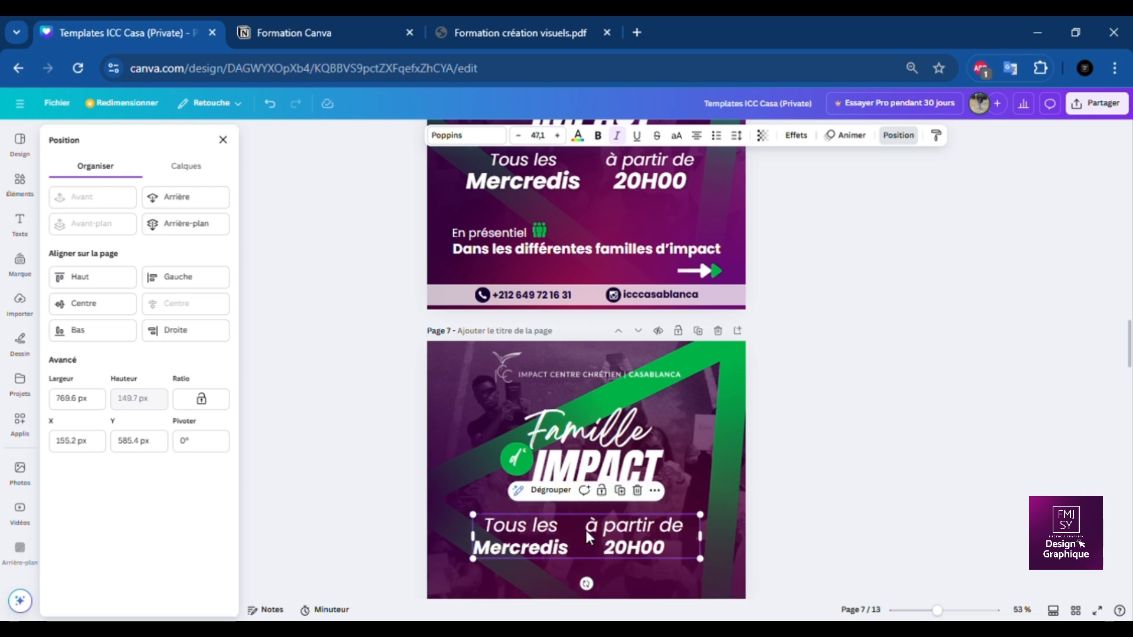
Compare page 7 with page 6 and ungroup the day and time texts on page 7.
scroll(816, 506, "down", 1)
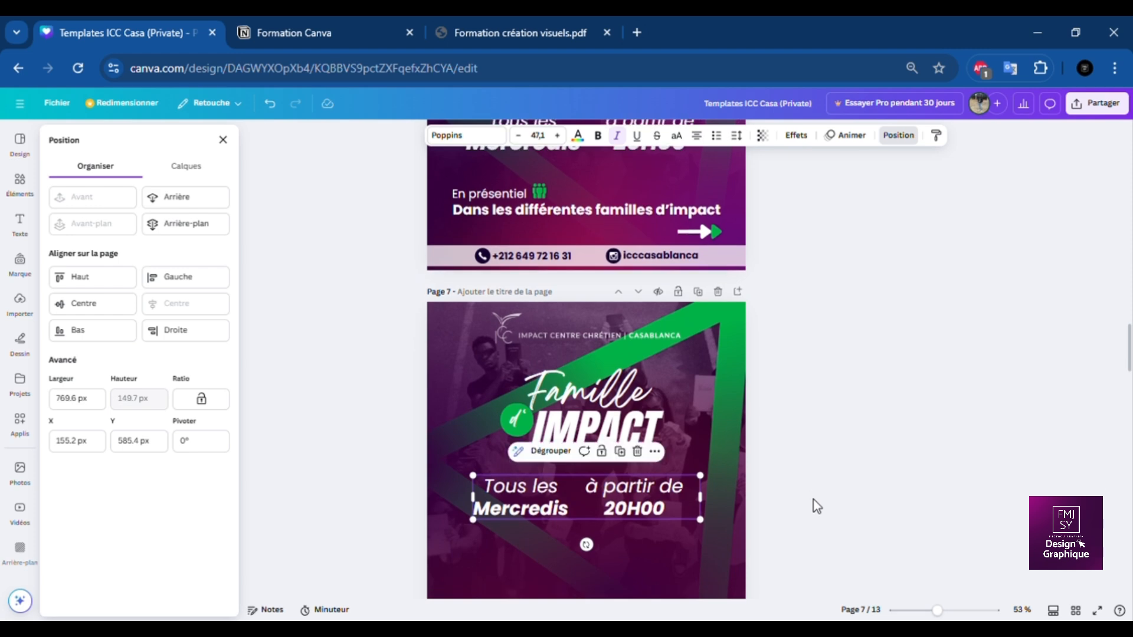
scroll(817, 506, "down", 2)
scroll(816, 506, "up", 3)
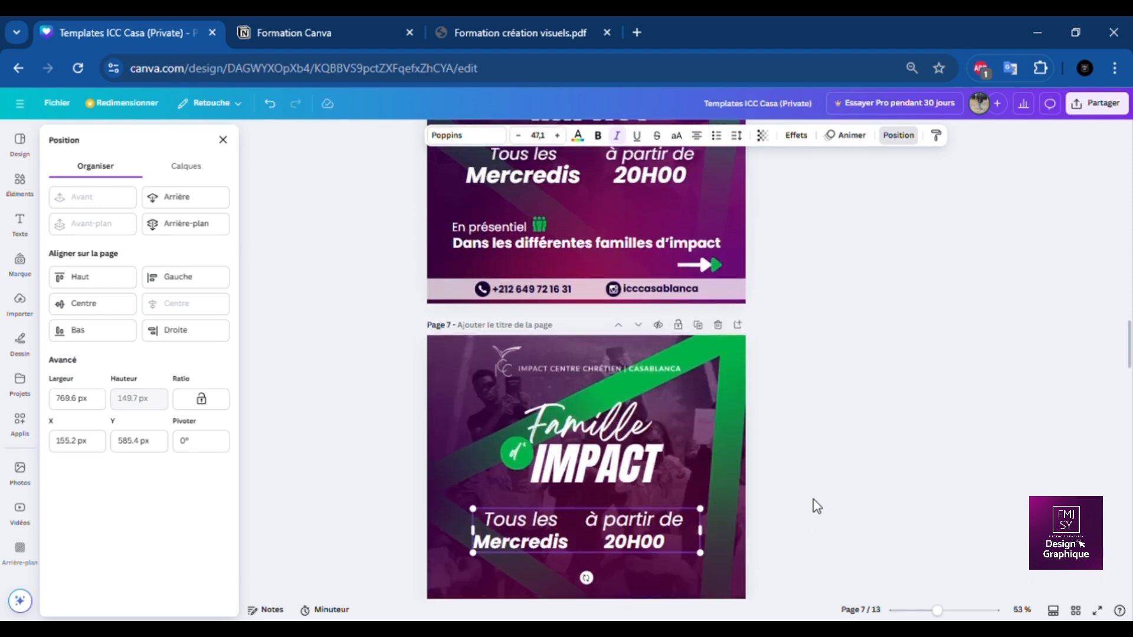
scroll(816, 506, "up", 2)
scroll(816, 507, "down", 5)
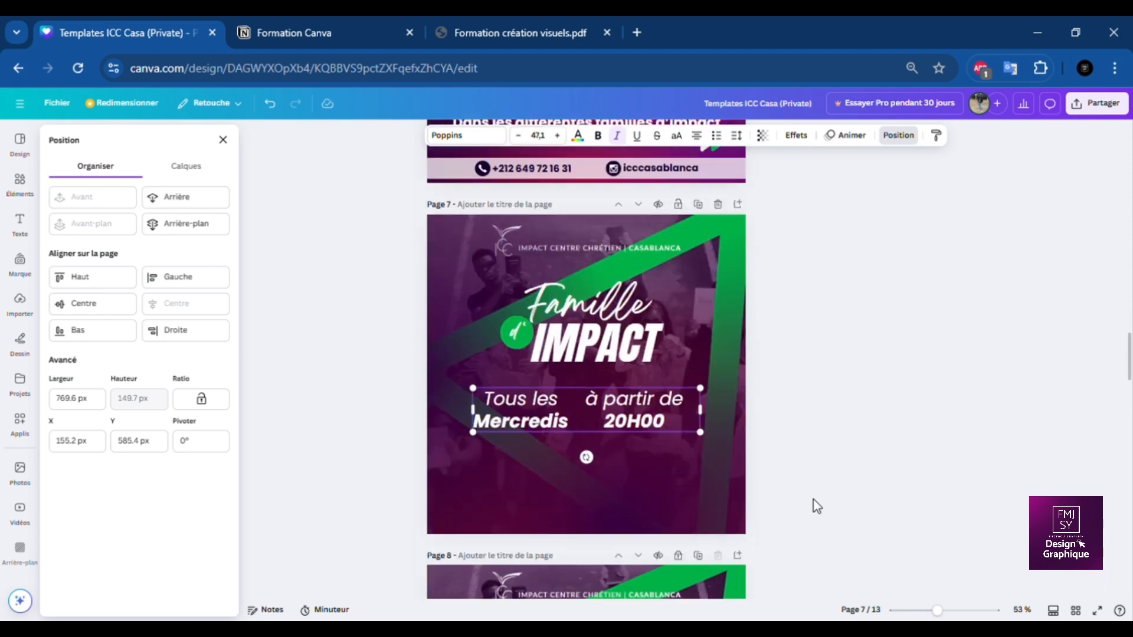
scroll(816, 506, "up", 3)
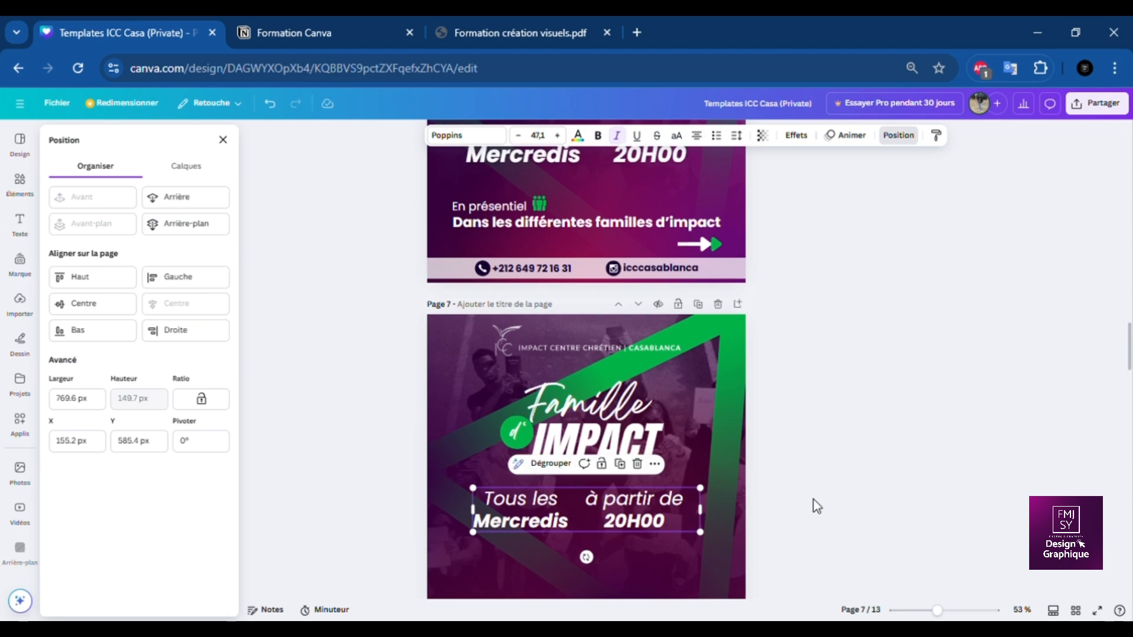
scroll(816, 506, "down", 3)
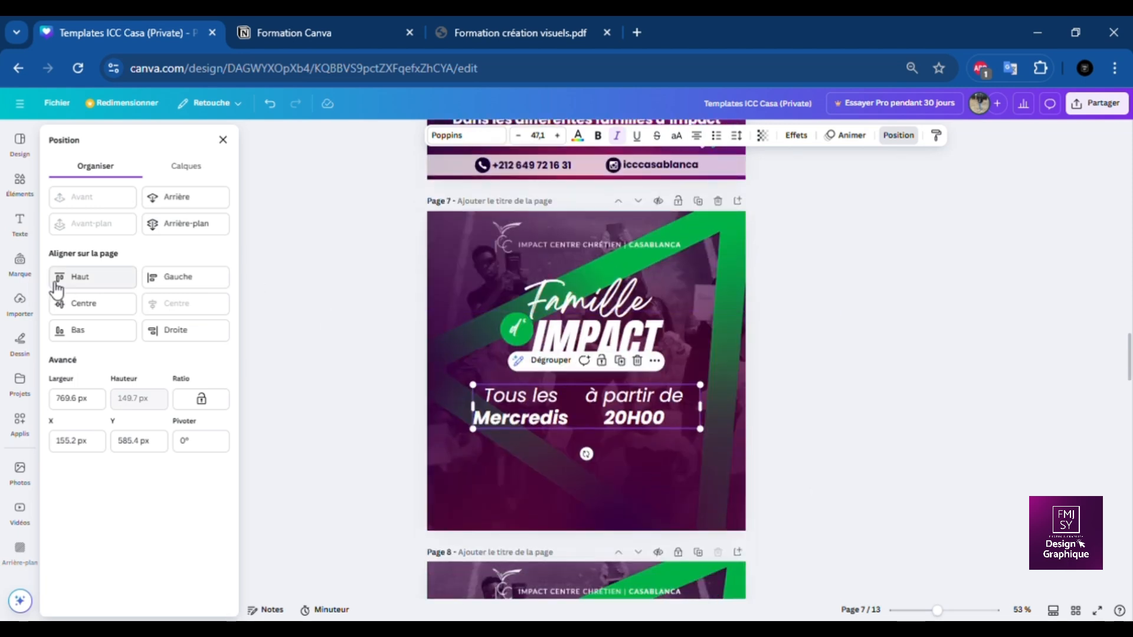
left_click(550, 415)
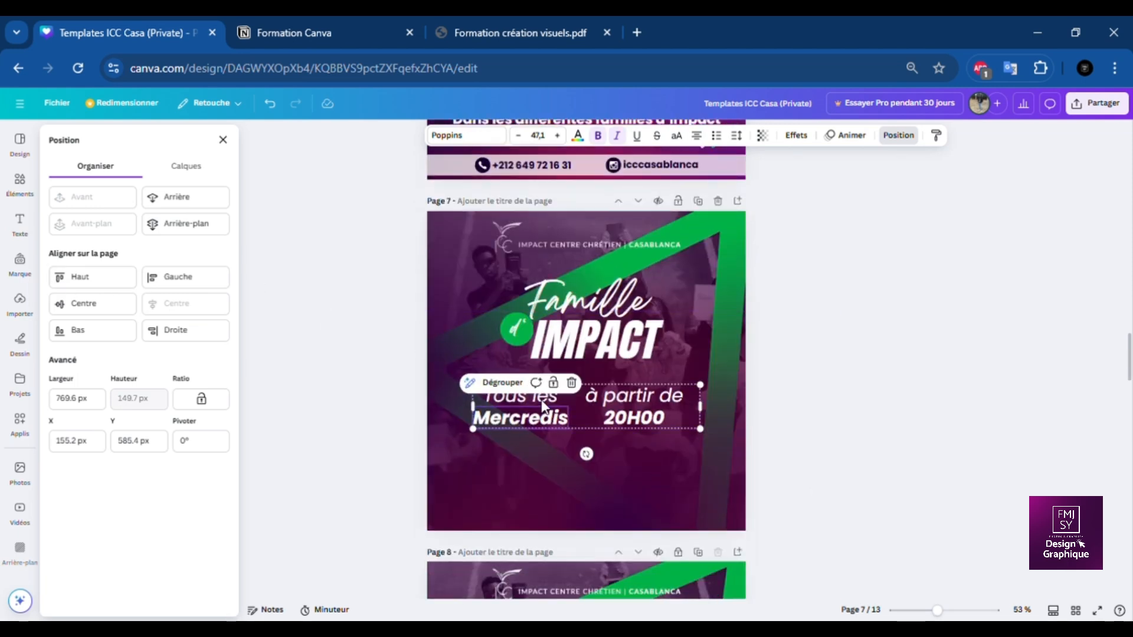
left_click(511, 387)
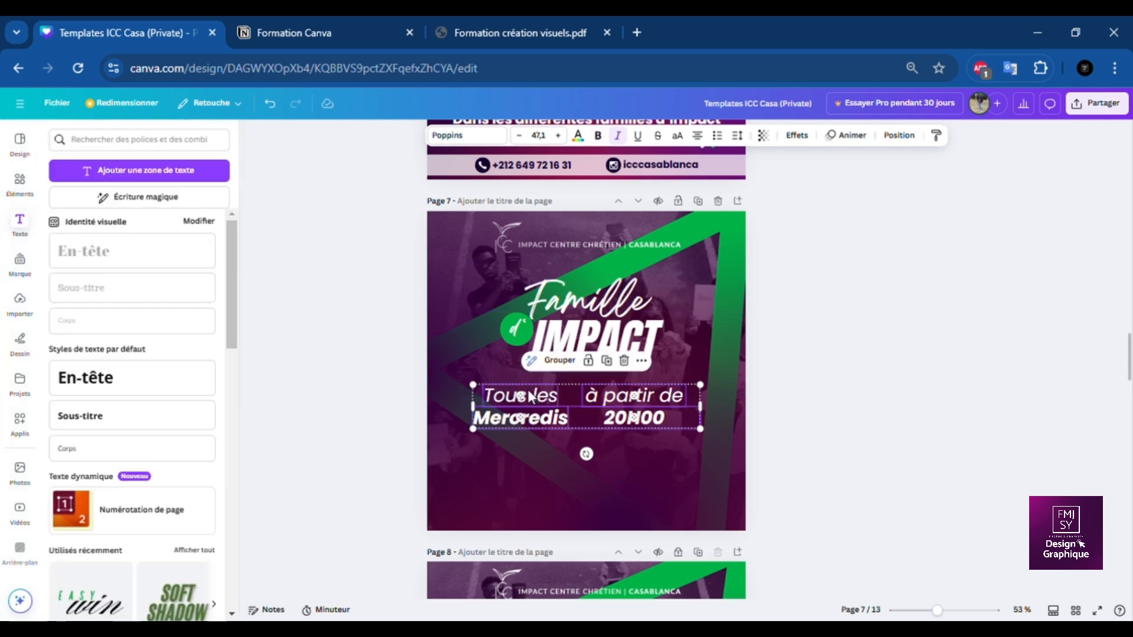
Duplicate the "Tous les" text on page 7 and place the copy below "Mercredis".
left_click(424, 392)
left_click(519, 392)
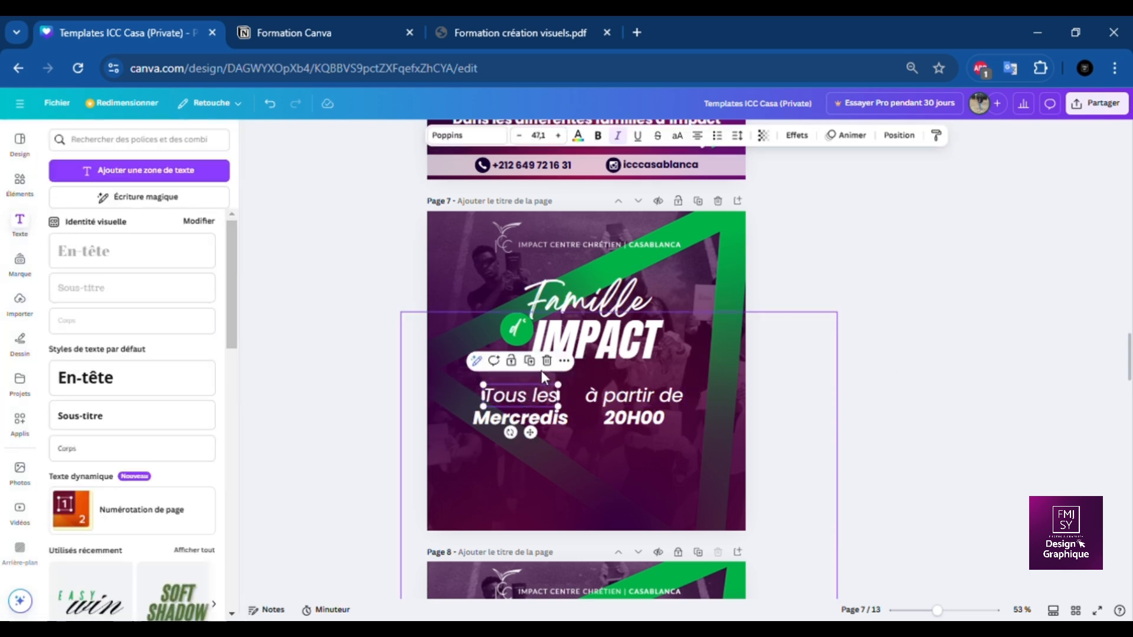
left_click_drag(531, 433, 527, 509)
Replace the copied "Tous les" text below "Mercredis" with "En présentiel", left-aligned and widened to fit on one line.
scroll(848, 383, "up", 2)
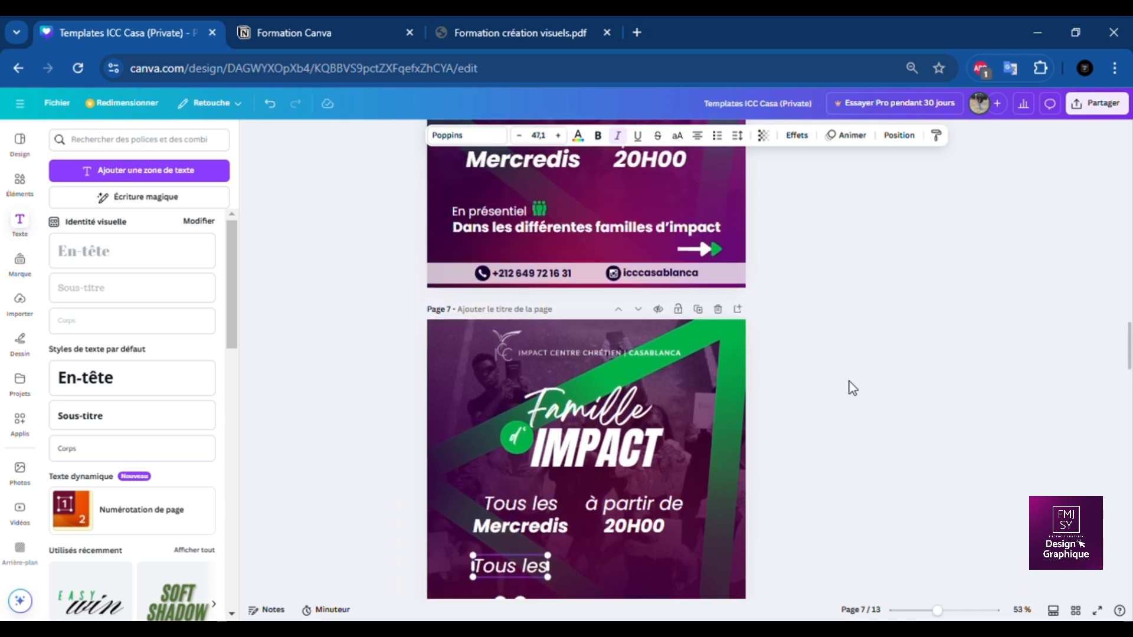
scroll(848, 382, "up", 2)
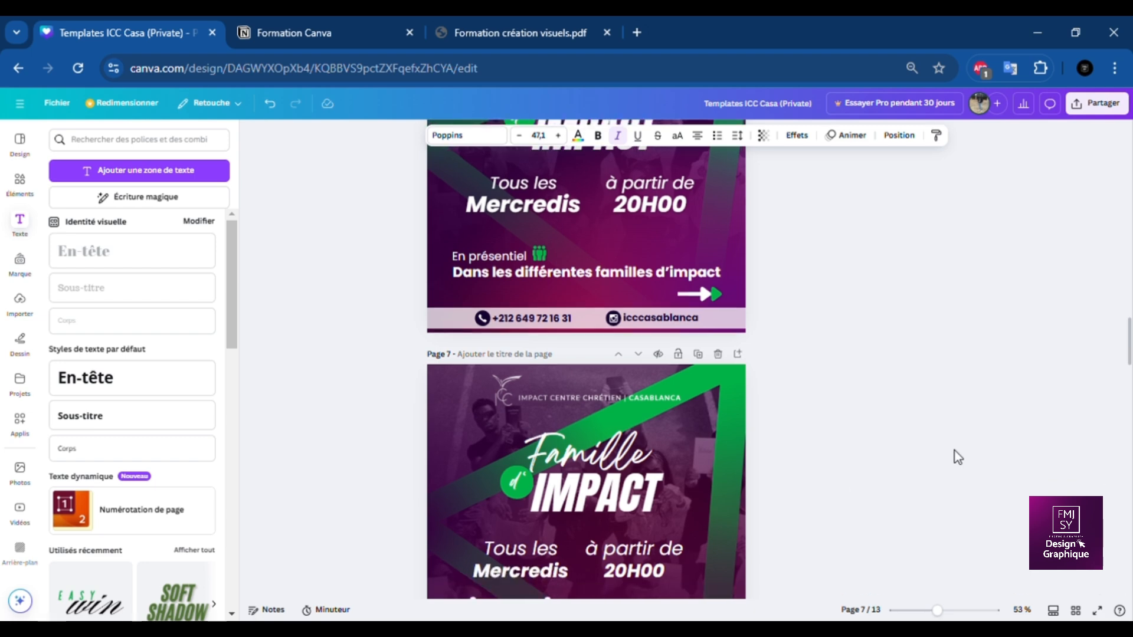
scroll(956, 455, "down", 2)
scroll(954, 451, "down", 2)
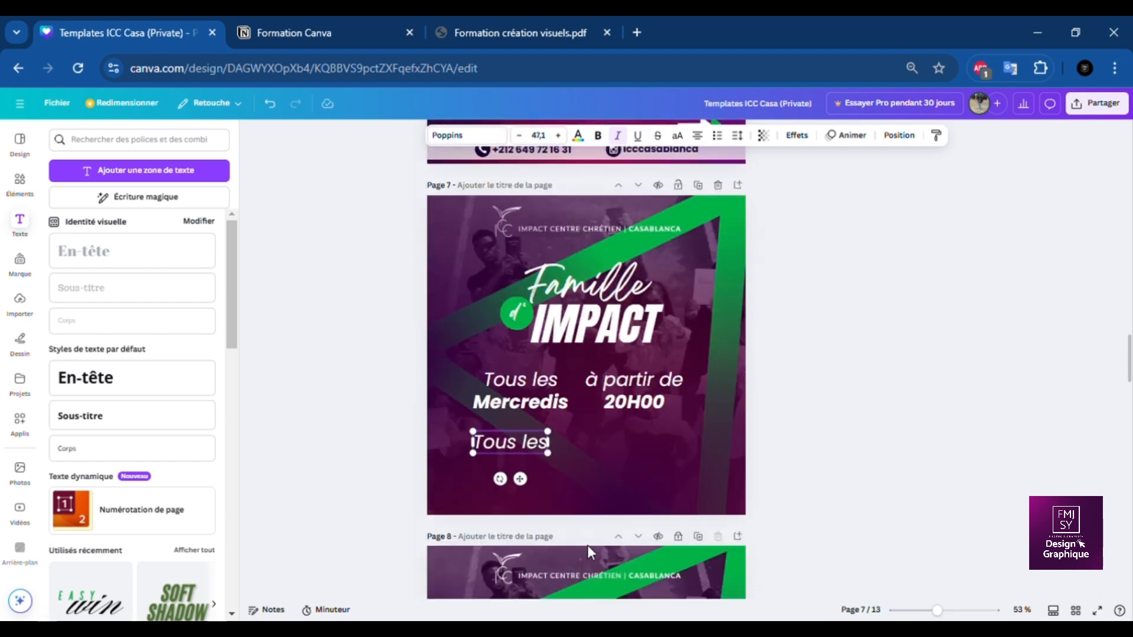
double_click(510, 450)
type("E")
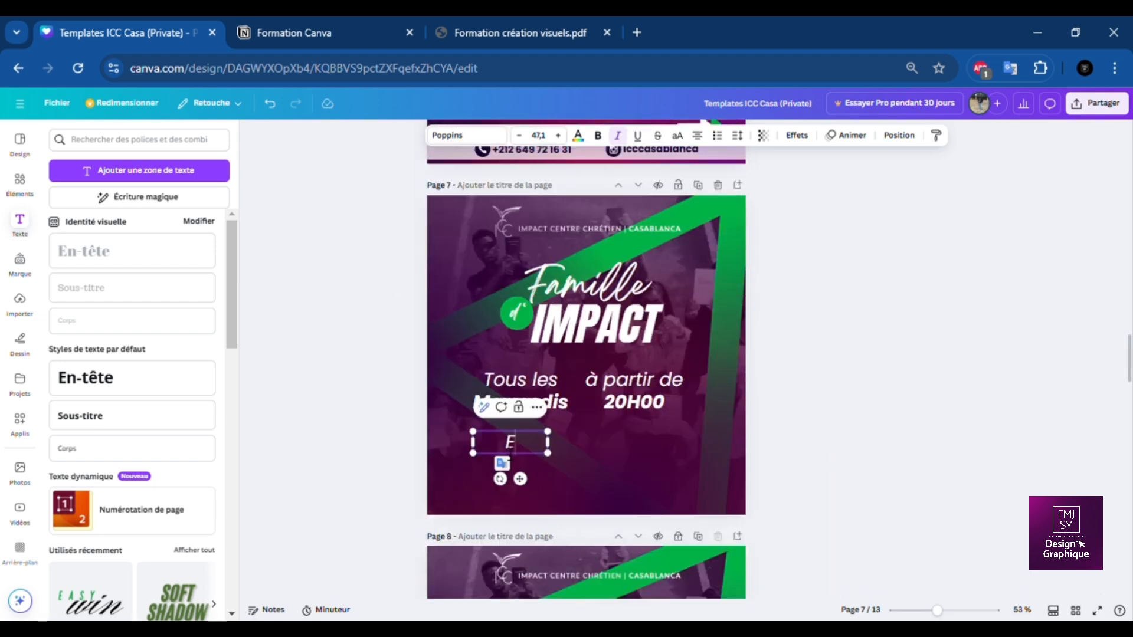
type("n présentiel")
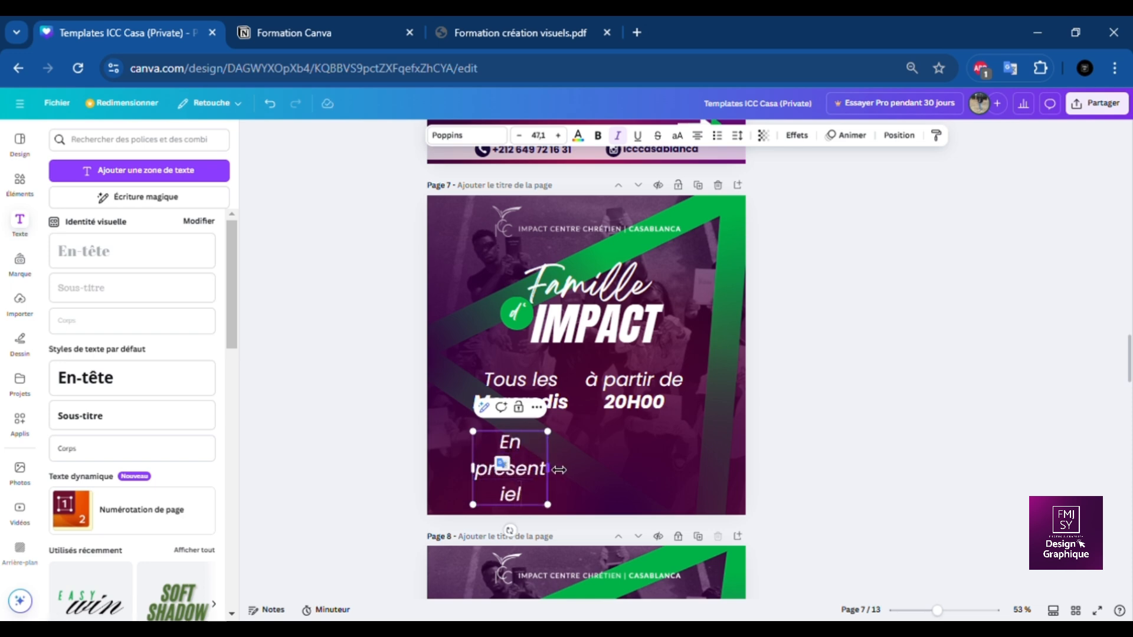
left_click_drag(558, 469, 597, 467)
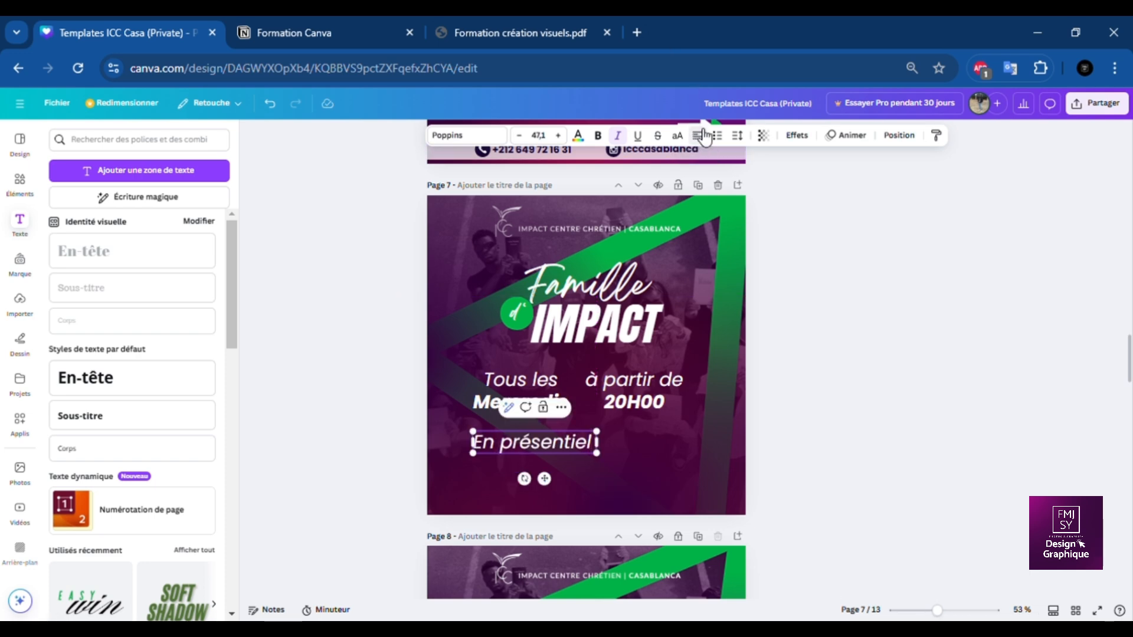
Compare with page 6 and shrink the "En présentiel" text on page 7 to size 31,3.
scroll(832, 271, "up", 3)
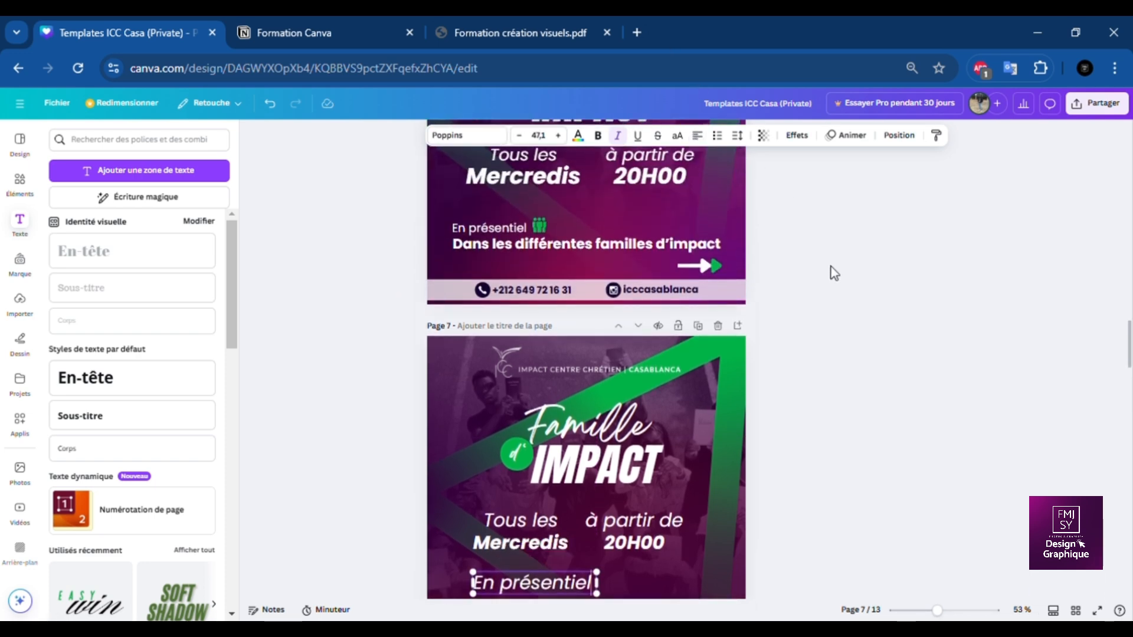
scroll(832, 271, "down", 2)
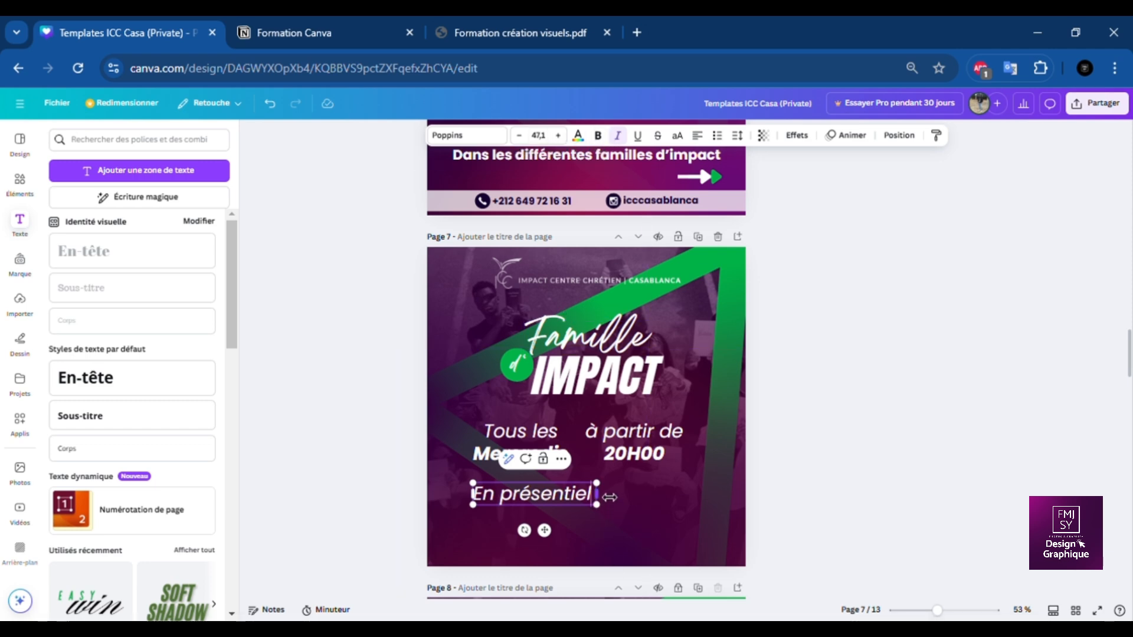
left_click_drag(606, 494, 583, 505)
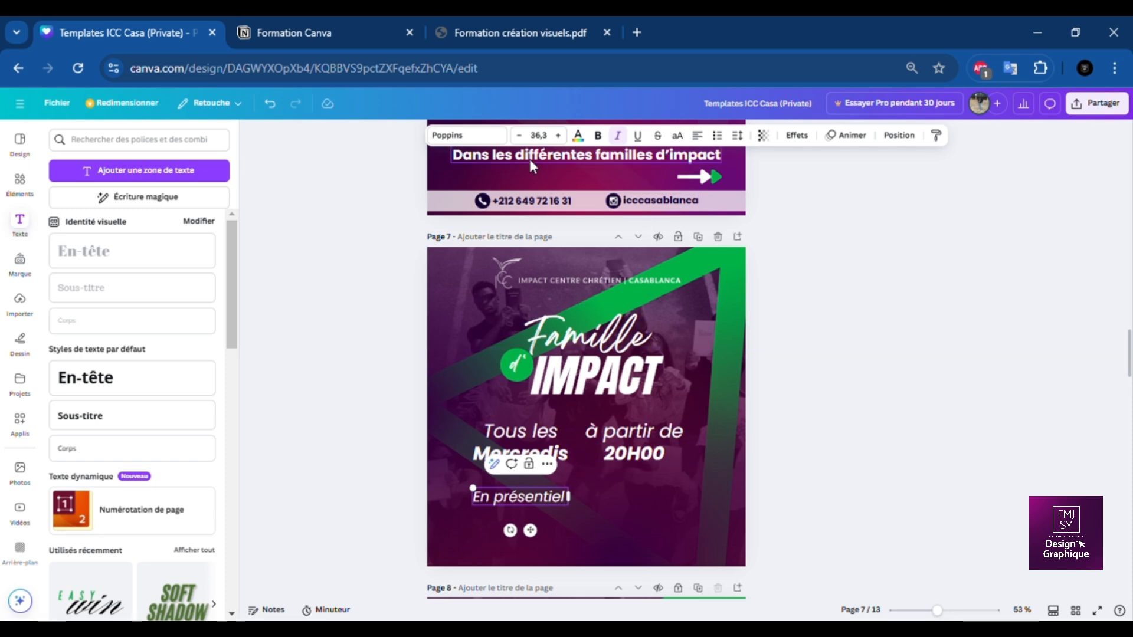
left_click(520, 136)
left_click(520, 135)
left_click(521, 135)
left_click(520, 135)
left_click(520, 135)
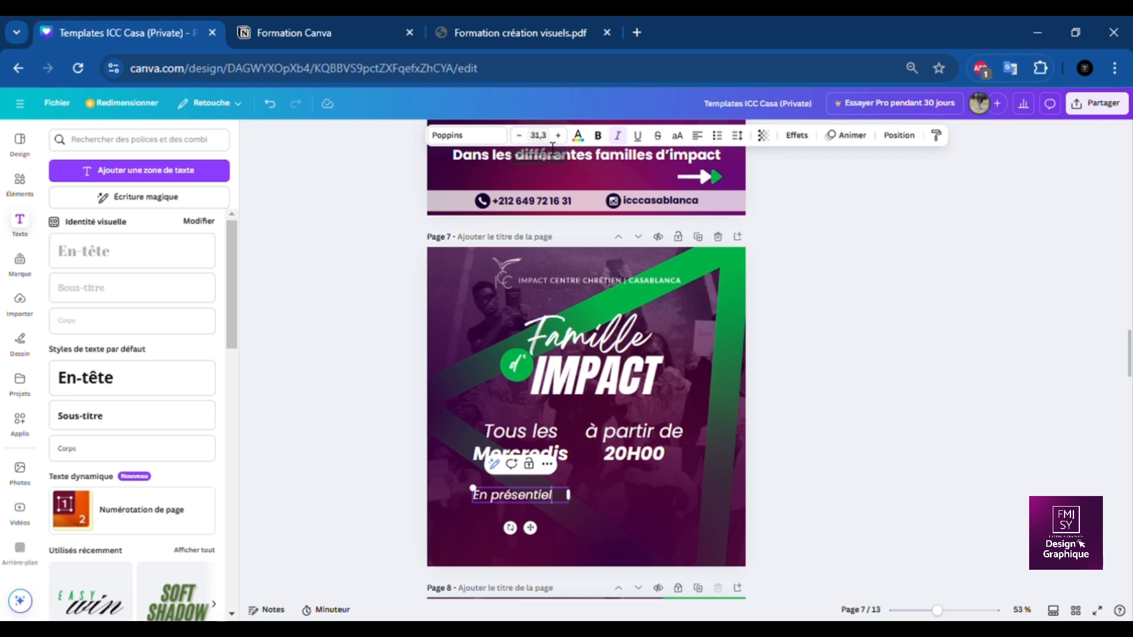
Remove the italic style from the "En présentiel" text on page 7.
left_click(618, 136)
triple_click(529, 494)
left_click(618, 135)
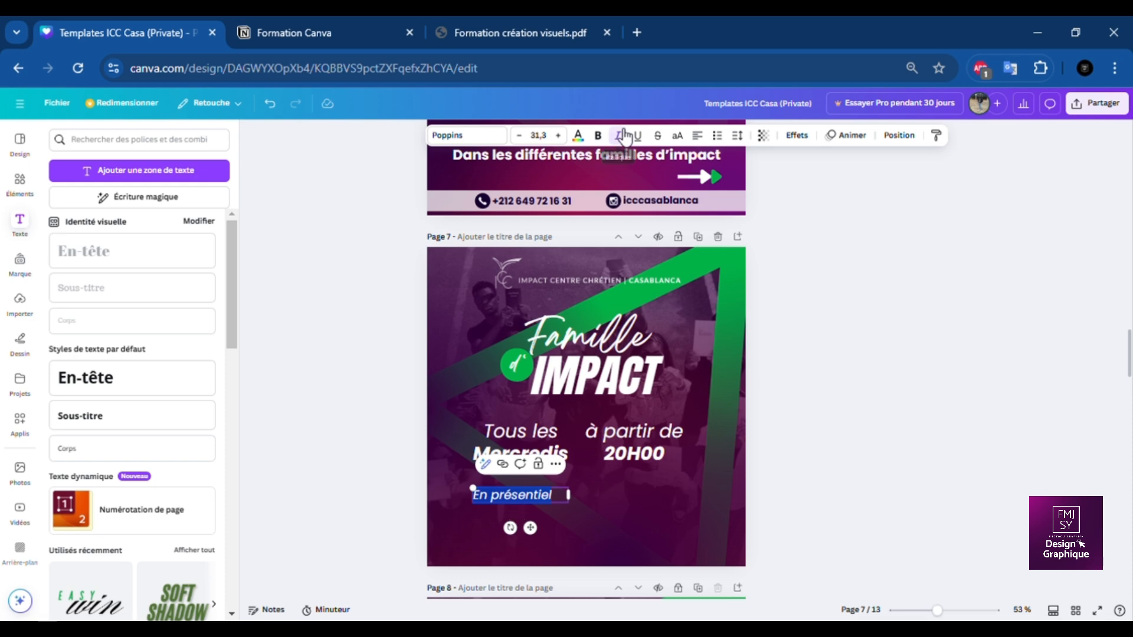
left_click(671, 470)
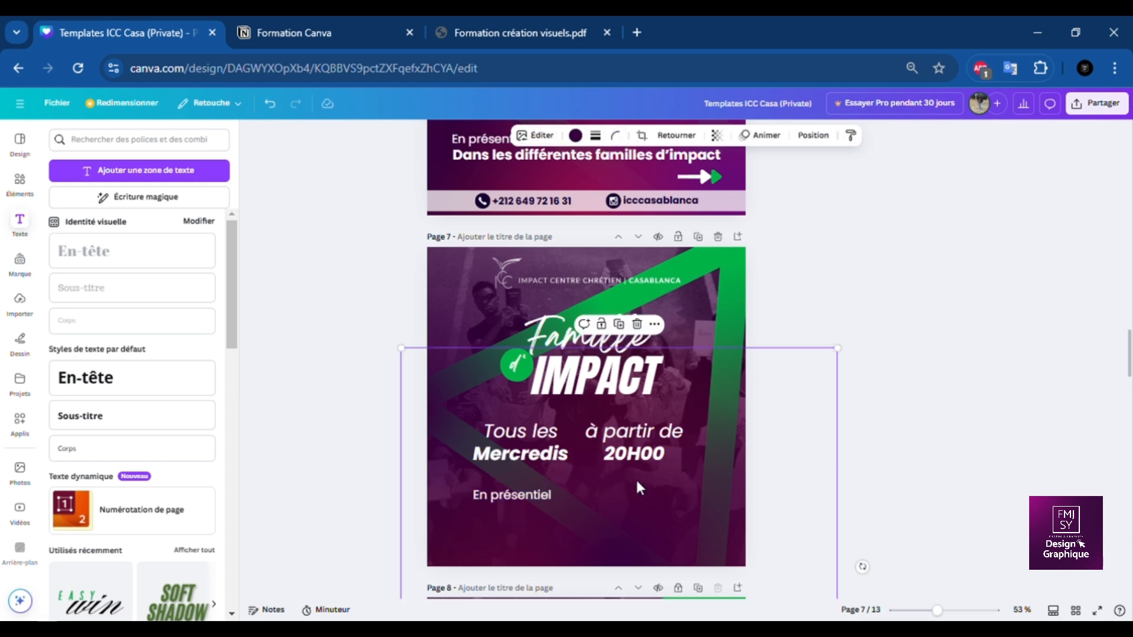
left_click(561, 497)
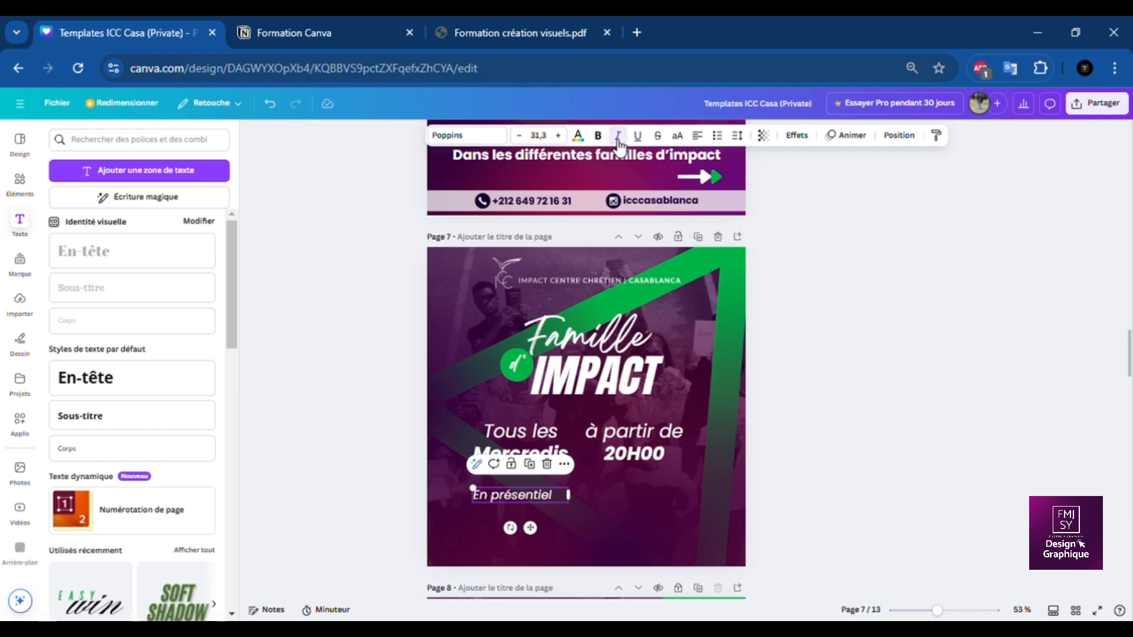
scroll(847, 360, "up", 1)
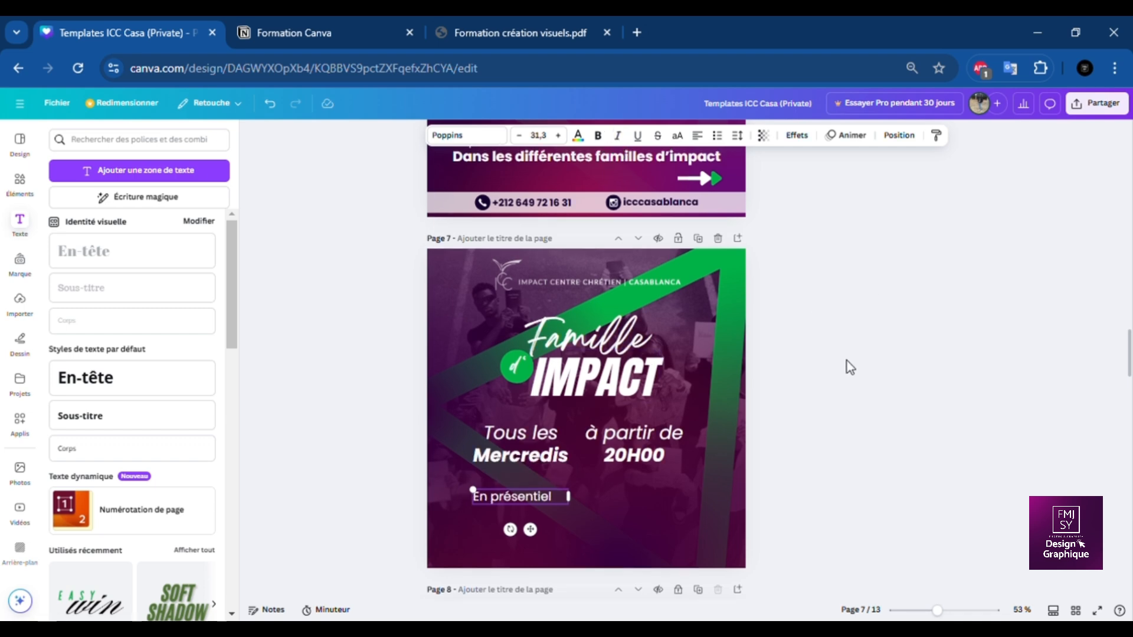
Duplicate the "En présentiel" text on page 7, place the copy directly underneath and widen its box.
scroll(847, 360, "down", 1)
scroll(848, 360, "up", 1)
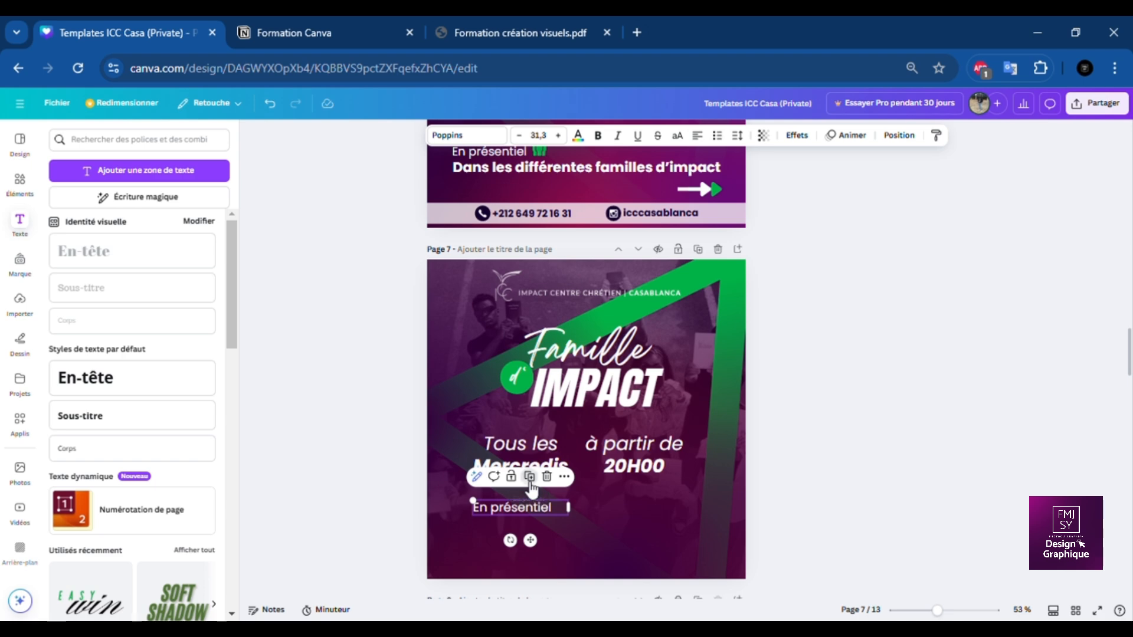
left_click_drag(530, 539, 540, 565)
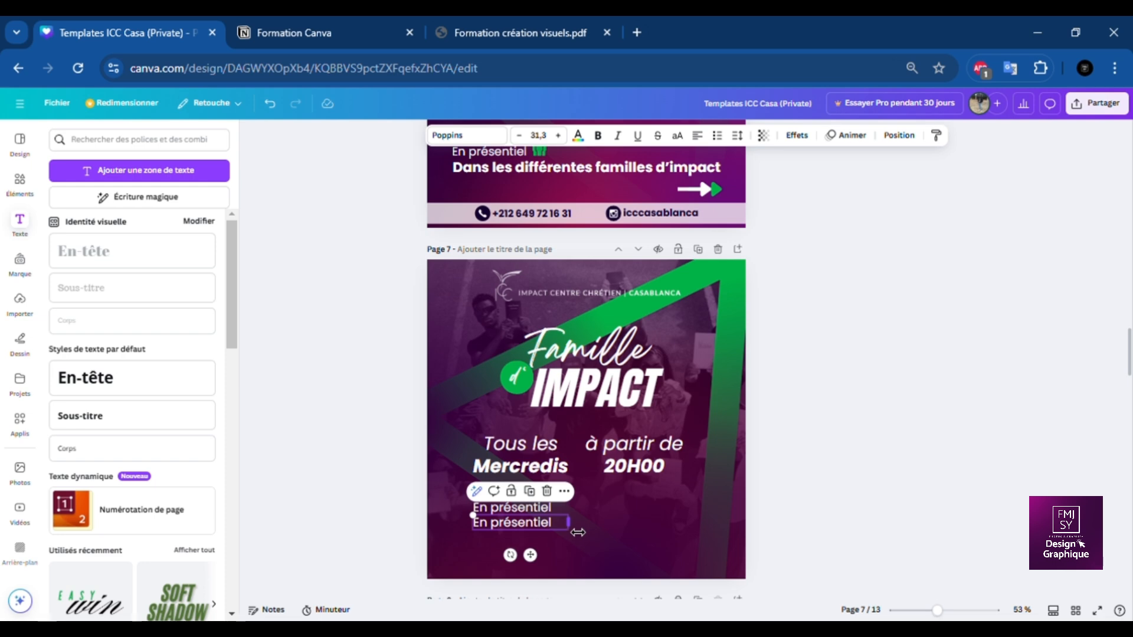
left_click_drag(570, 523, 681, 519)
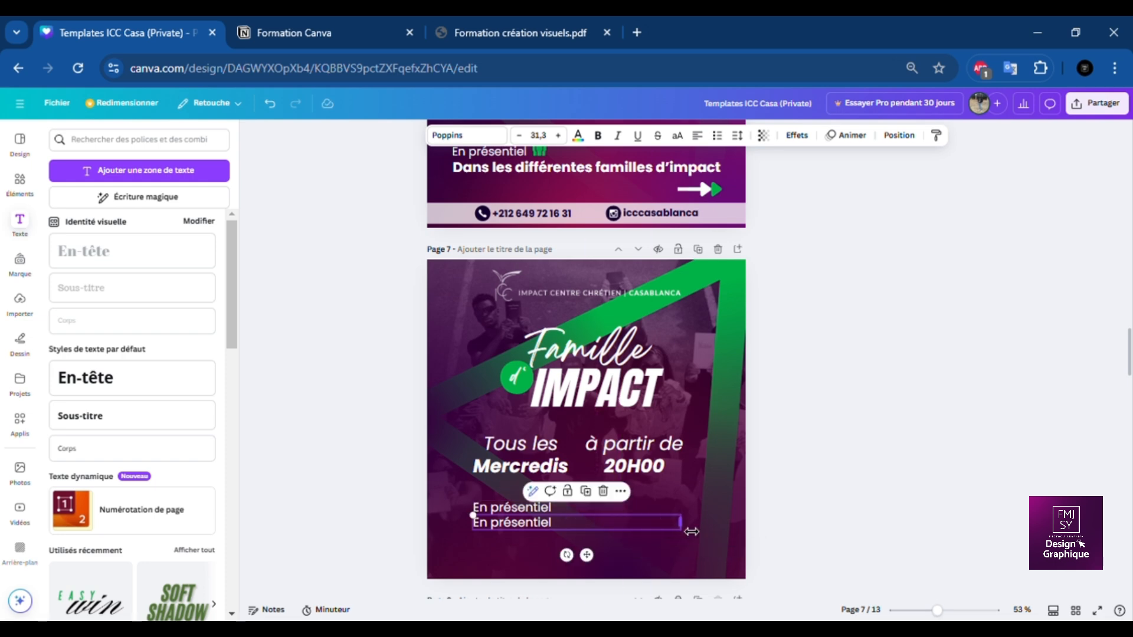
Replace the copy's text with "Dans les différentes familles d'impact" and widen its box to keep it on one line.
double_click(518, 523)
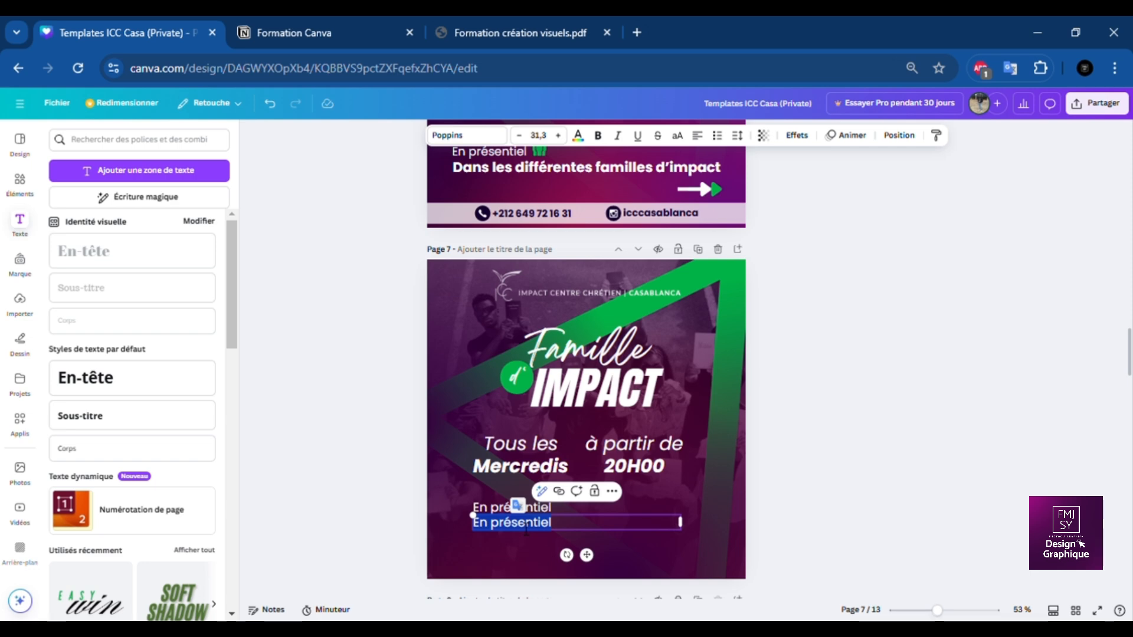
type("Dans les différ")
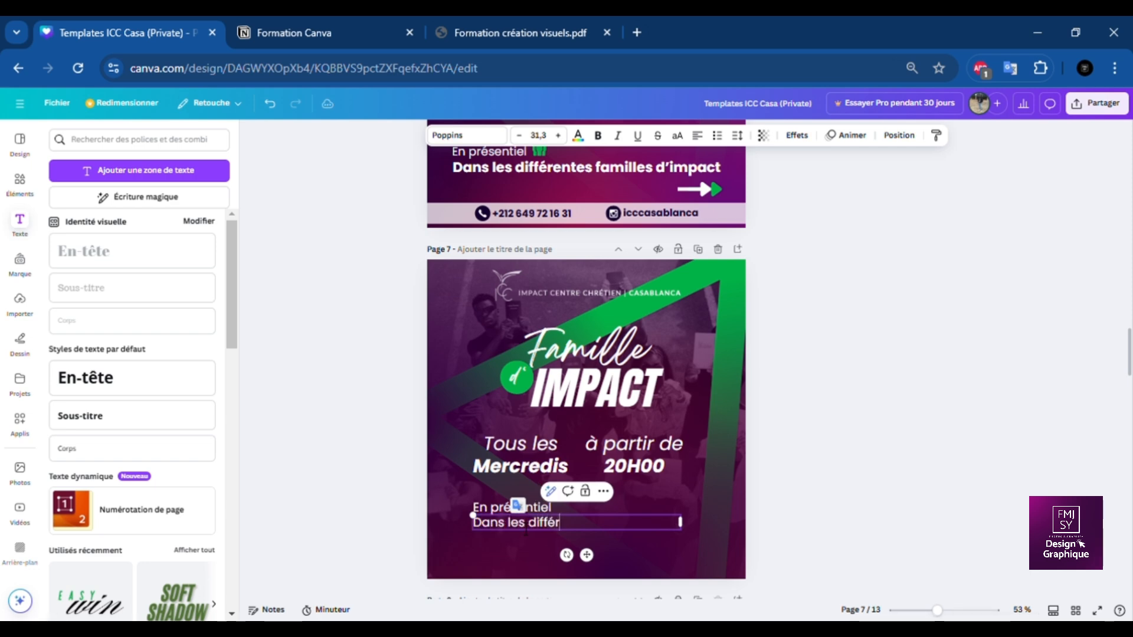
type("entes familles d'")
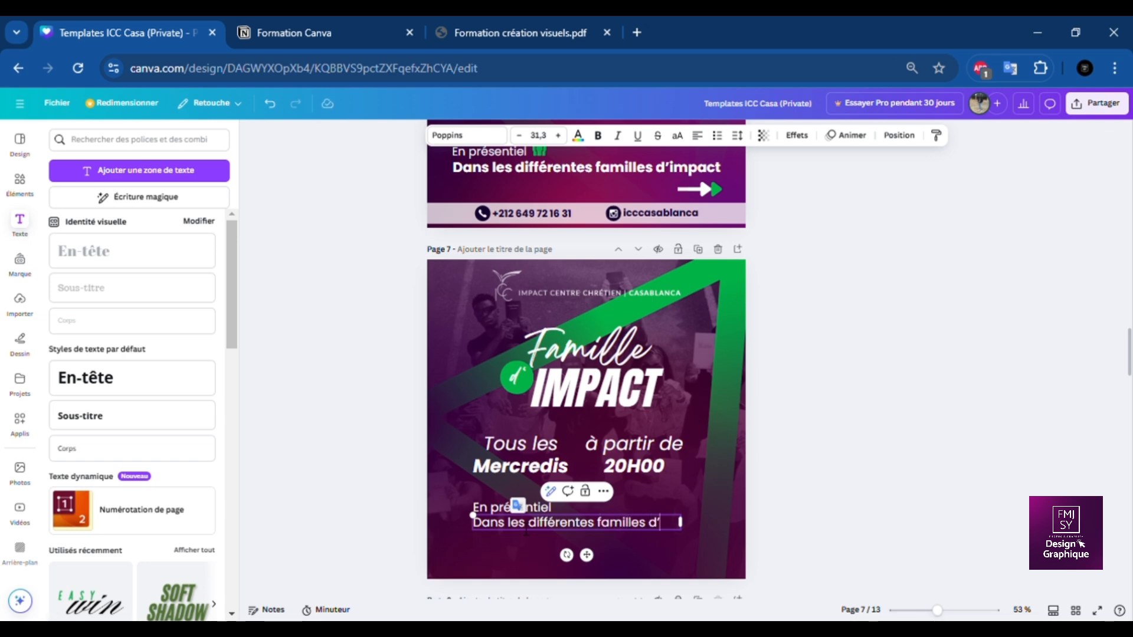
type("ompacts")
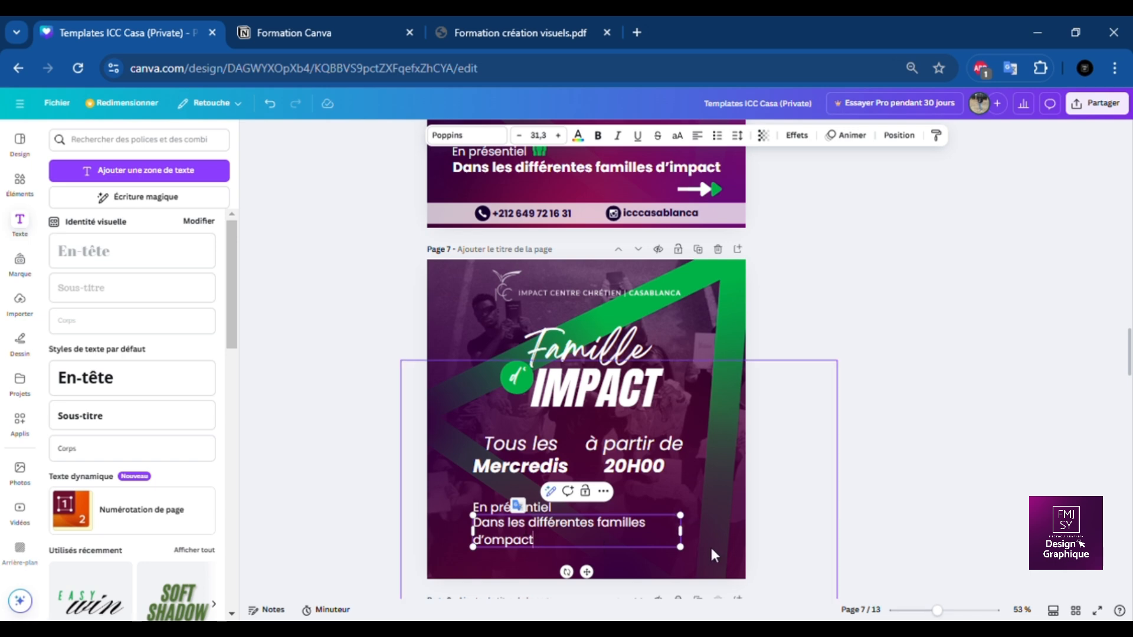
left_click_drag(696, 546, 725, 542)
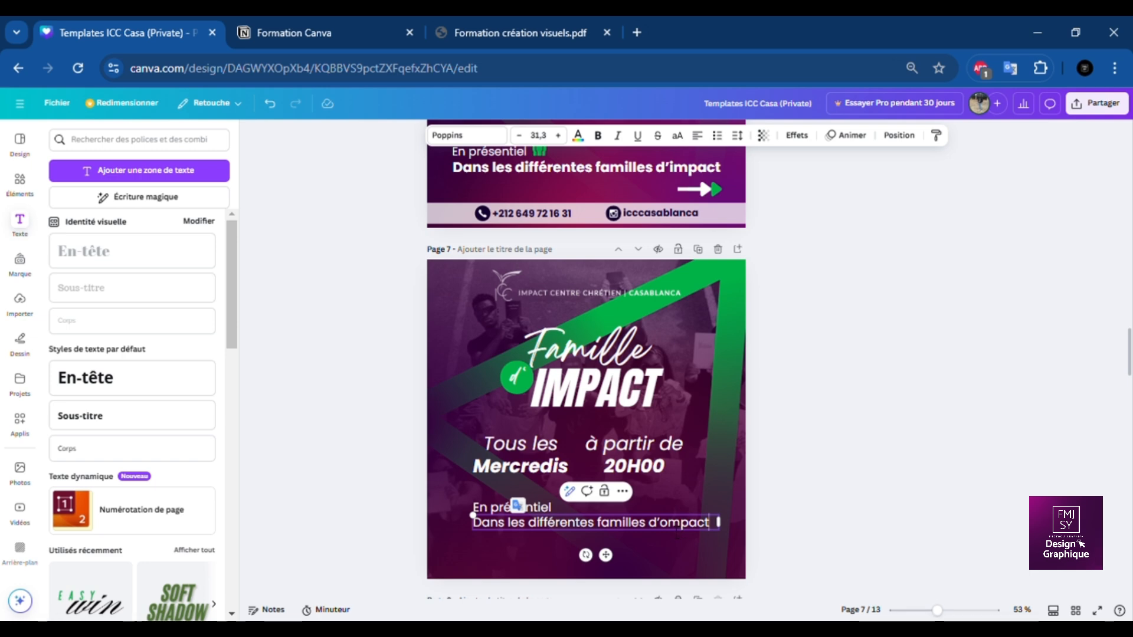
left_click(667, 522)
key("BackSpace")
type("i")
Make the "Dans les différentes familles d'impact" line bold and narrow its box to fit the text.
triple_click(689, 525)
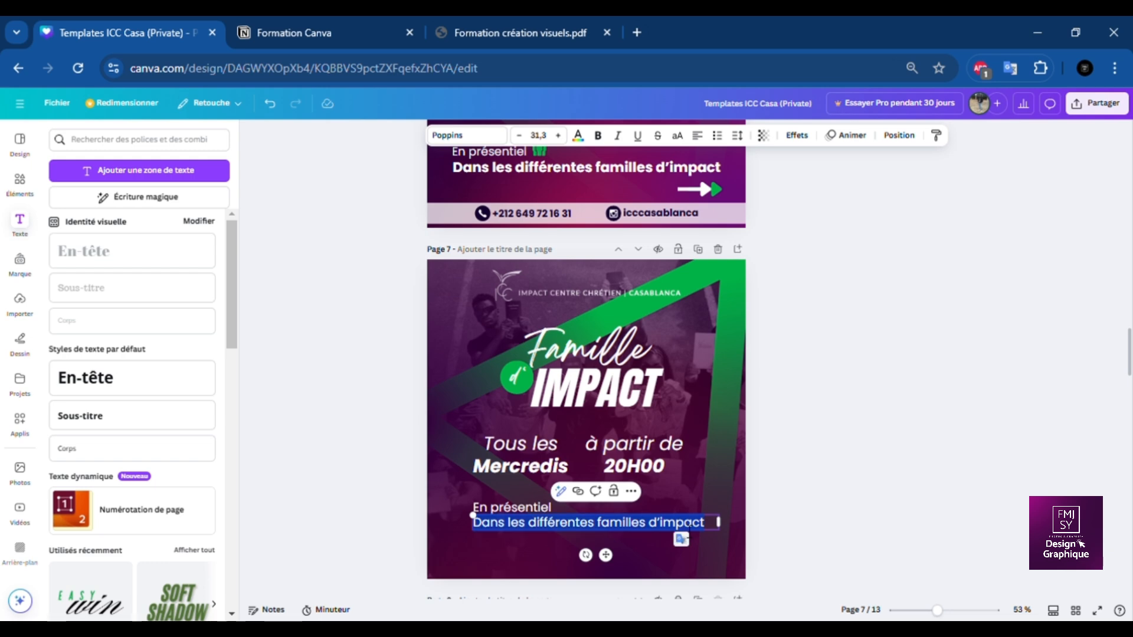
left_click(598, 135)
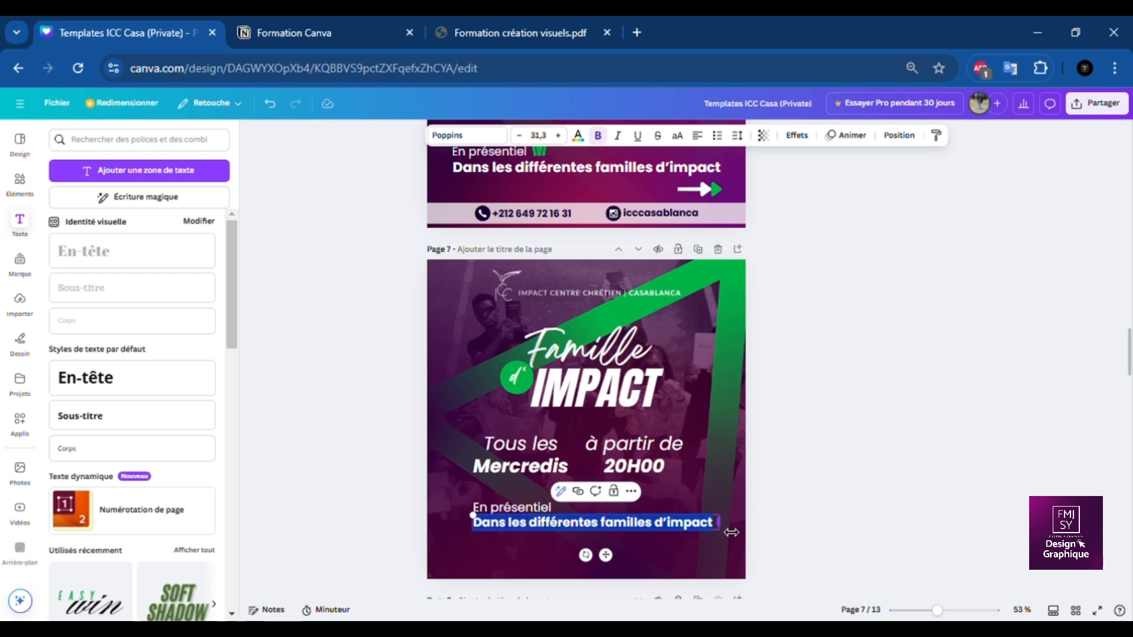
left_click_drag(731, 533, 716, 524)
left_click(835, 491)
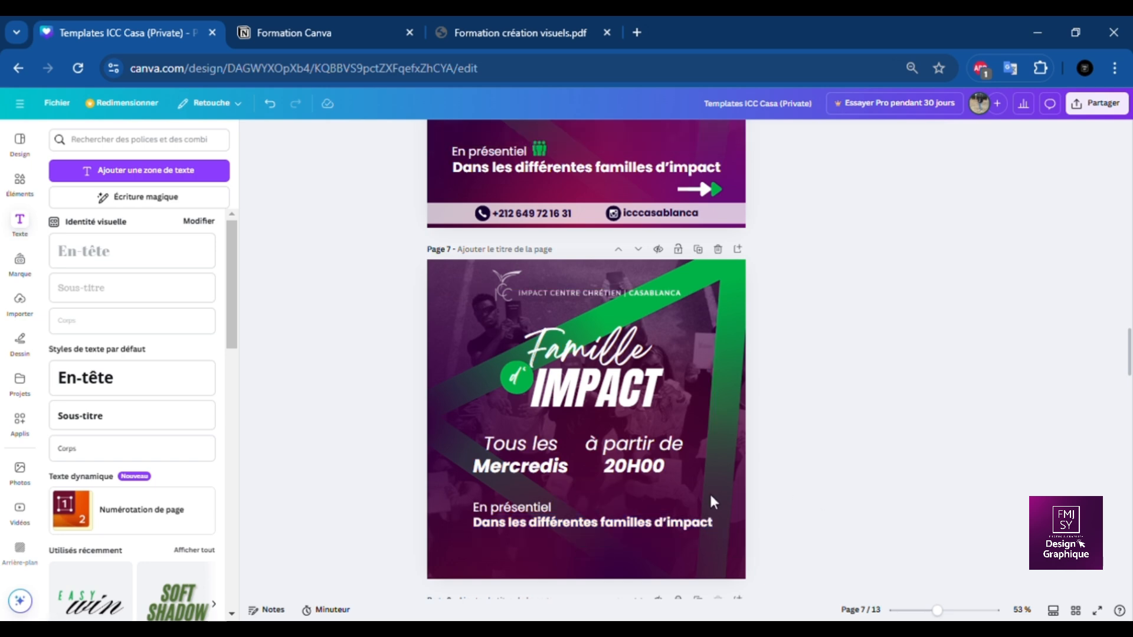
Narrow the "En présentiel" text box on page 7 to fit its text.
left_click(558, 513)
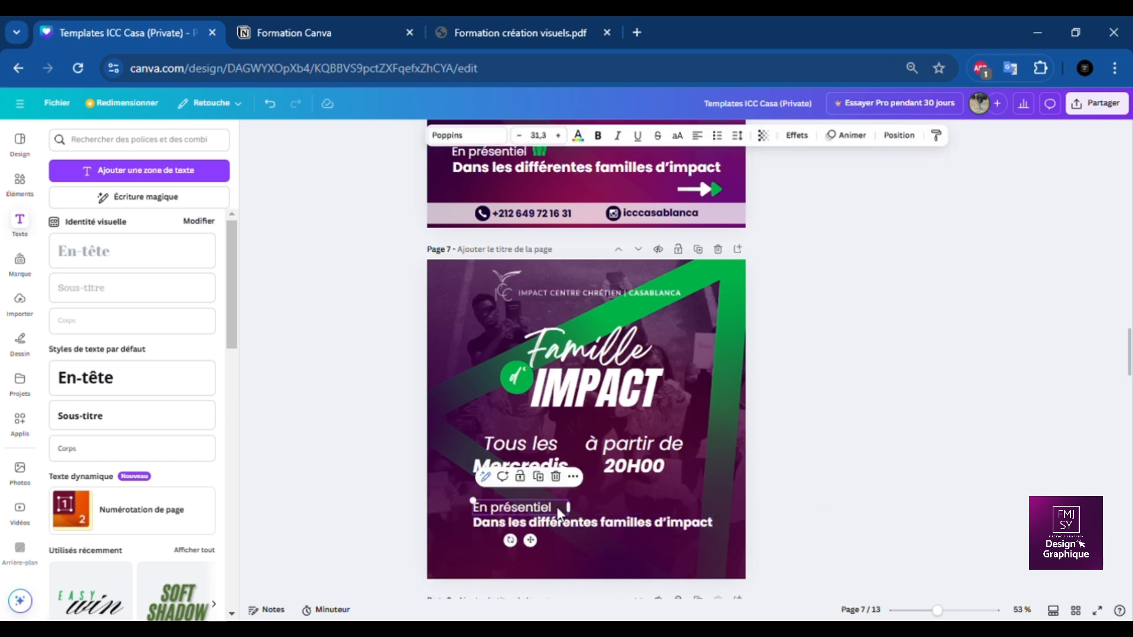
left_click_drag(574, 515, 555, 508)
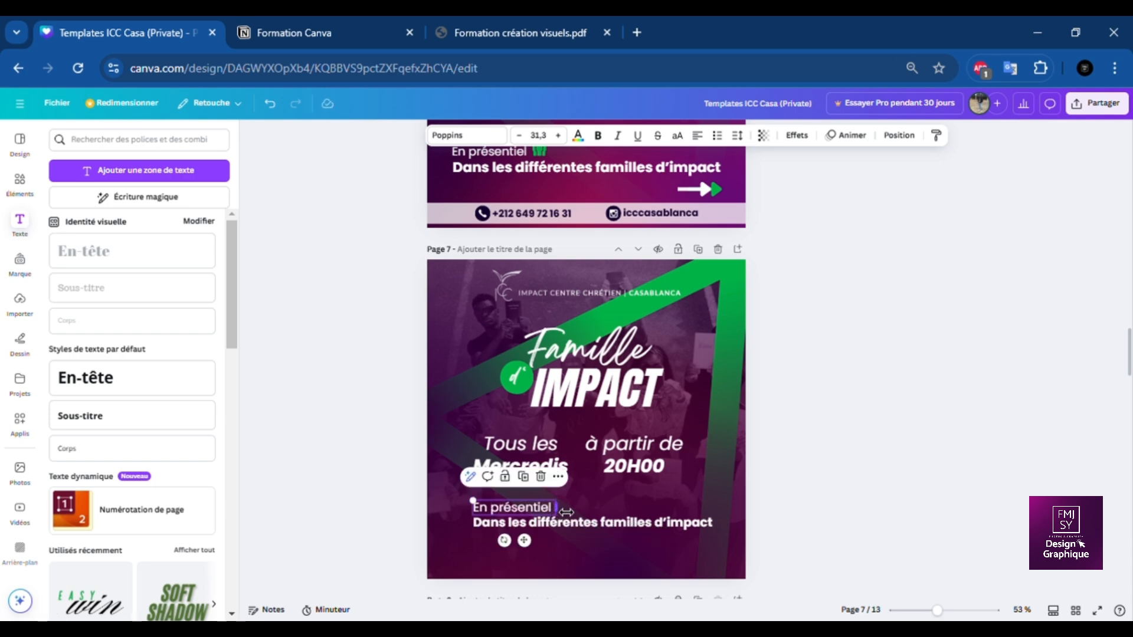
left_click_drag(565, 513, 554, 505)
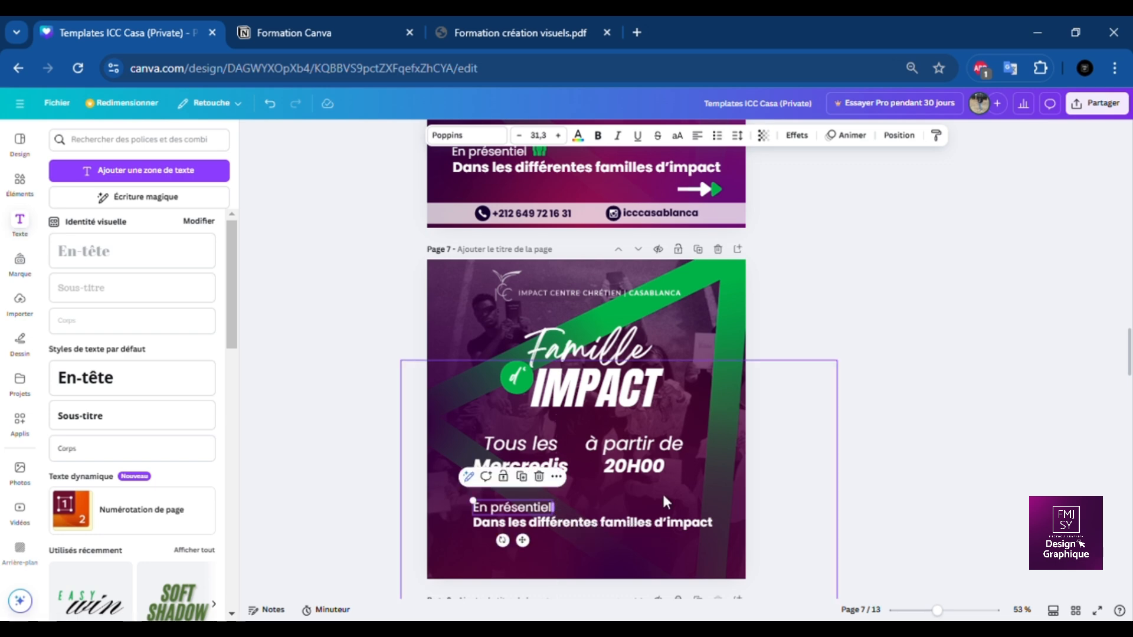
left_click(766, 463)
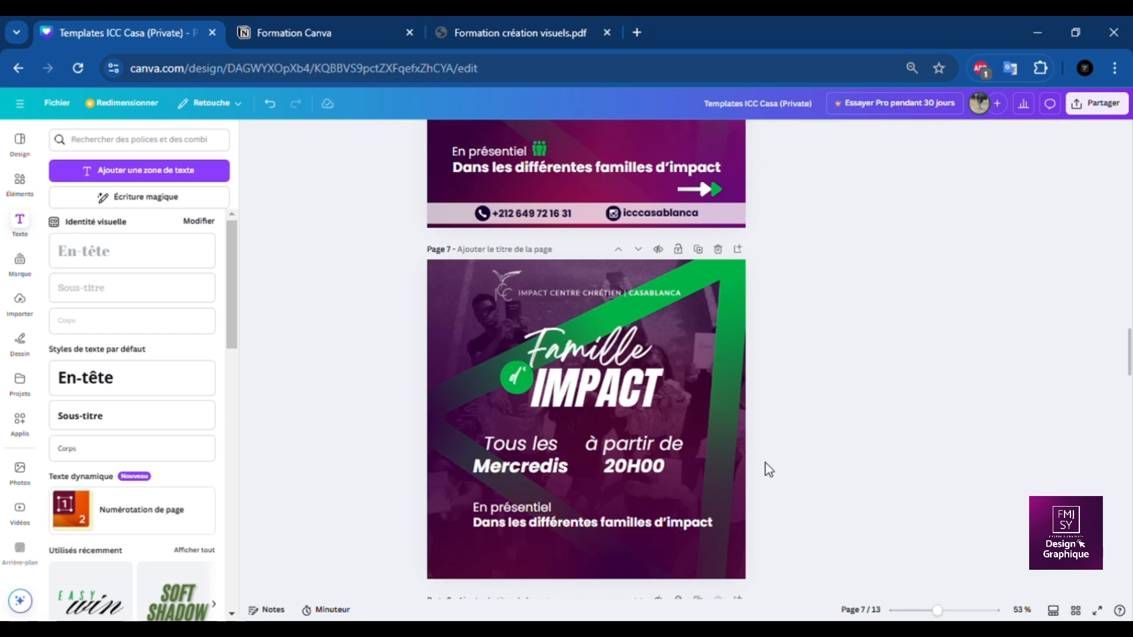
Group the "En présentiel" and "Dans les différentes familles d'impact" lines and centre the group horizontally on page 7.
left_click(538, 517)
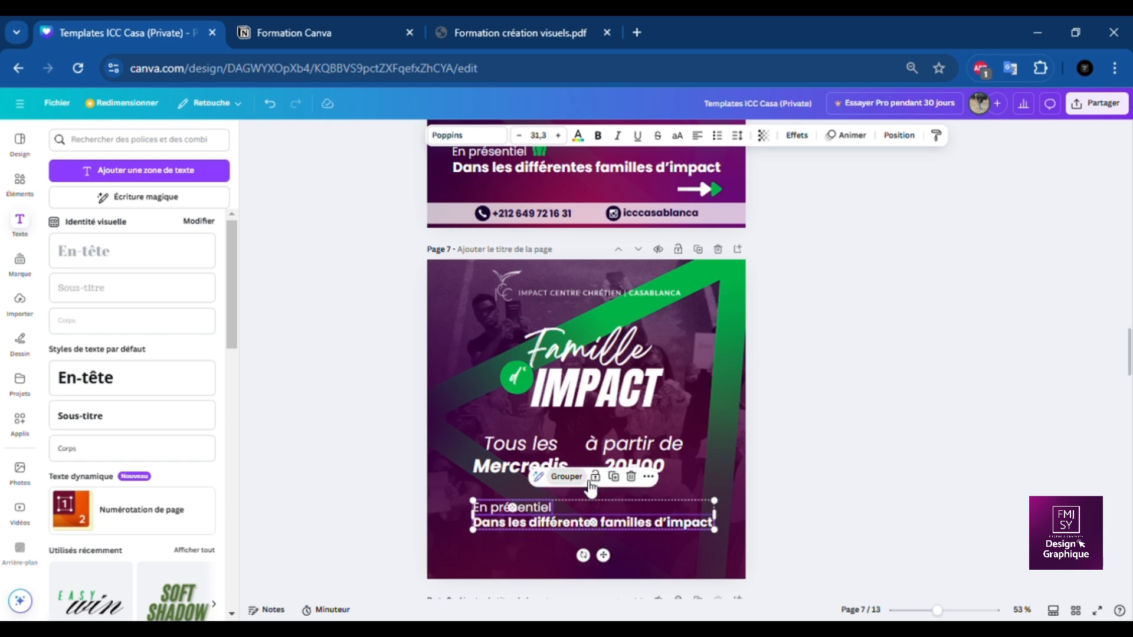
left_click(588, 482)
left_click_drag(603, 519, 601, 522)
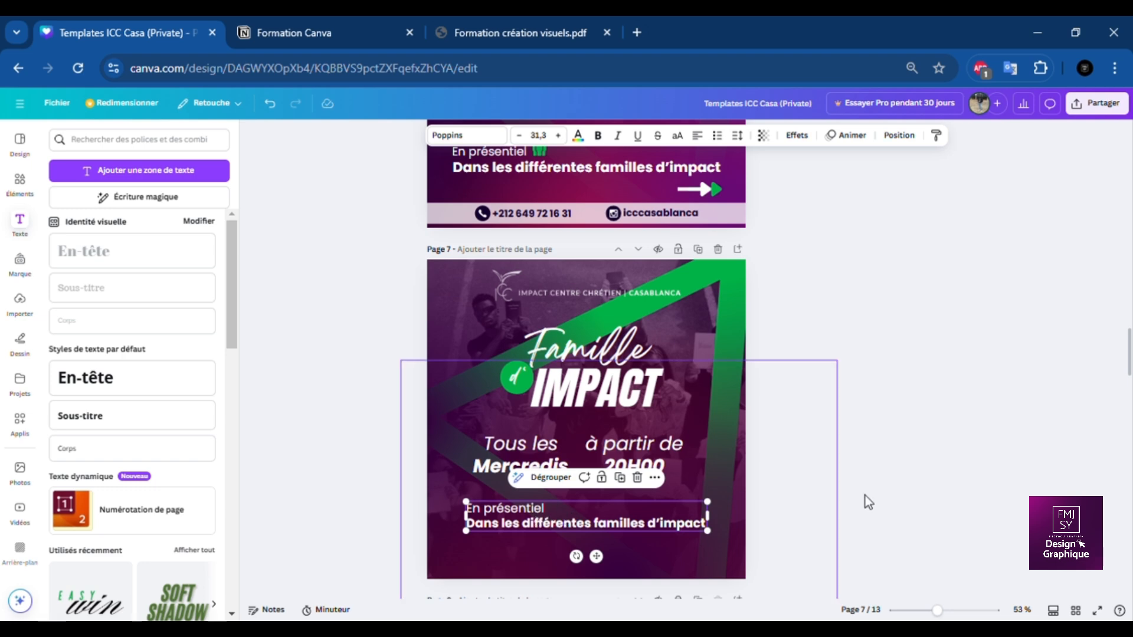
left_click(894, 495)
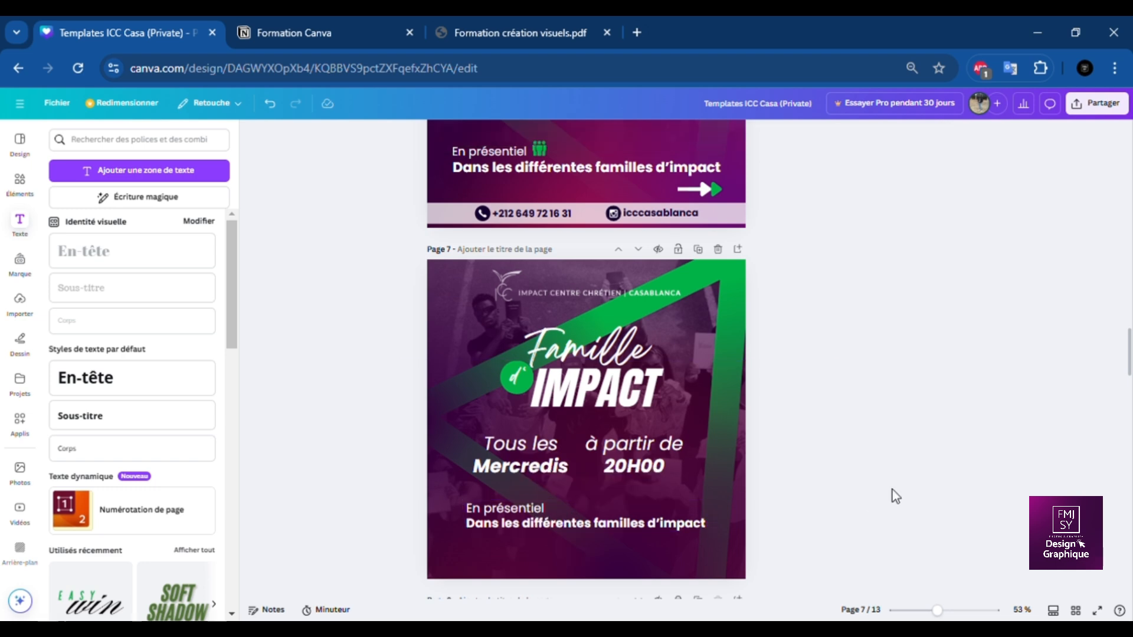
Ungroup the two centred text lines on page 7 and select the "Dans les différentes familles d'impact" line.
left_click(564, 508)
left_click(562, 489)
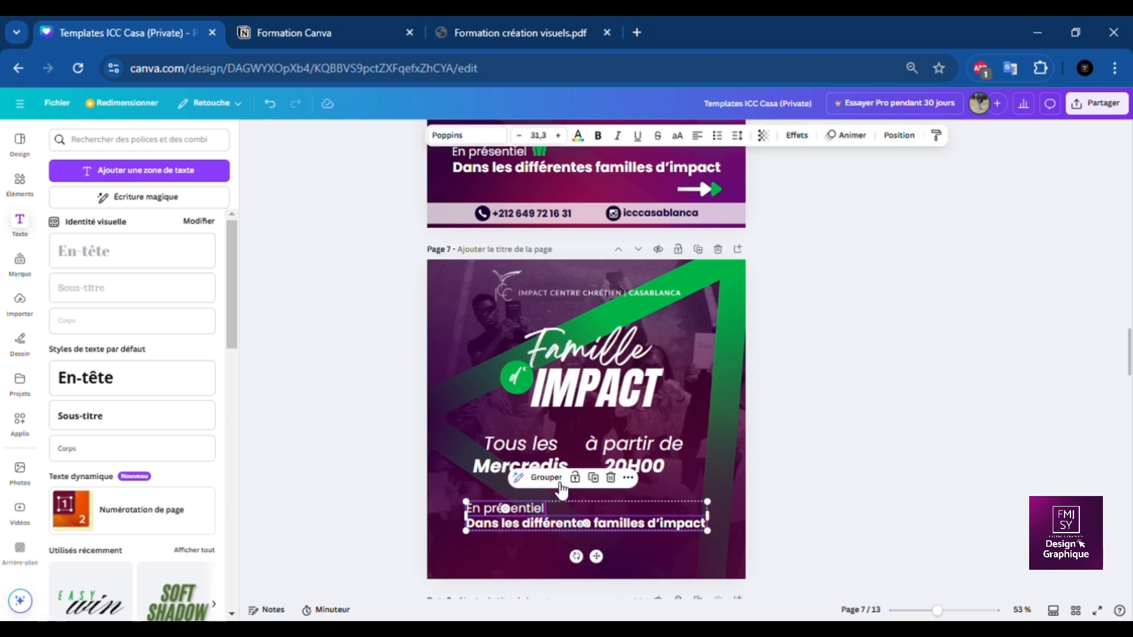
left_click(835, 494)
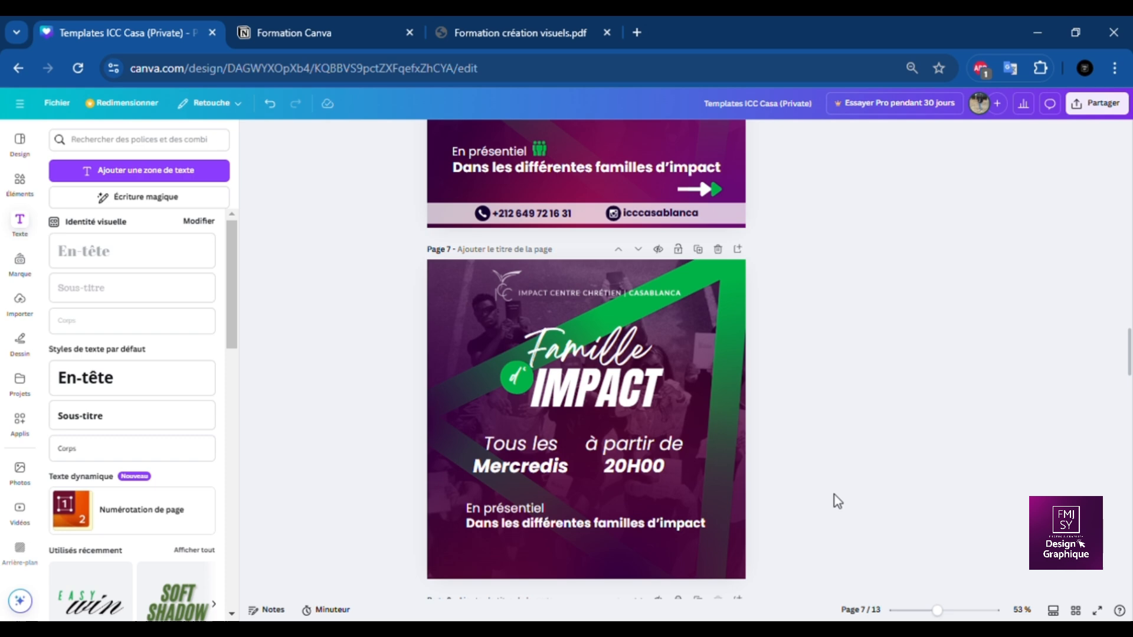
left_click(685, 526)
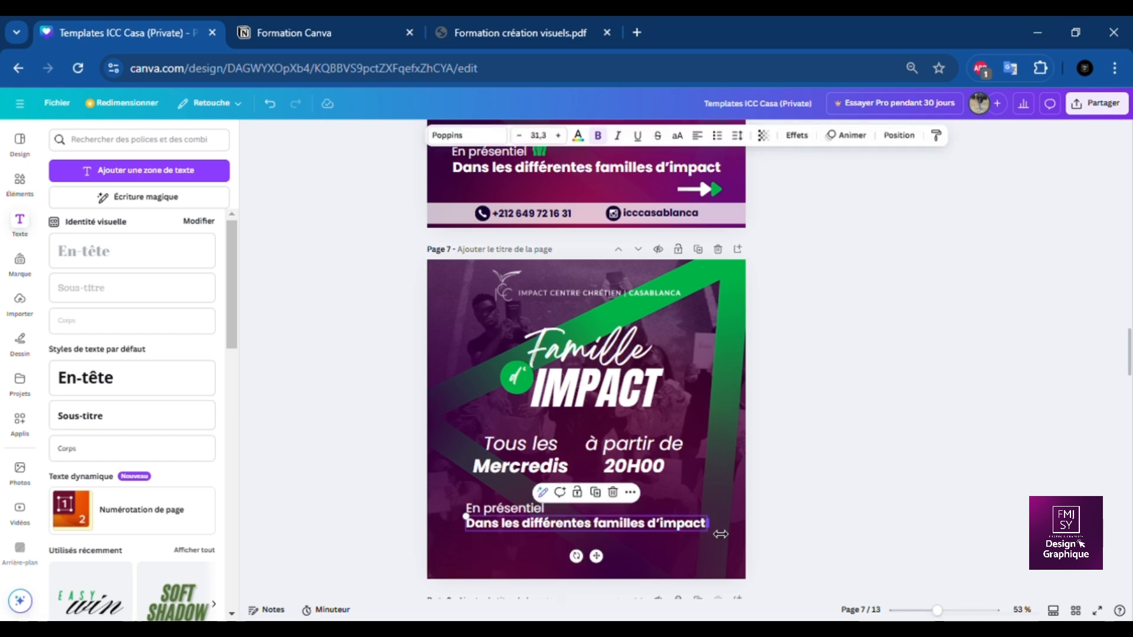
Widen the "Dans les différentes familles d'impact" box well past its text and centre it, grouped with "En présentiel", horizontally on page 7.
left_click_drag(720, 534, 806, 530)
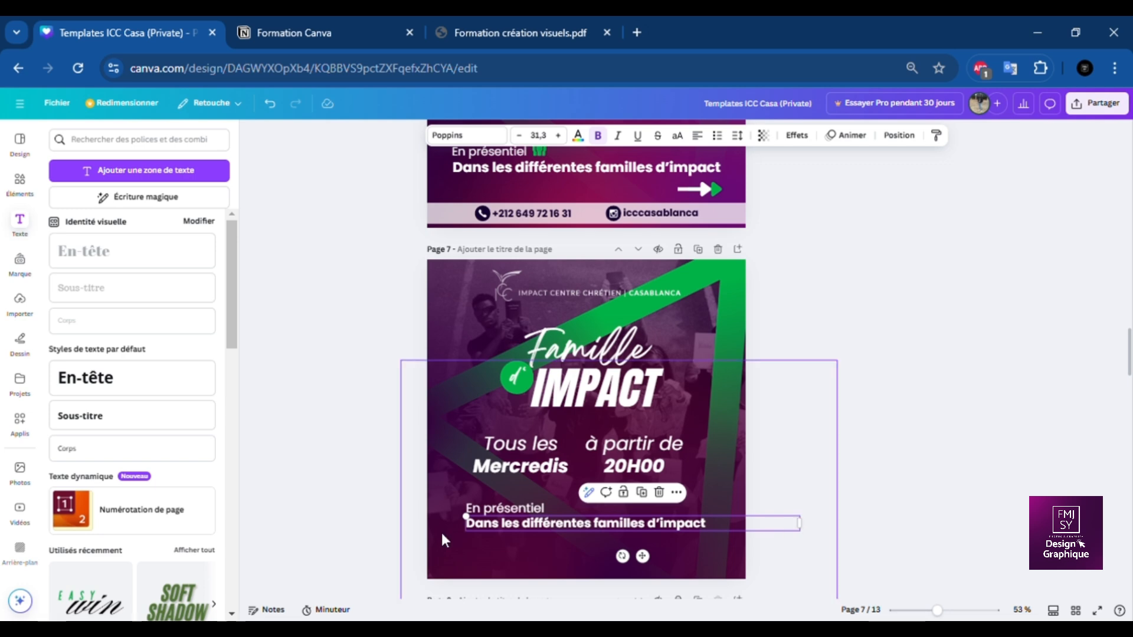
left_click(502, 517)
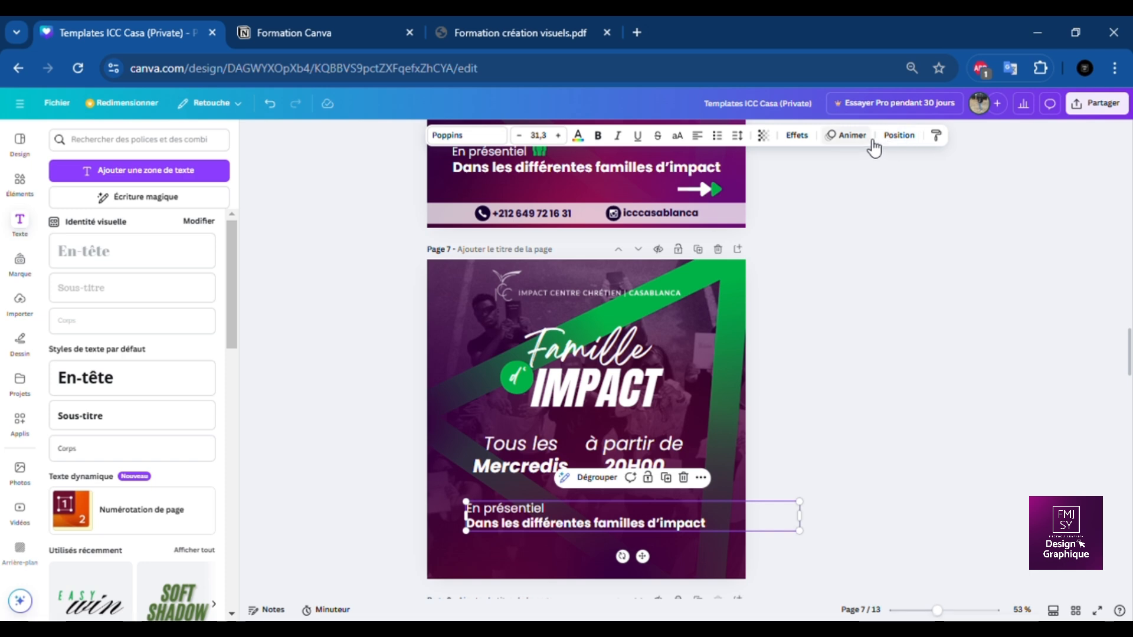
left_click(898, 136)
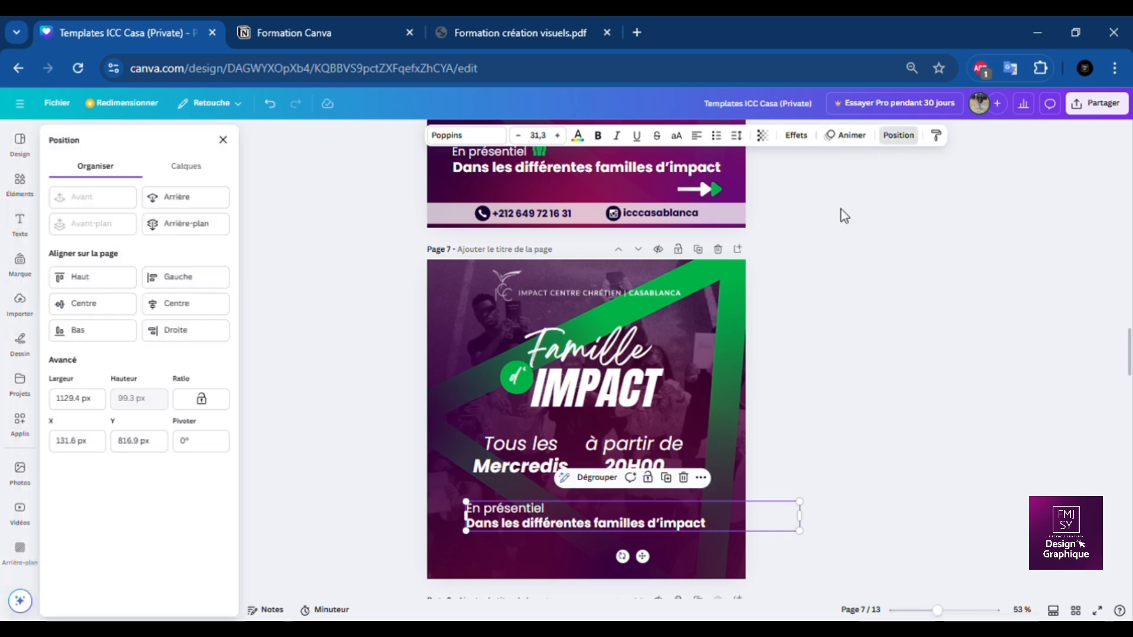
left_click(201, 311)
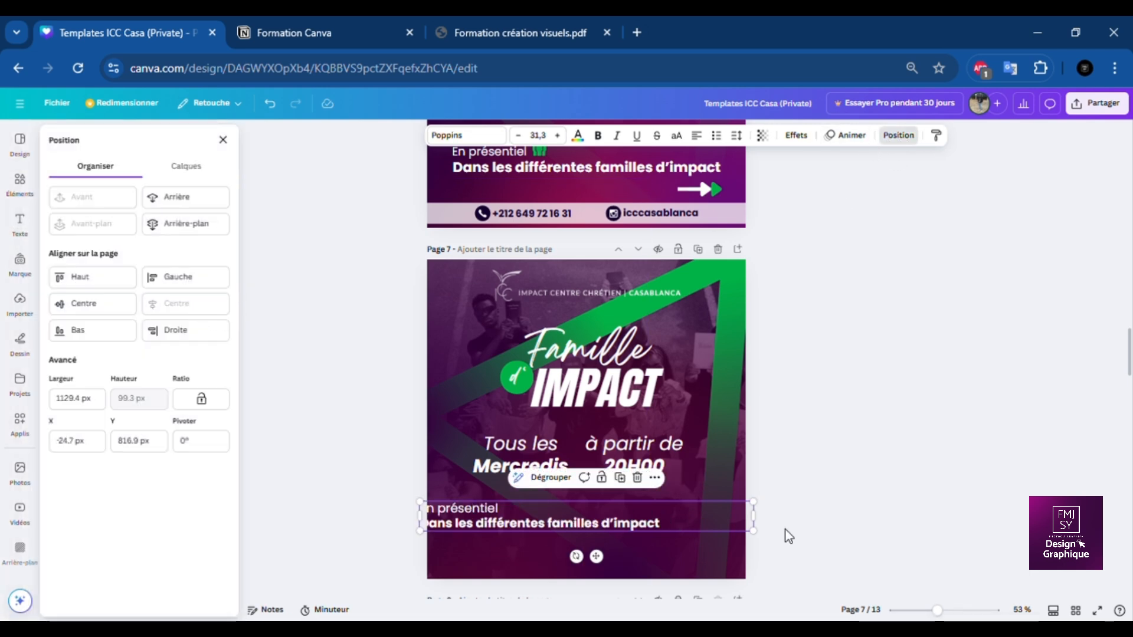
left_click(853, 516)
left_click(790, 503)
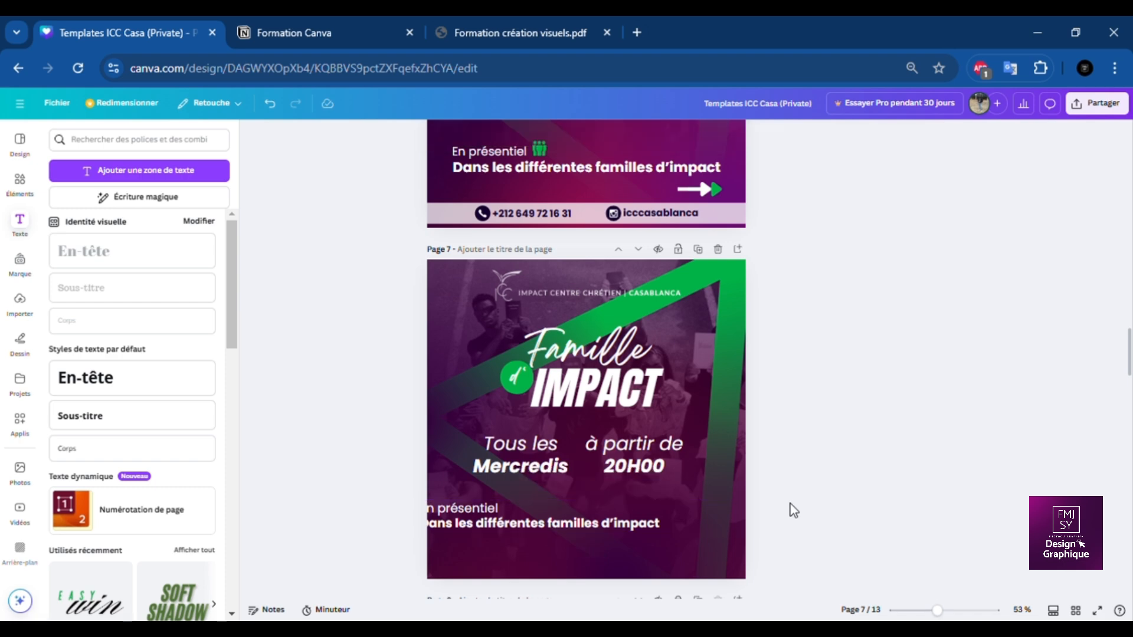
Ungroup the two location lines and narrow the "Dans les différentes familles d'impact" box to fit its text.
left_click(747, 530)
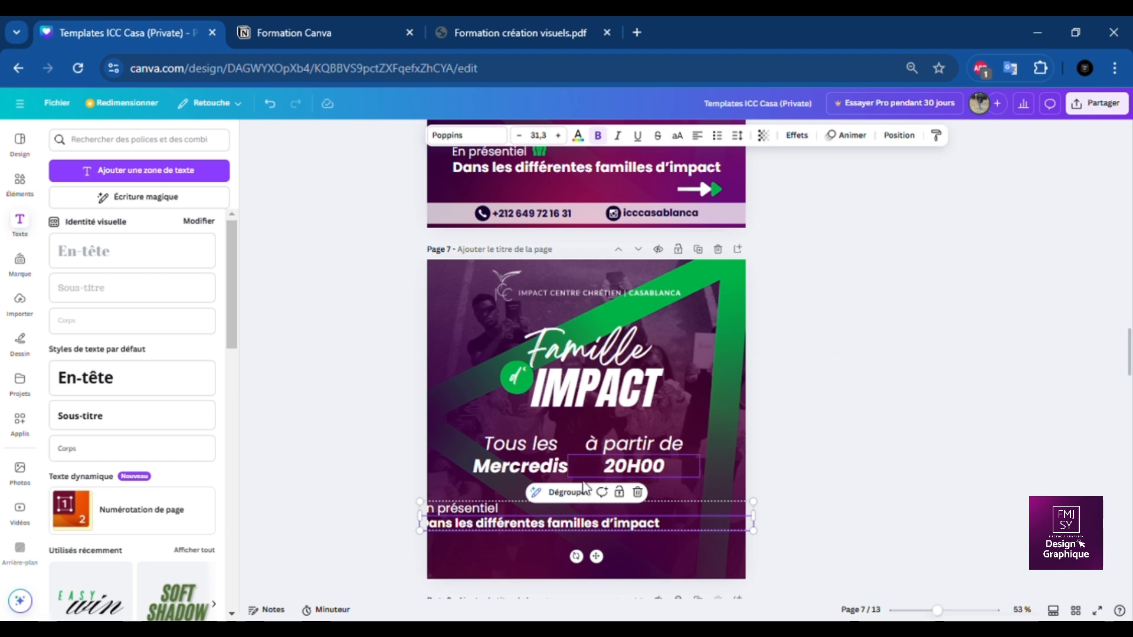
key("ctrl+shift+g")
left_click(853, 483)
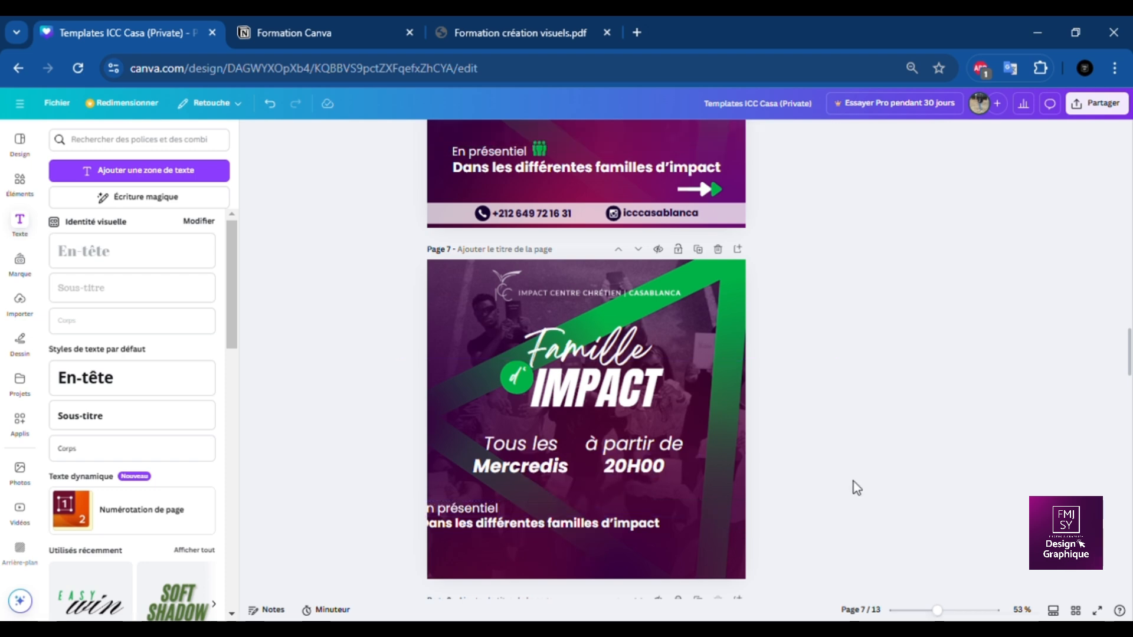
left_click(635, 525)
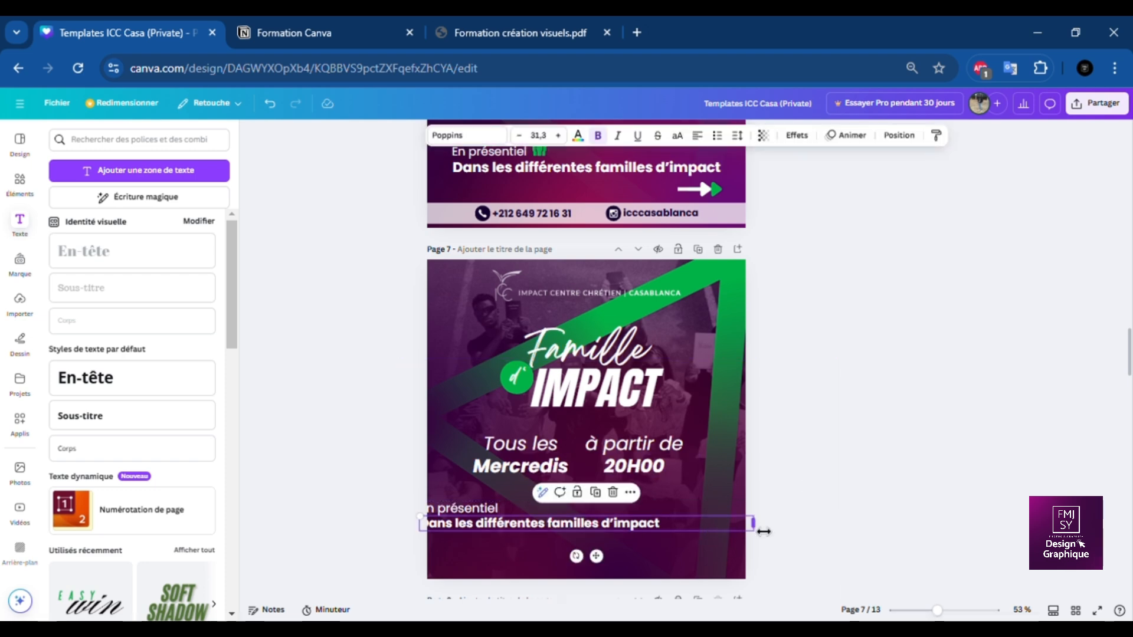
left_click_drag(751, 525, 662, 524)
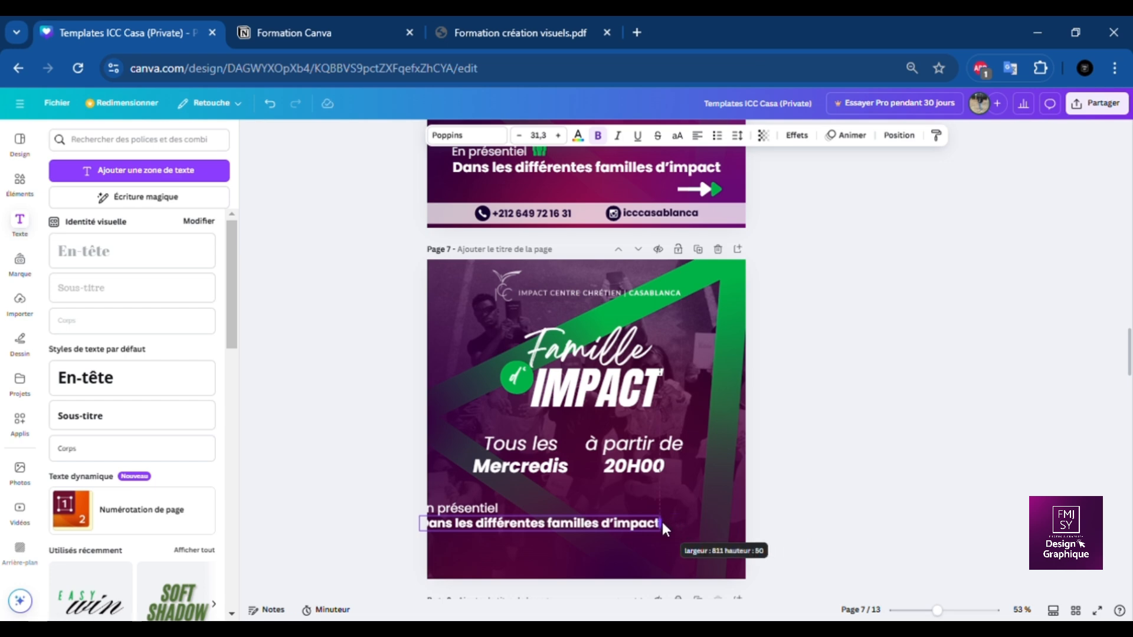
Group the "En présentiel" and "Dans les différentes familles d'impact" lines again and centre the group horizontally on the page.
left_click(472, 517, "shift")
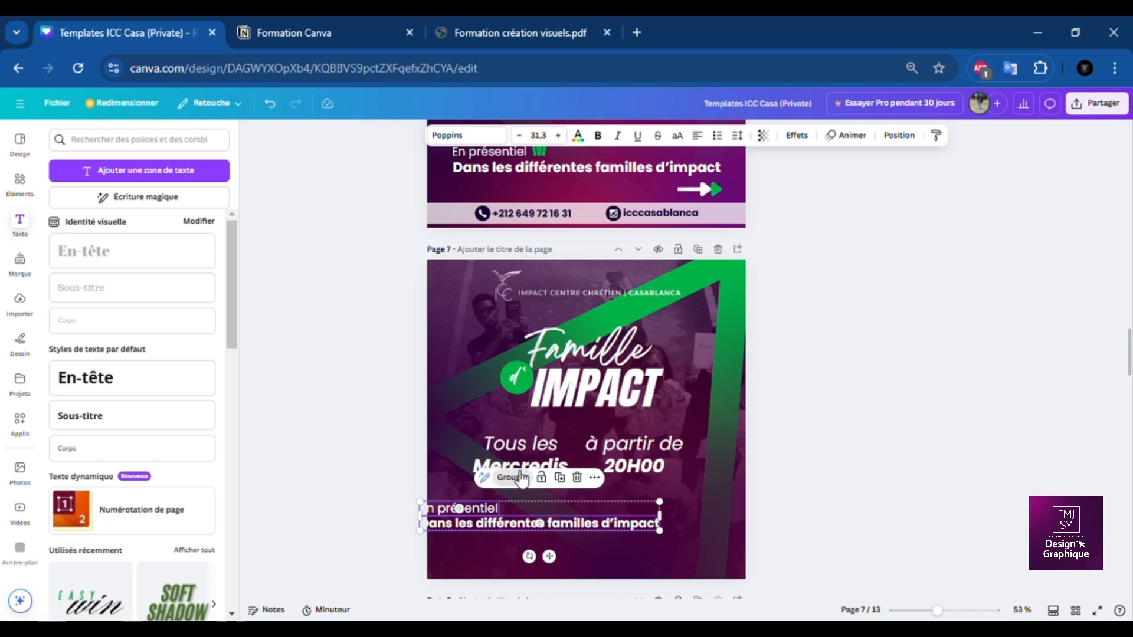
left_click(519, 477)
left_click(898, 137)
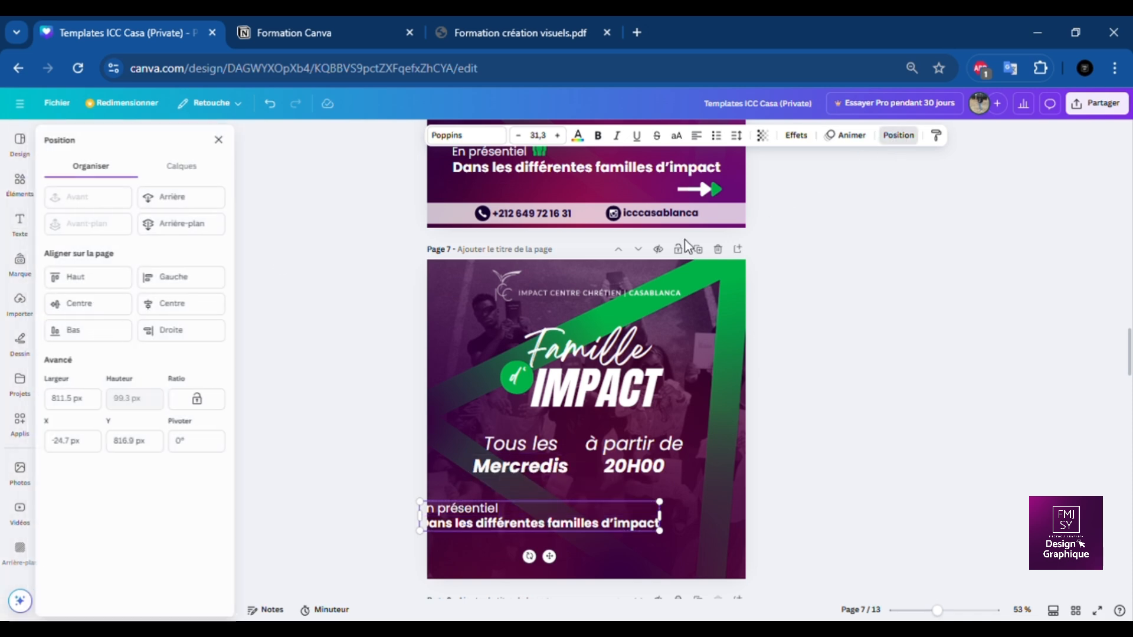
left_click(177, 304)
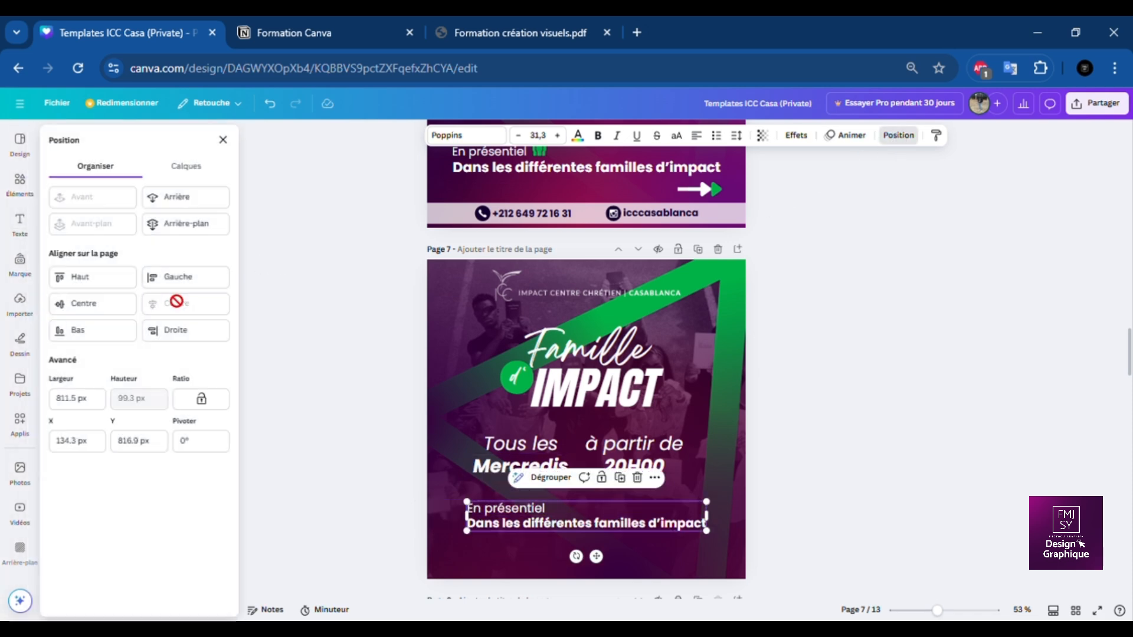
left_click(857, 472)
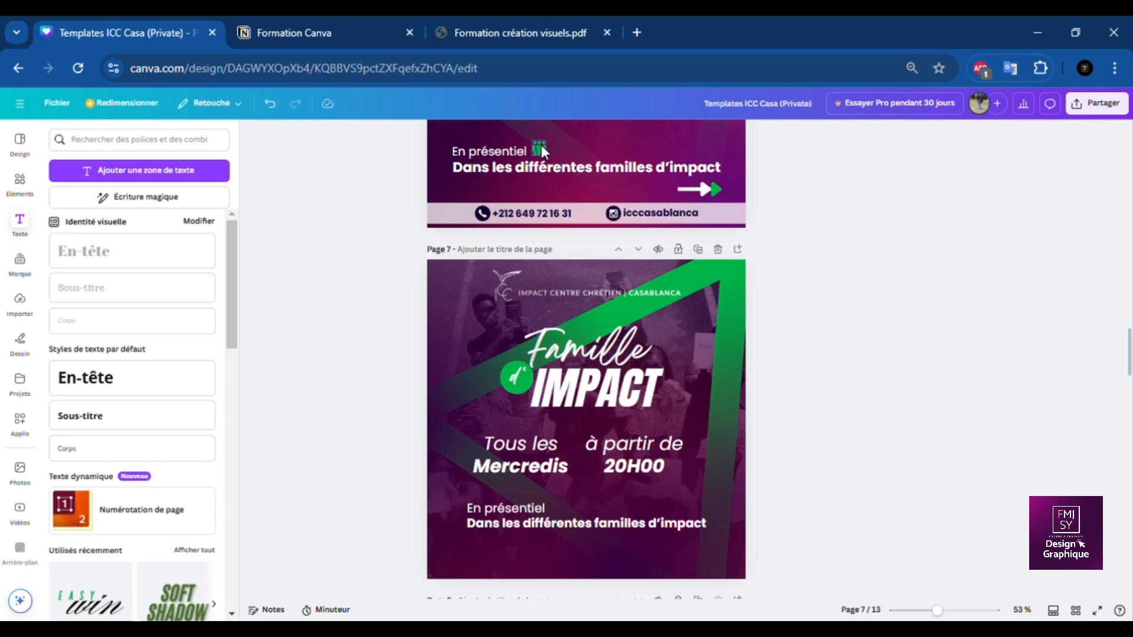
Search the elements library for "rassemblement" and show all matching illustrations.
left_click(20, 183)
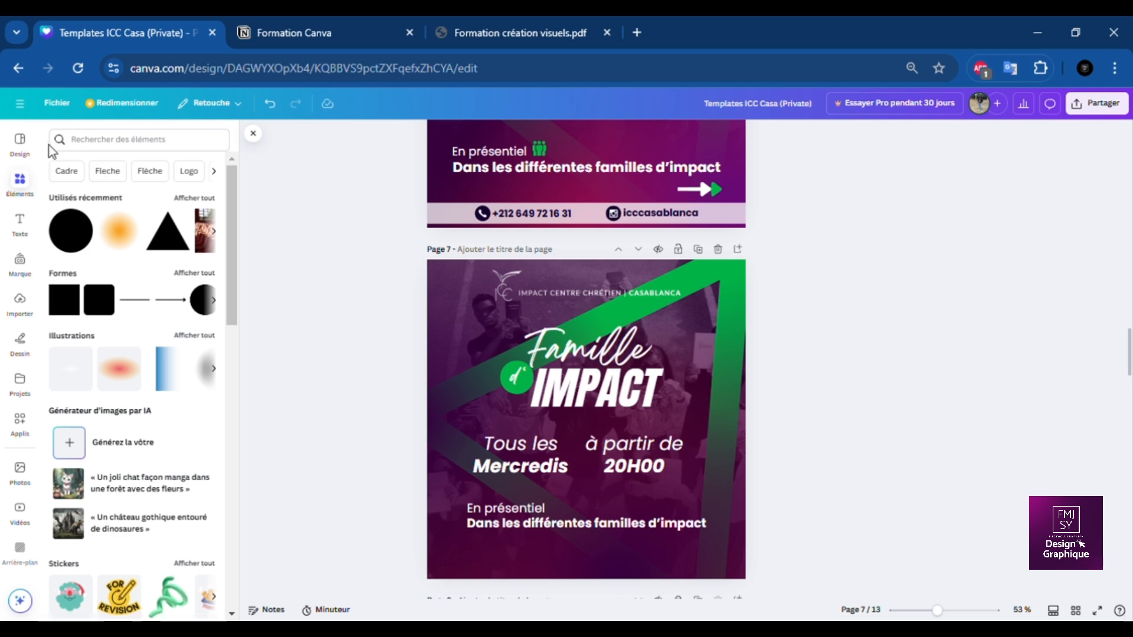
left_click(118, 148)
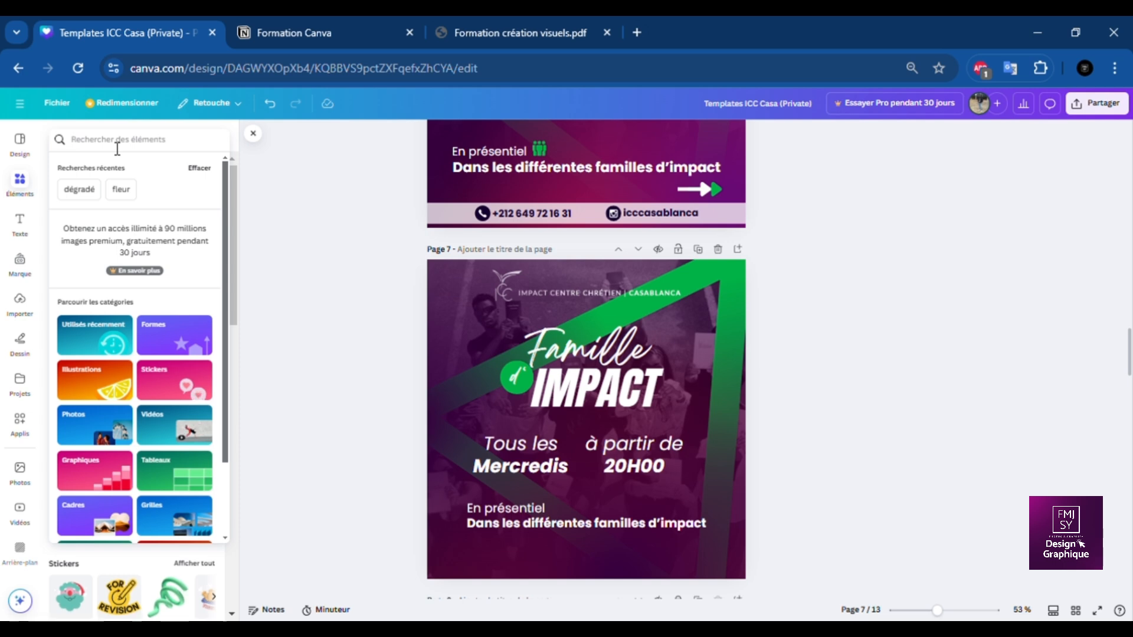
type("Rasse")
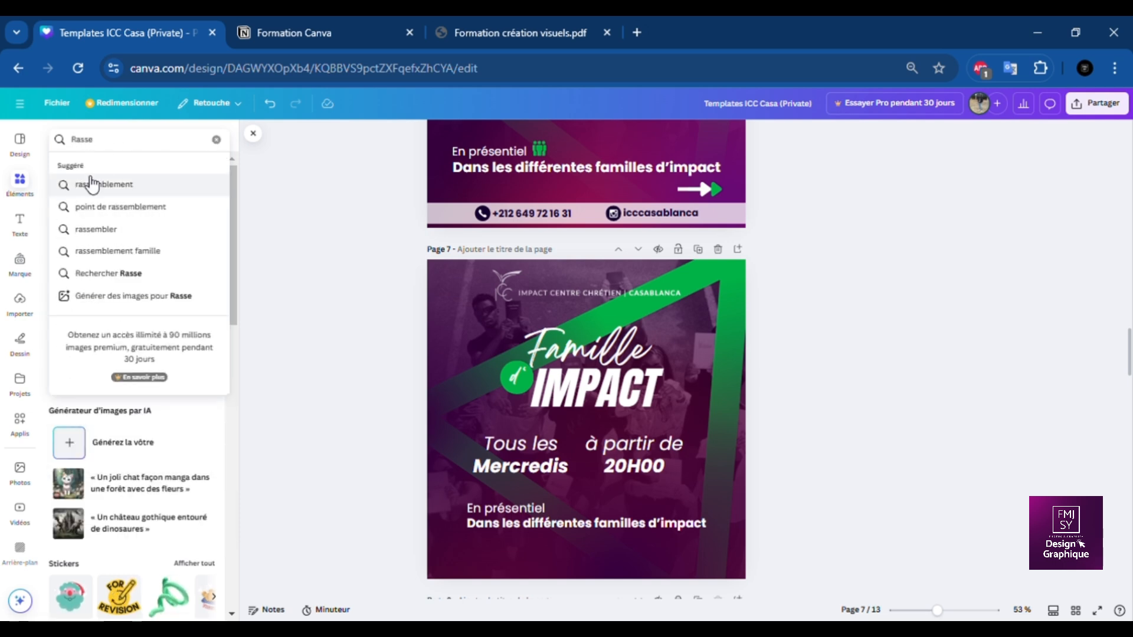
left_click(115, 186)
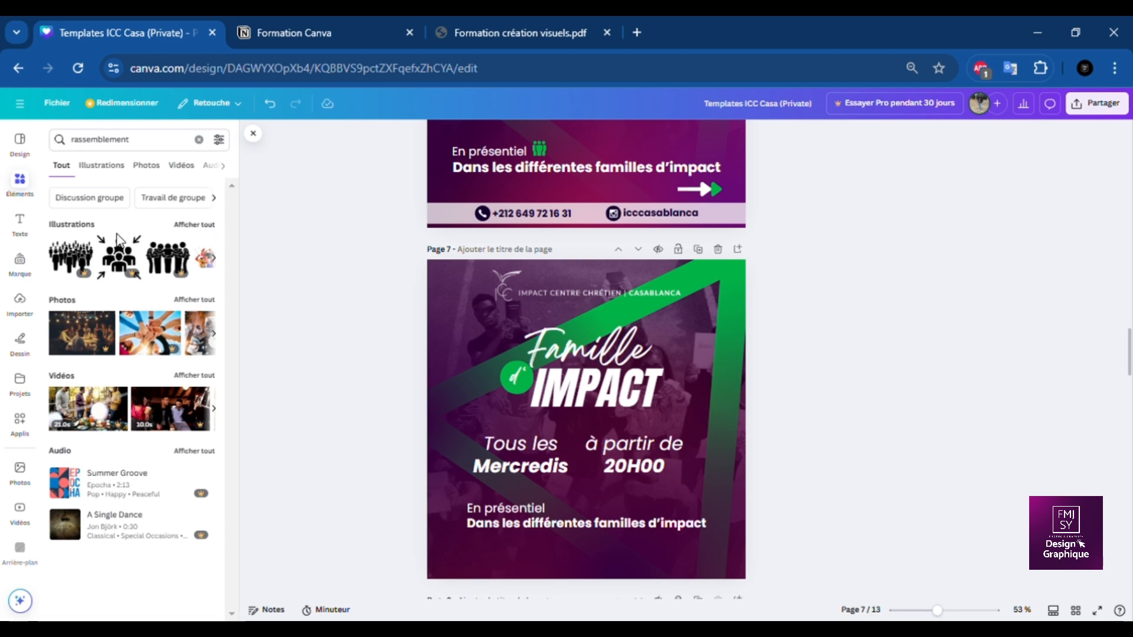
left_click(209, 224)
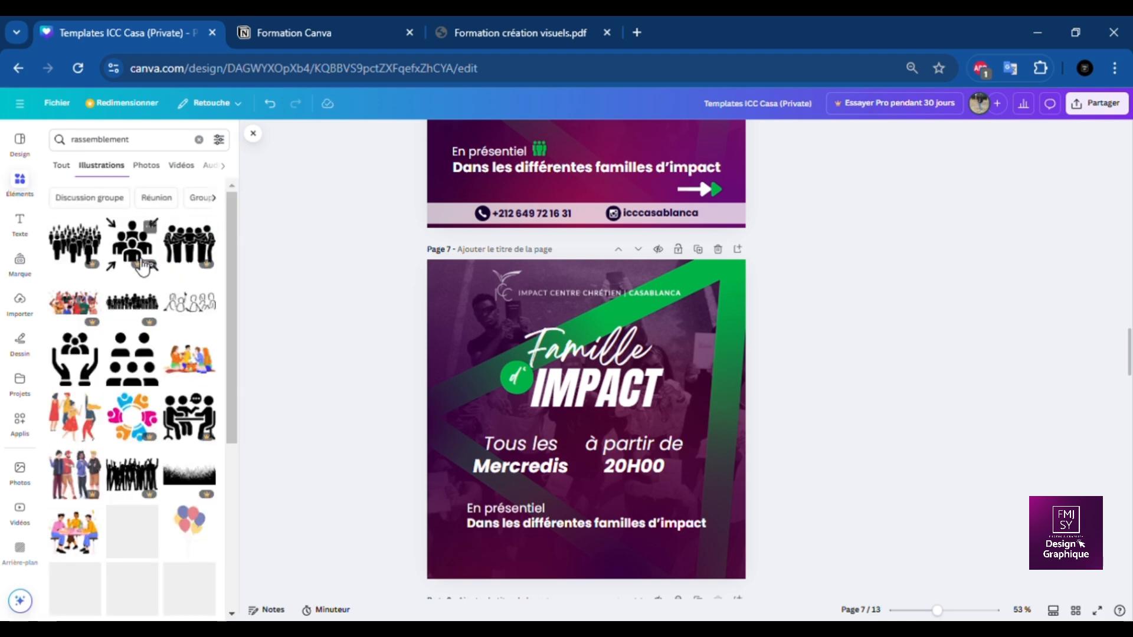
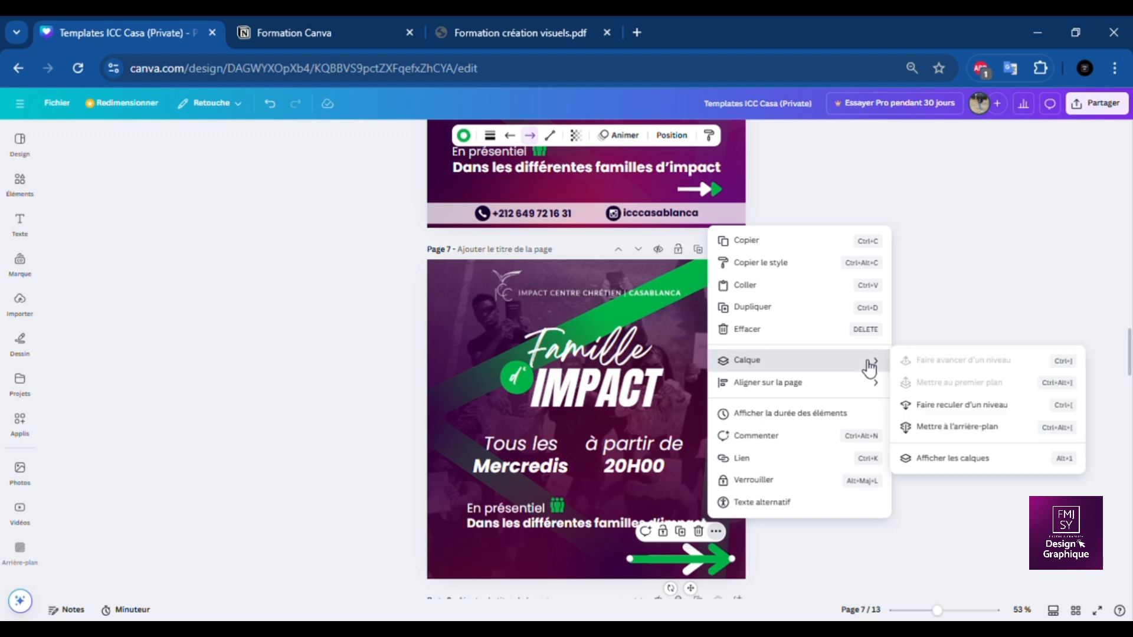
Send the green arrow one layer back and shorten its tail so it hides behind the white arrow.
left_click(932, 406)
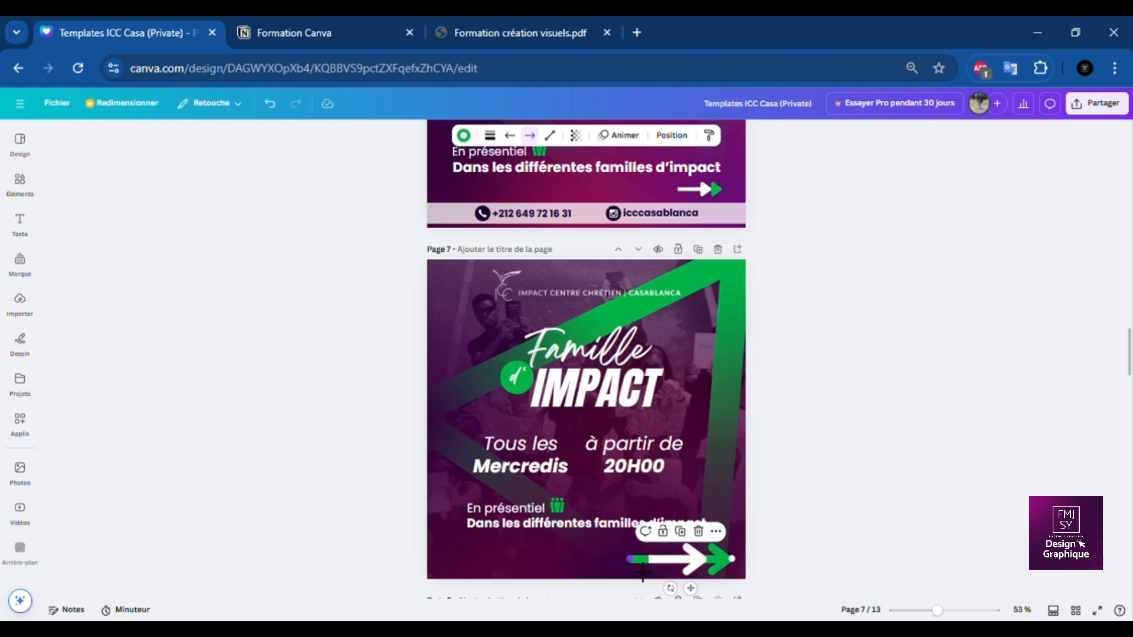
left_click_drag(642, 571, 718, 566)
left_click(804, 554)
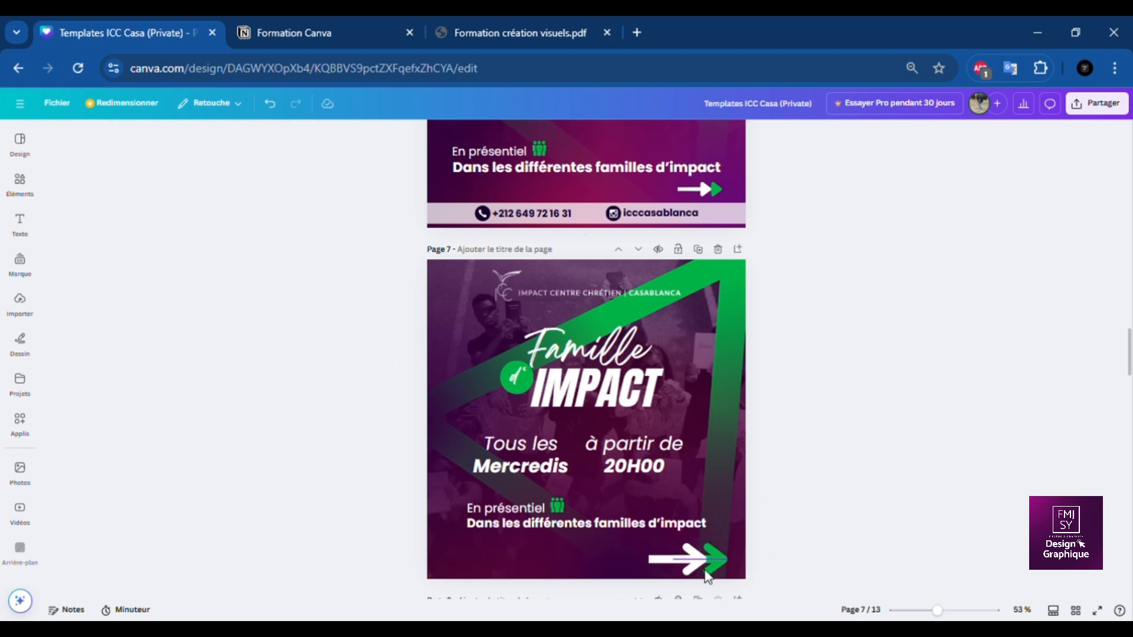
Move the white arrow slightly to the right so it overlaps more of the green arrowhead.
left_click(694, 560)
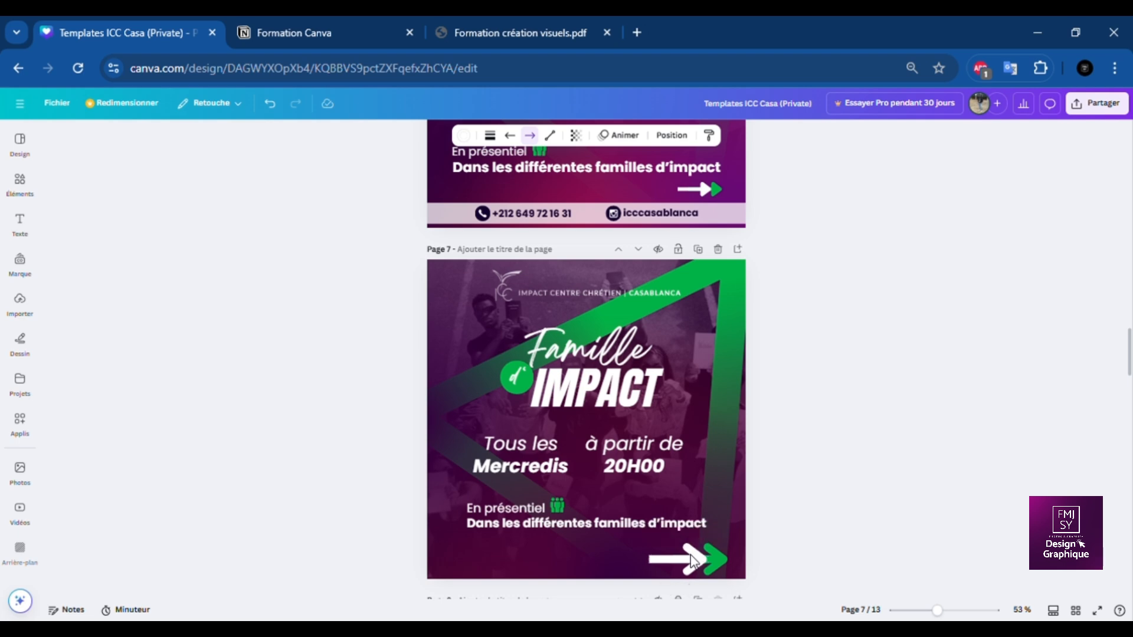
left_click_drag(691, 562, 693, 563)
left_click_drag(692, 563, 694, 562)
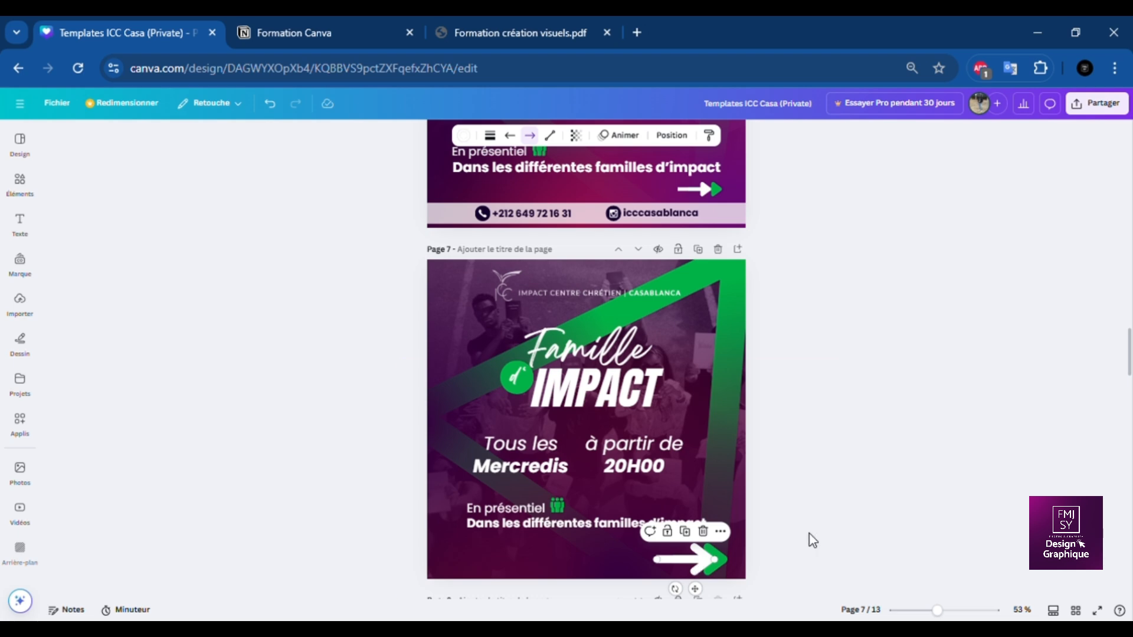
left_click(846, 528)
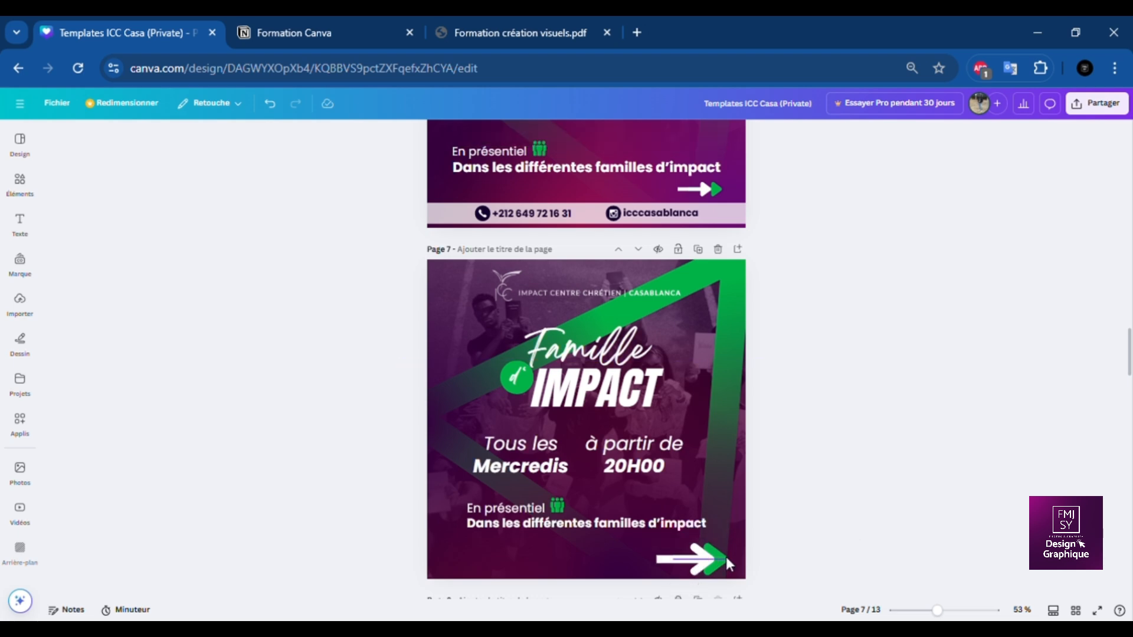
Group the green and white arrows at the lower right of page 7.
left_click(697, 568)
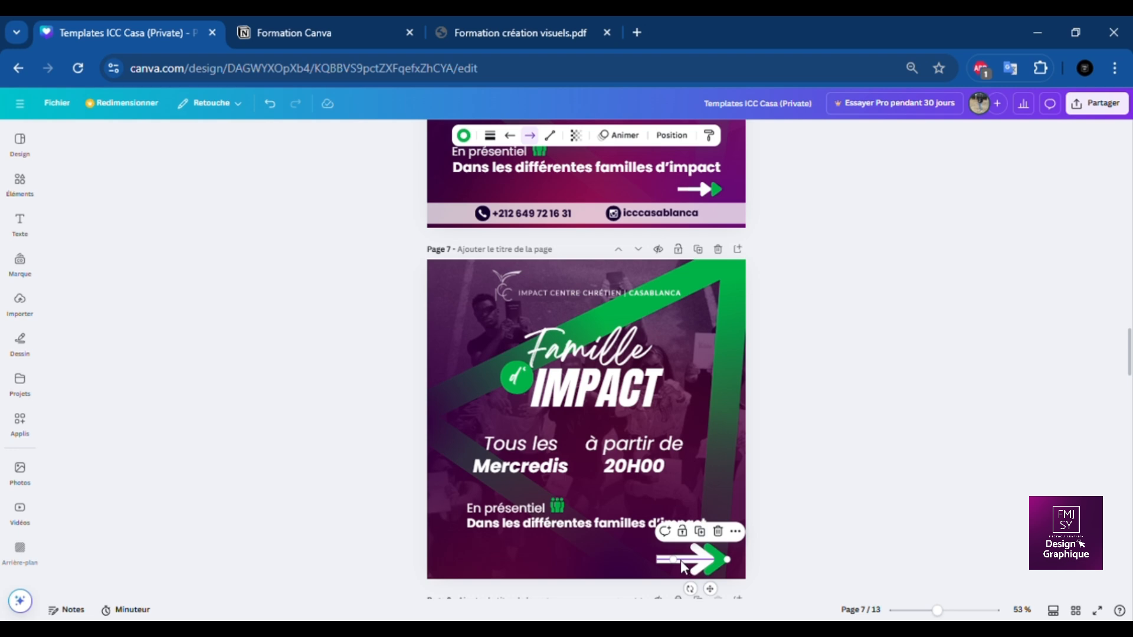
left_click(661, 558, "shift")
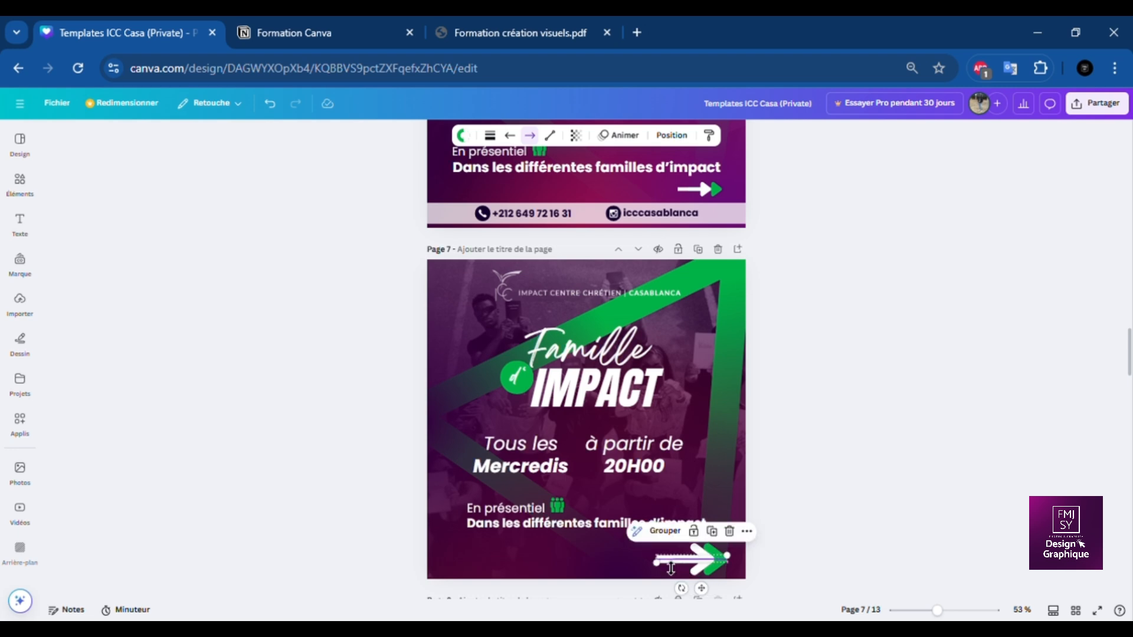
left_click(662, 531)
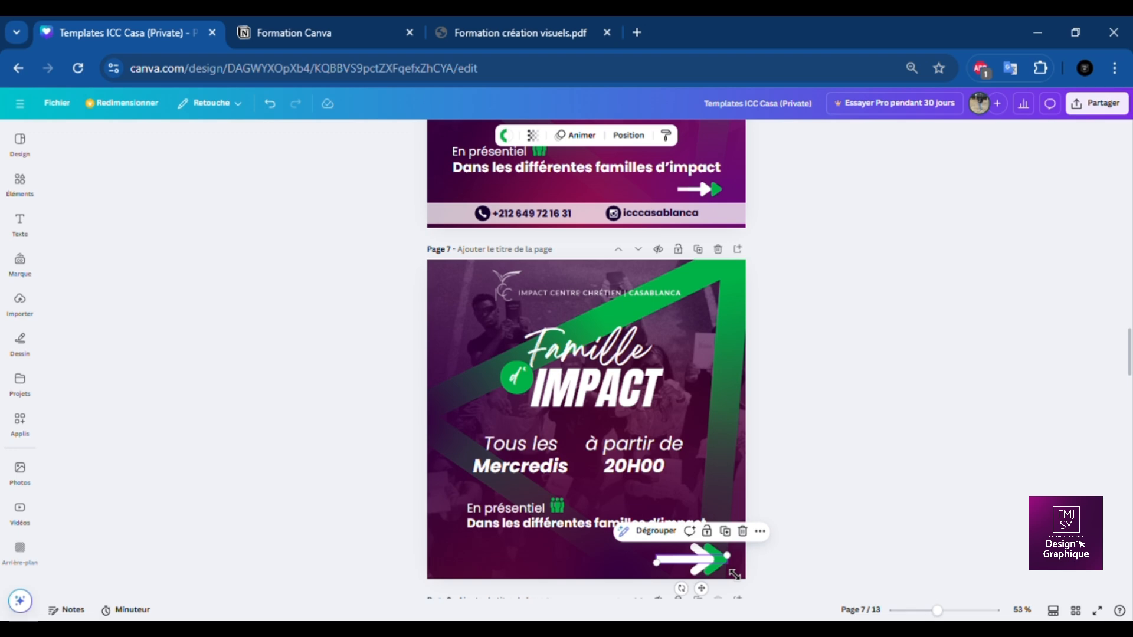
Try to scale down the grouped arrows from a corner and shift them slightly upward.
left_click_drag(727, 556, 700, 550)
left_click_drag(944, 612, 942, 611)
scroll(893, 522, "down", 2)
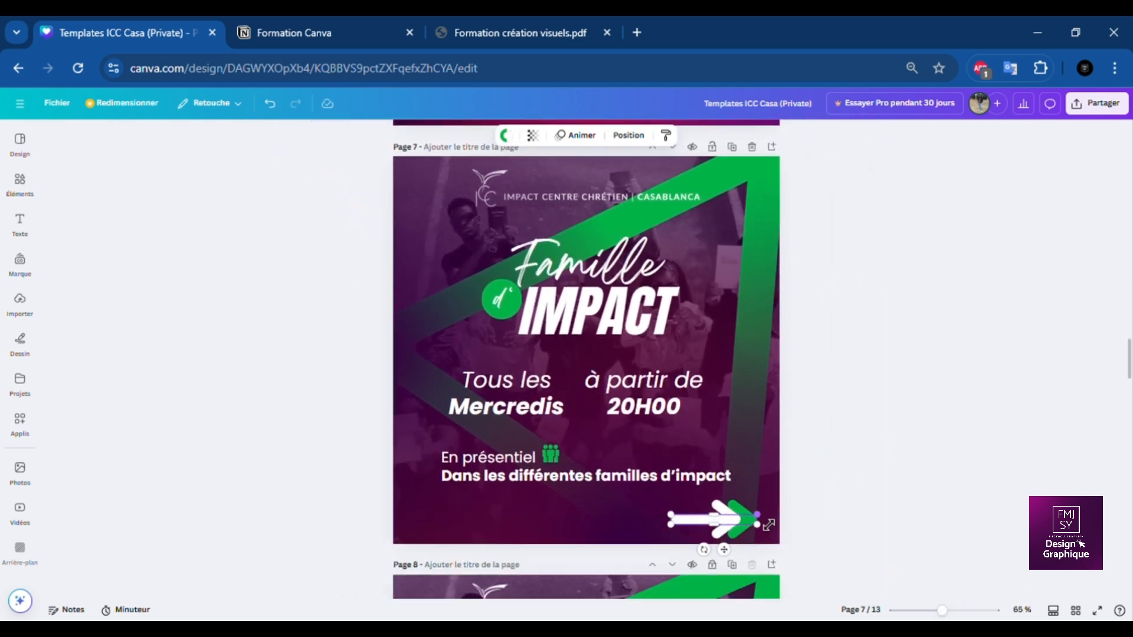
left_click_drag(765, 534, 730, 550)
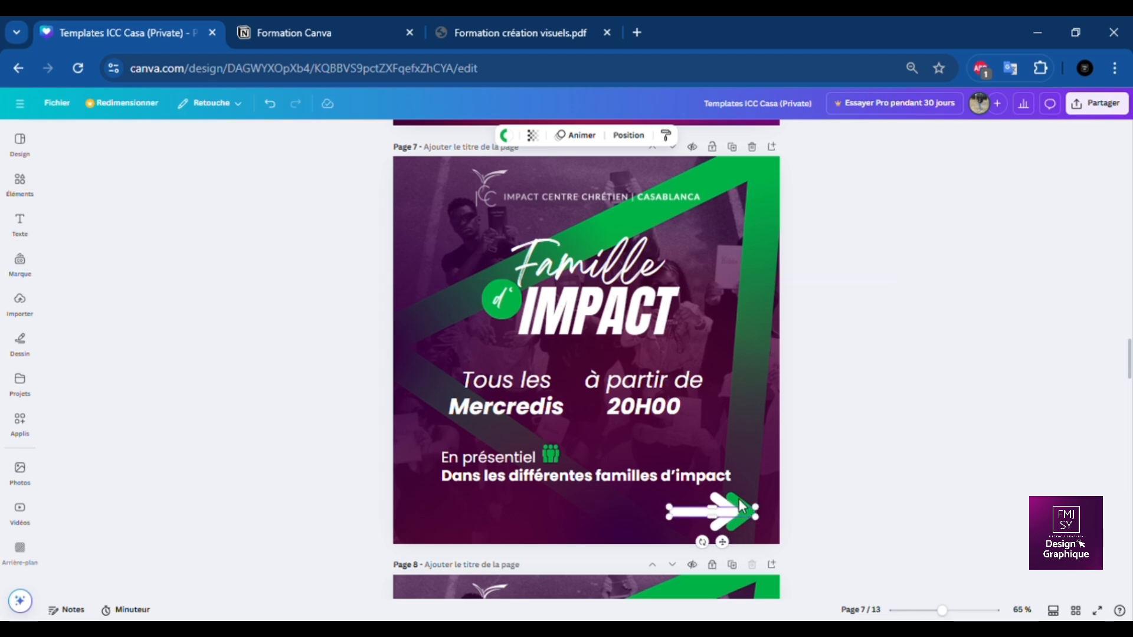
Compare with the page 6 arrow and set the line thickness of page 7's green arrow to 16.
scroll(878, 336, "up", 2)
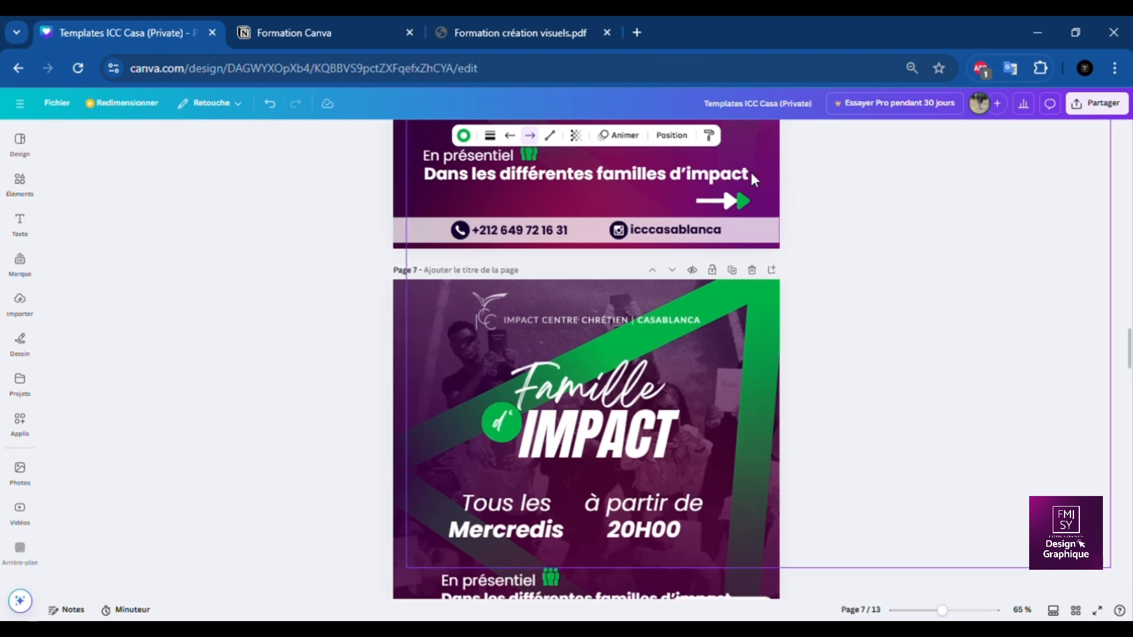
left_click(729, 202)
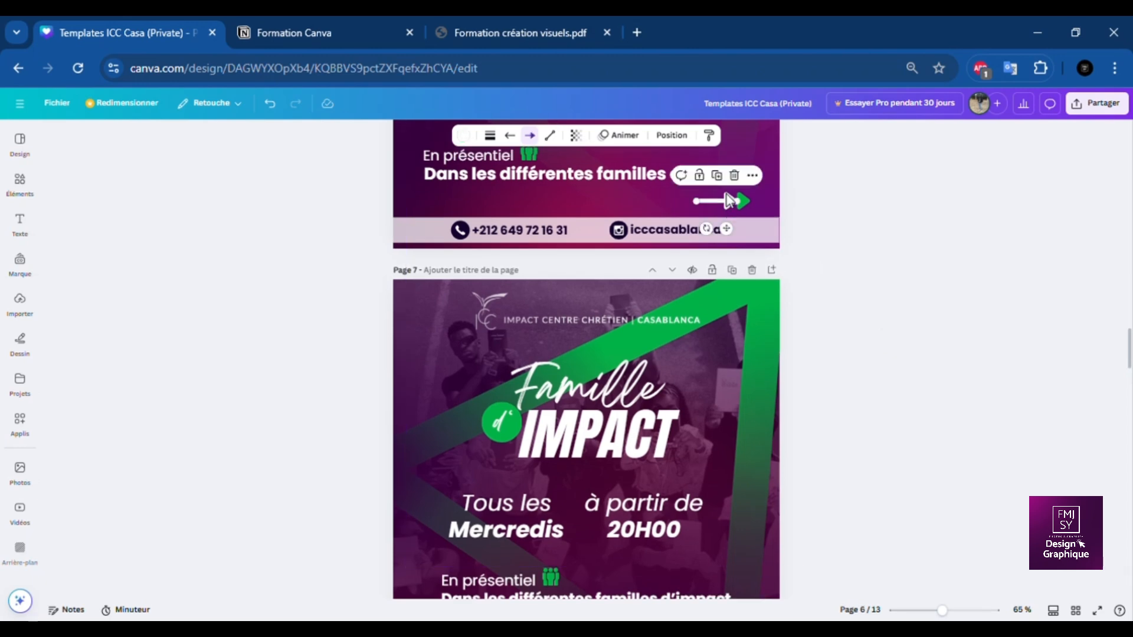
scroll(849, 480, "down", 1)
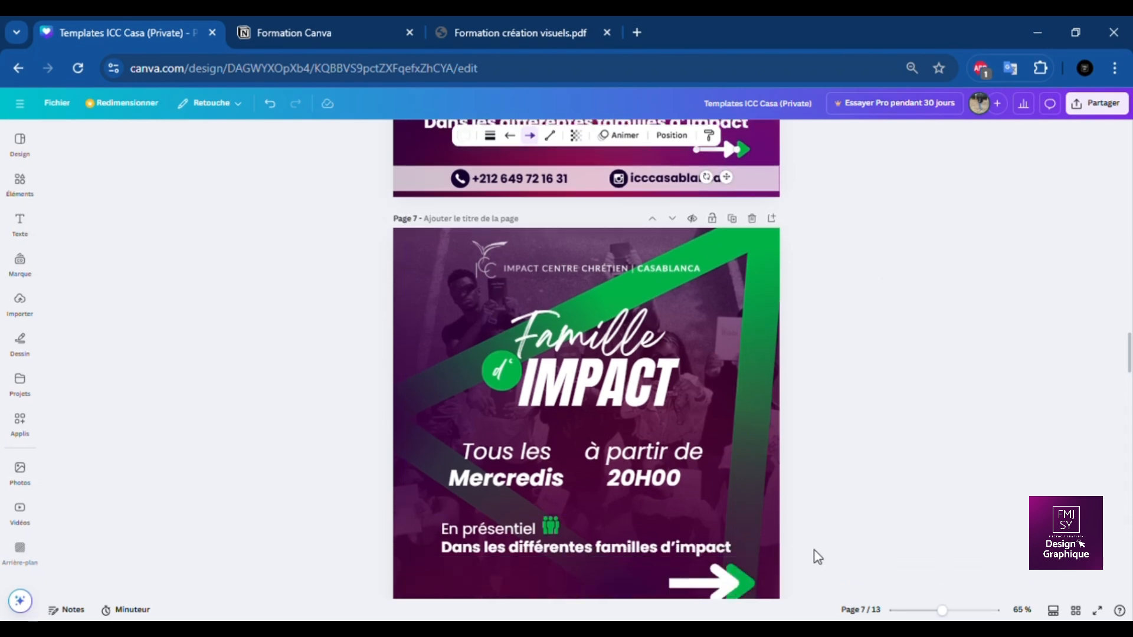
left_click(743, 580)
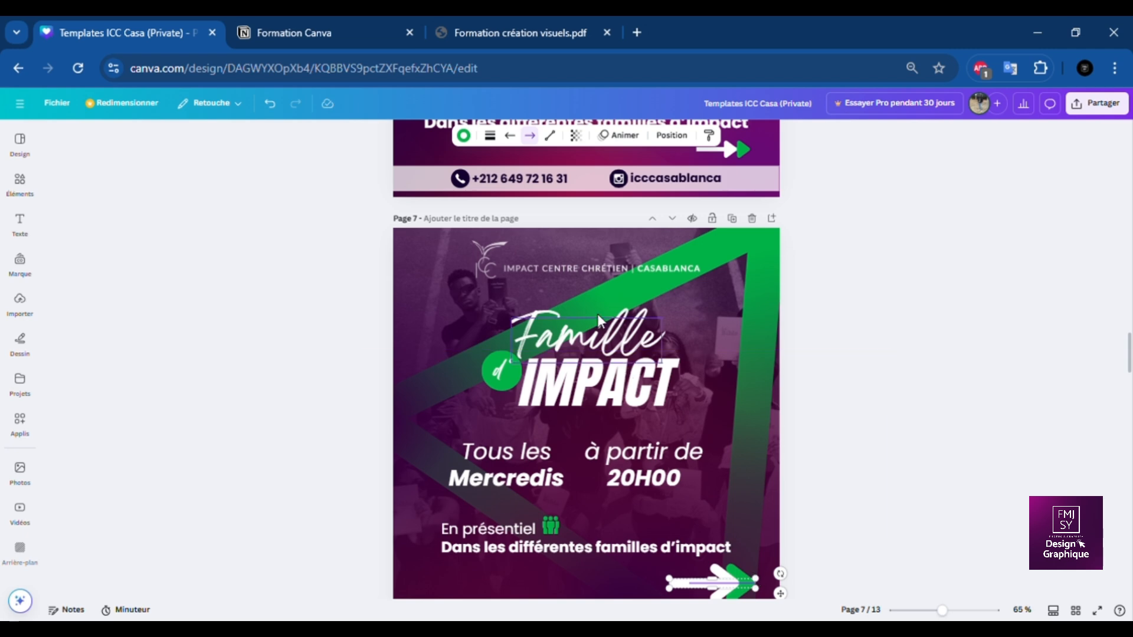
left_click(491, 137)
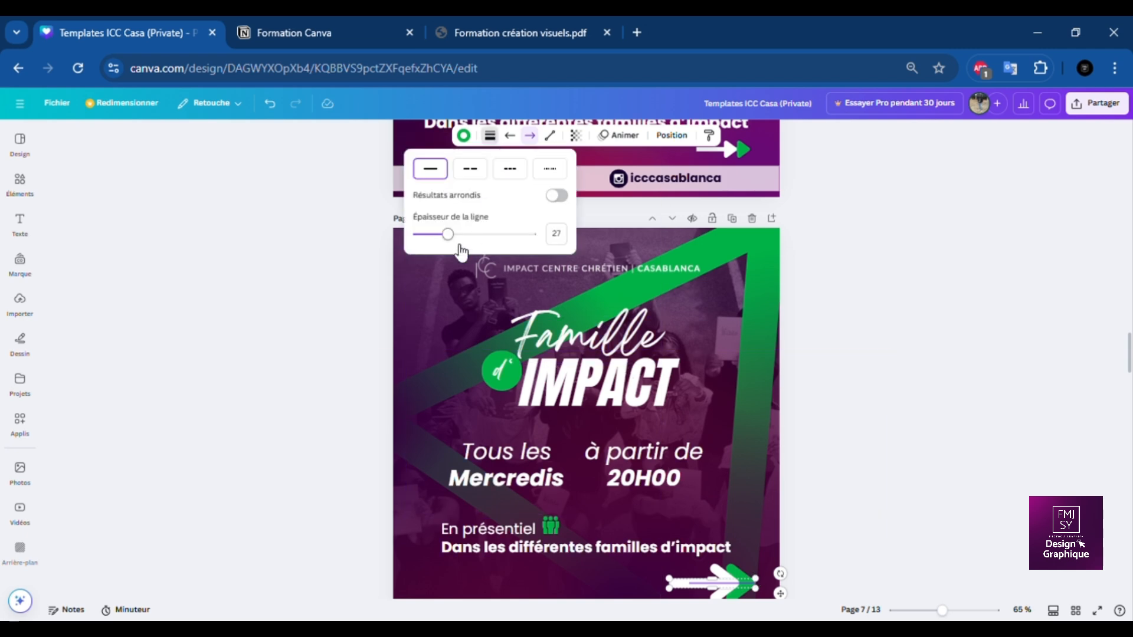
left_click_drag(450, 236, 442, 241)
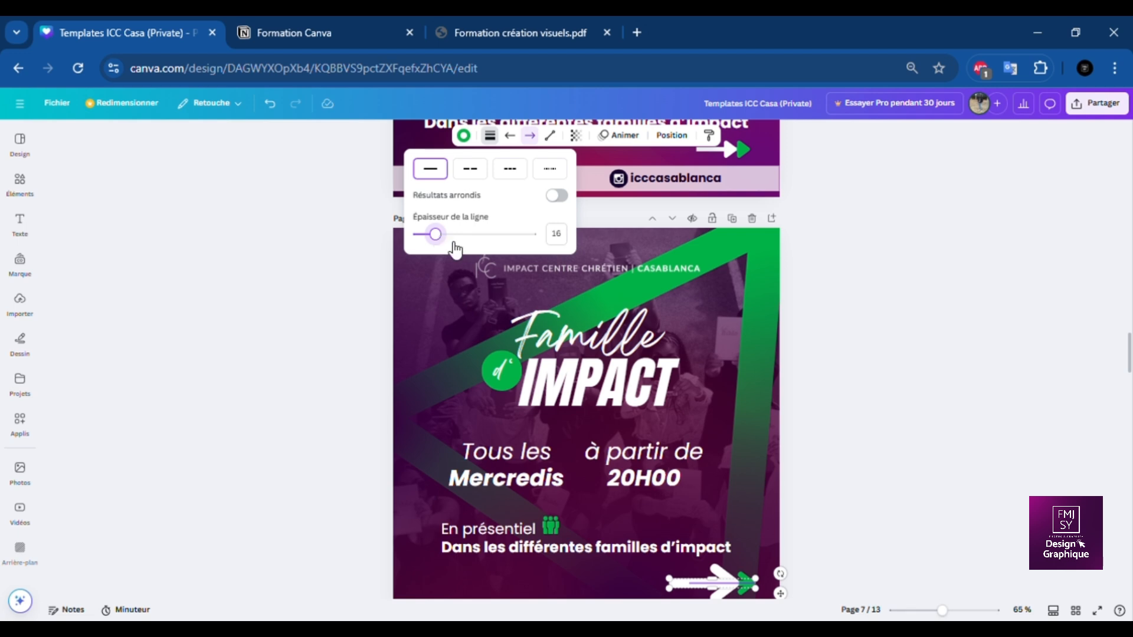
Ungroup the green and white arrows at the lower right of page 7.
left_click(630, 593)
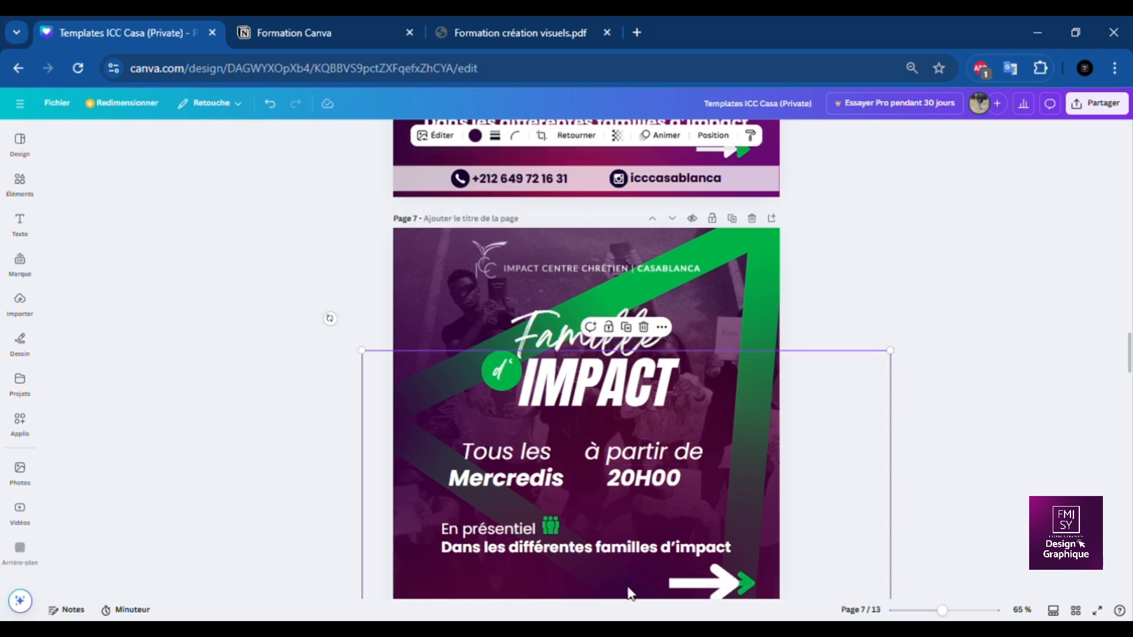
left_click(698, 594)
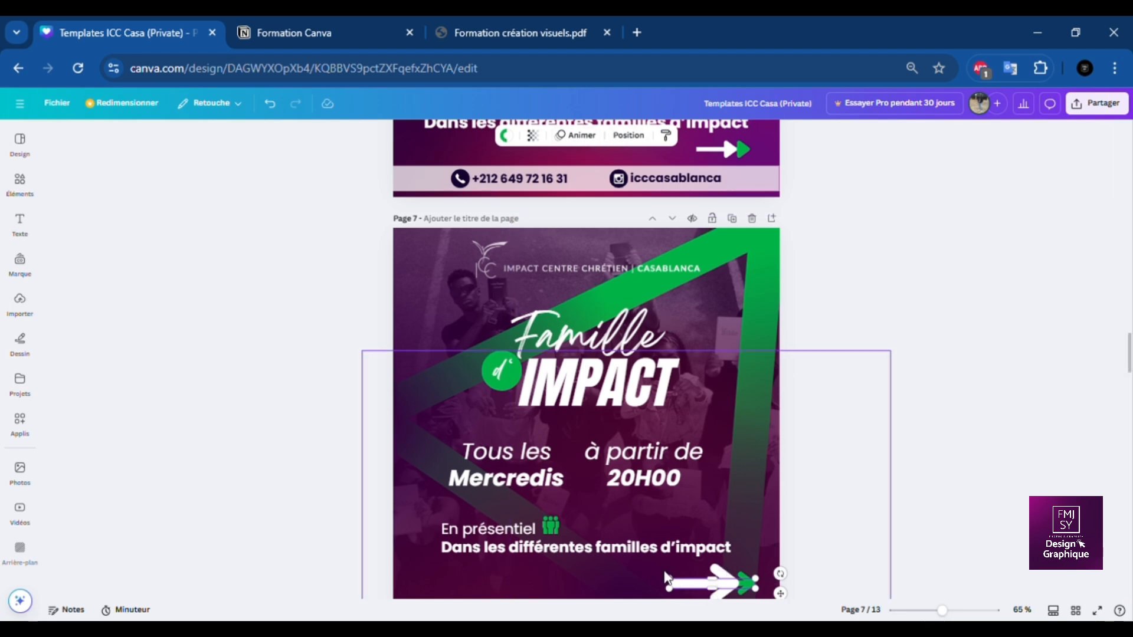
left_click(667, 575)
left_click(691, 587)
scroll(835, 470, "down", 4)
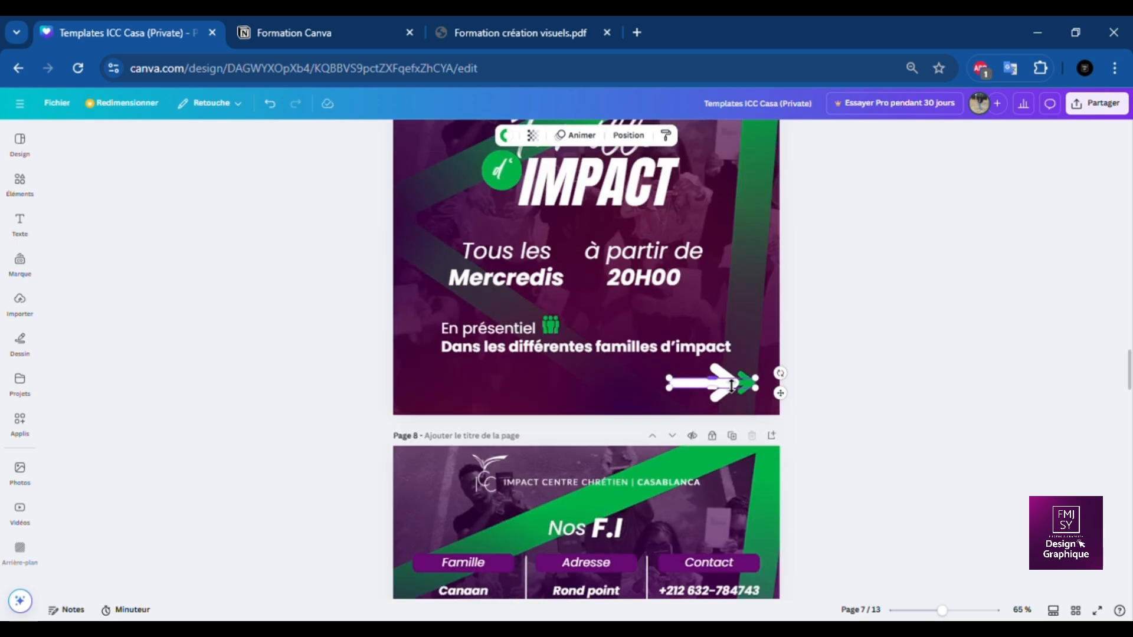
left_click(731, 352)
left_click(714, 383)
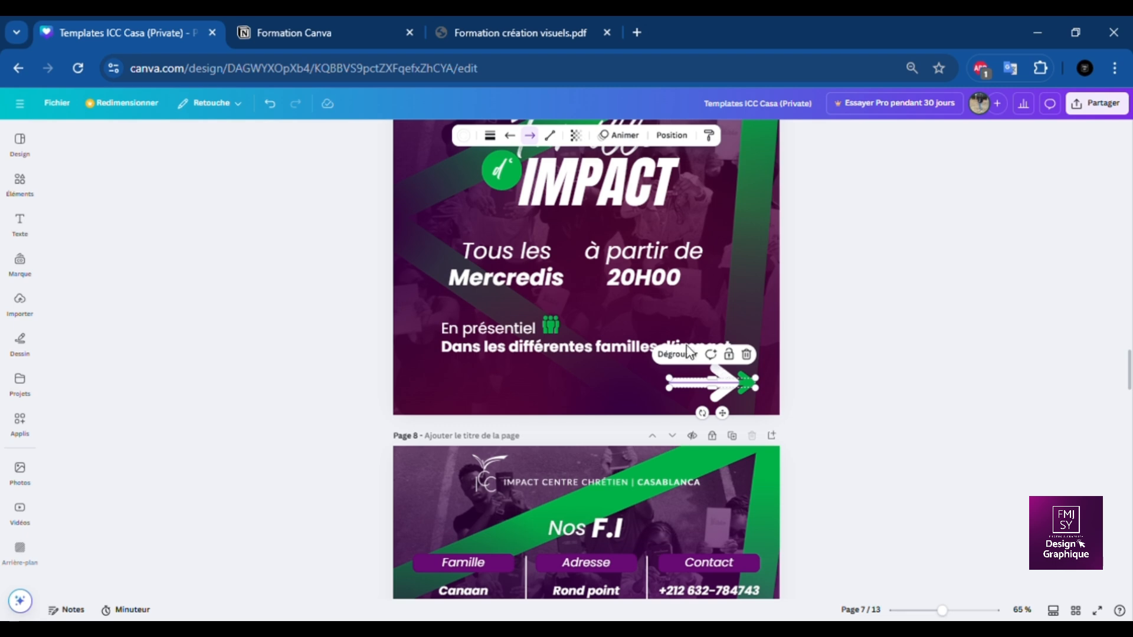
left_click(813, 380)
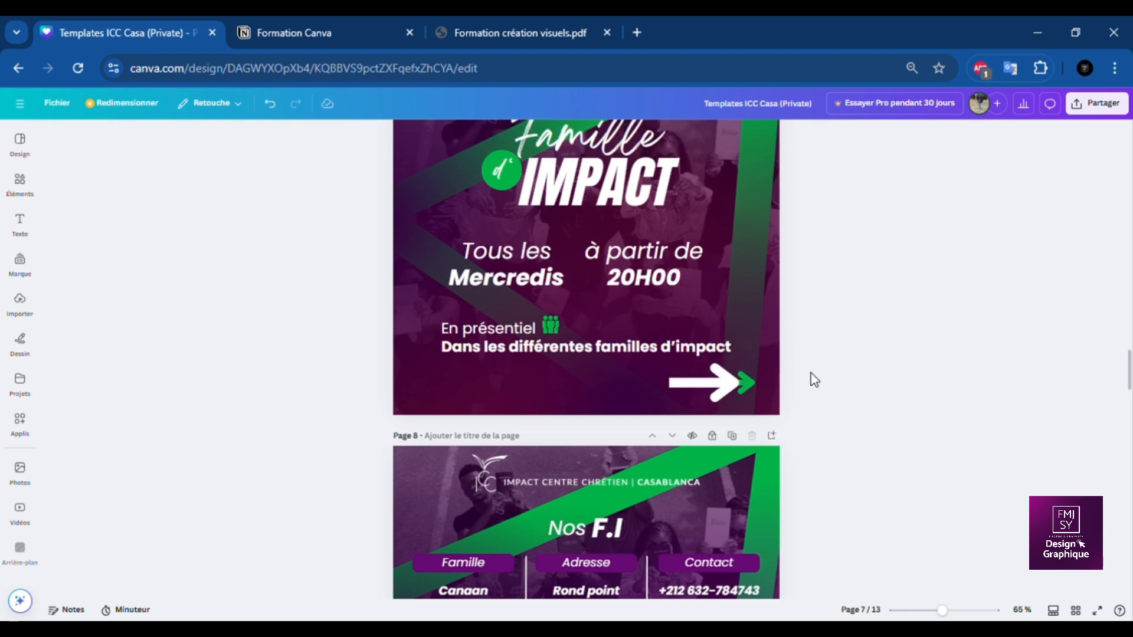
Set the line thickness of page 7's white arrow to 12.
left_click(720, 380)
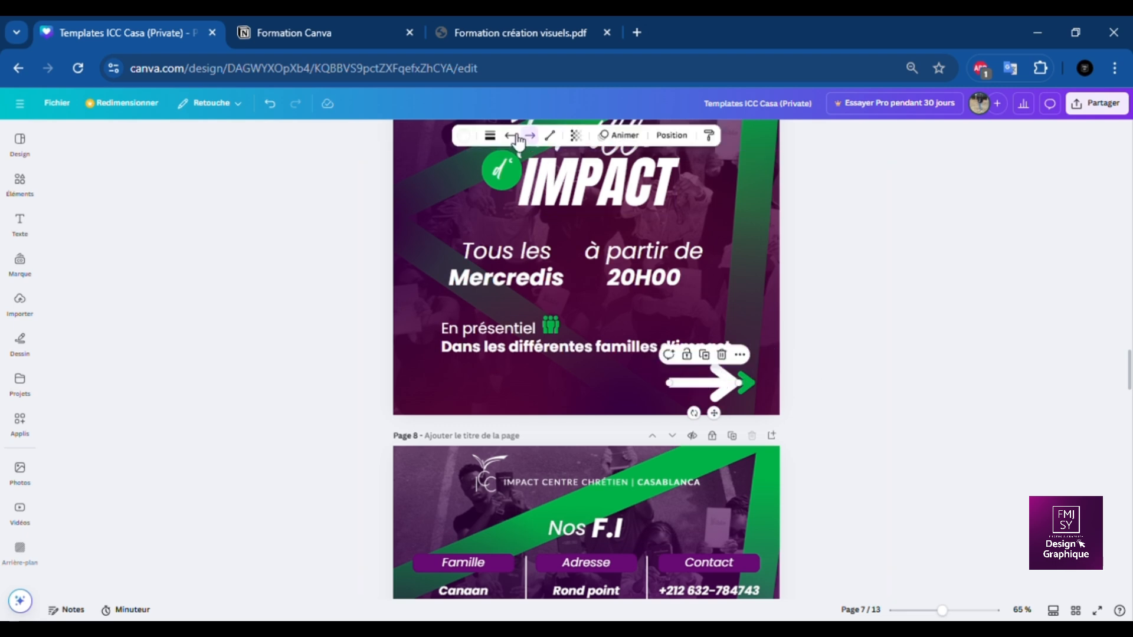
left_click(490, 137)
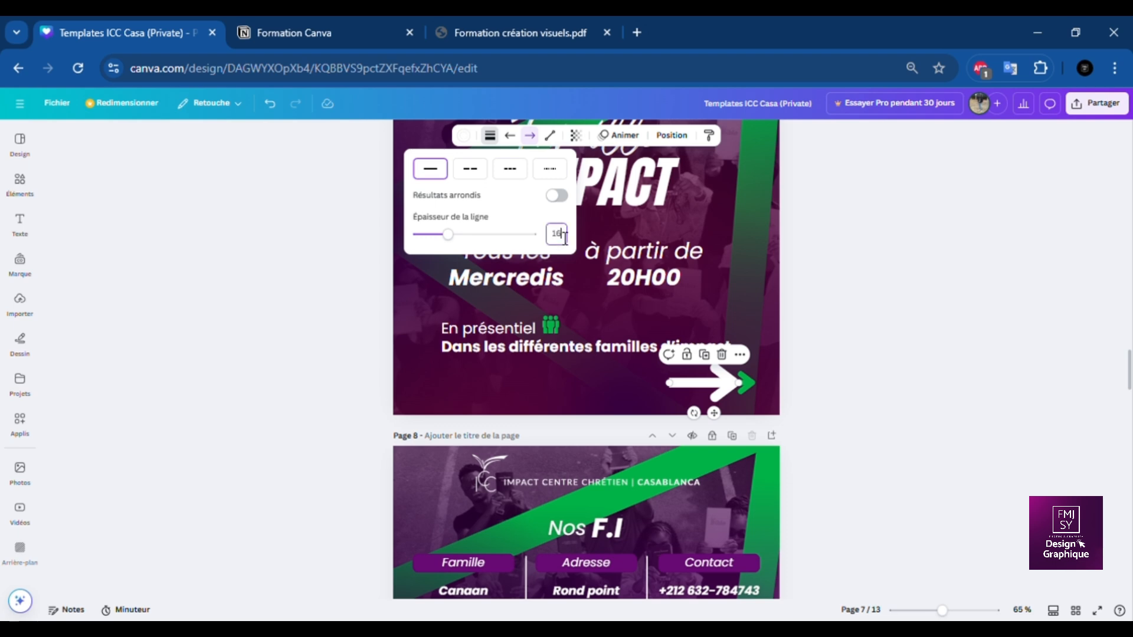
left_click(565, 238)
type("16")
key("Return")
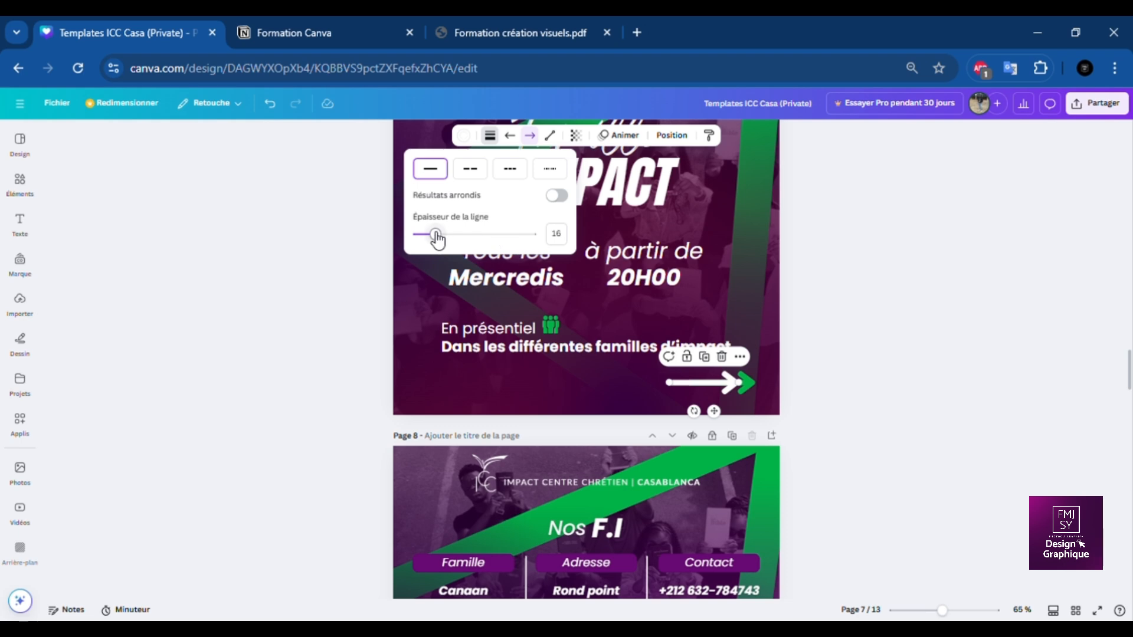
left_click_drag(436, 235, 436, 238)
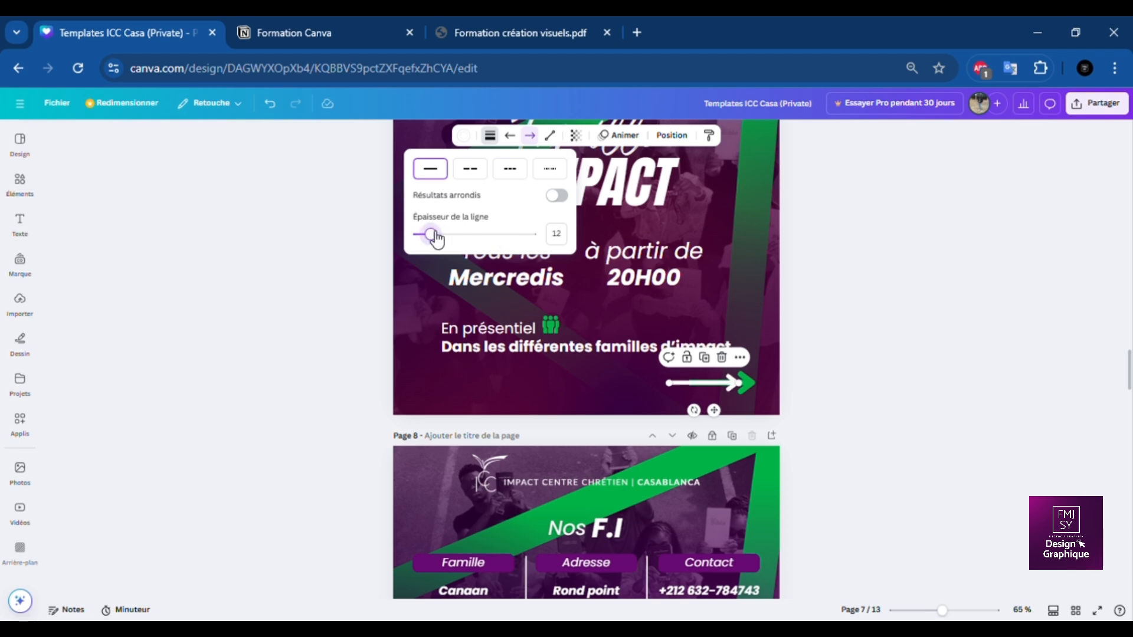
Set the line thickness of page 7's green arrow to 12 to match the white one.
left_click(751, 382)
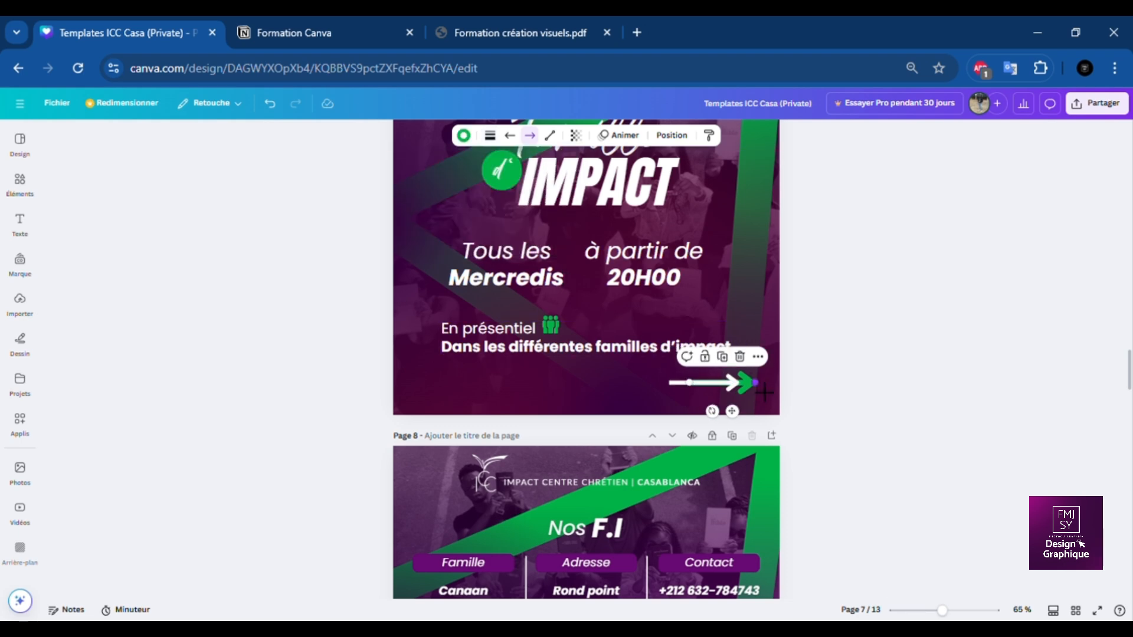
left_click(464, 135)
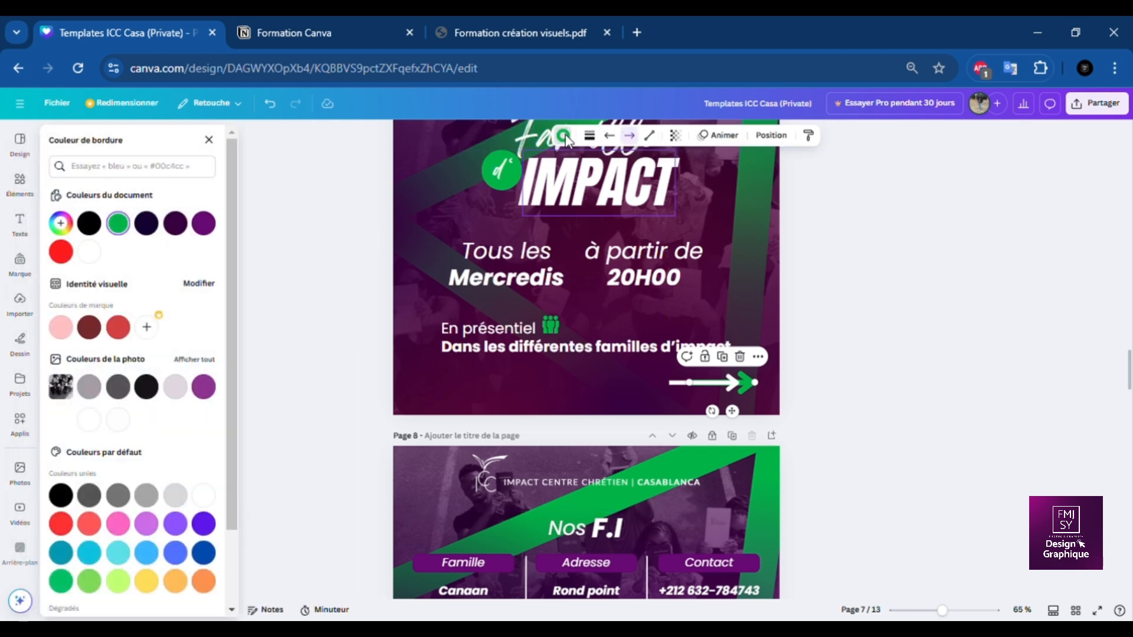
left_click(590, 136)
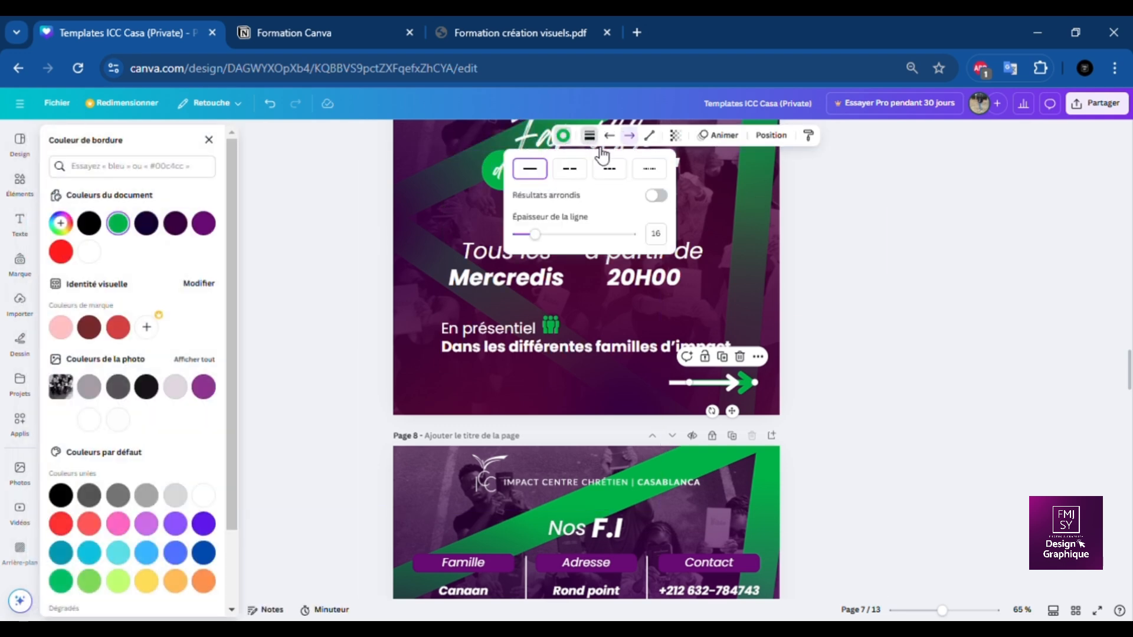
left_click(657, 235)
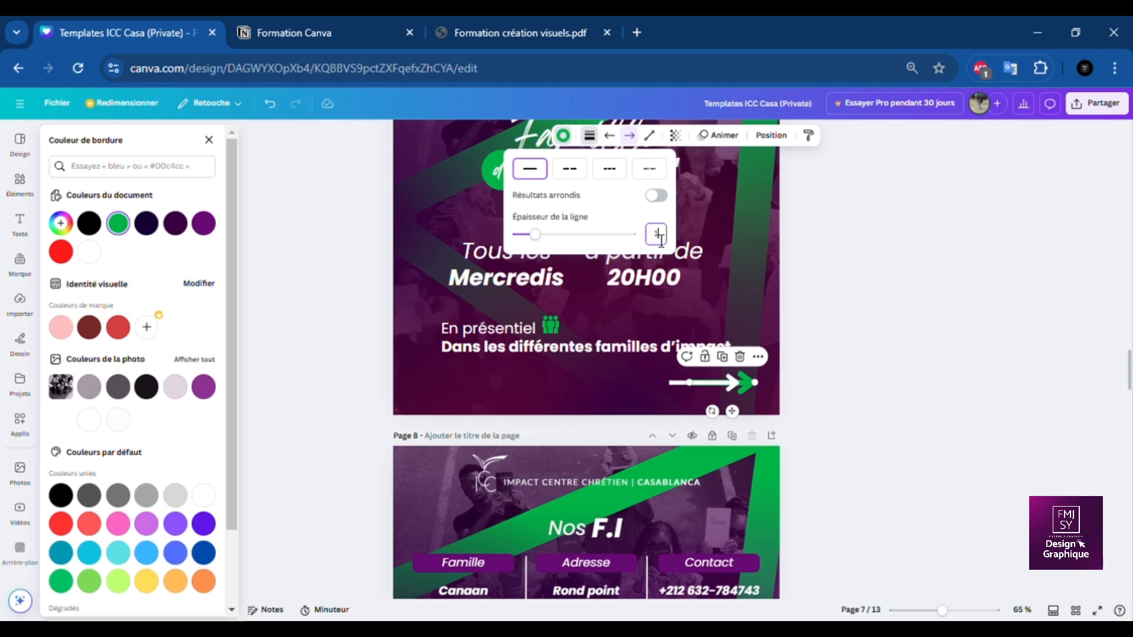
type("12")
key("Return")
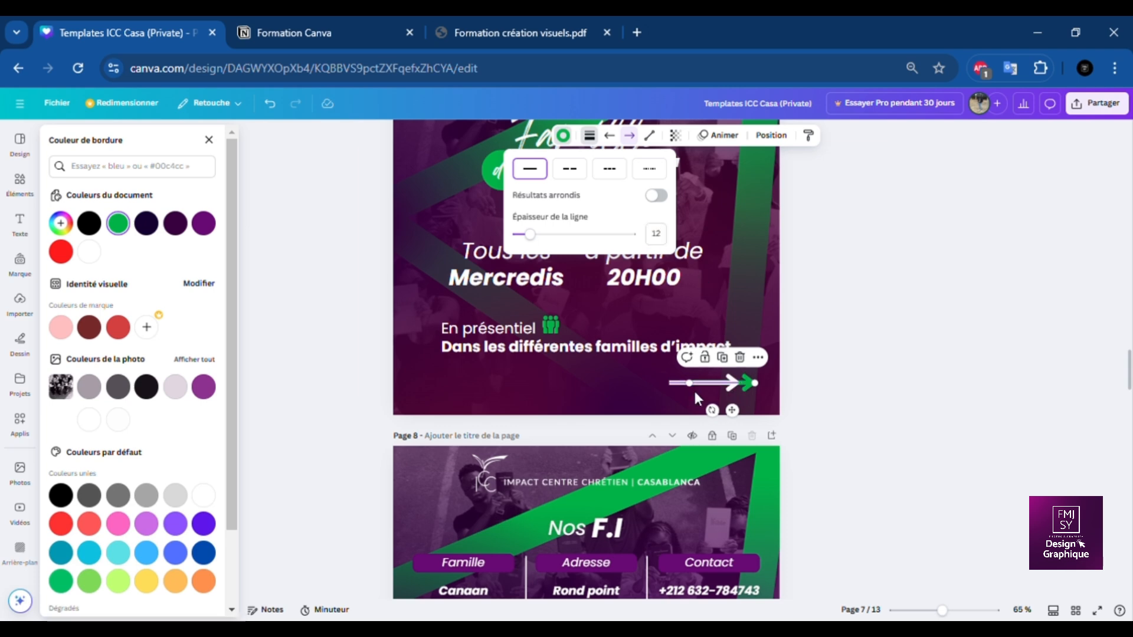
Shorten the green and white arrows from their tails and move the white one right so it overlaps the green arrowhead.
left_click_drag(689, 383, 716, 383)
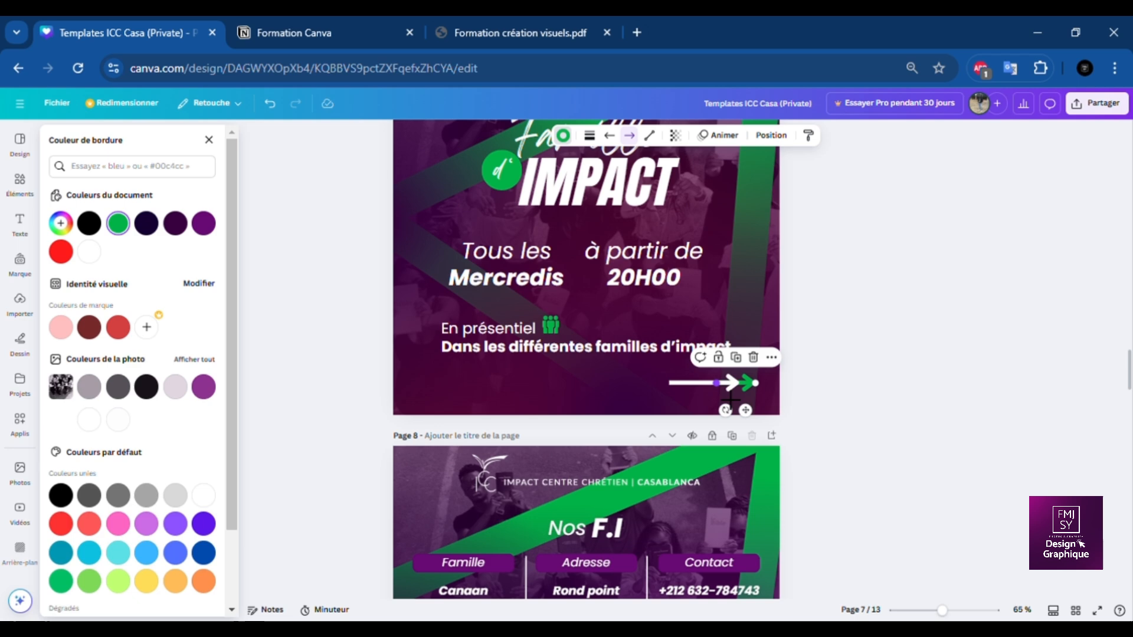
left_click(675, 384)
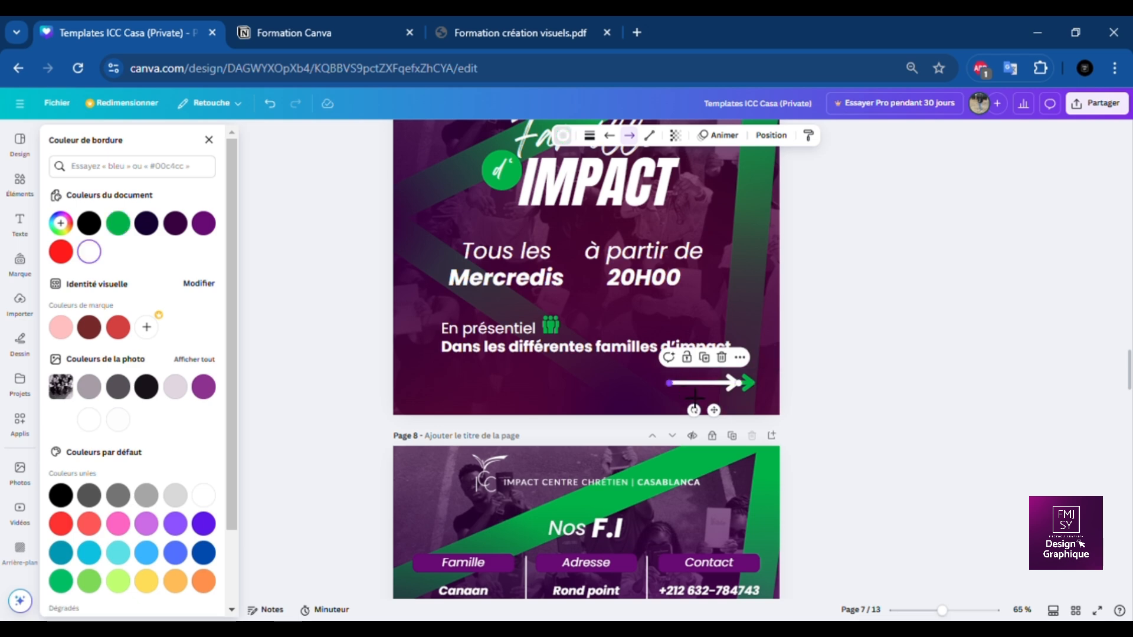
left_click_drag(668, 383, 706, 383)
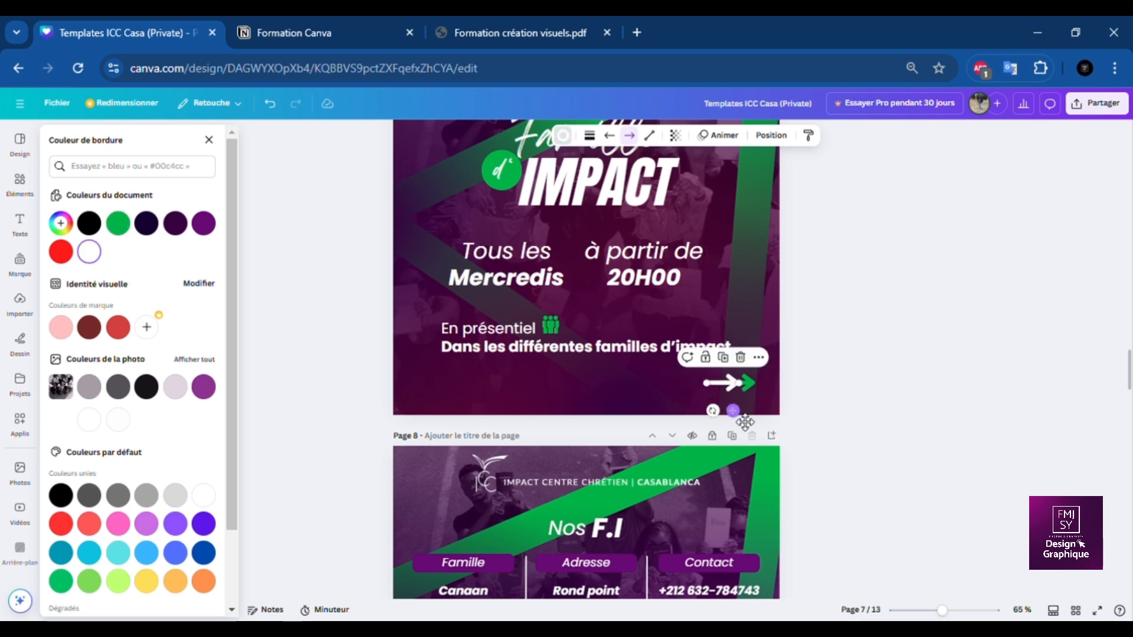
left_click_drag(745, 423, 754, 423)
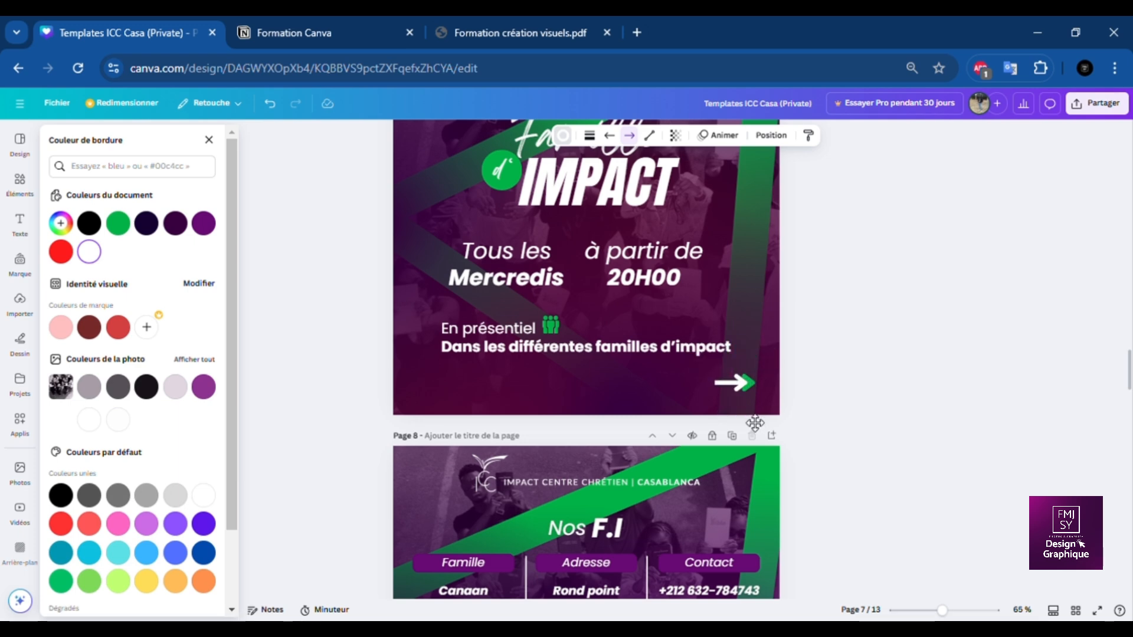
left_click_drag(755, 423, 754, 423)
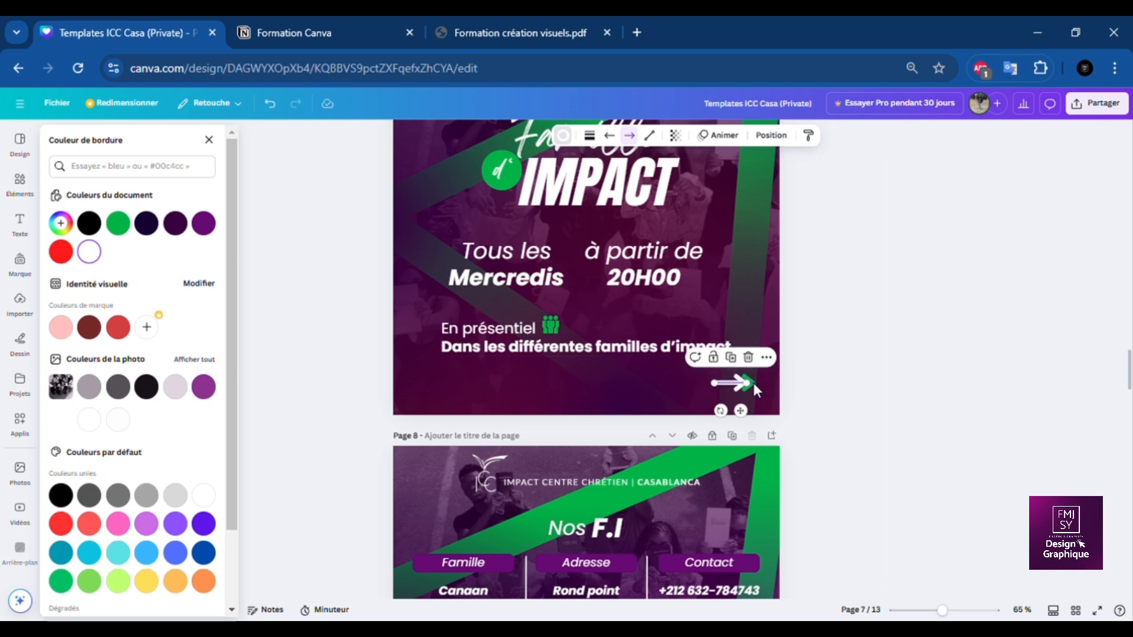
Group the two shortened arrows and move the group slightly left, beneath the end of the "Dans les différentes familles d'impact" line.
left_click(753, 384, "shift")
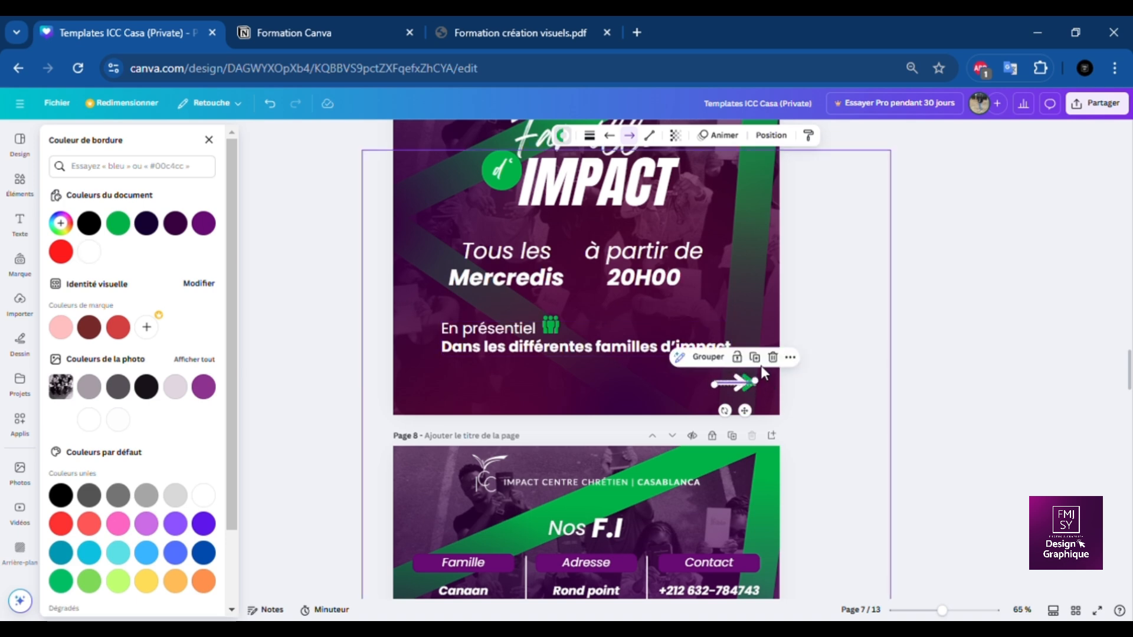
left_click(707, 357)
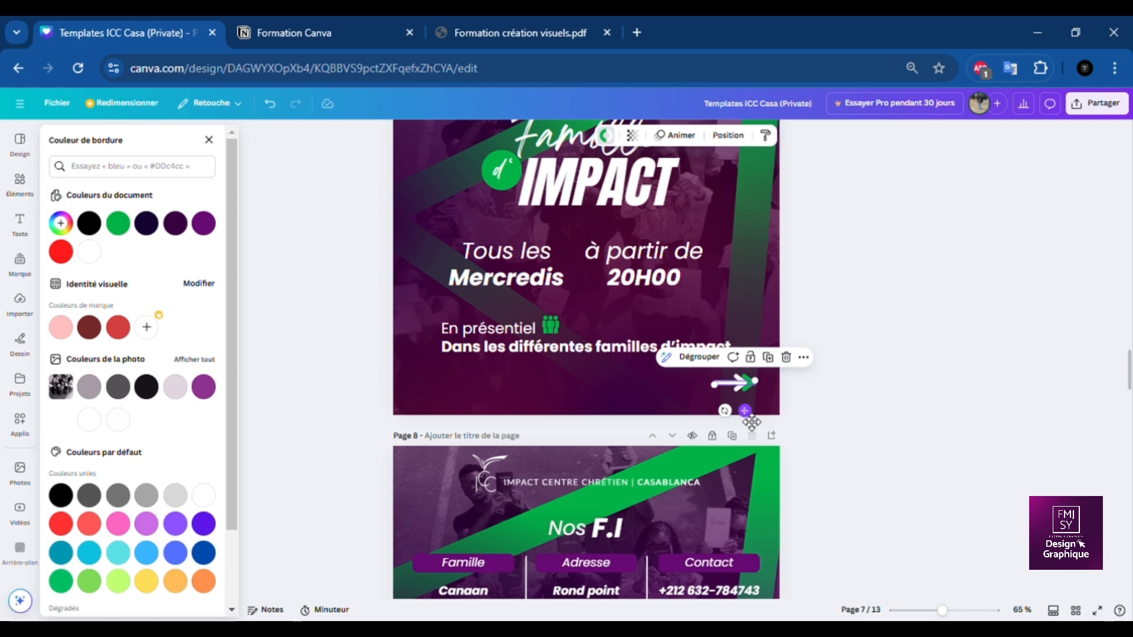
left_click_drag(752, 420, 735, 436)
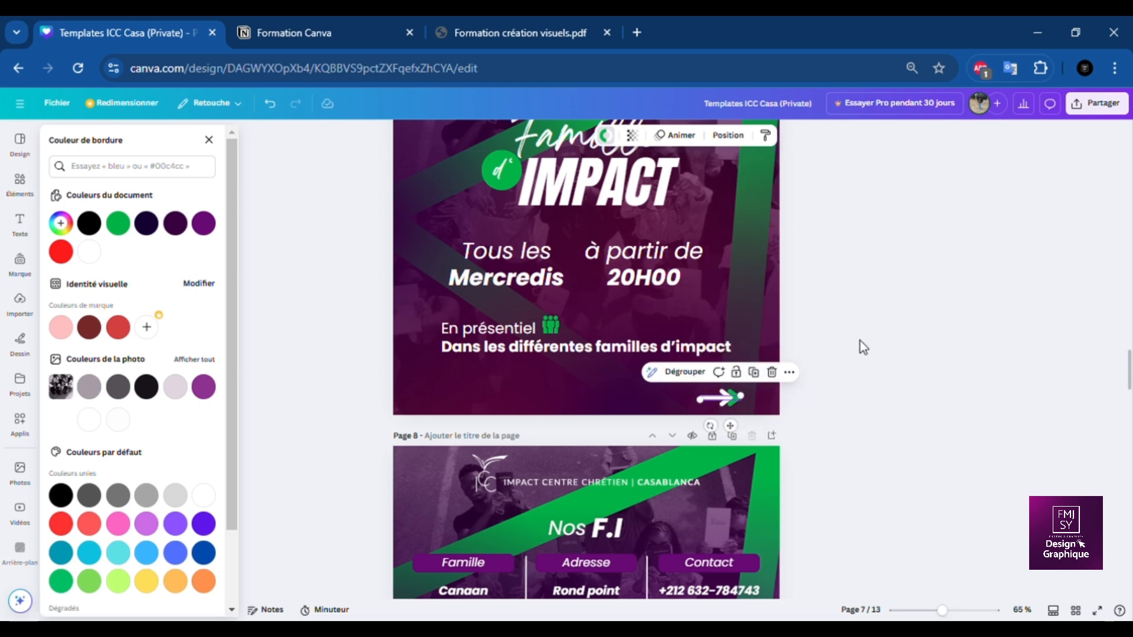
scroll(860, 341, "up", 3)
scroll(859, 341, "down", 2)
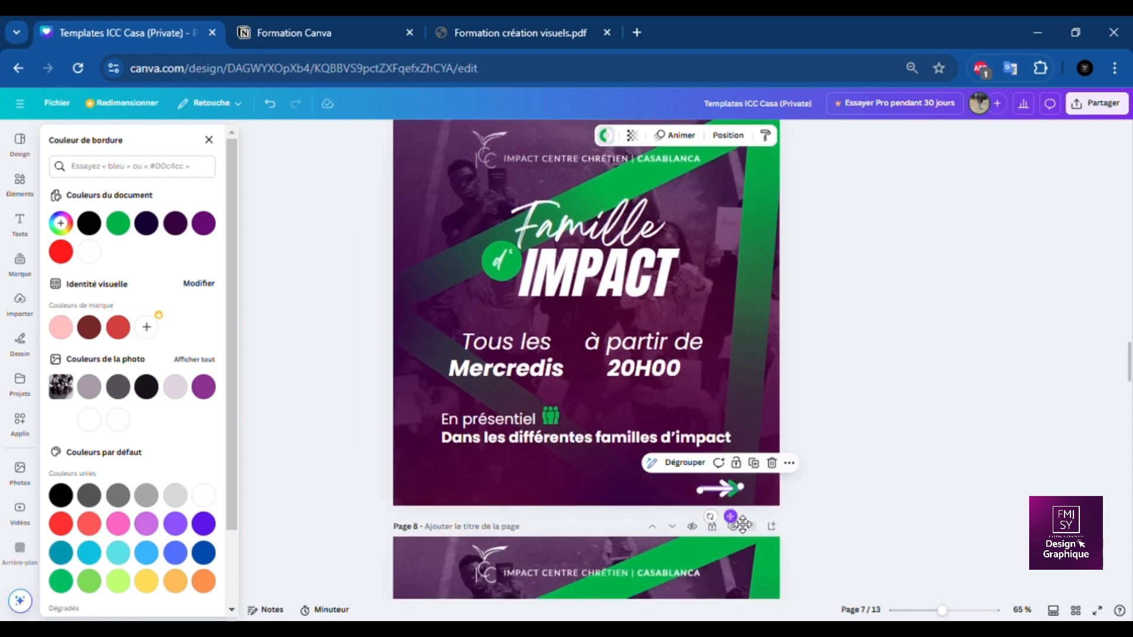
left_click_drag(743, 525, 735, 497)
Check page 6's contact bar, then insert a square shape on page 7 and place it over the lower-left corner.
scroll(884, 369, "up", 5)
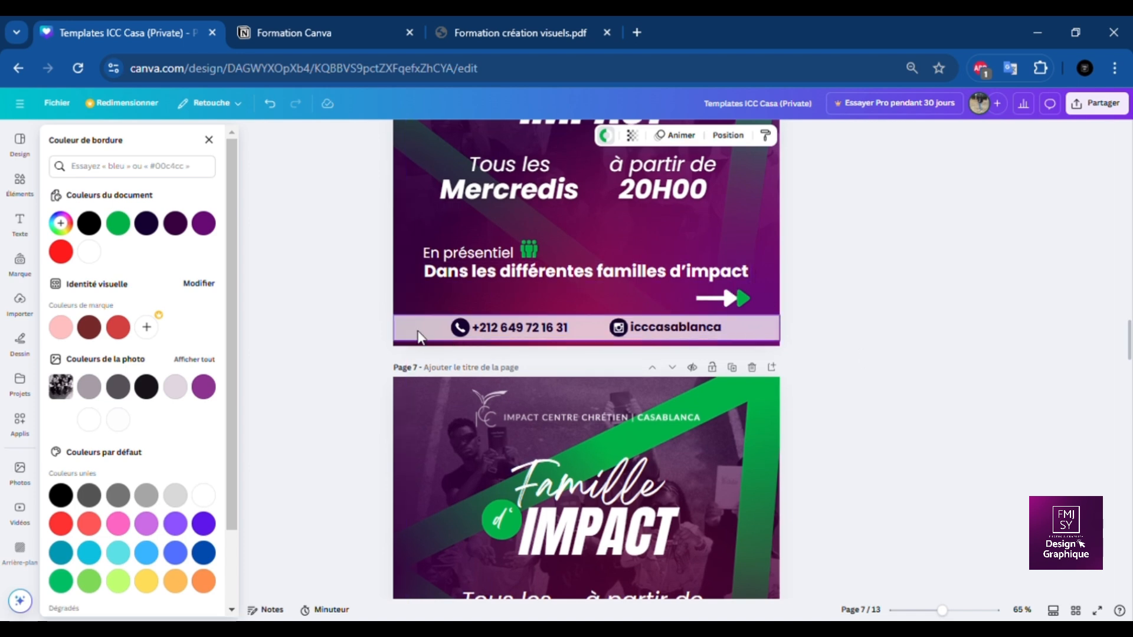
scroll(642, 450, "down", 4)
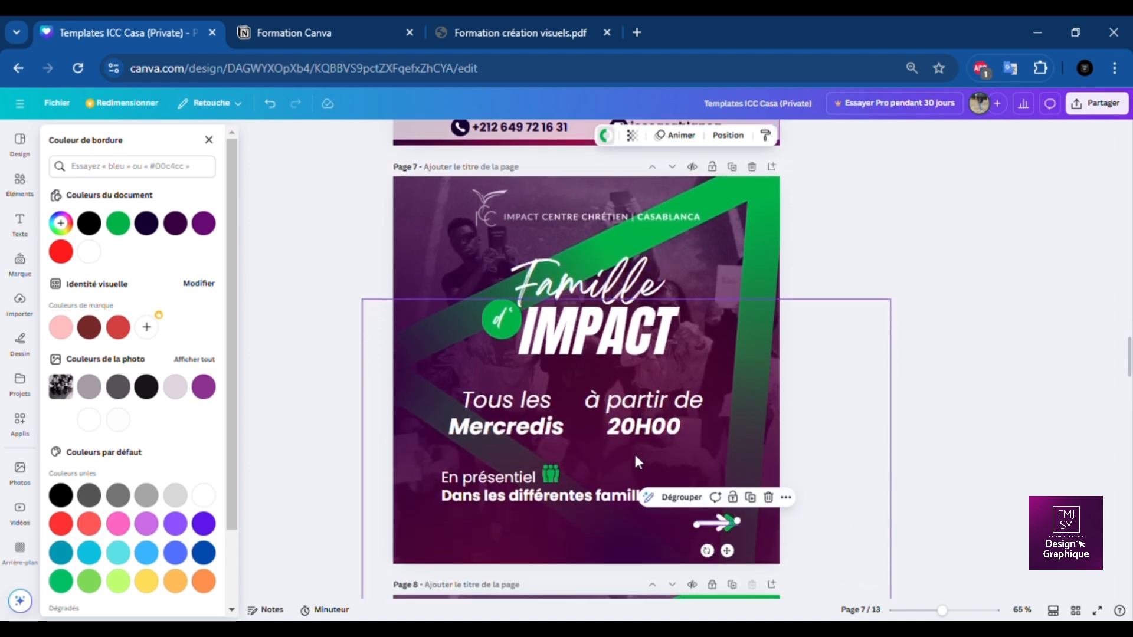
left_click(20, 183)
left_click(66, 311)
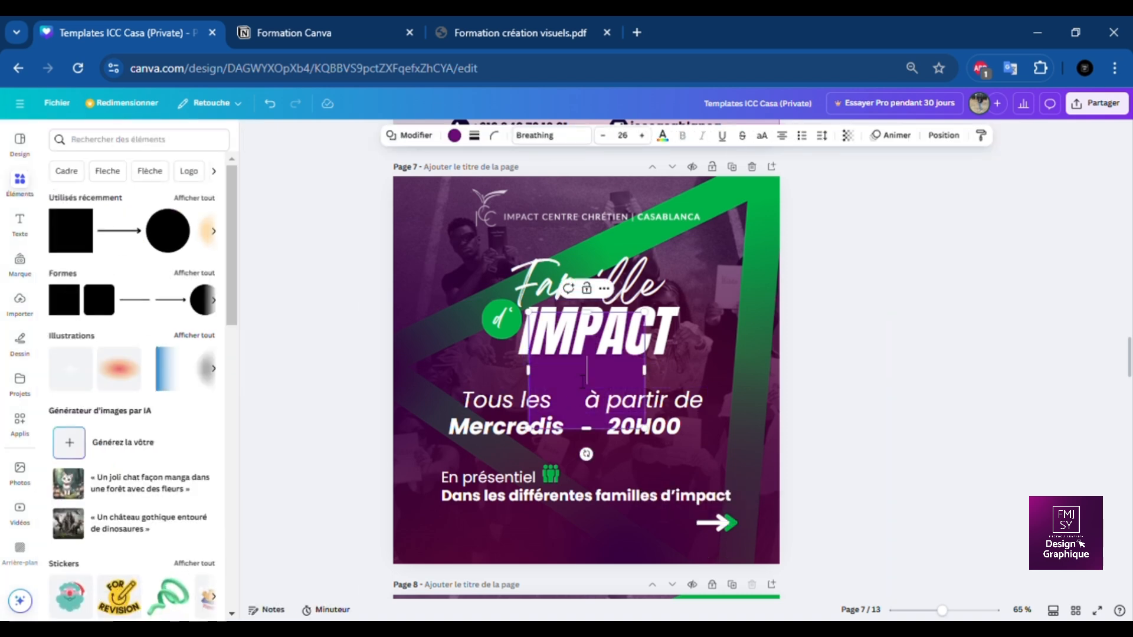
left_click(334, 382)
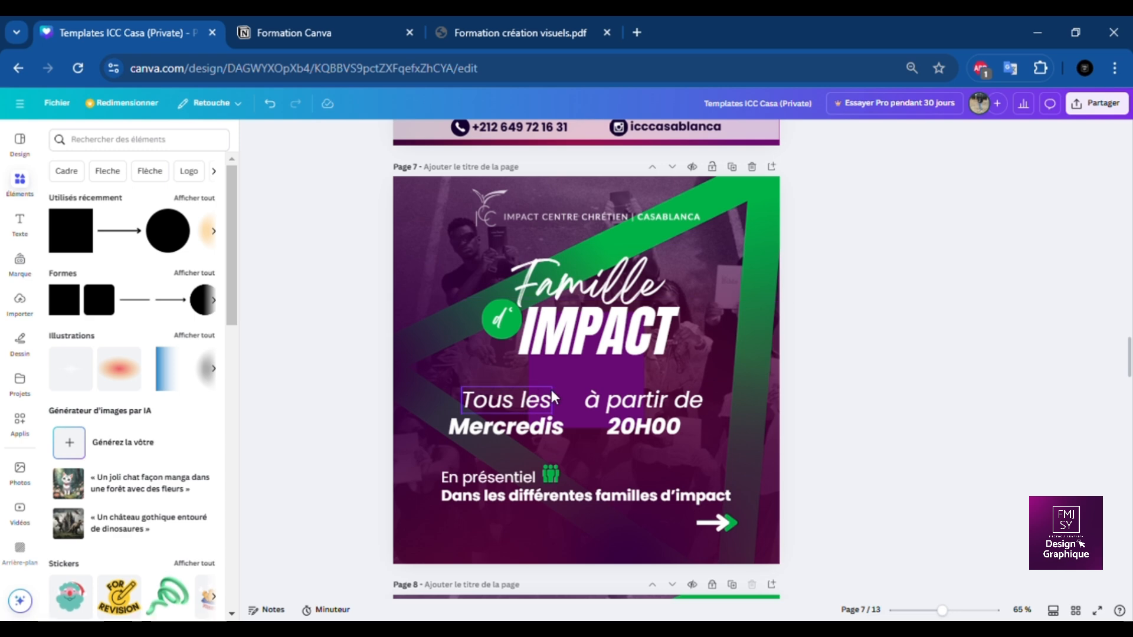
left_click_drag(576, 378, 437, 539)
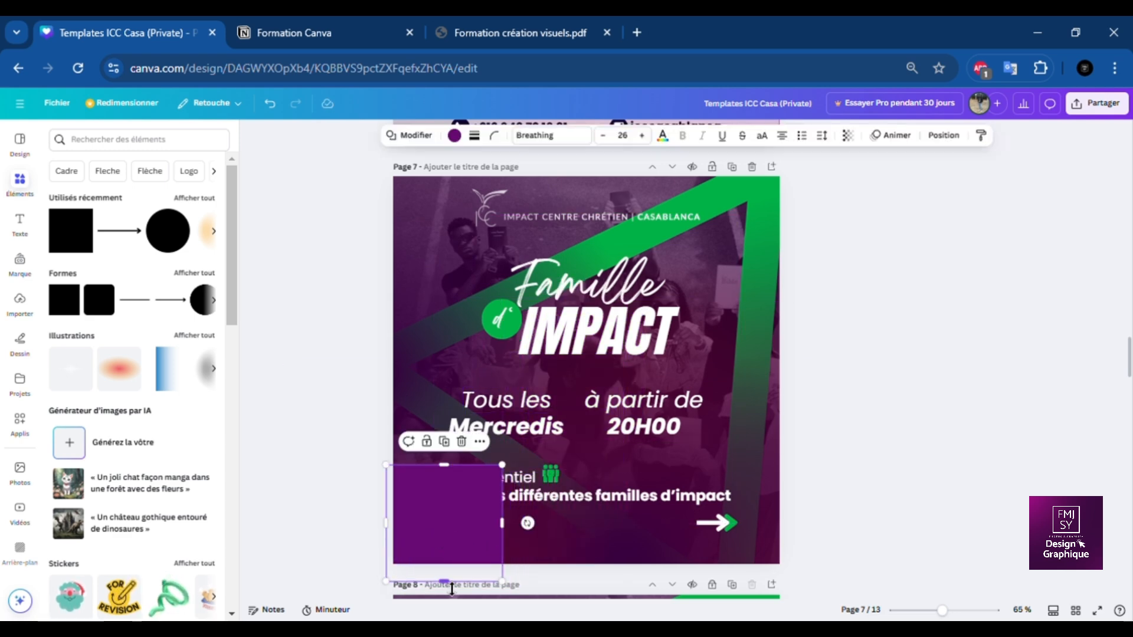
Reshape the purple square into a band about 1212 px wide and 69 px high, centred horizontally just above page 7's lower edge.
left_click_drag(452, 589, 452, 552)
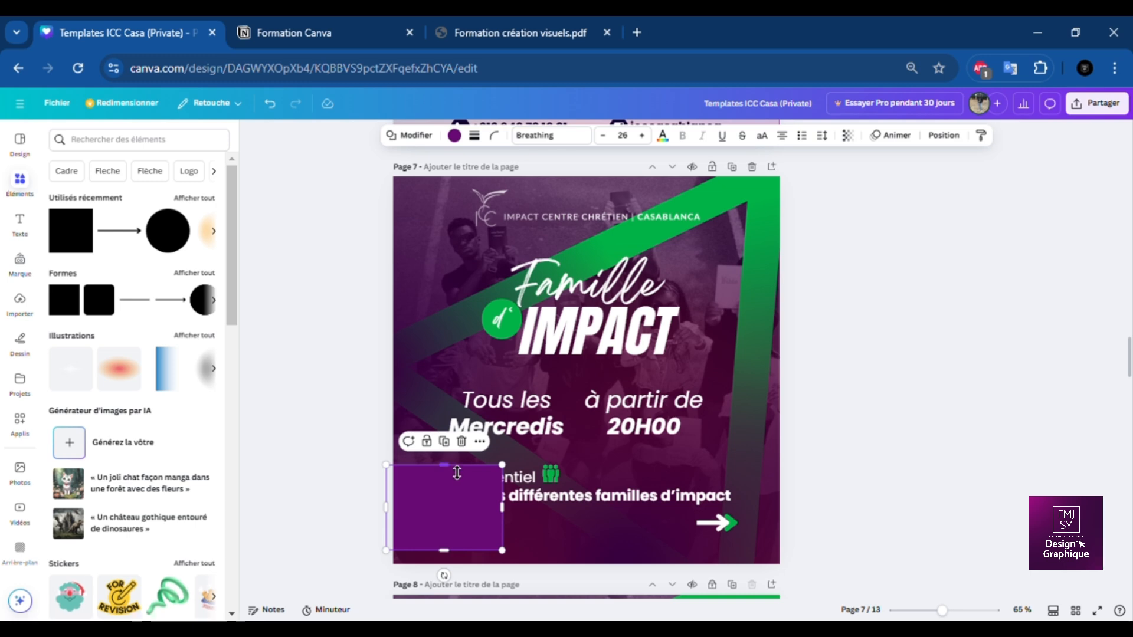
left_click_drag(457, 473, 819, 570)
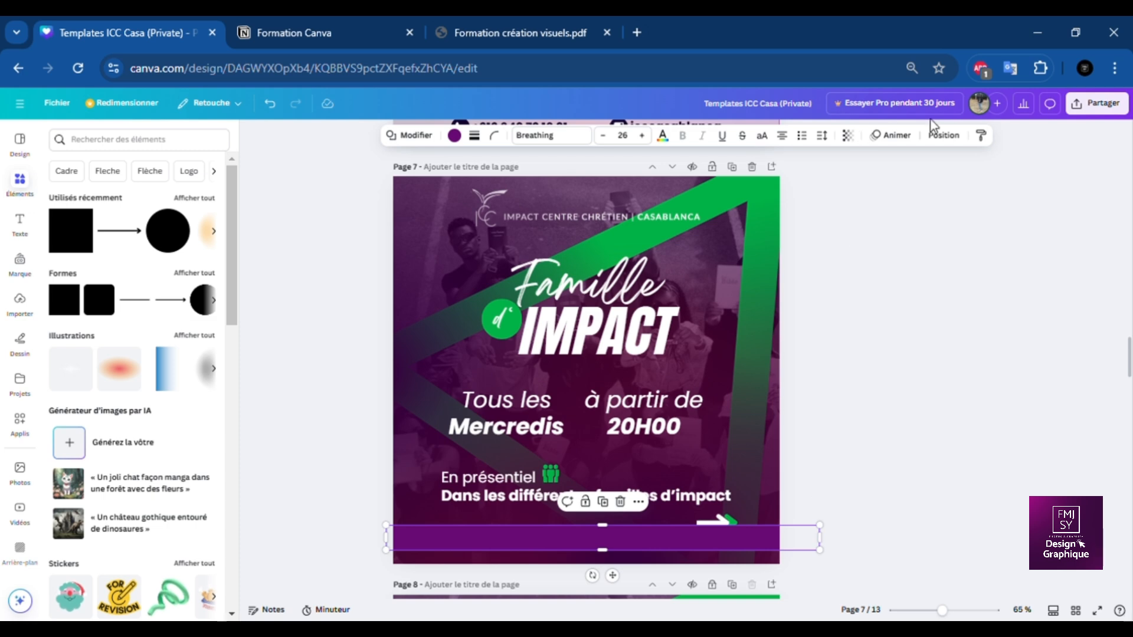
left_click(946, 137)
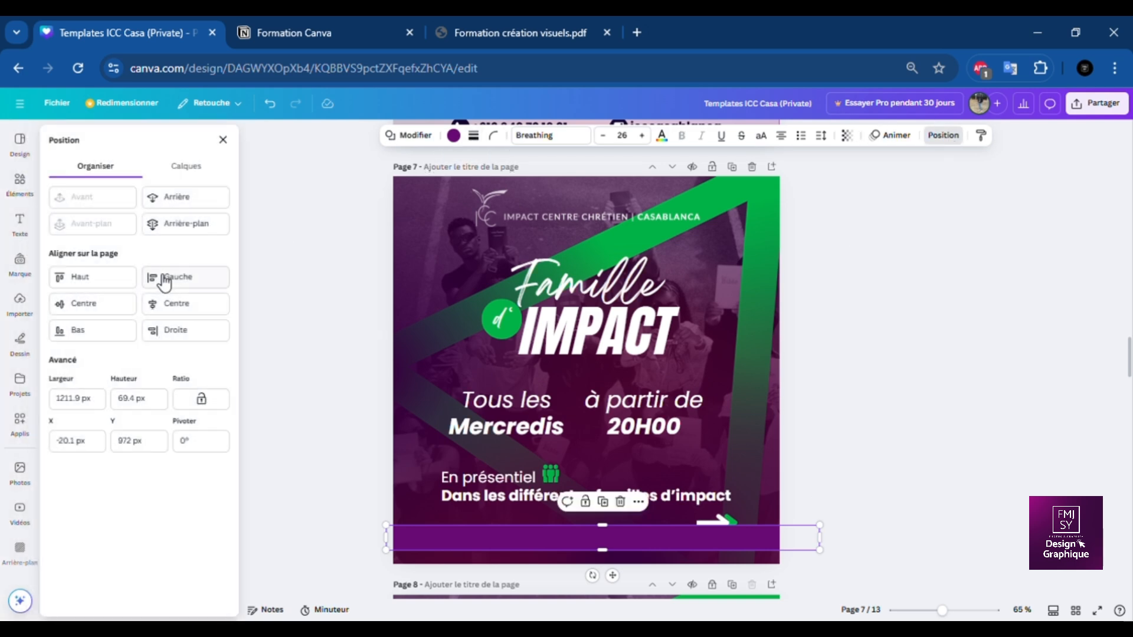
left_click(176, 303)
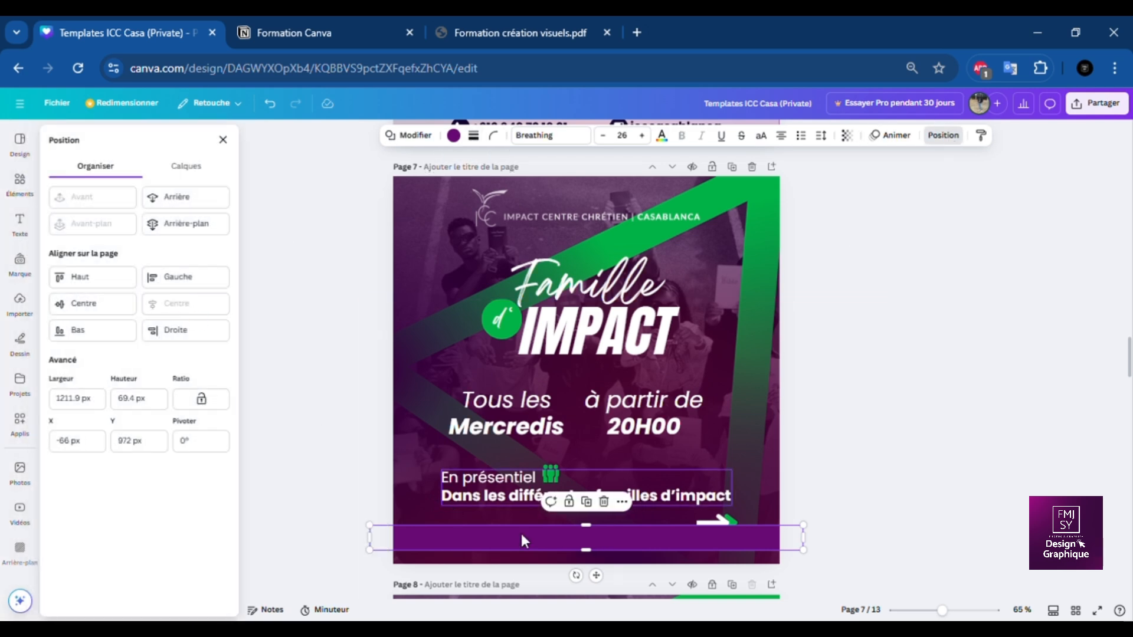
left_click_drag(596, 576, 607, 599)
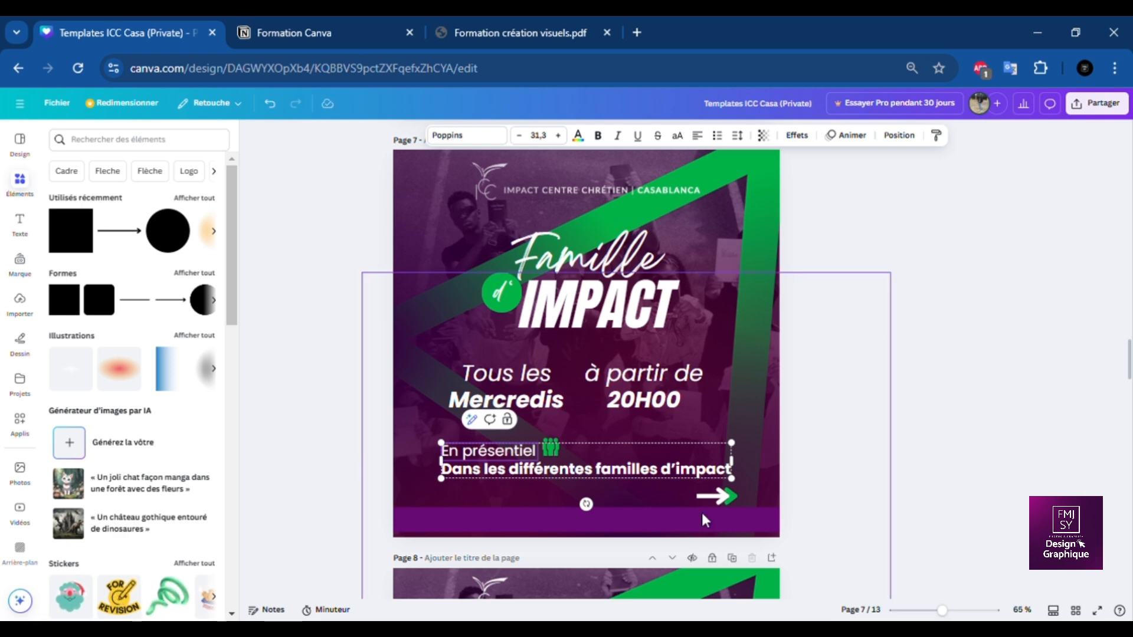
Fill the purple band near page 7's lower edge with white.
left_click(689, 531)
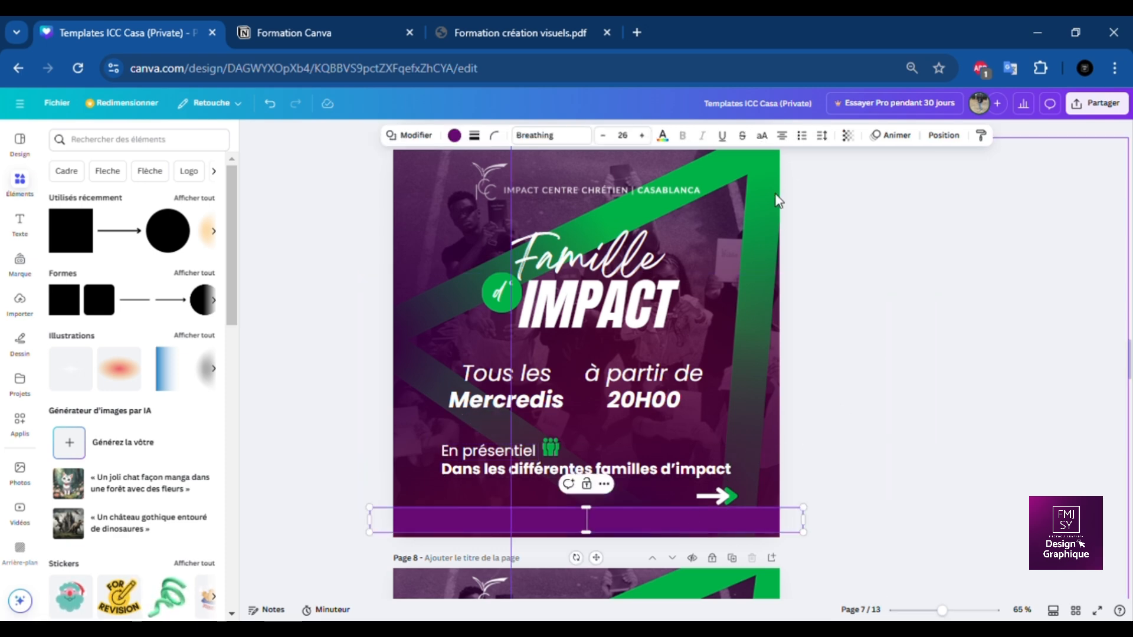
left_click(848, 137)
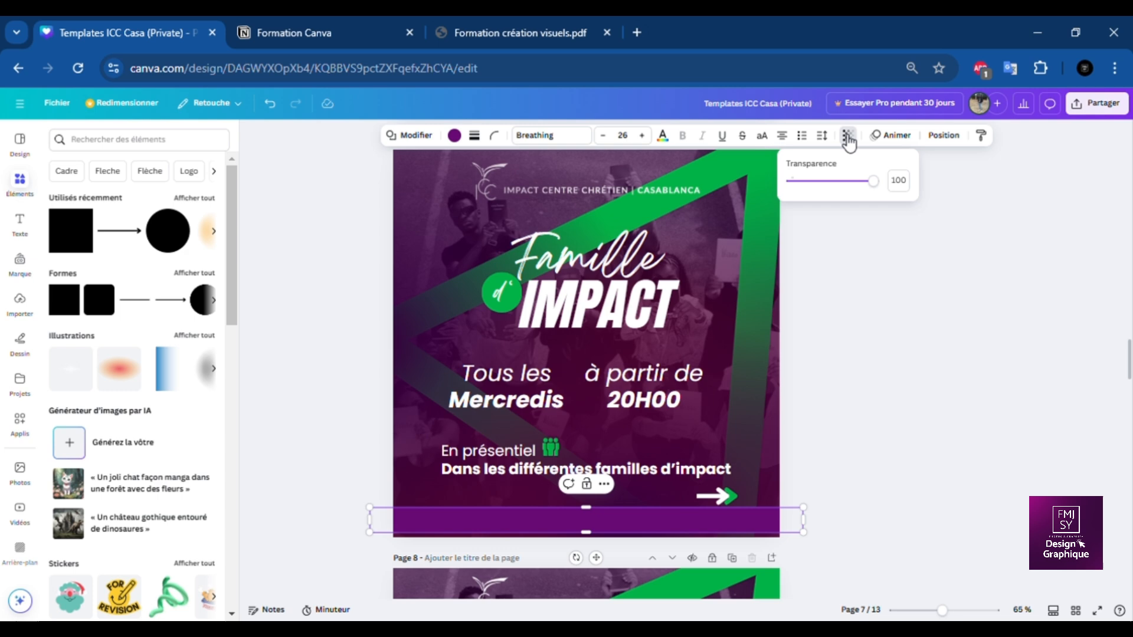
left_click(855, 180)
left_click_drag(855, 182, 877, 183)
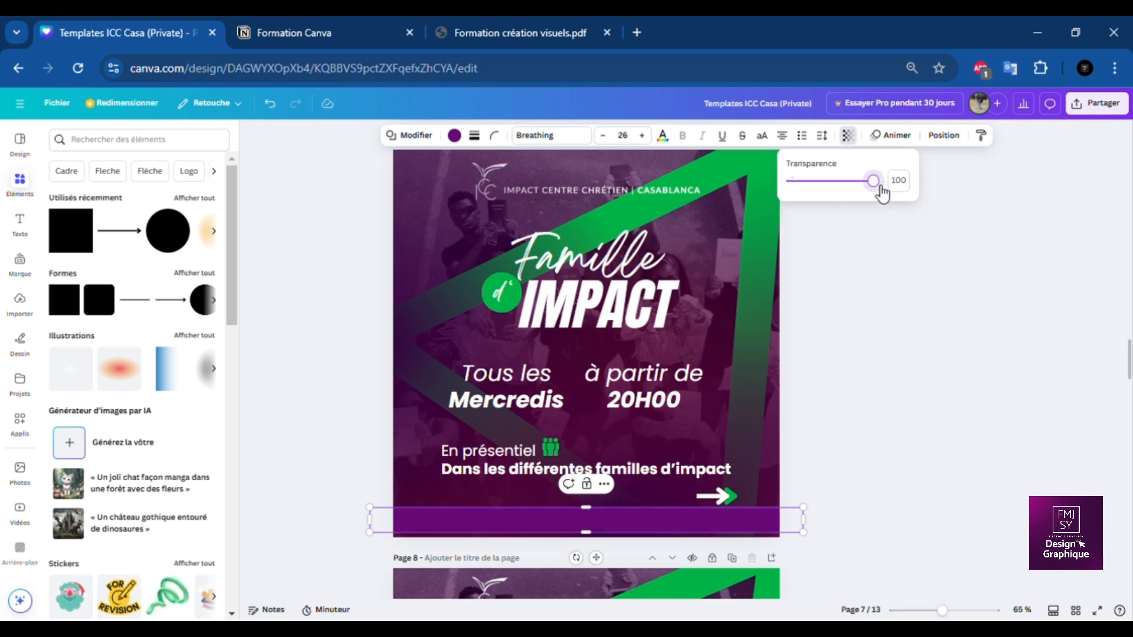
left_click(455, 135)
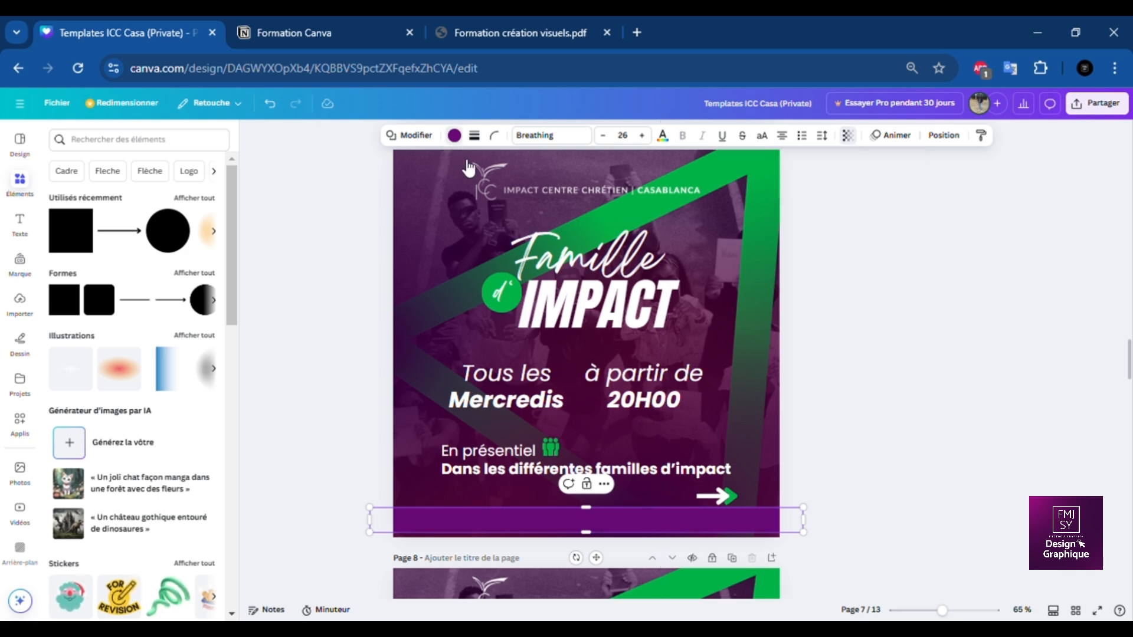
left_click(119, 254)
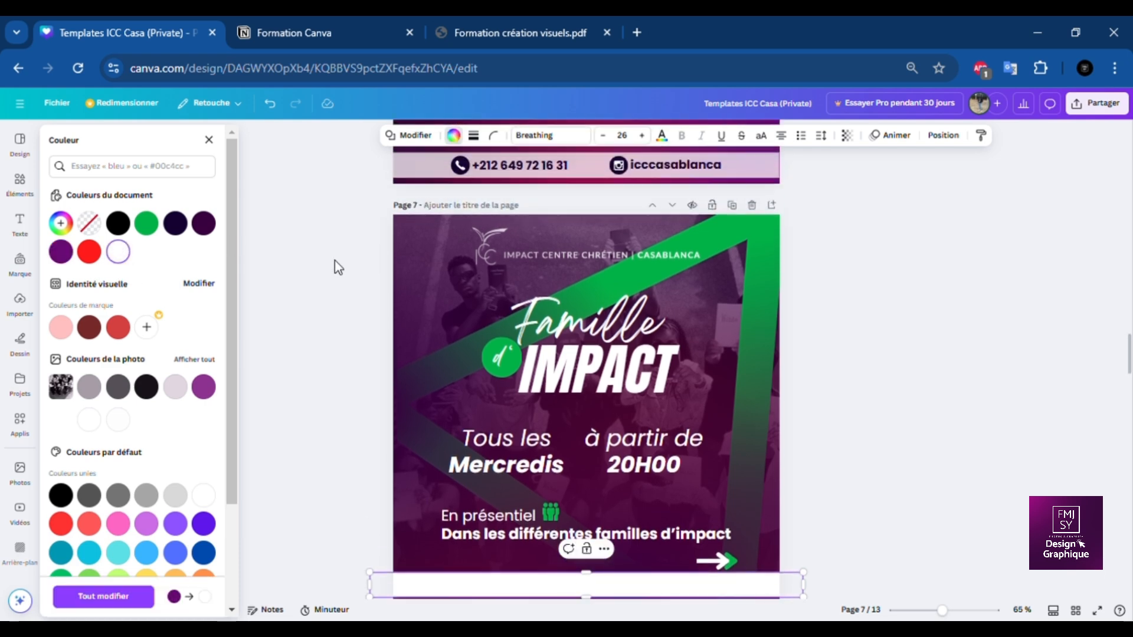
Lower the opacity of page 7's white band to make it semi-transparent.
scroll(334, 260, "down", 3)
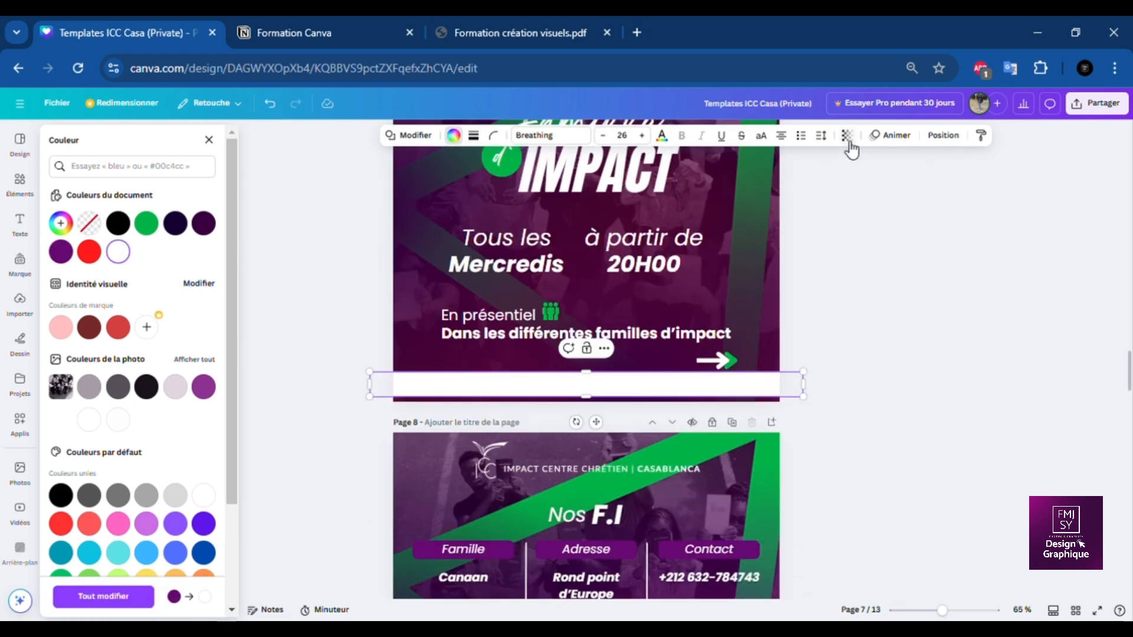
left_click(847, 139)
left_click_drag(870, 187, 850, 193)
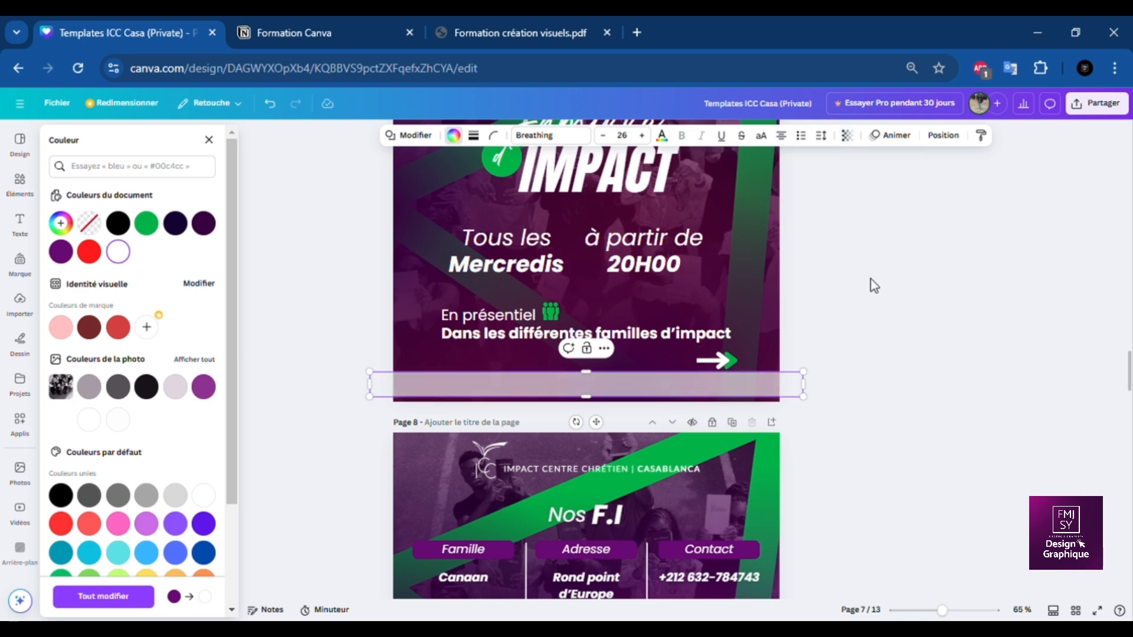
Check the Instagram and phone icons in page 6's contact bar, then search the elements for "téléphone" and show all illustrations.
scroll(873, 286, "up", 2)
scroll(874, 285, "up", 5)
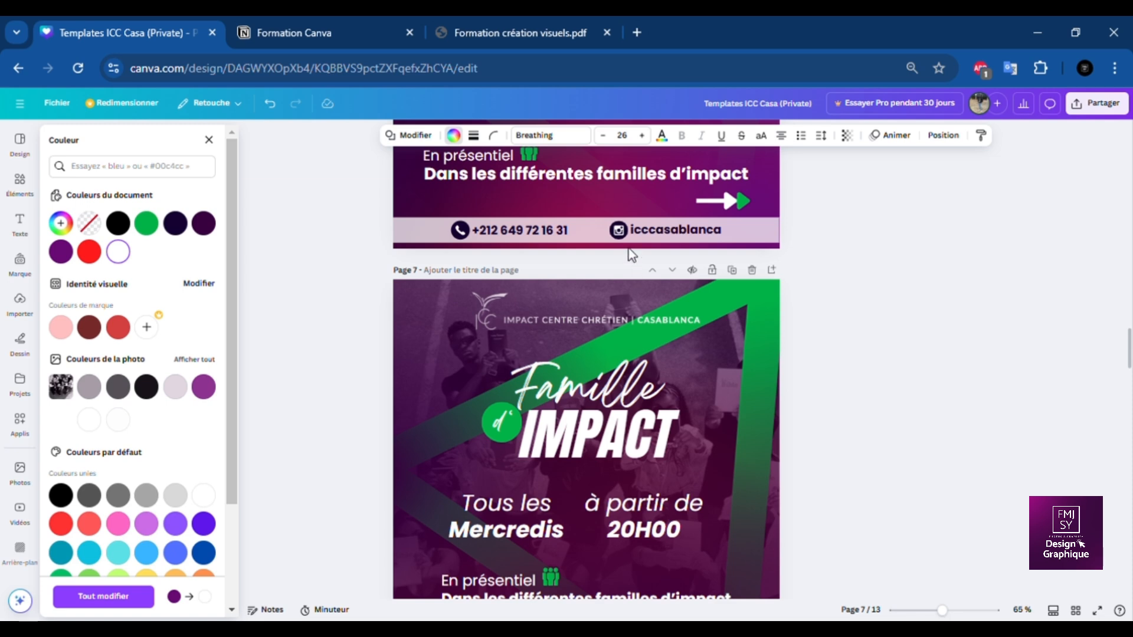
left_click(622, 236)
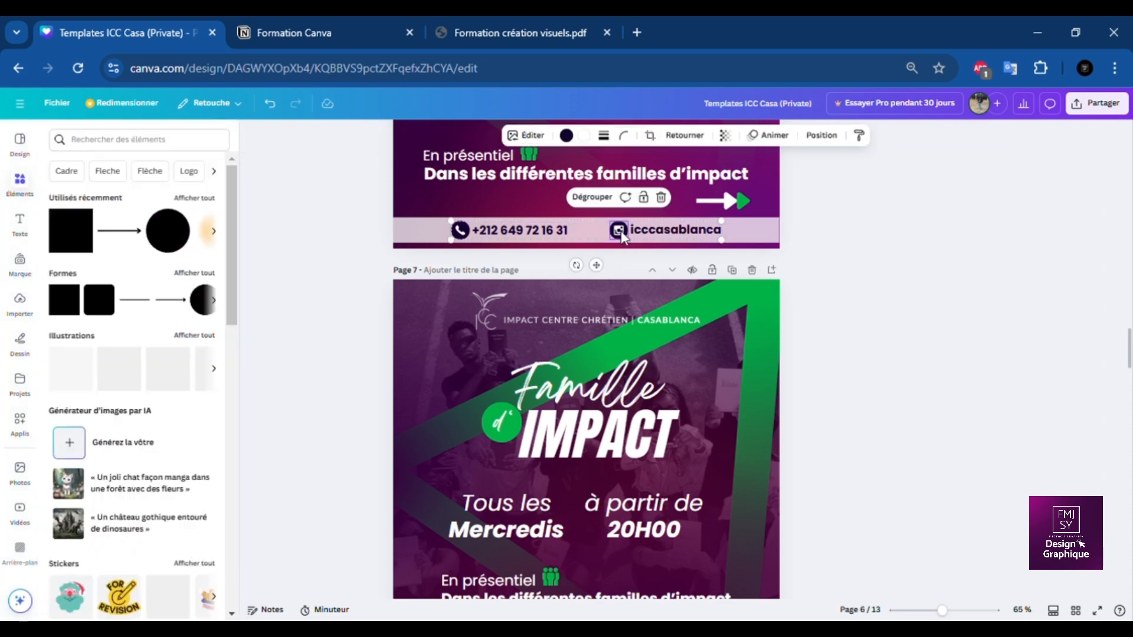
left_click(460, 233)
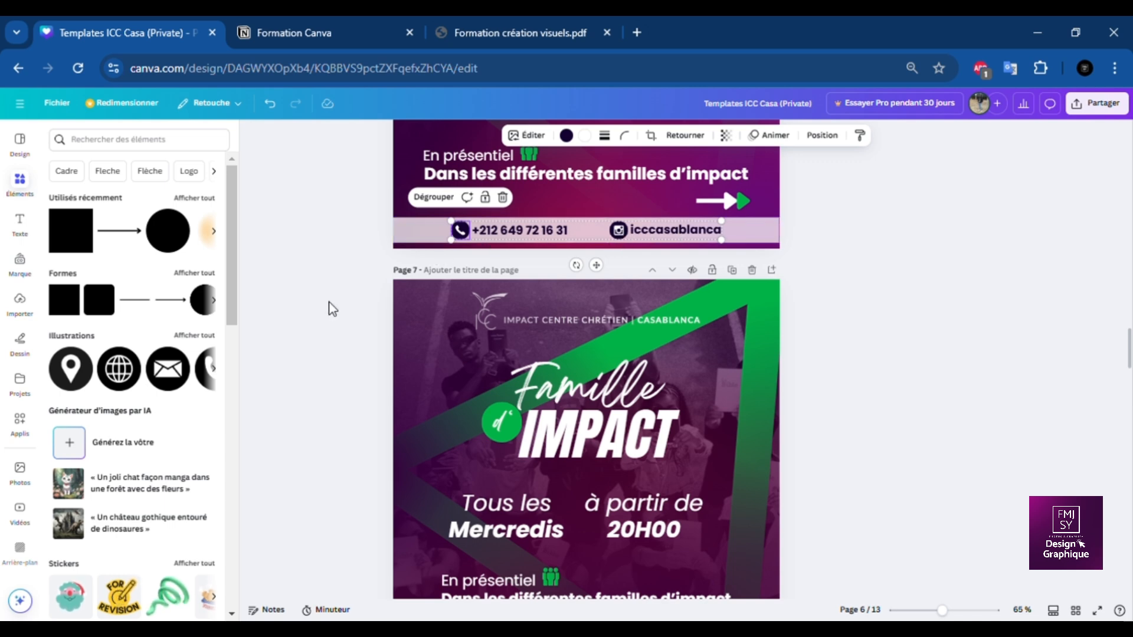
scroll(343, 392, "down", 3)
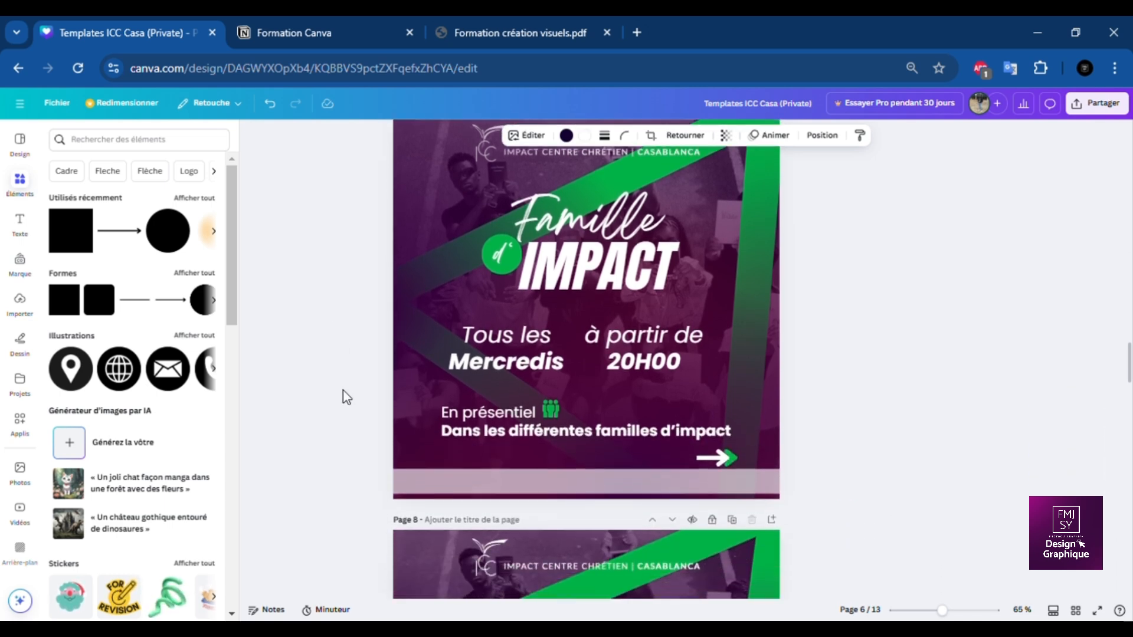
left_click(108, 144)
type("T2L")
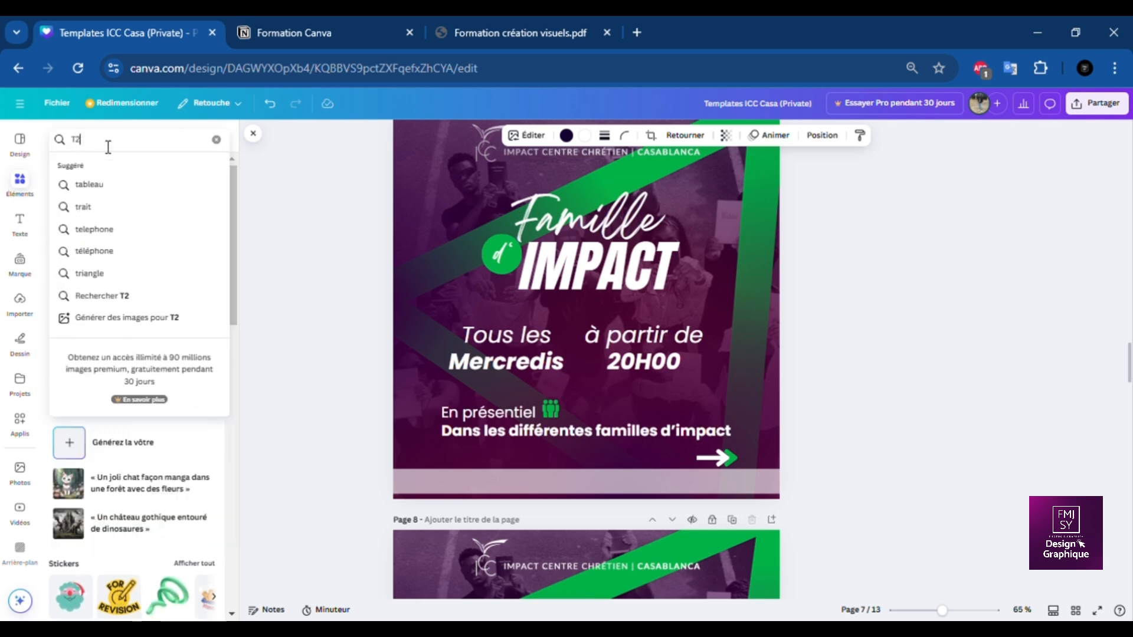
key("BackSpace")
key("BackSpace")
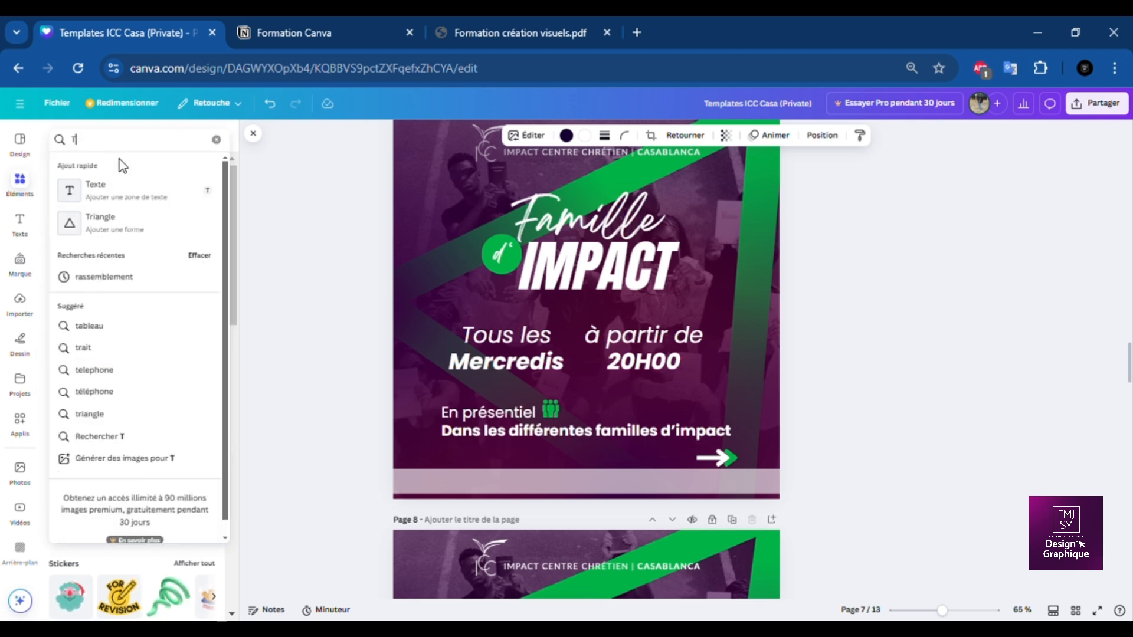
type("élé")
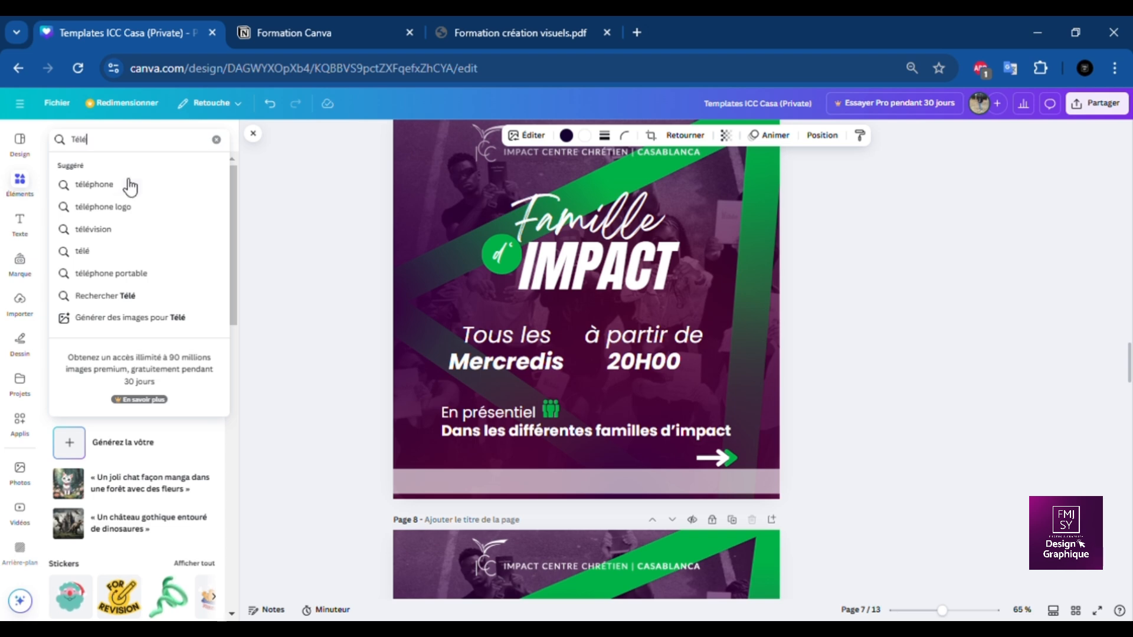
left_click(131, 188)
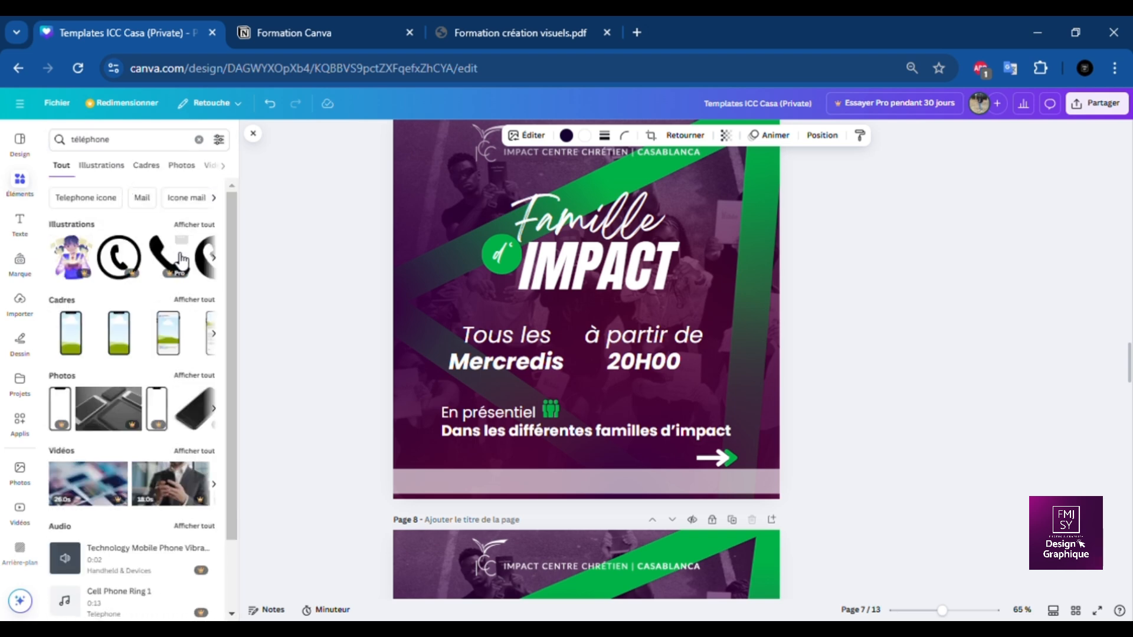
left_click(203, 228)
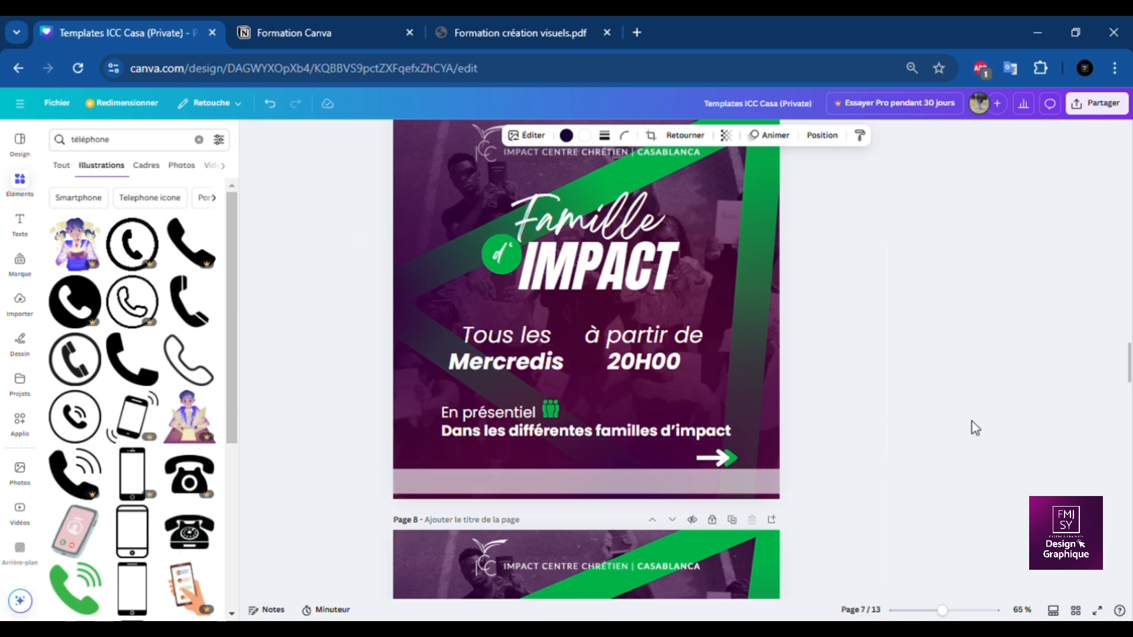
scroll(974, 367, "up", 3)
scroll(974, 367, "down", 2)
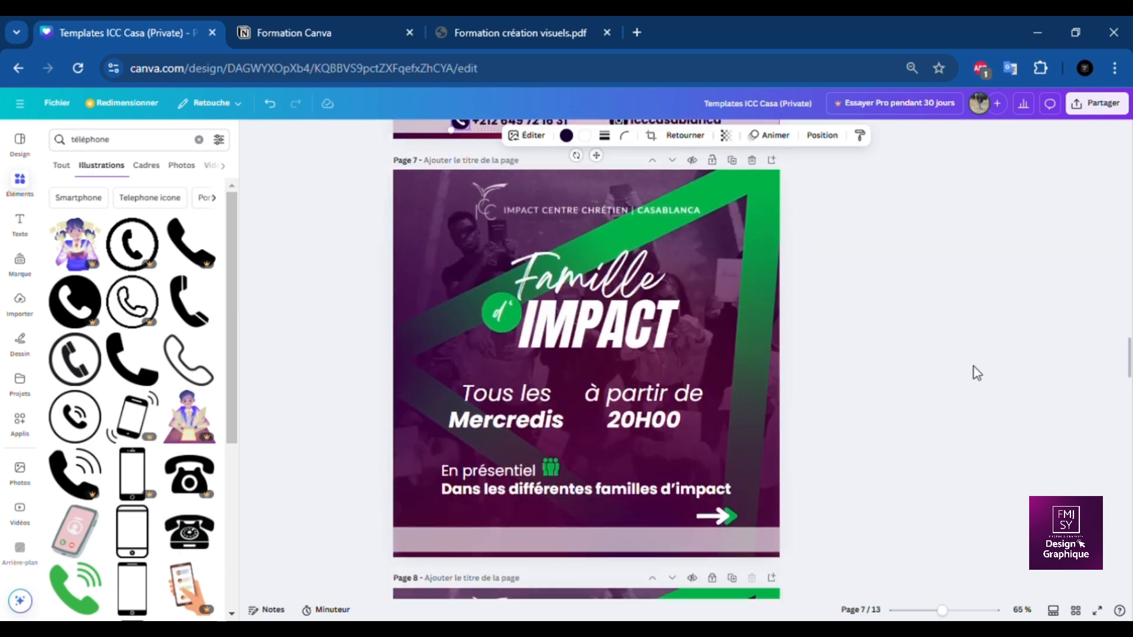
scroll(964, 352, "up", 2)
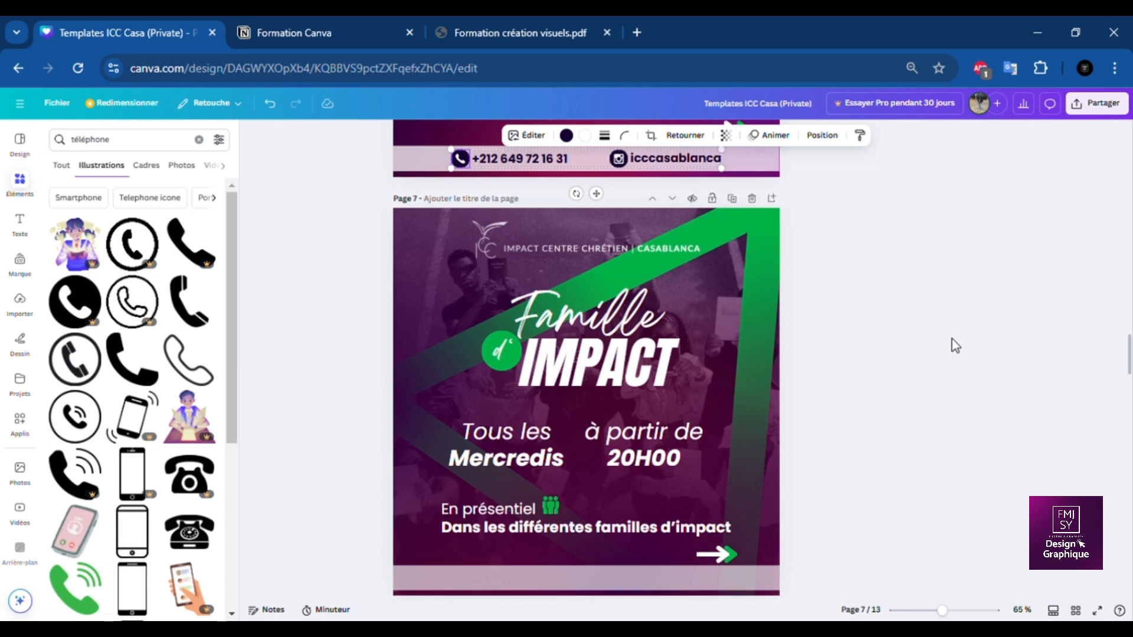